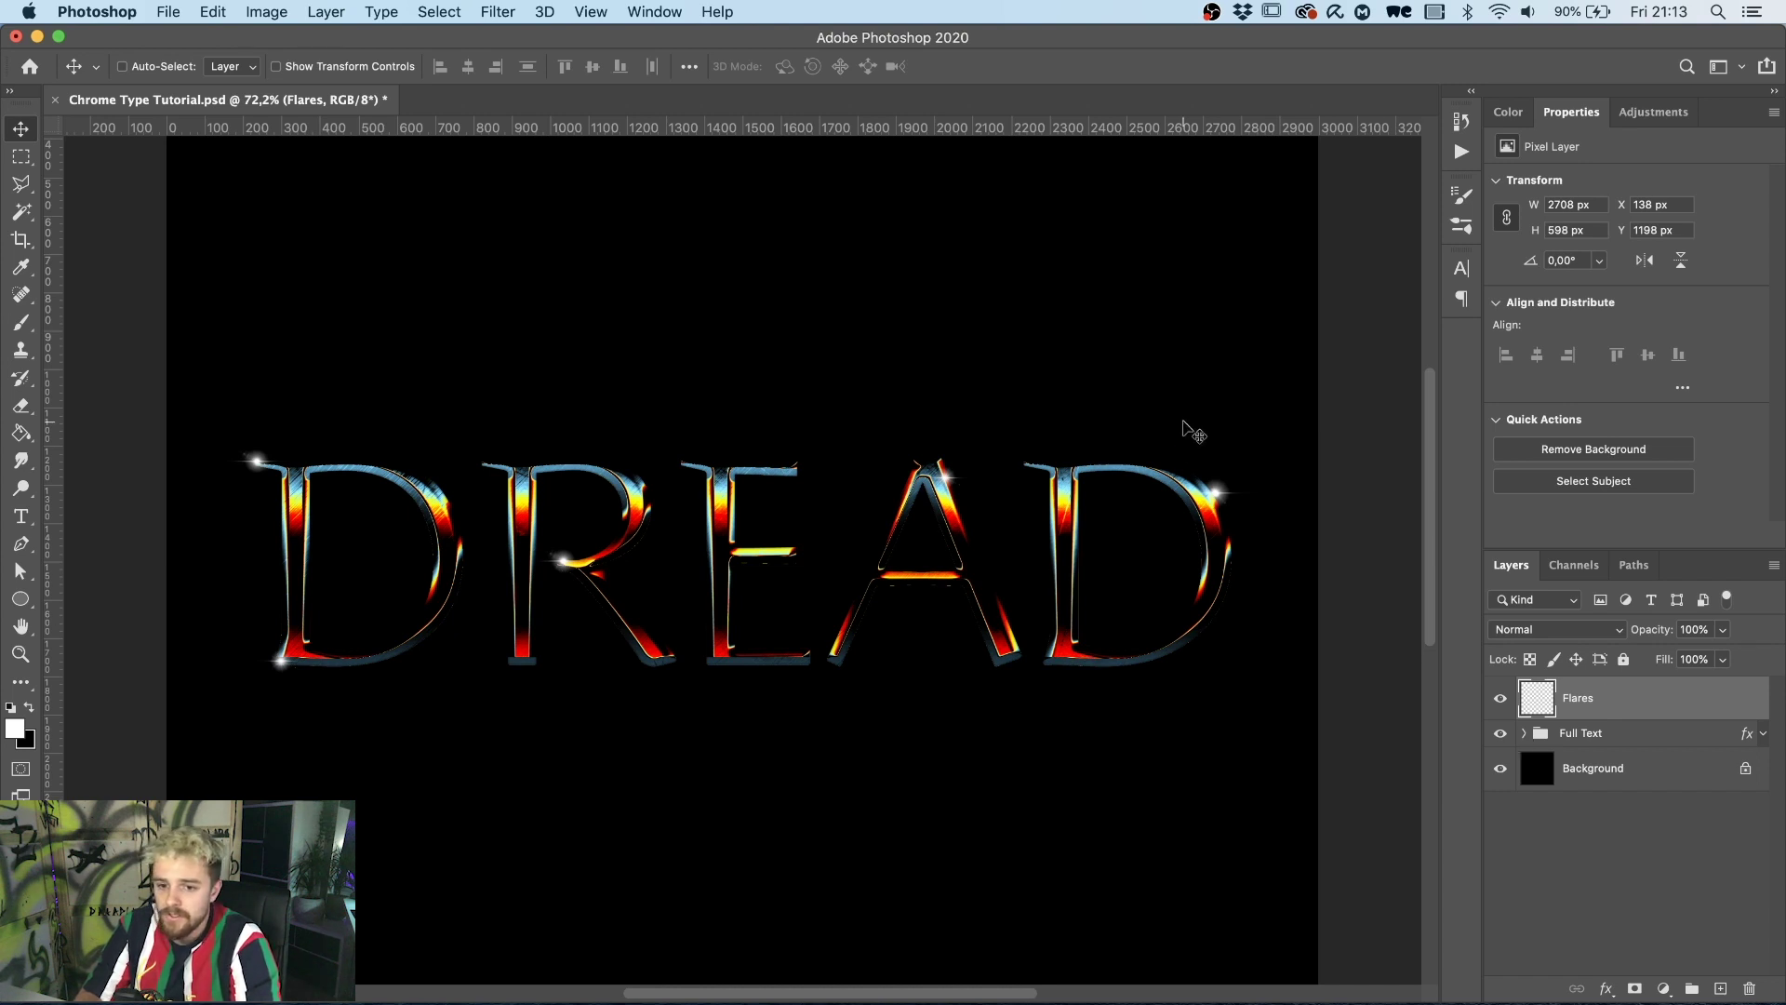
# Create a new 3000 × 3000 px, 72 ppi document and fill its background black.
pyautogui.click(157, 15)
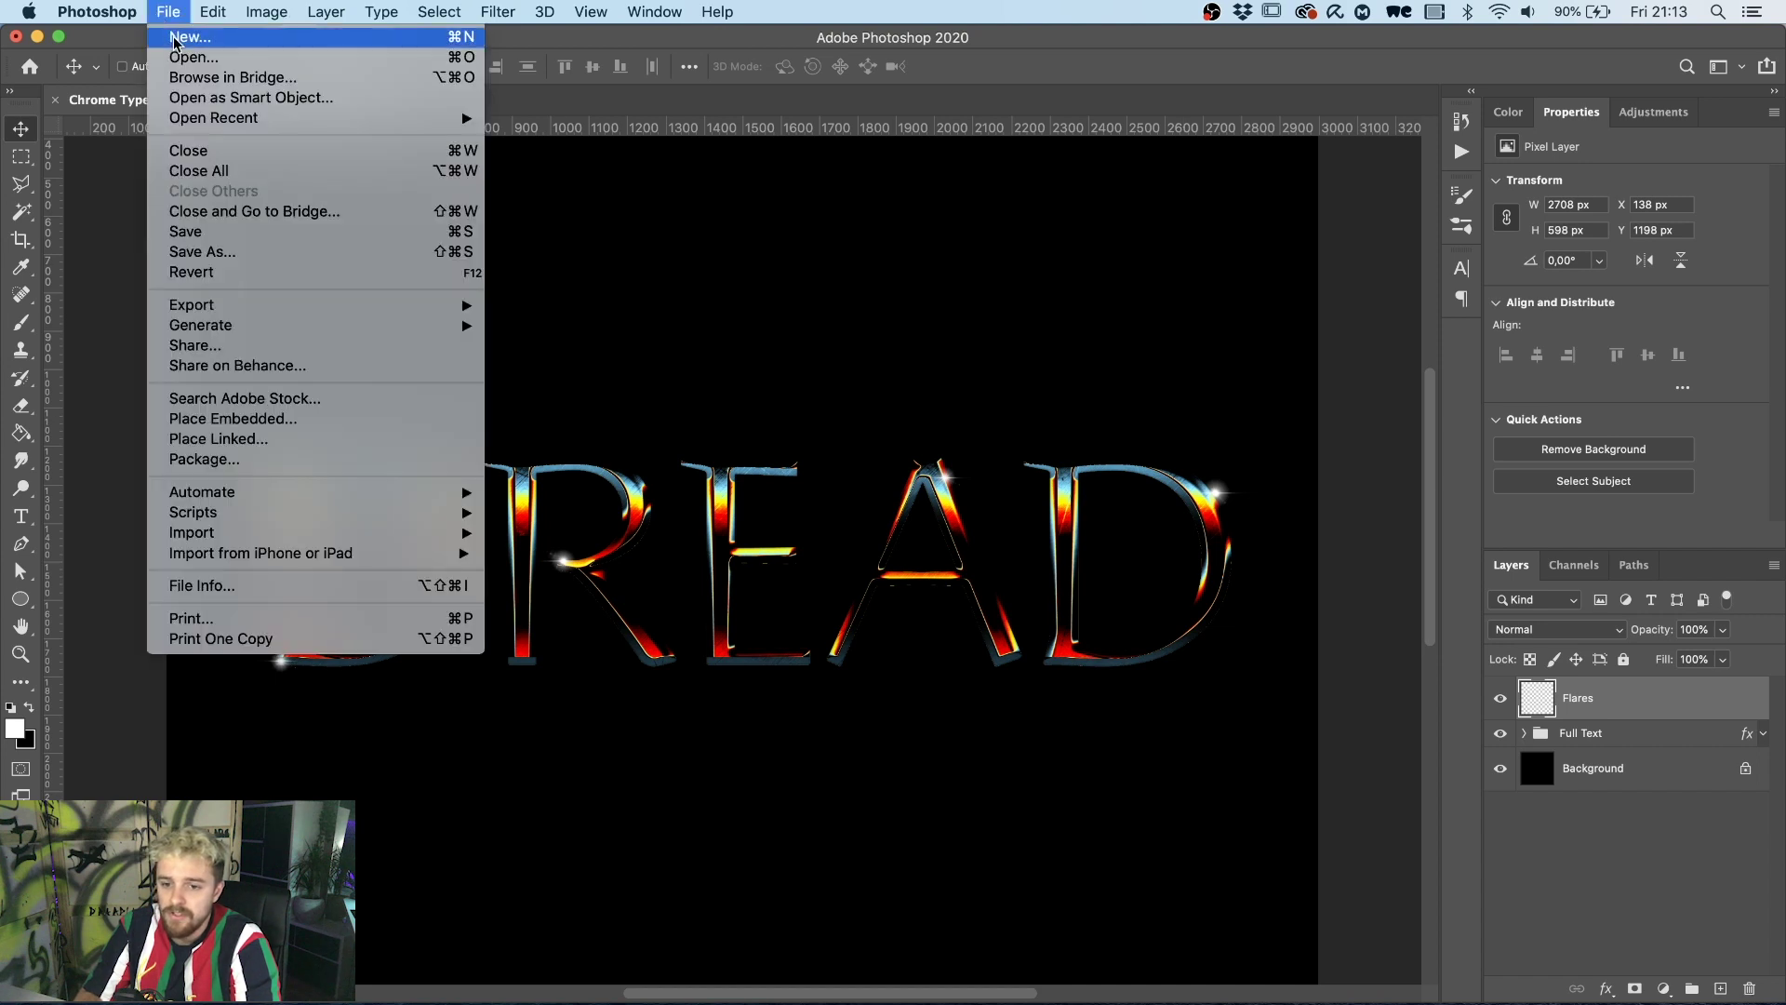
pyautogui.click(186, 37)
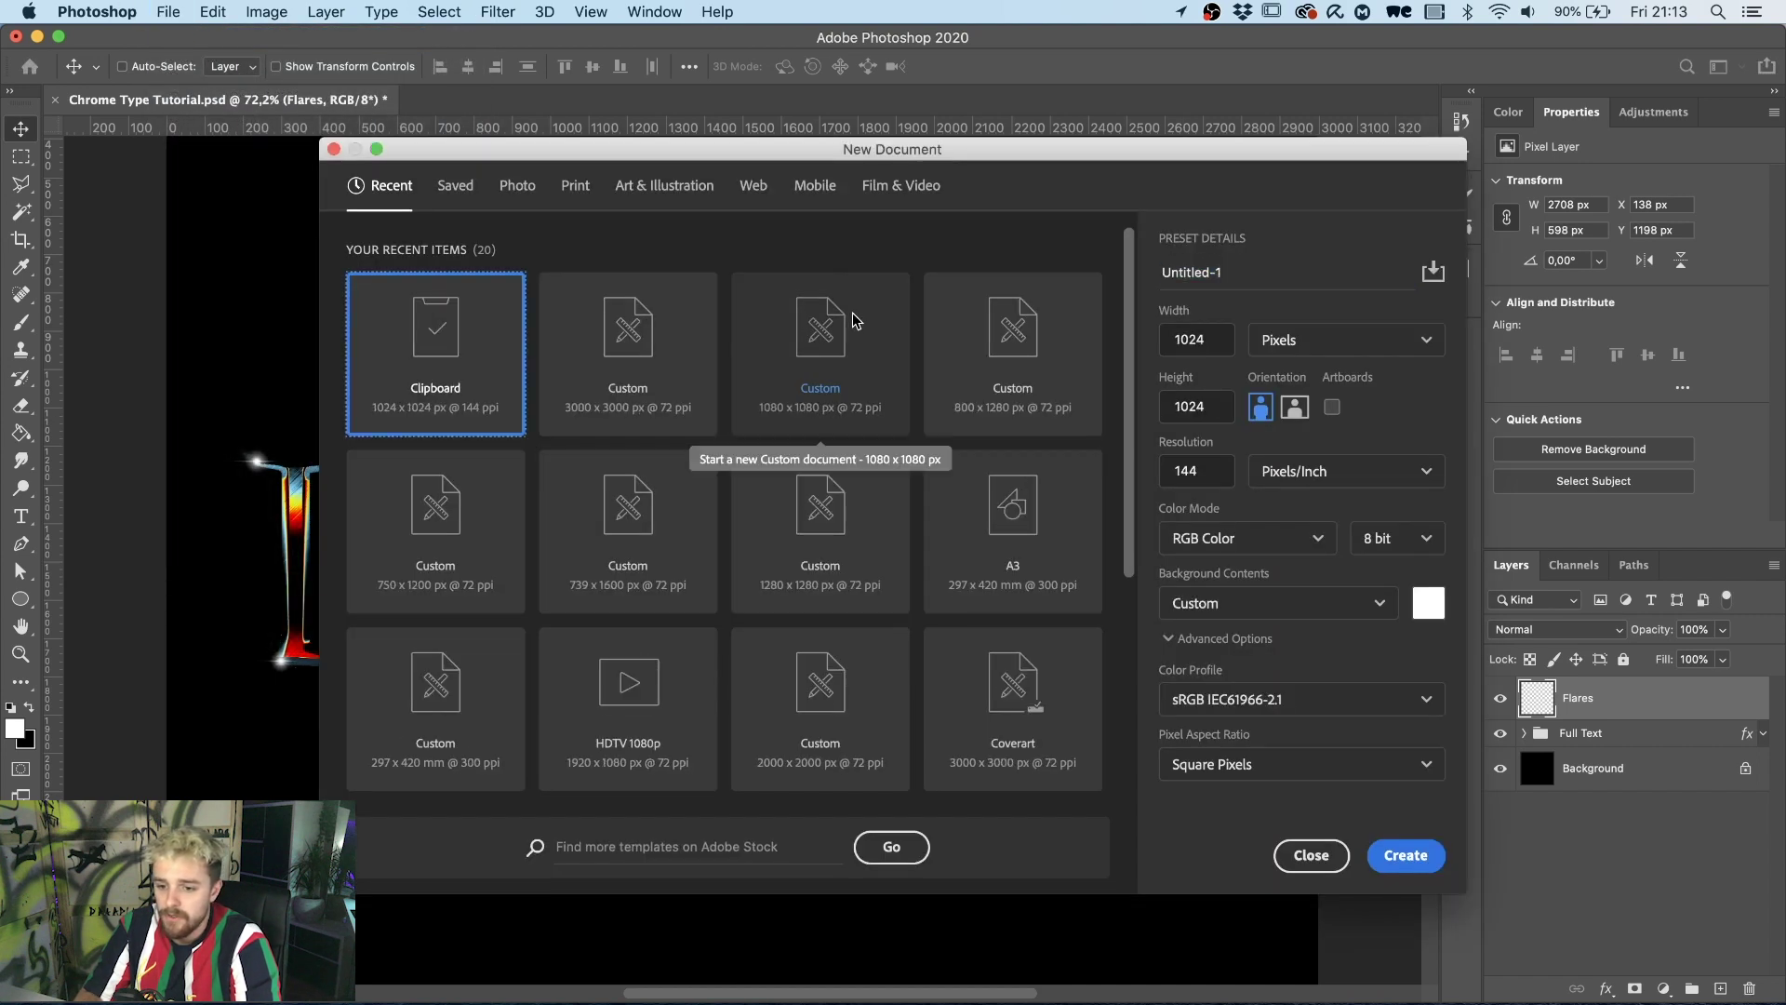
pyautogui.click(673, 370)
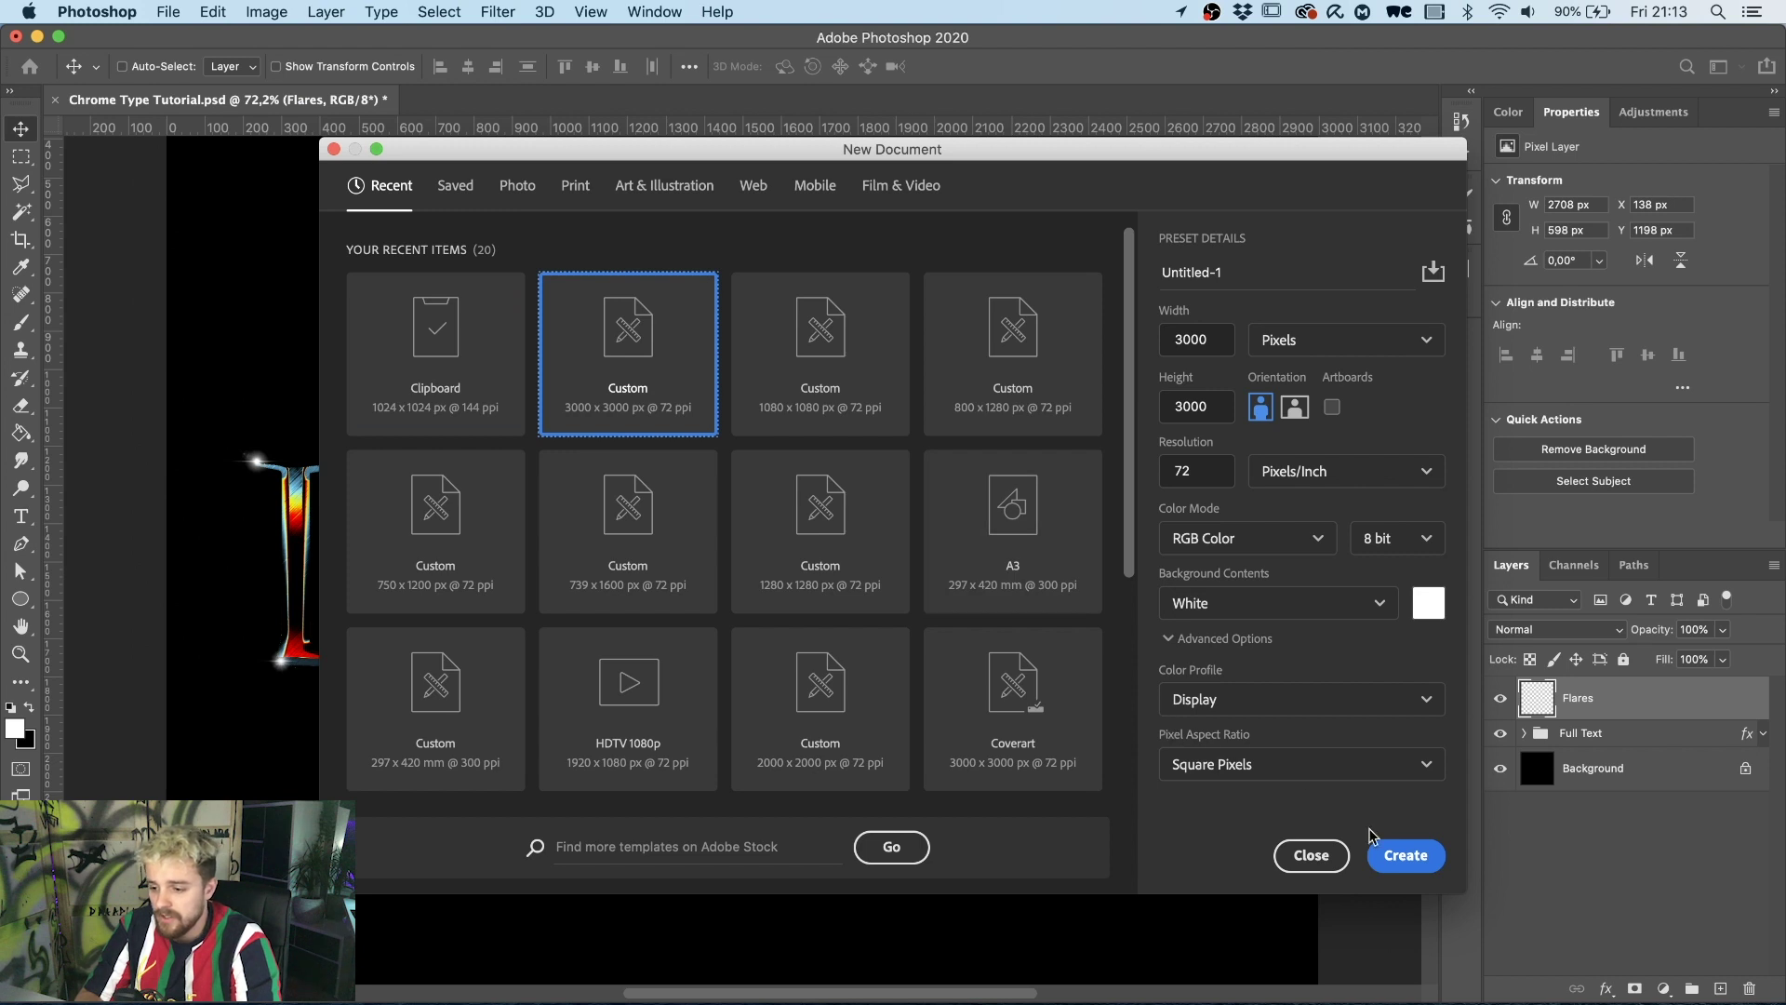
pyautogui.click(1400, 852)
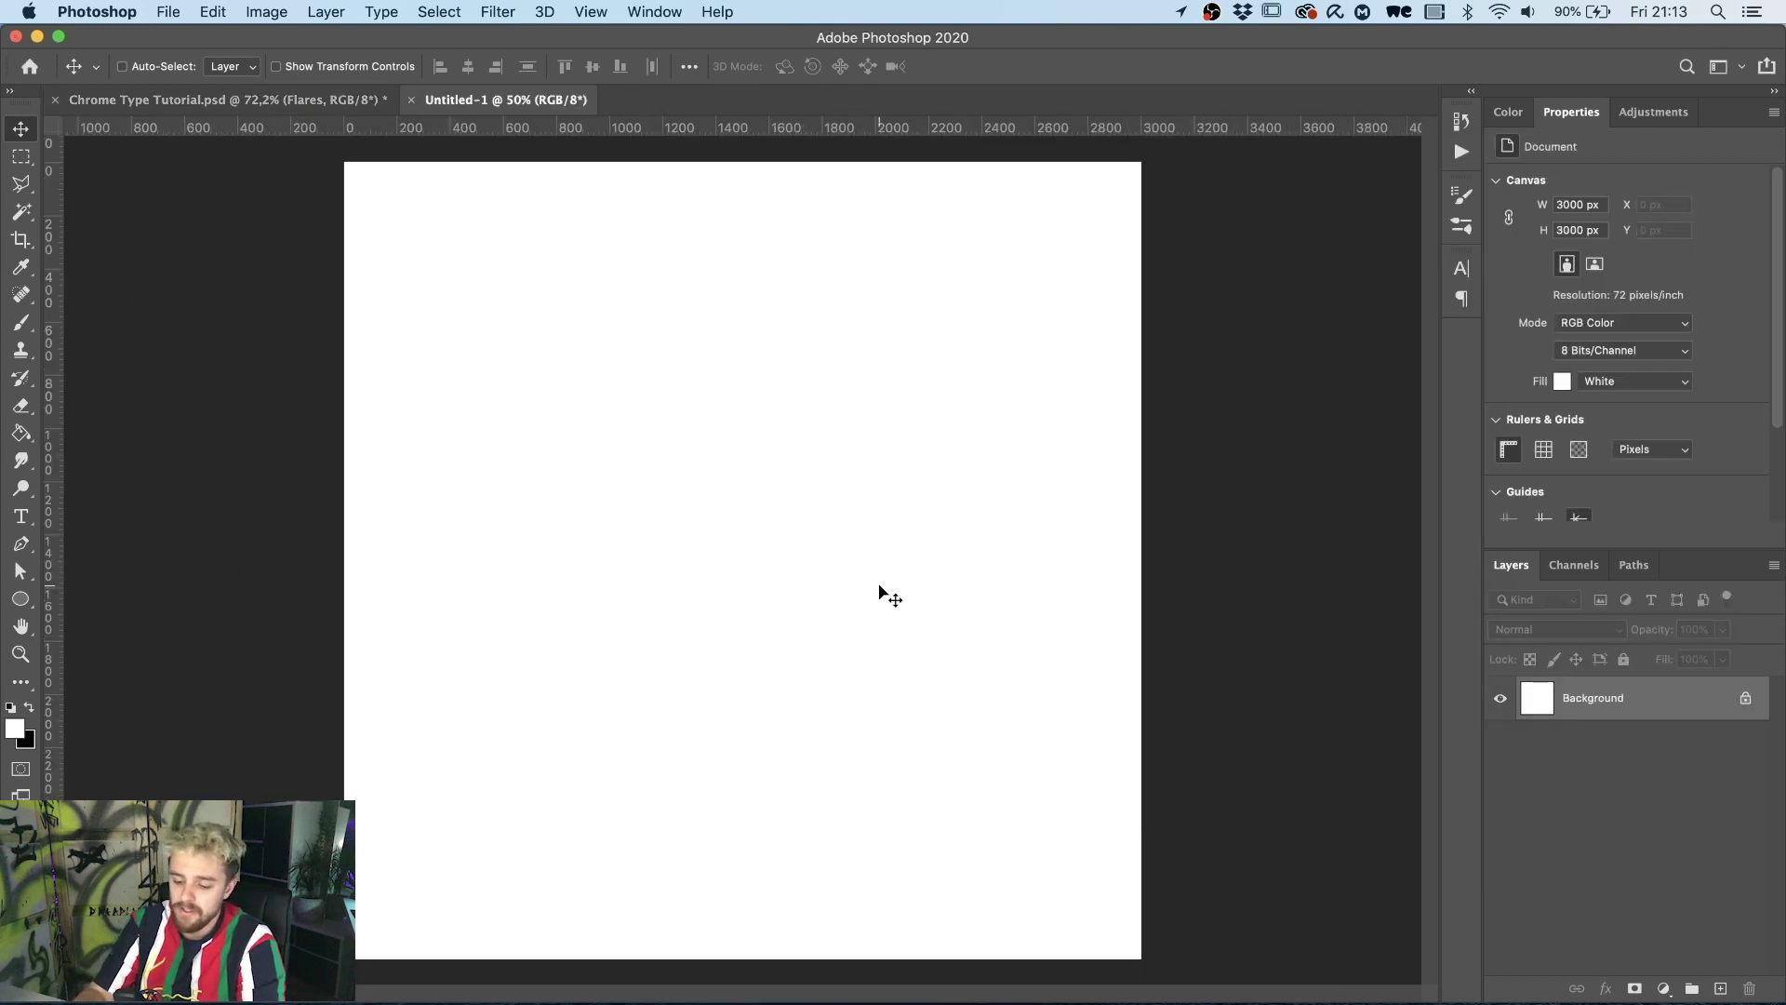
pyautogui.press('super+BackSpace')
pyautogui.press('t')
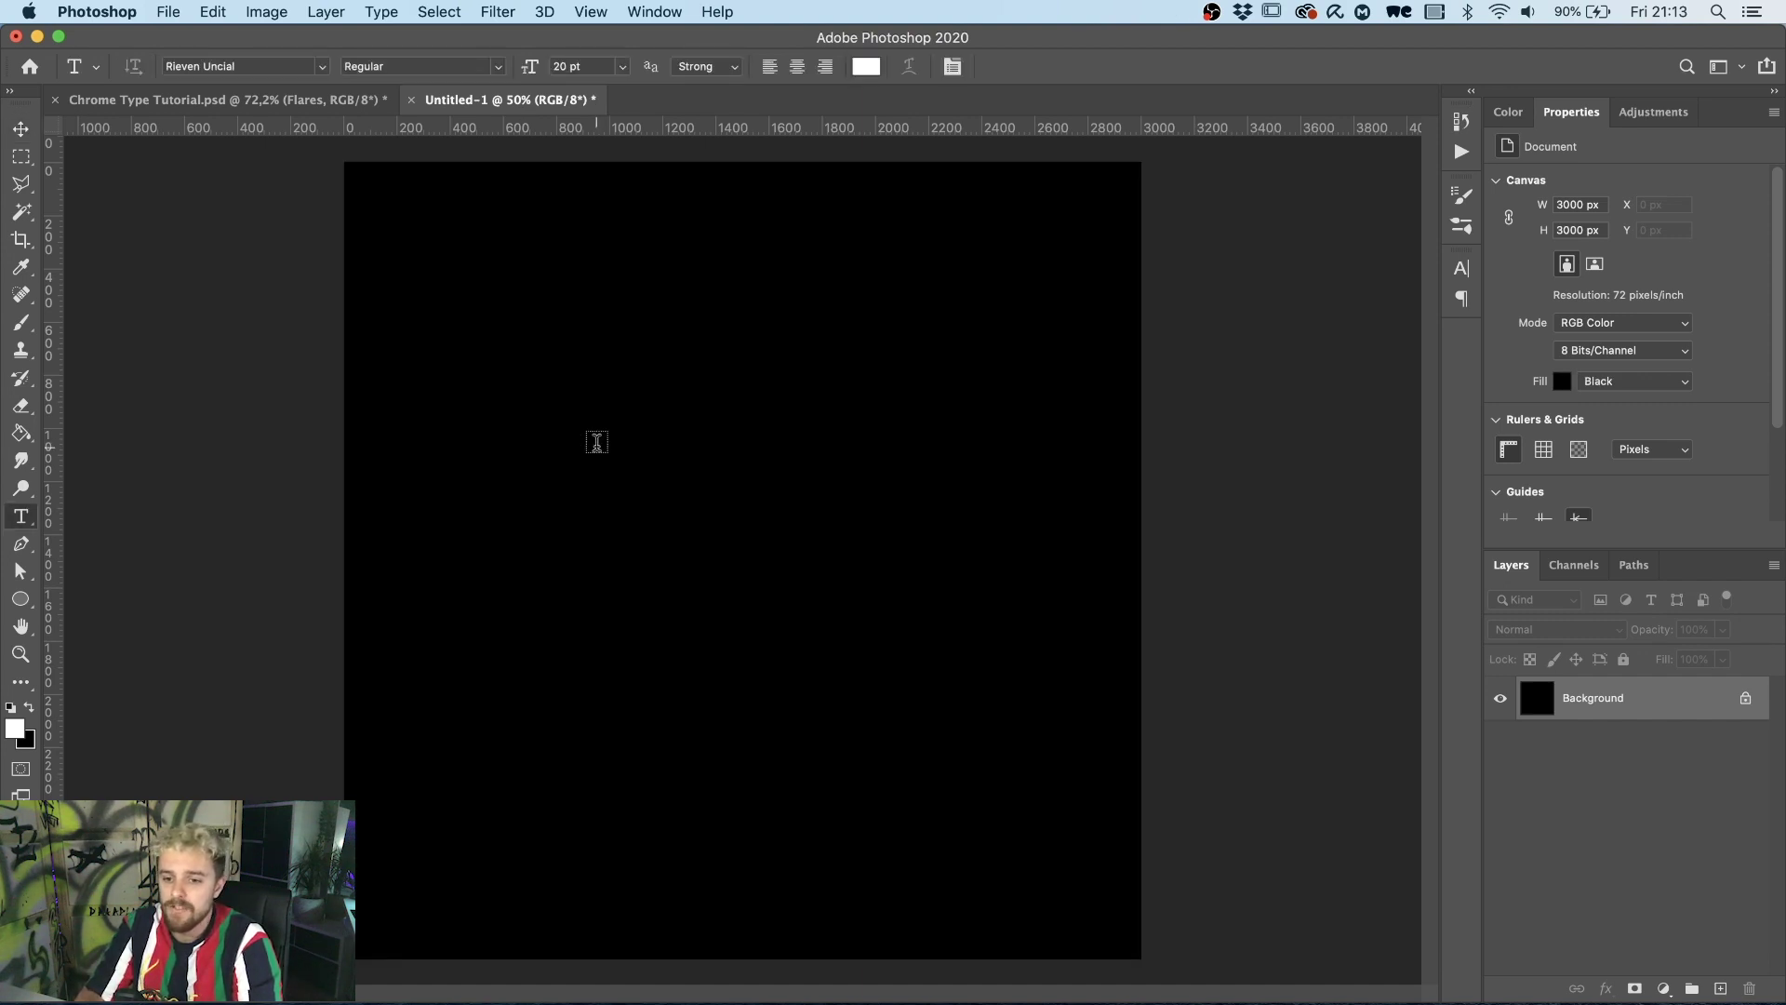
# Add the word DREAD as a white text layer on the canvas.
pyautogui.click(597, 442)
pyautogui.write('chro')
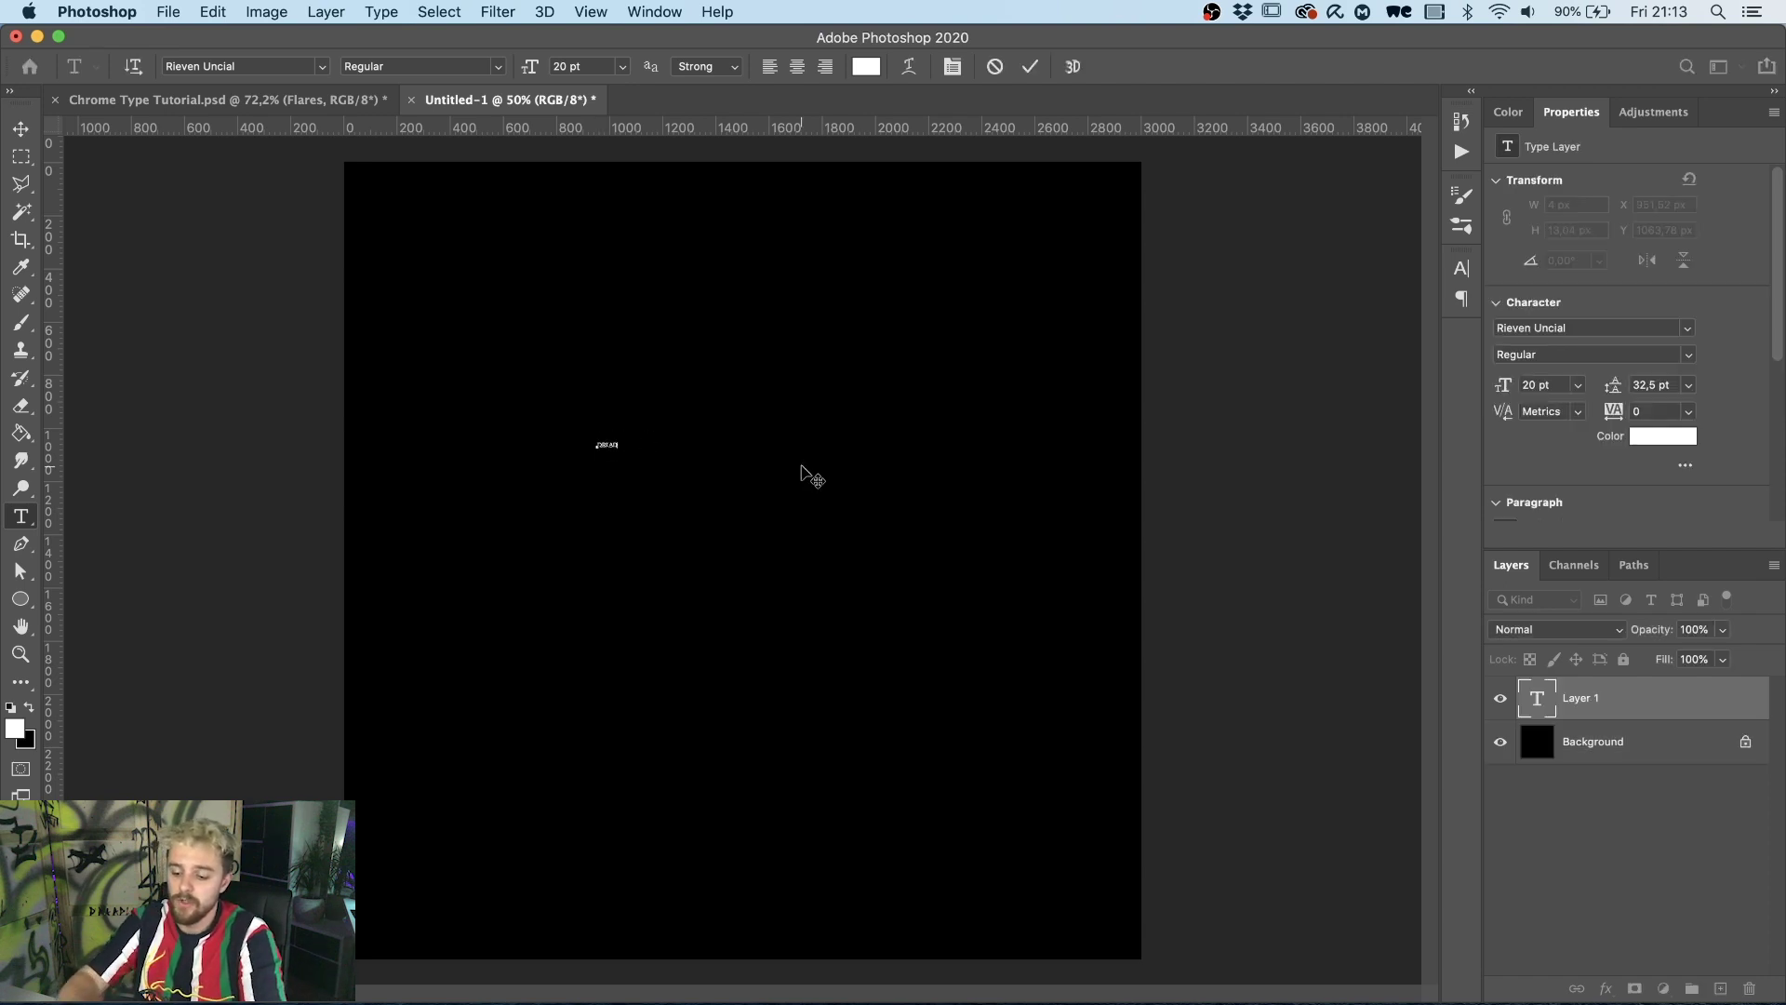
pyautogui.click(800, 474)
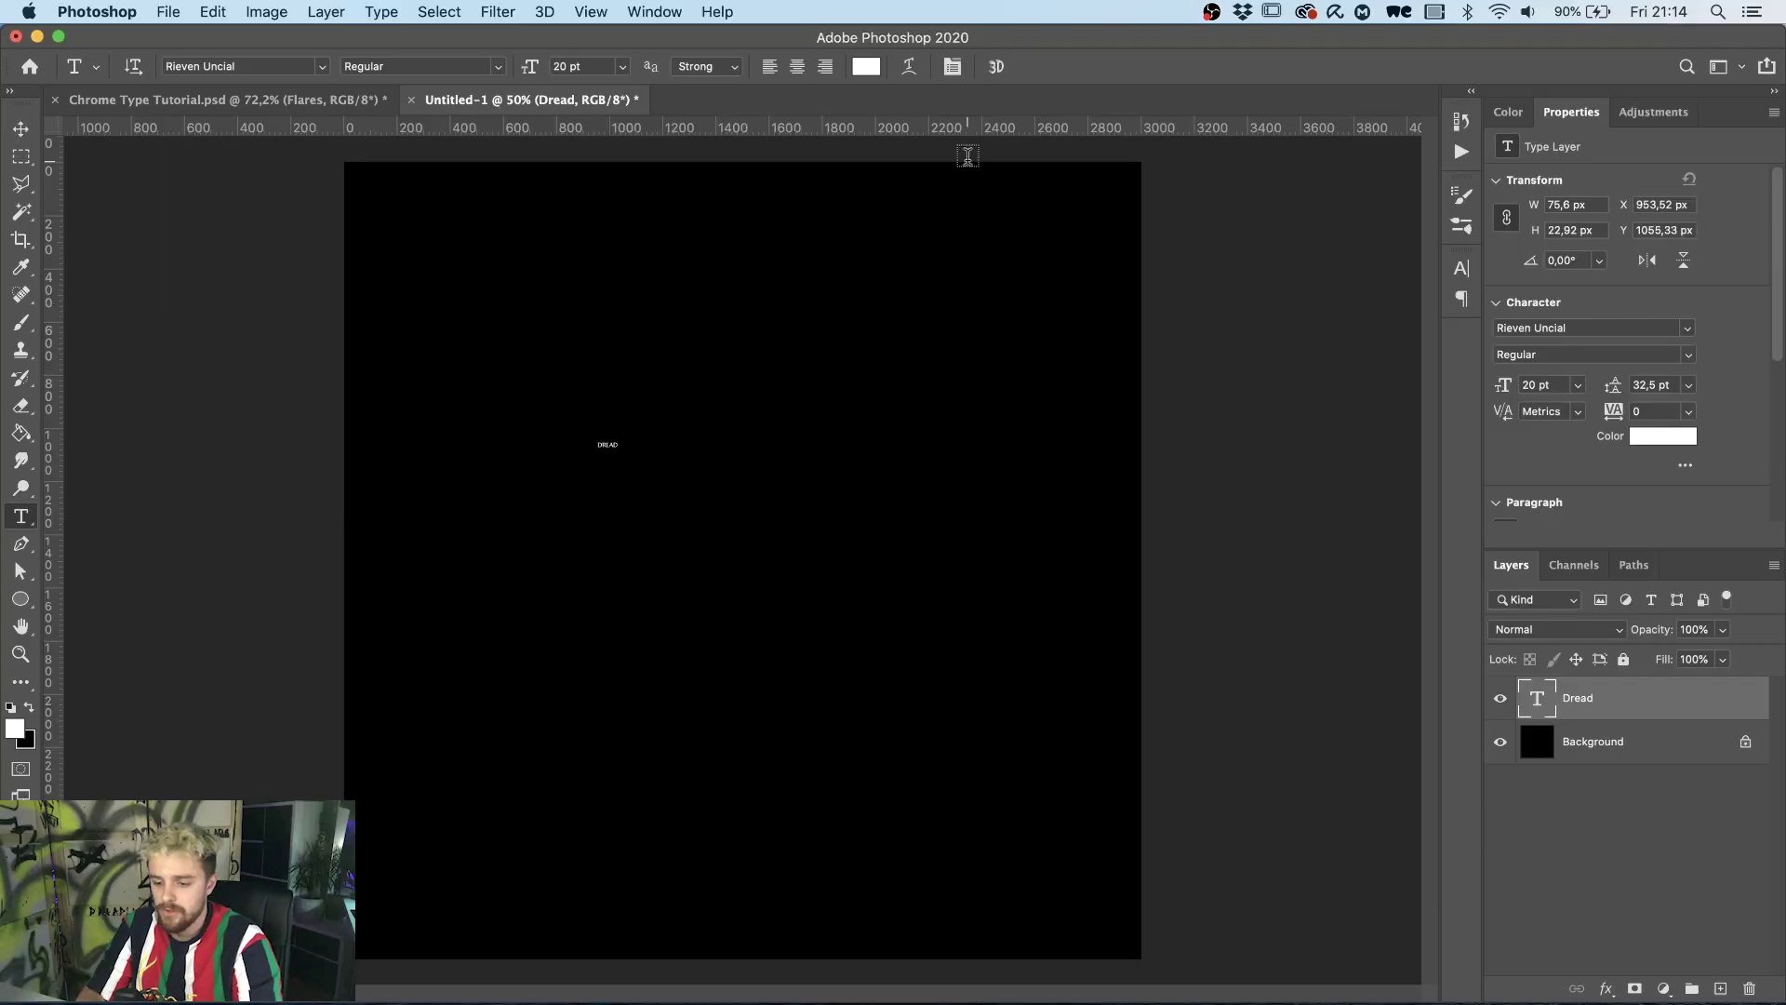
# Scale DREAD up to roughly 565 pt and centre it on the canvas.
pyautogui.press('super+t')
pyautogui.moveTo(619, 447); pyautogui.dragTo(1019, 747)
pyautogui.click(1074, 66)
pyautogui.press('v')
pyautogui.press('super+a')
pyautogui.click(440, 66)
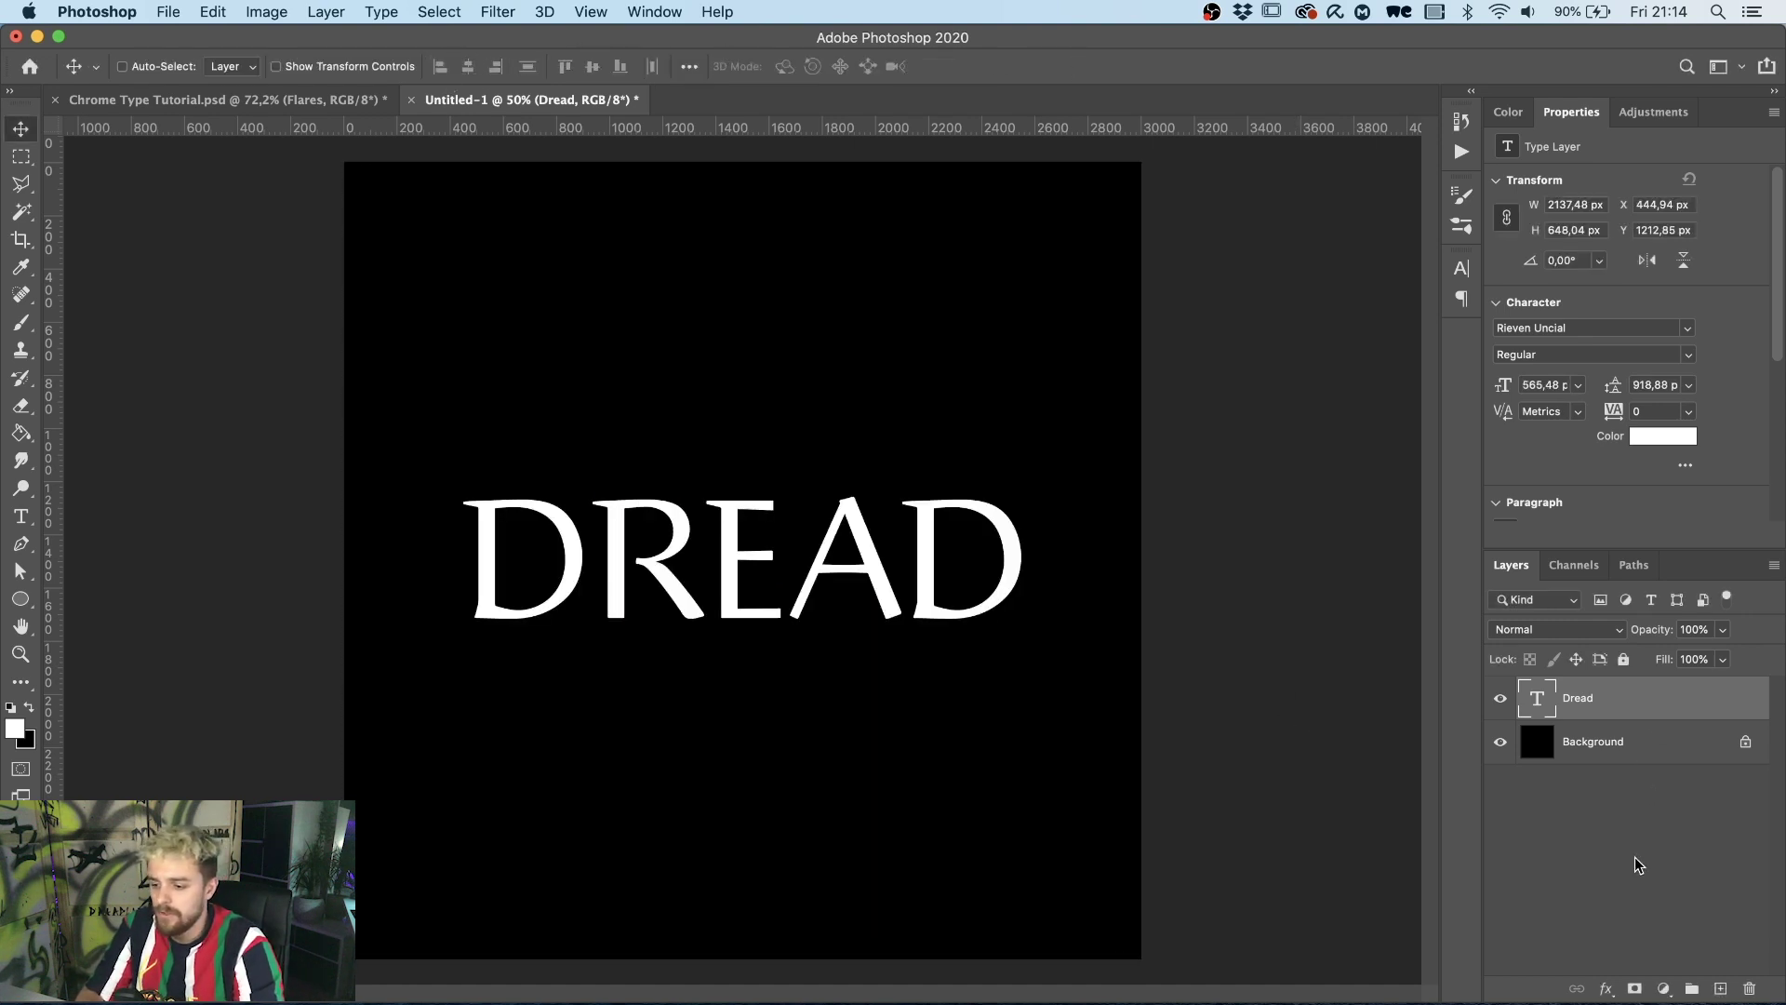
pyautogui.click(1608, 988)
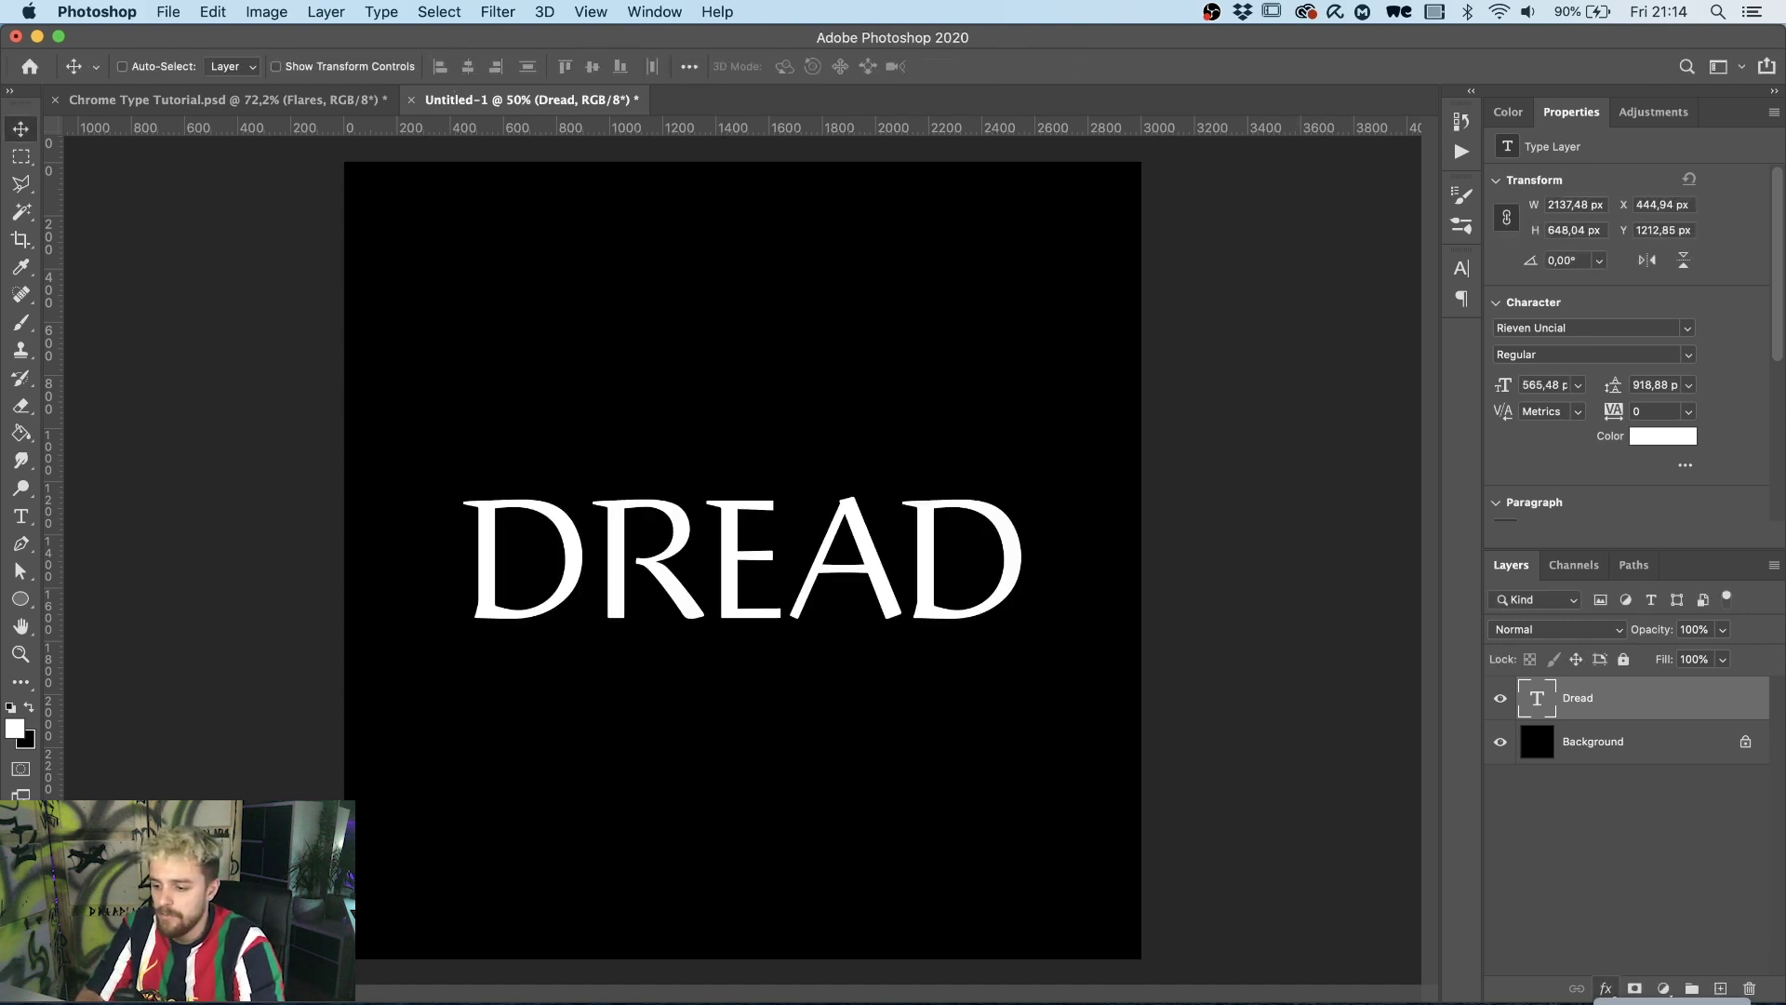
# Enable Bevel & Emboss on DREAD in Blending Options and reset it to defaults.
pyautogui.click(1602, 988)
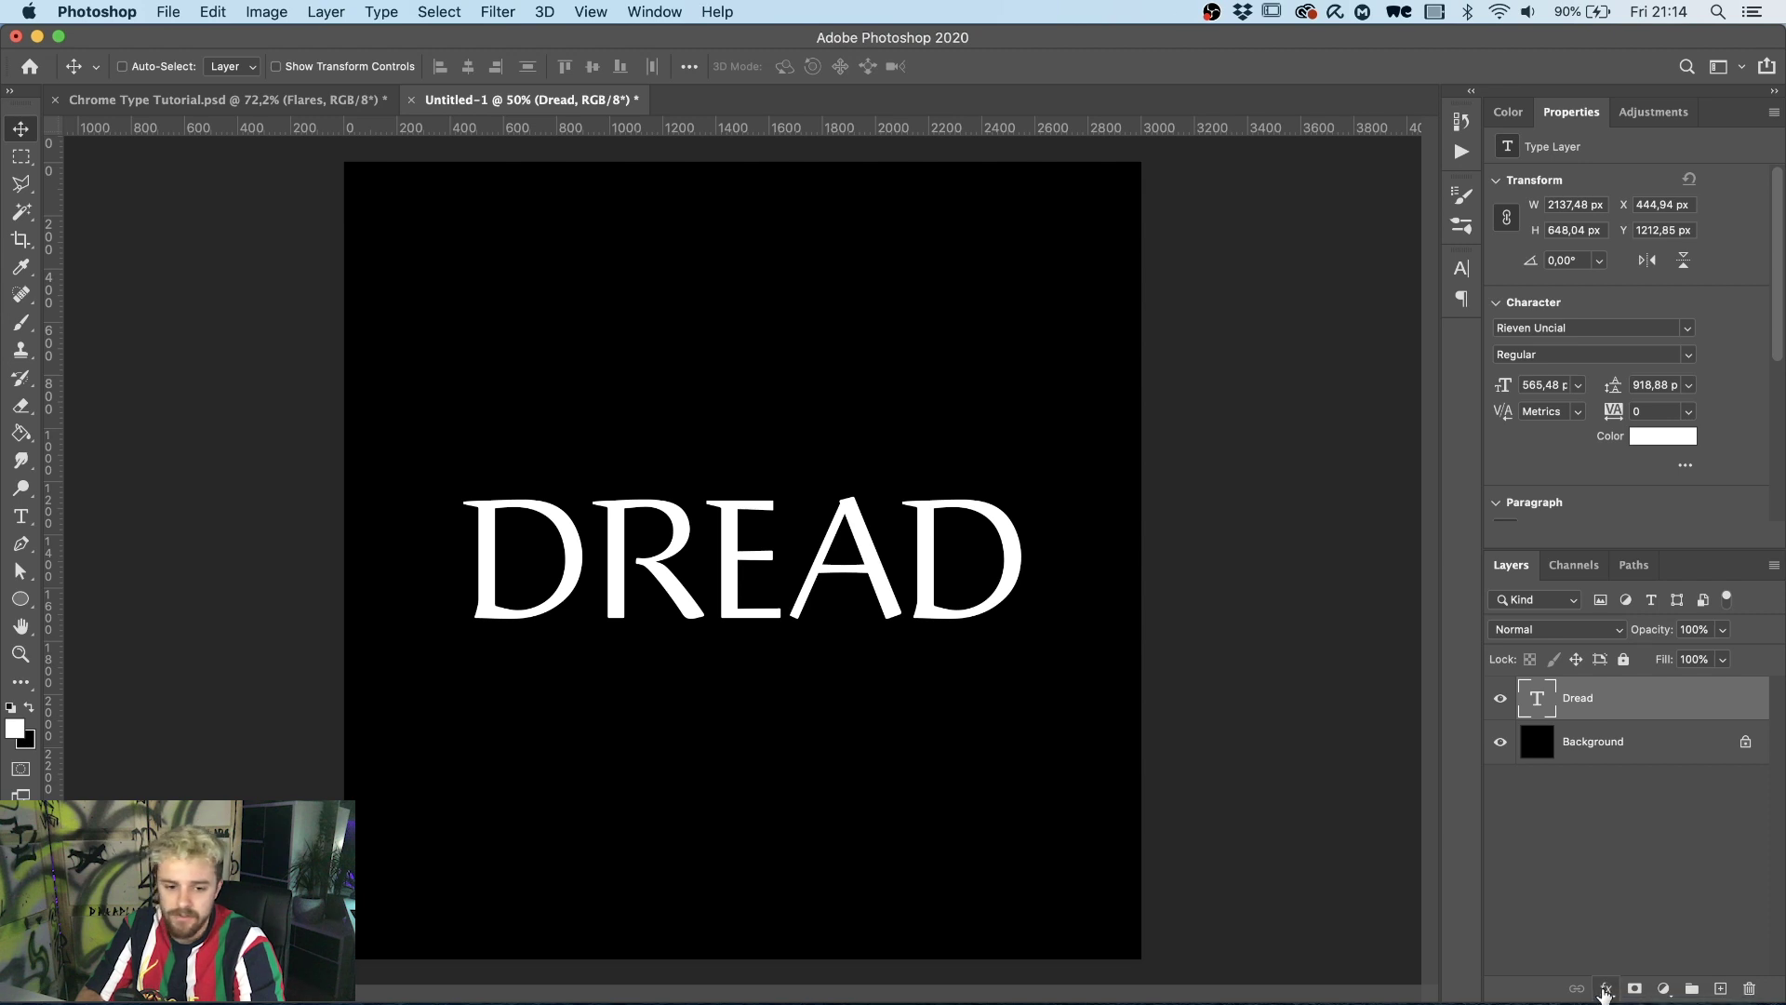
pyautogui.click(1605, 988)
pyautogui.click(1608, 1001)
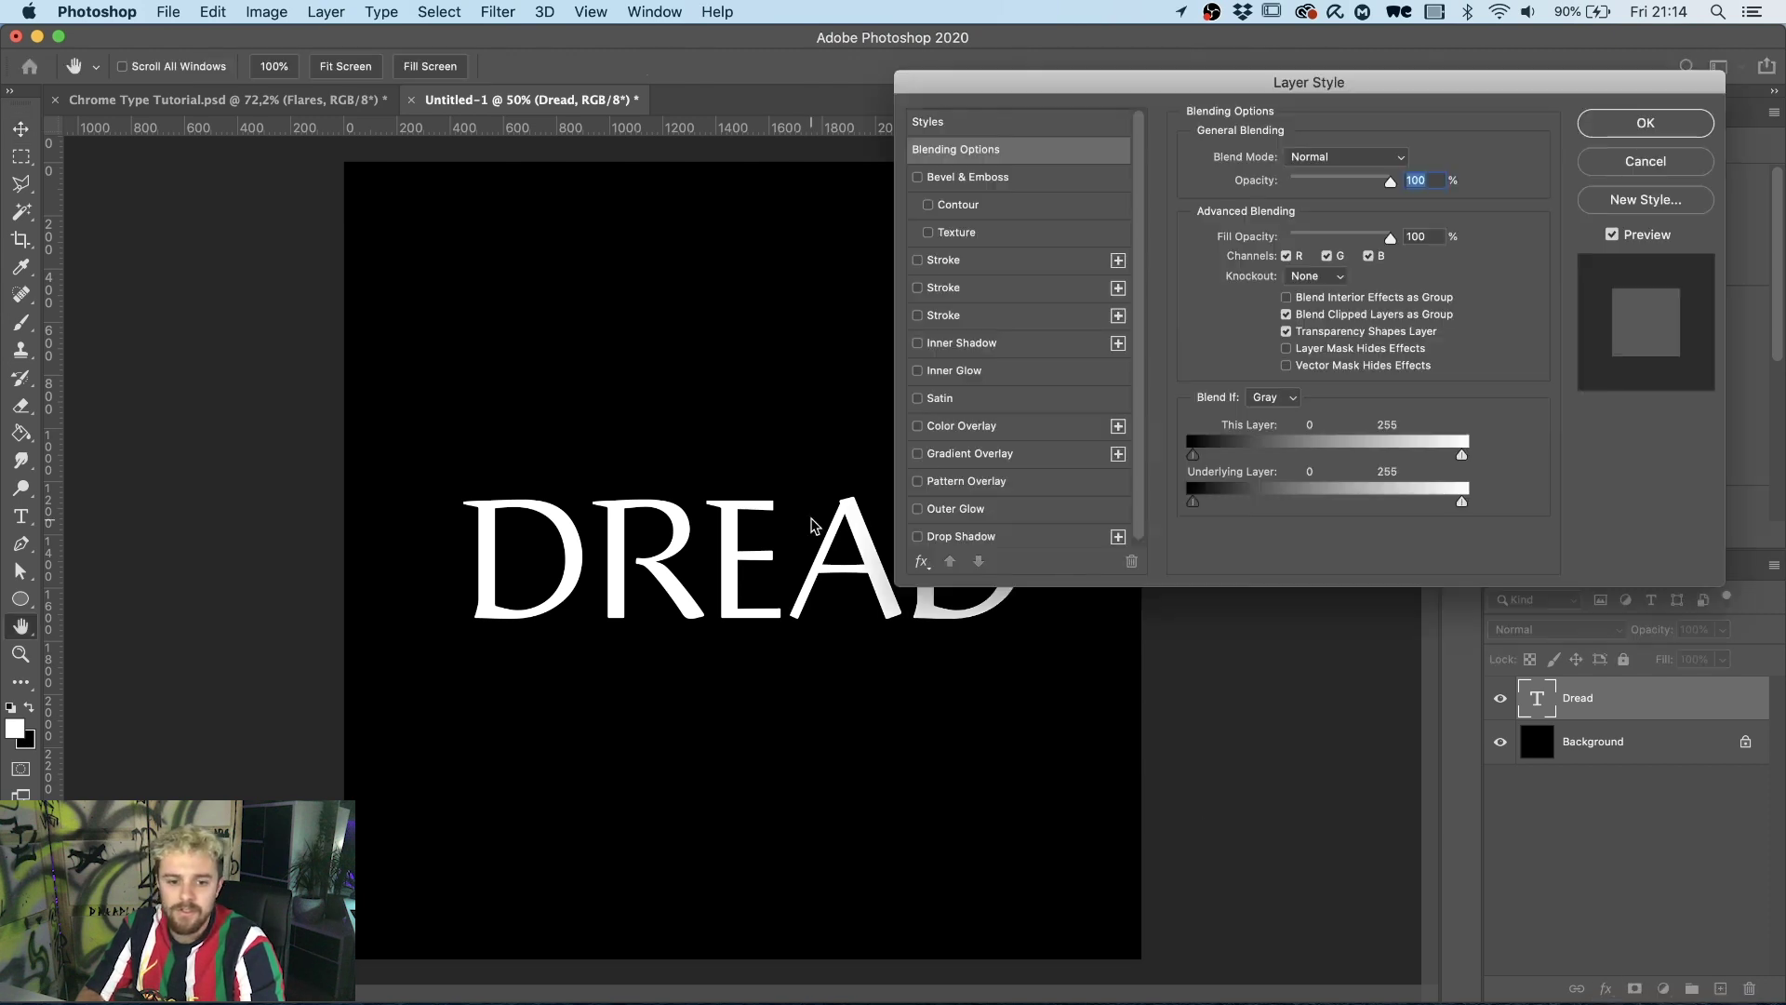
pyautogui.click(1016, 177)
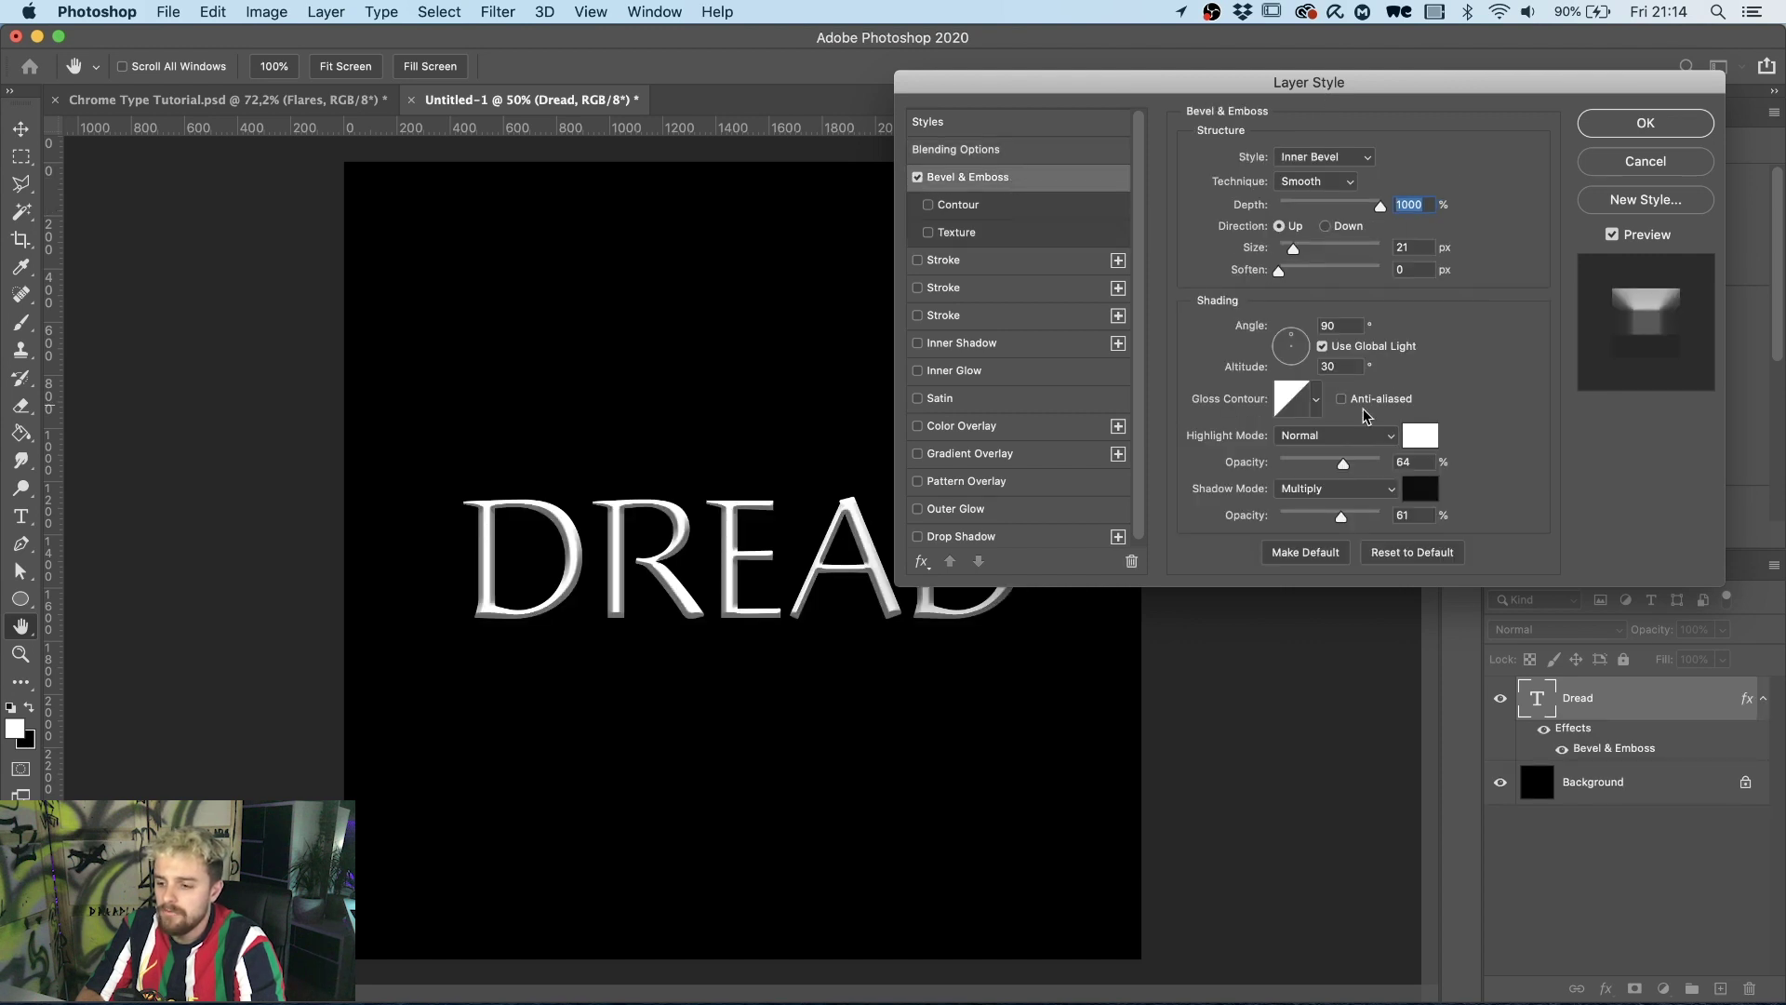
pyautogui.click(1414, 556)
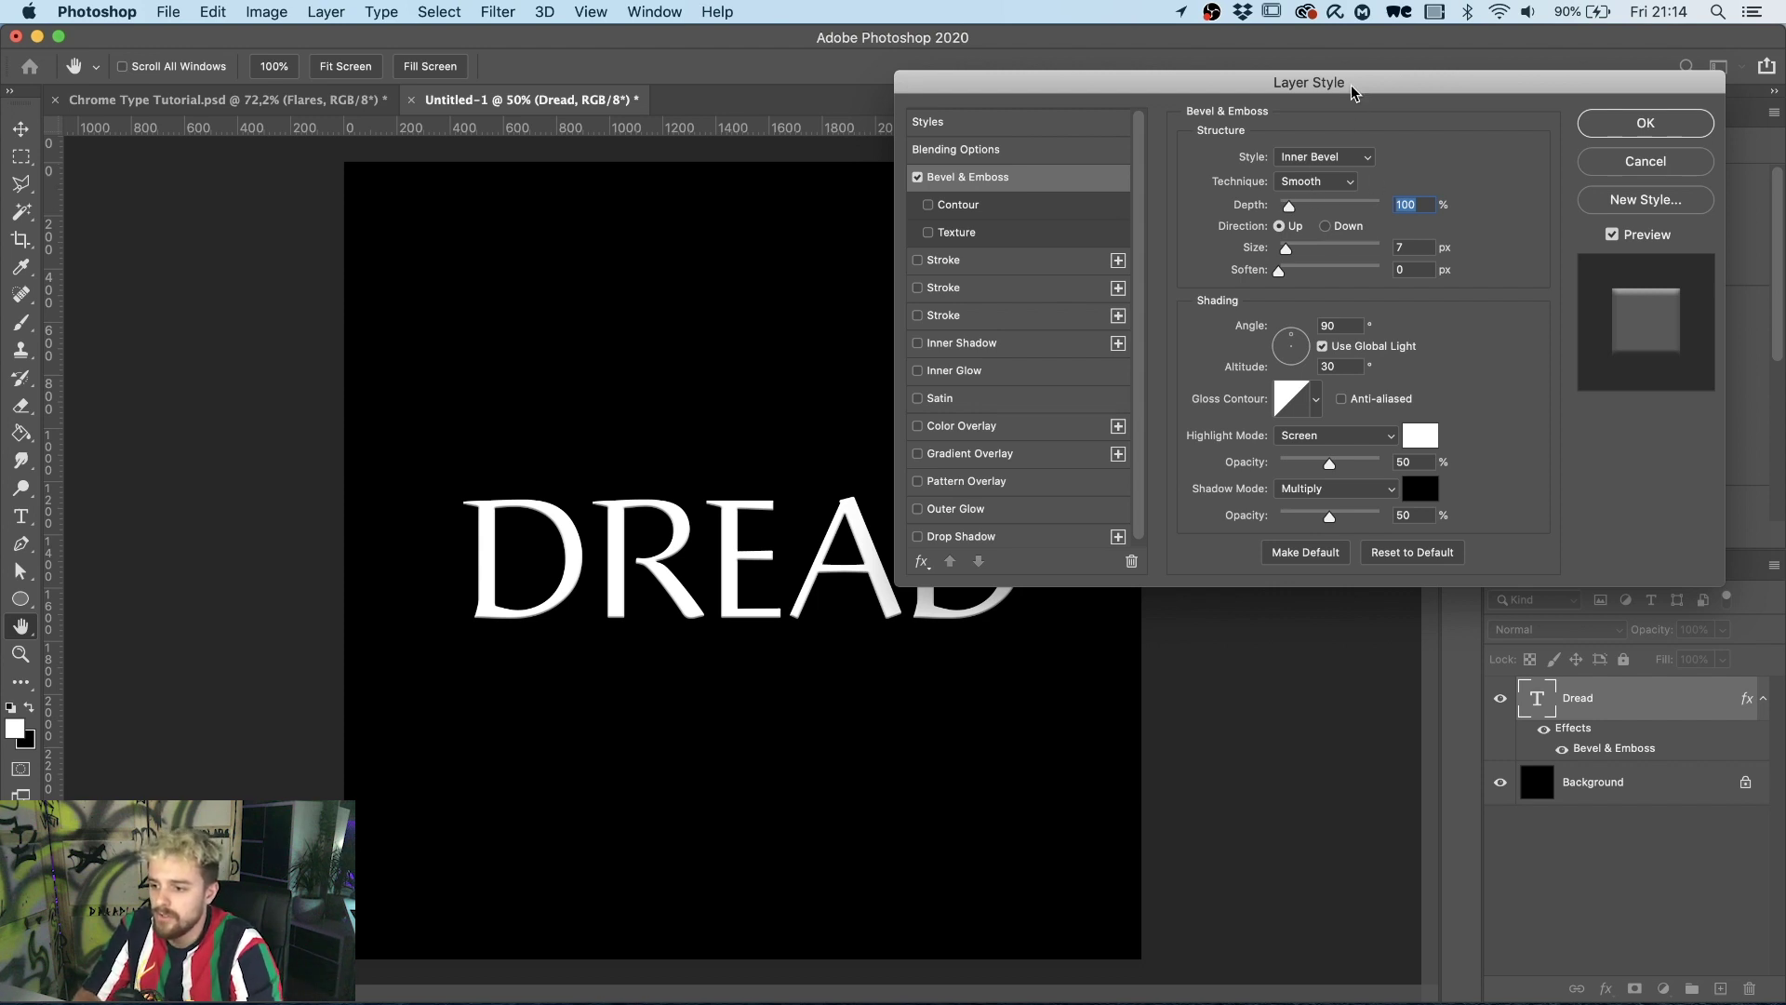
pyautogui.moveTo(1352, 92); pyautogui.dragTo(1385, 166)
# Set the bevel to Inner Bevel with 1000% depth and 25 px size.
pyautogui.click(1350, 229)
pyautogui.click(1363, 230)
pyautogui.moveTo(1322, 286); pyautogui.dragTo(1414, 294)
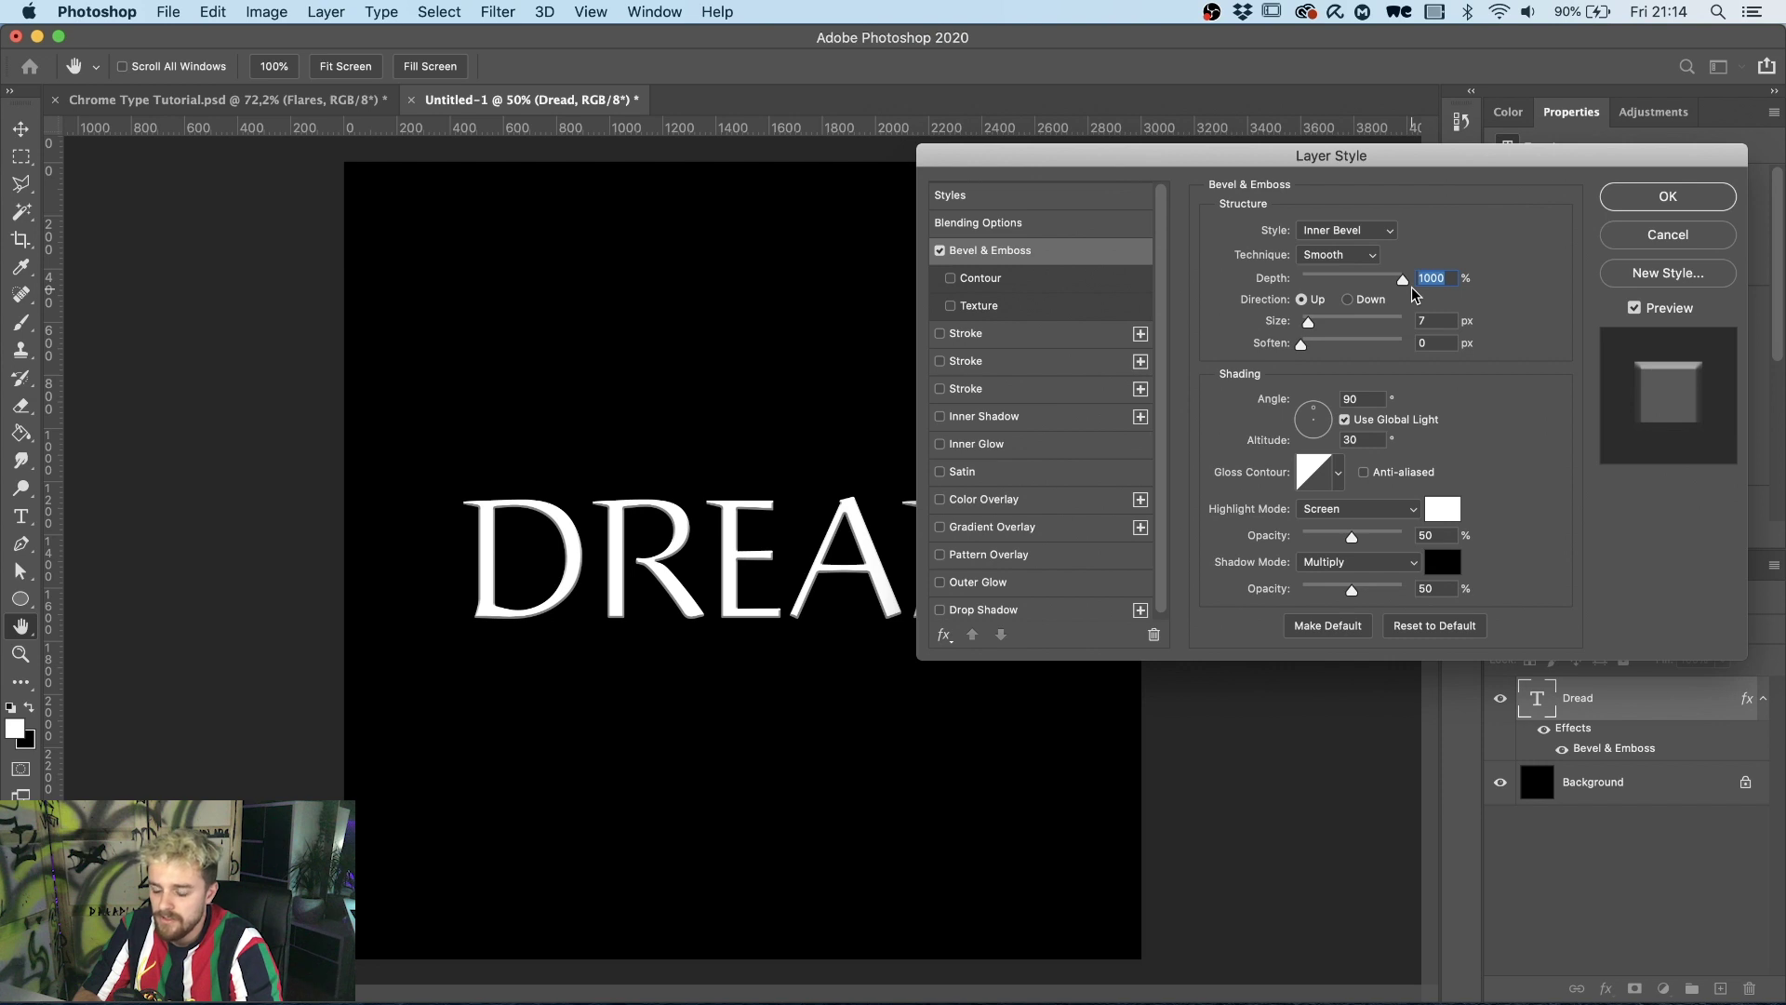
pyautogui.moveTo(1311, 326); pyautogui.dragTo(1320, 323)
pyautogui.press('Down')
pyautogui.press('Down')
pyautogui.press('Down')
pyautogui.press('Down')
pyautogui.press('Down')
pyautogui.press('Down')
pyautogui.press('Down')
pyautogui.press('Down')
pyautogui.press('Up')
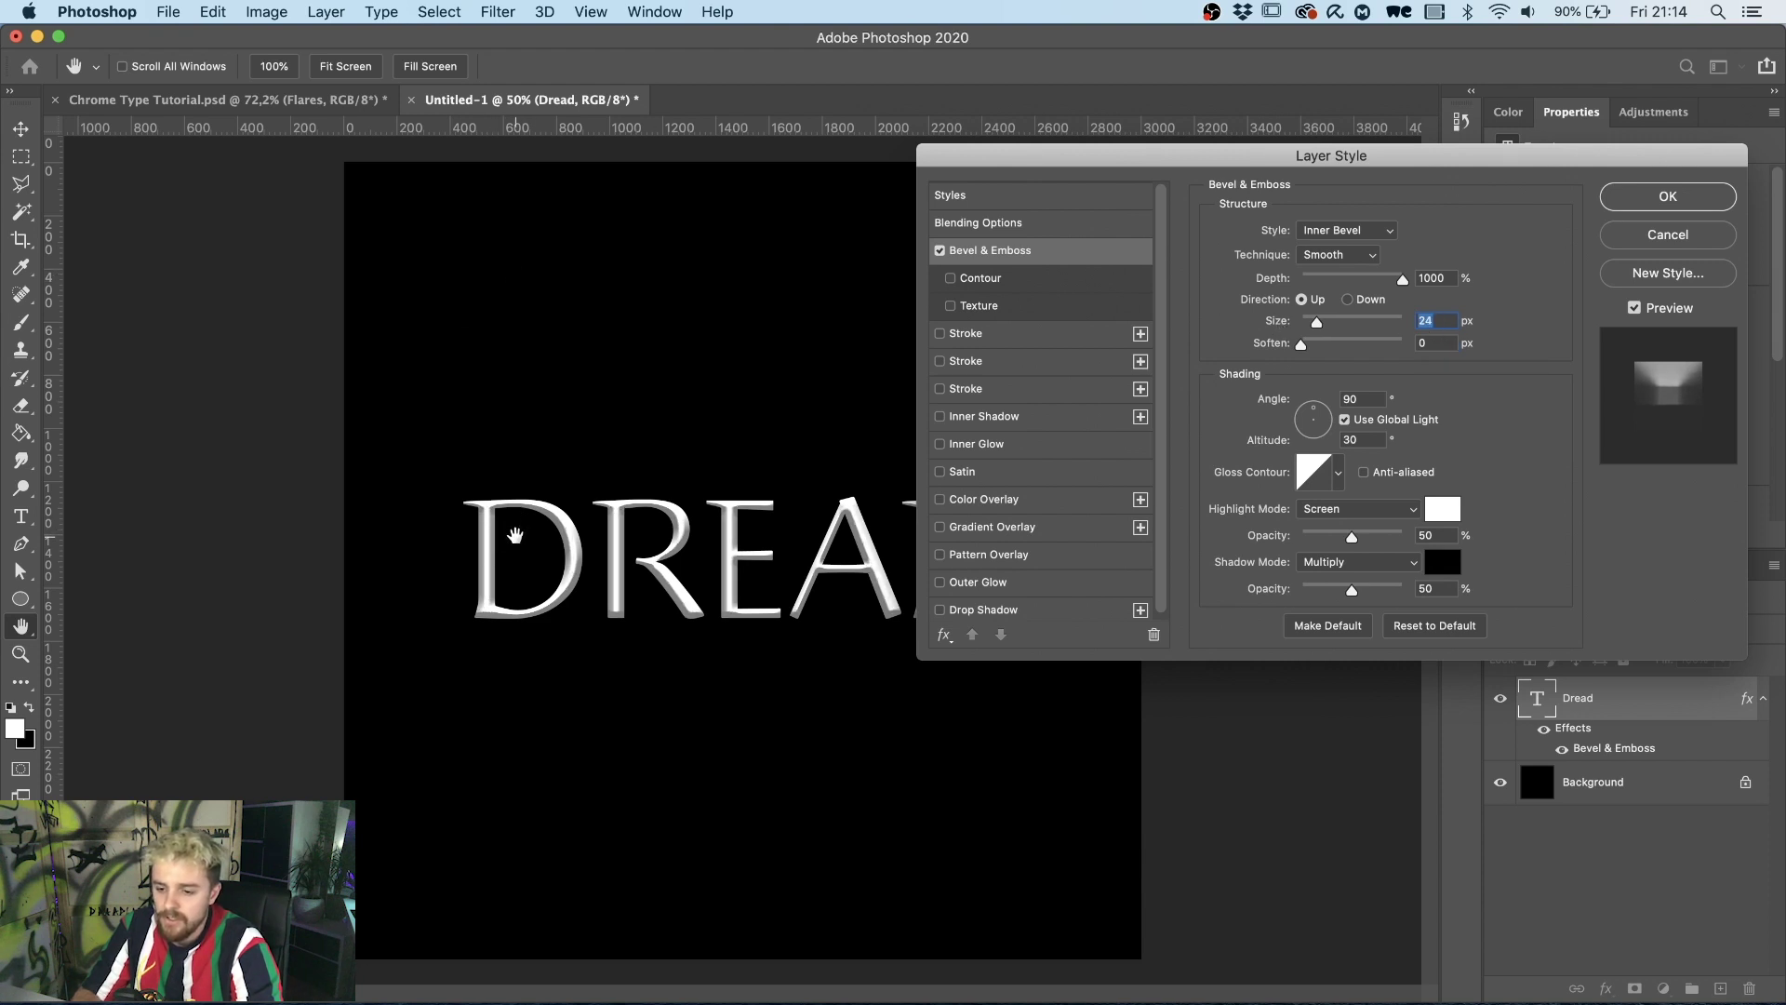
pyautogui.press('Up')
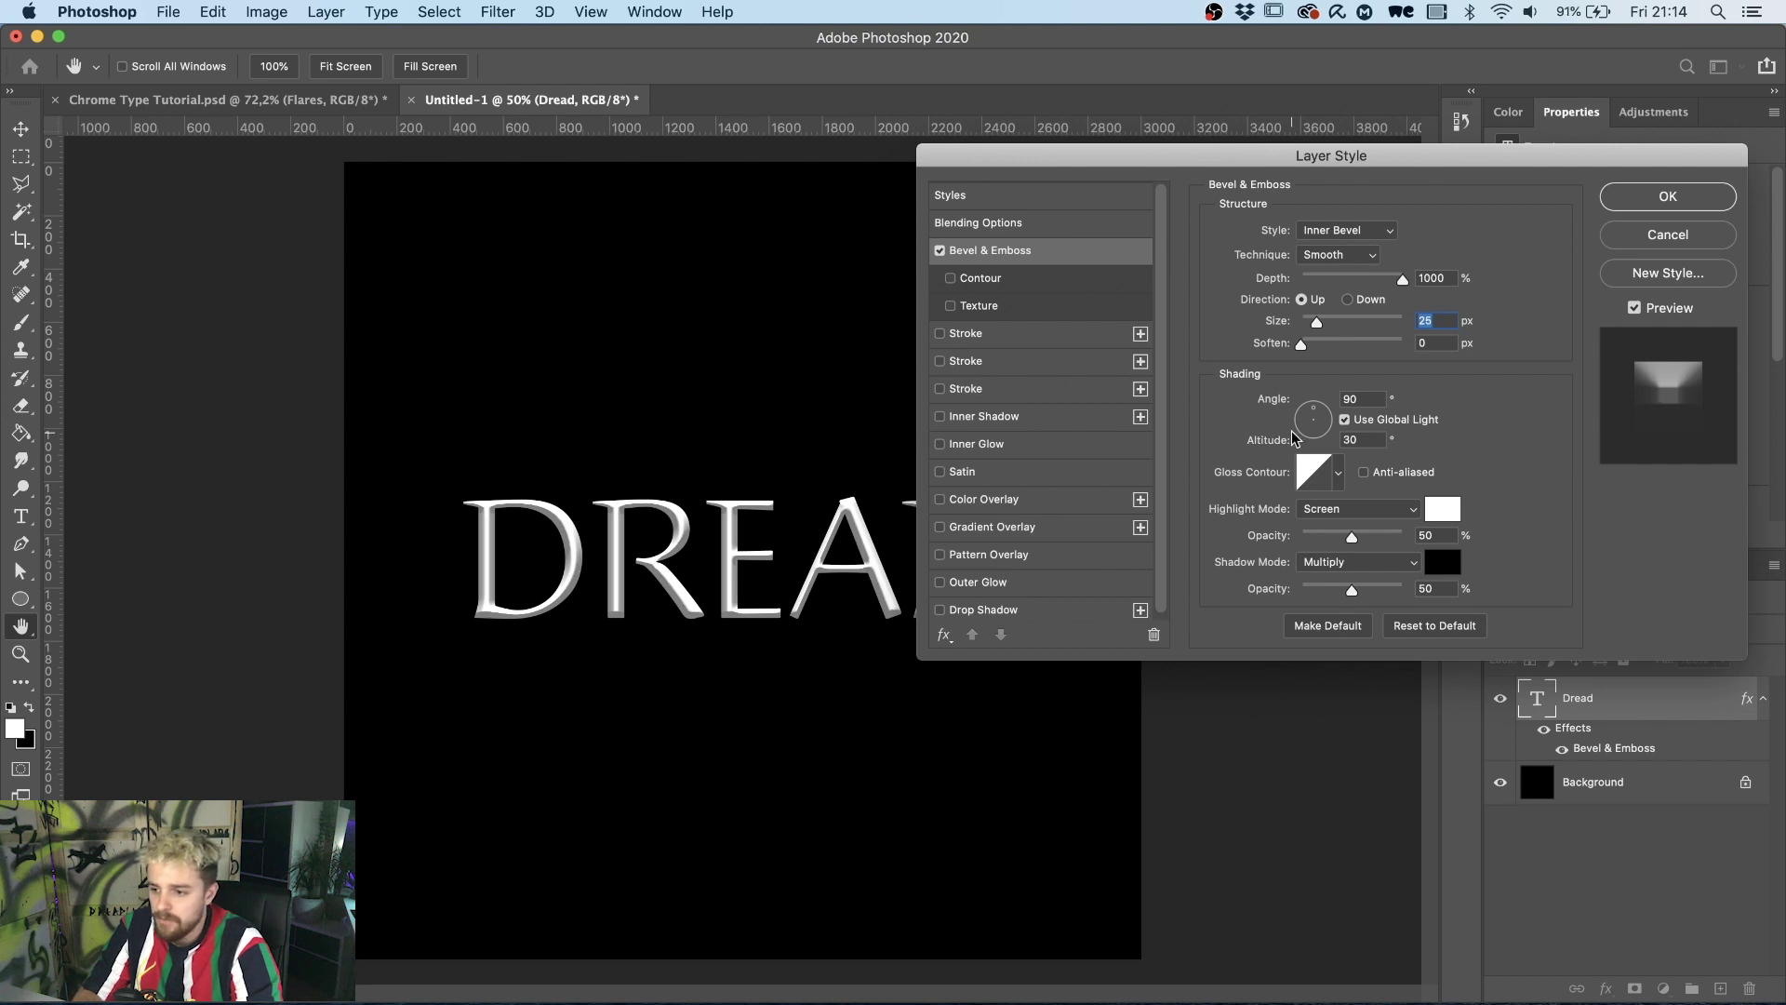
# Apply the multi-peak gloss contour to the bevel and raise shadow opacity to 74%.
pyautogui.click(1338, 472)
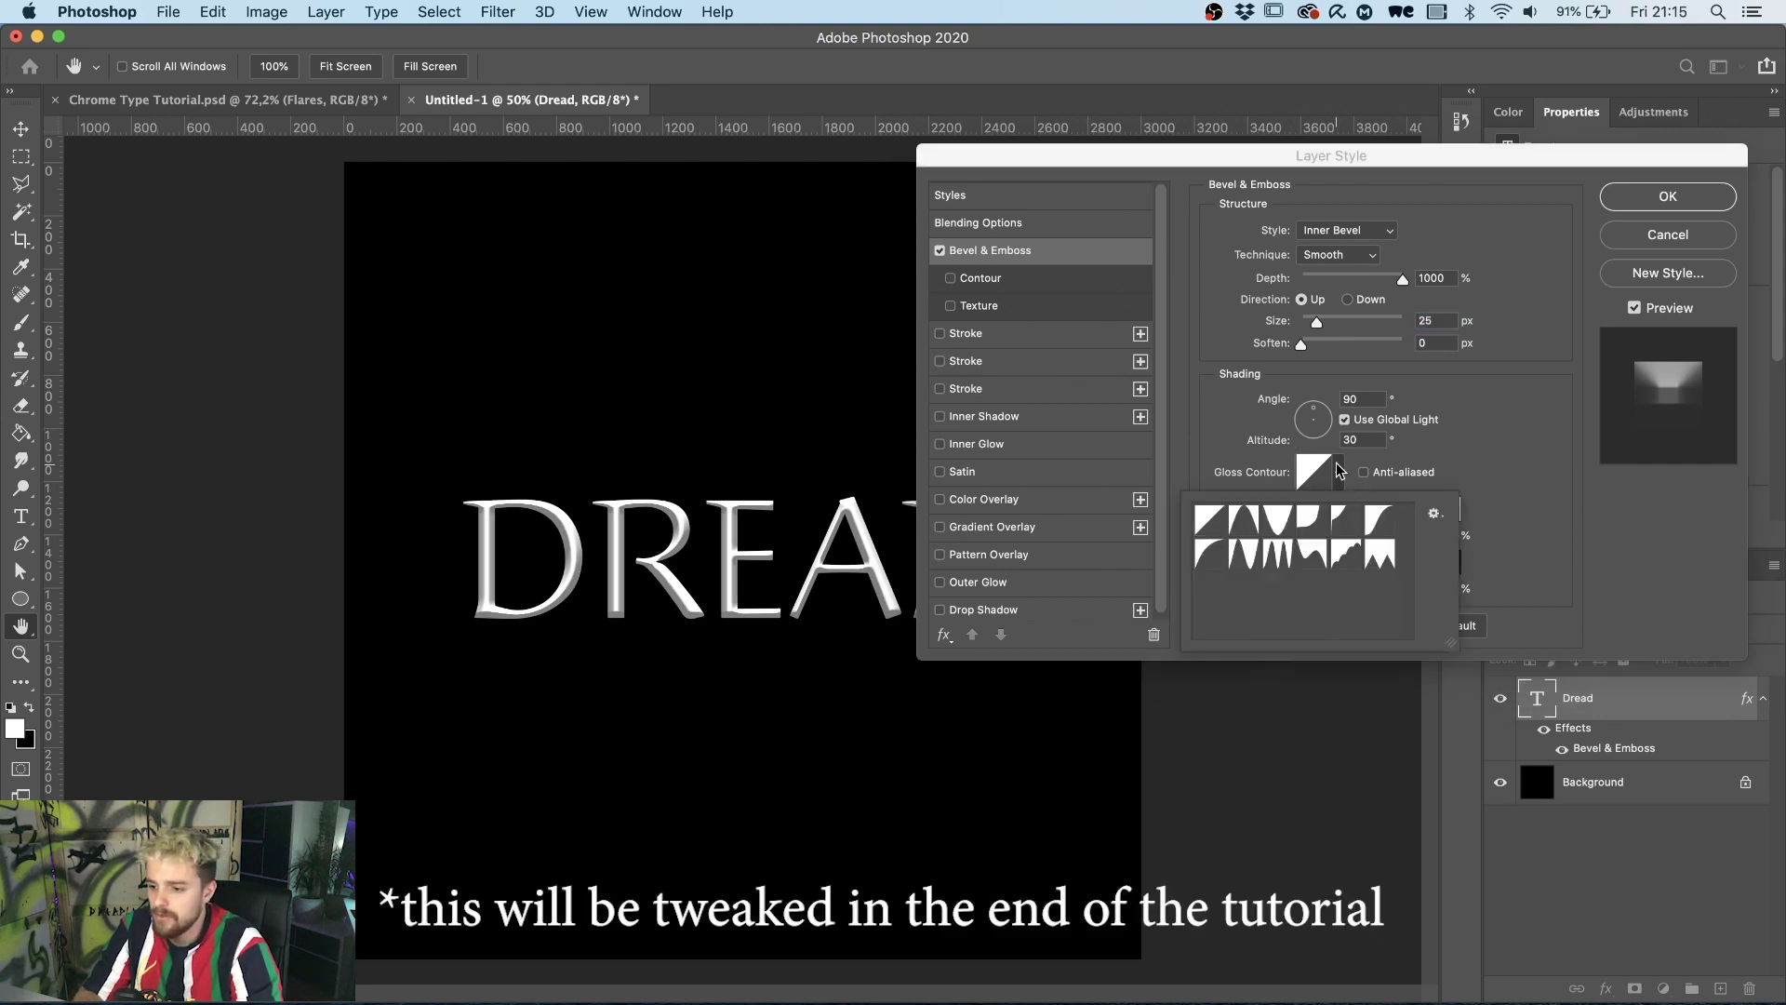
pyautogui.click(1245, 556)
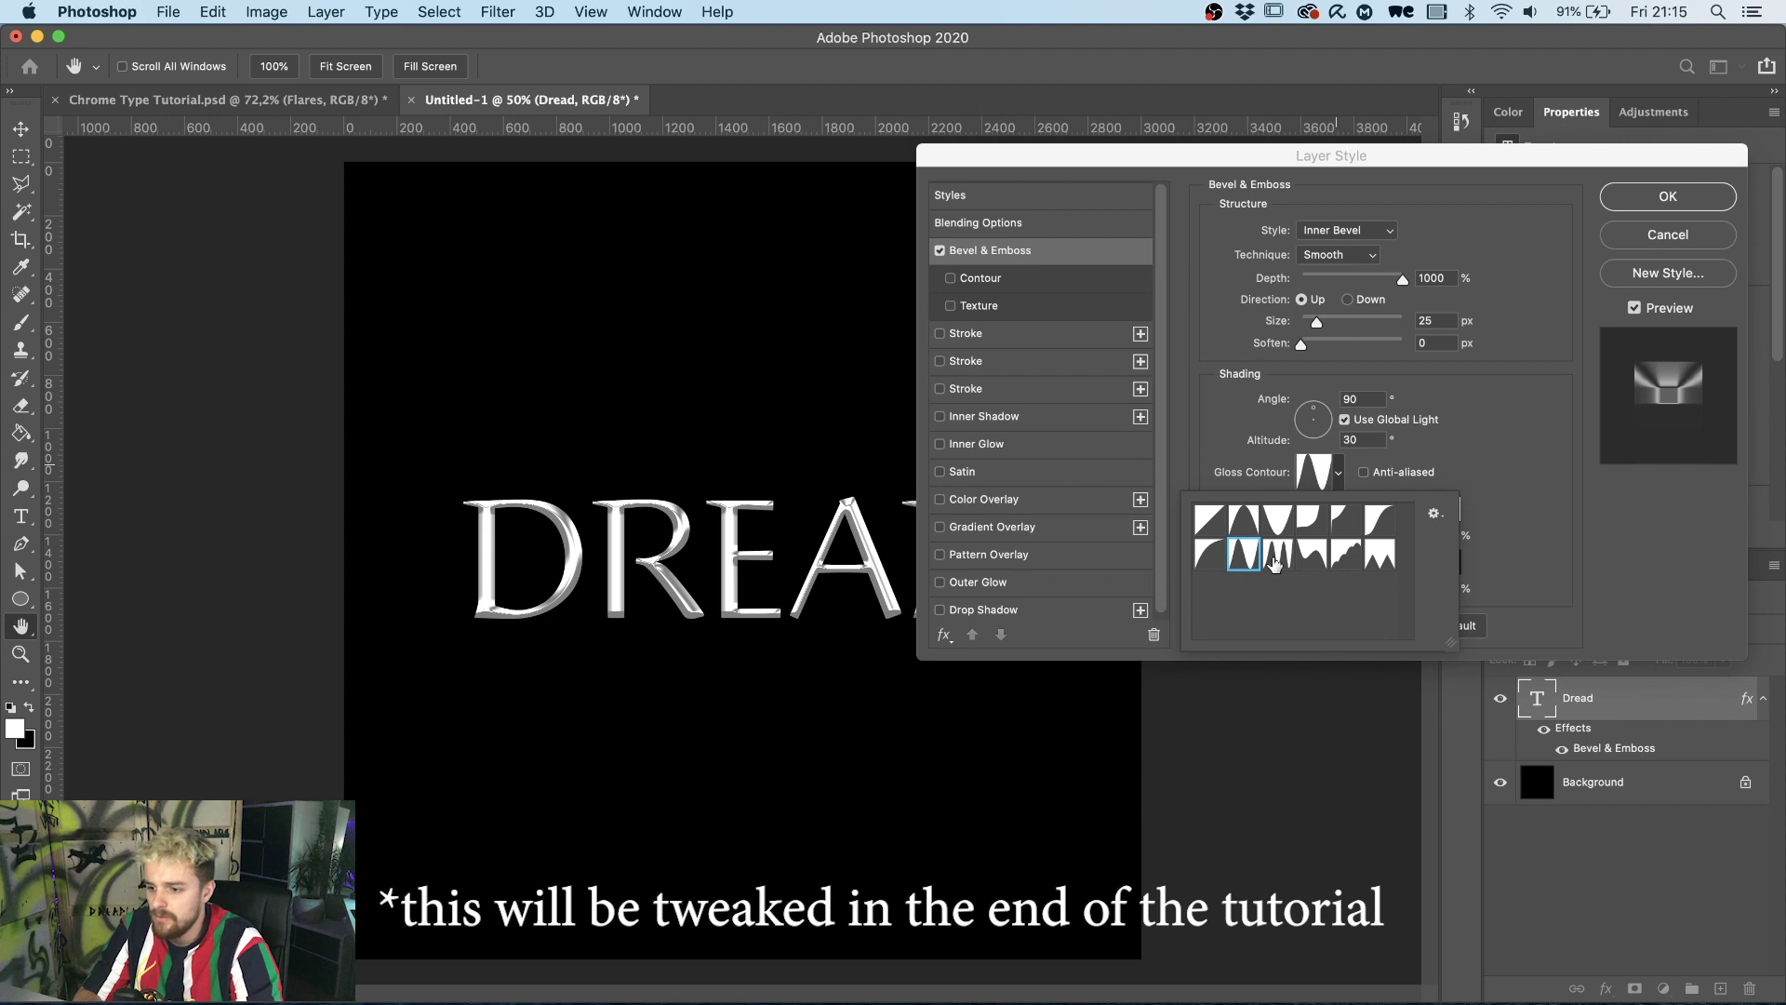
pyautogui.click(1280, 558)
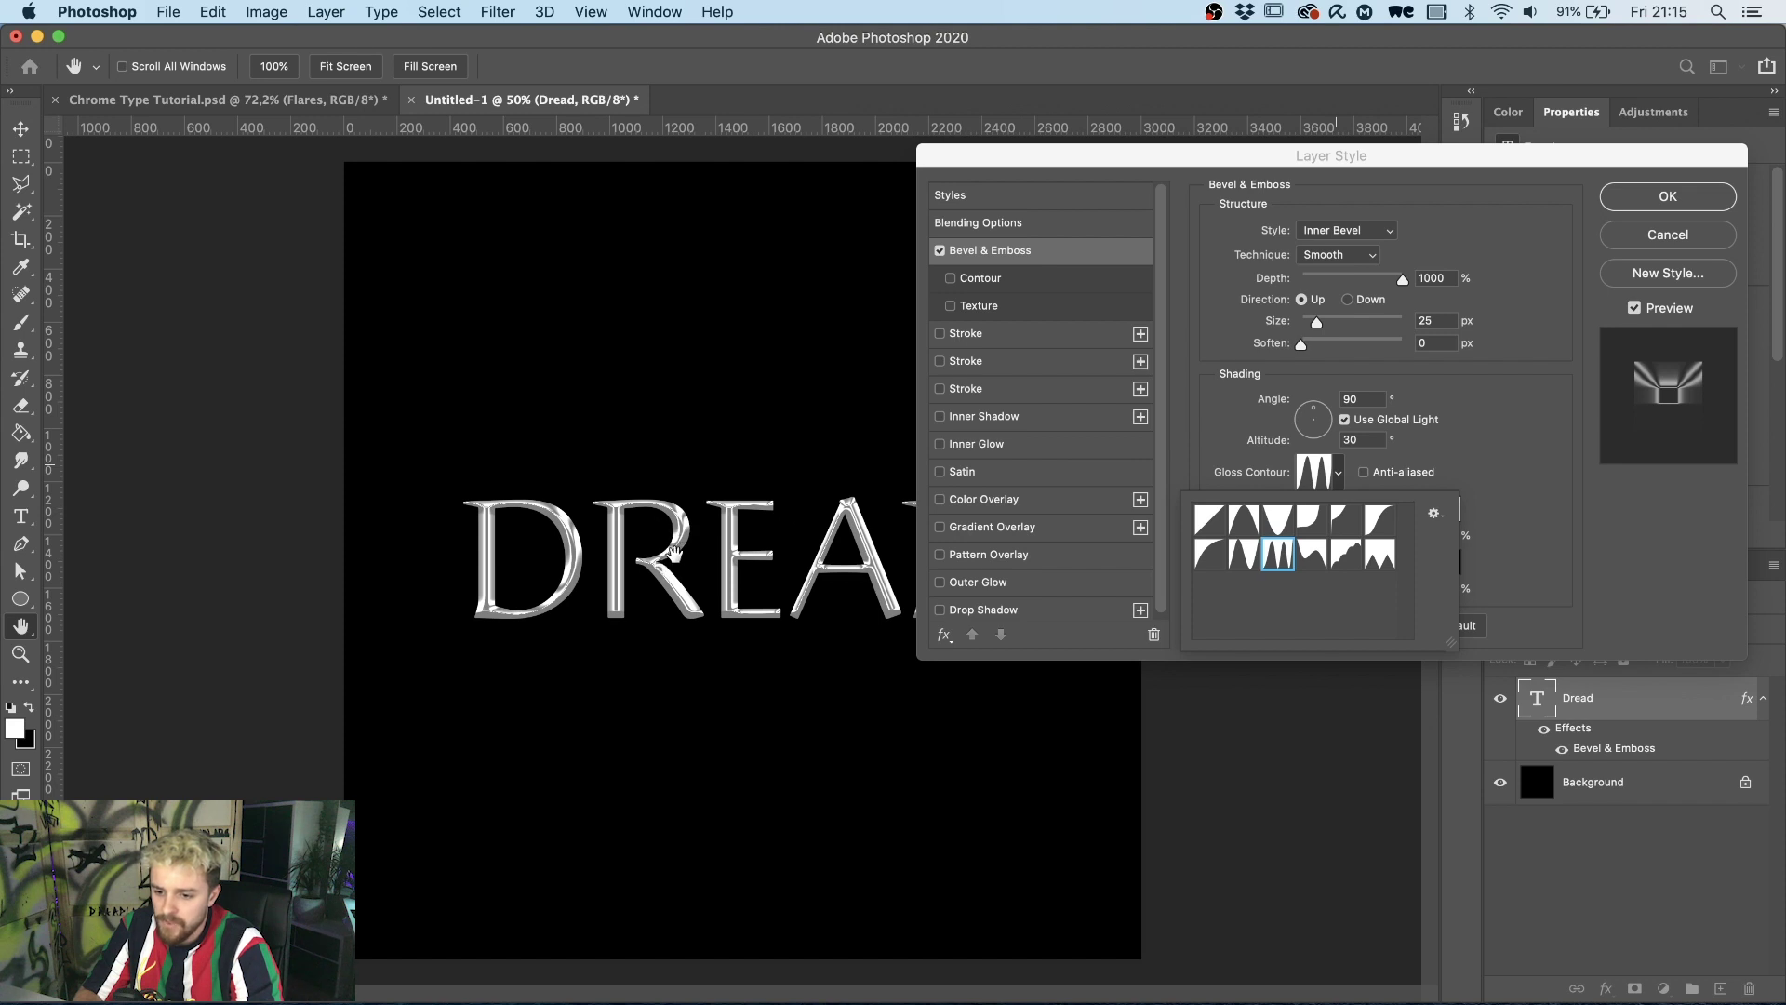
pyautogui.click(1455, 465)
pyautogui.moveTo(1351, 589); pyautogui.dragTo(1378, 598)
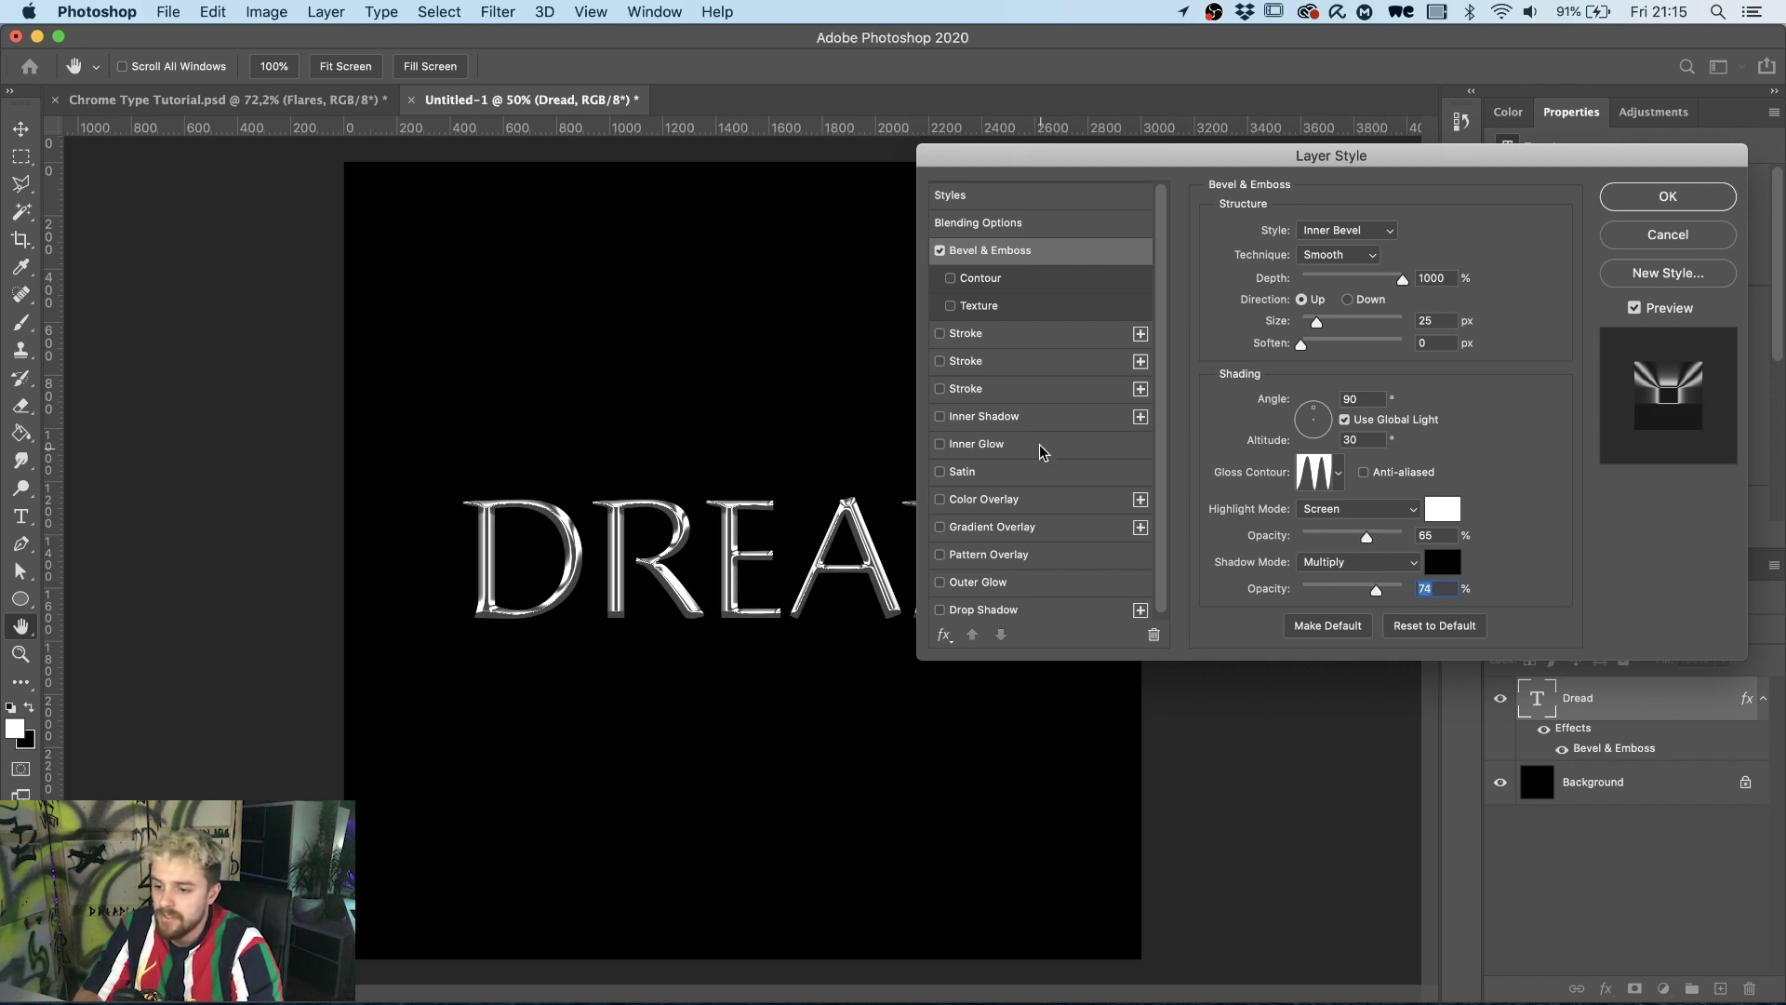
# Add a reversed black-to-white Gradient Overlay at 56% opacity to DREAD.
pyautogui.click(940, 528)
pyautogui.click(981, 530)
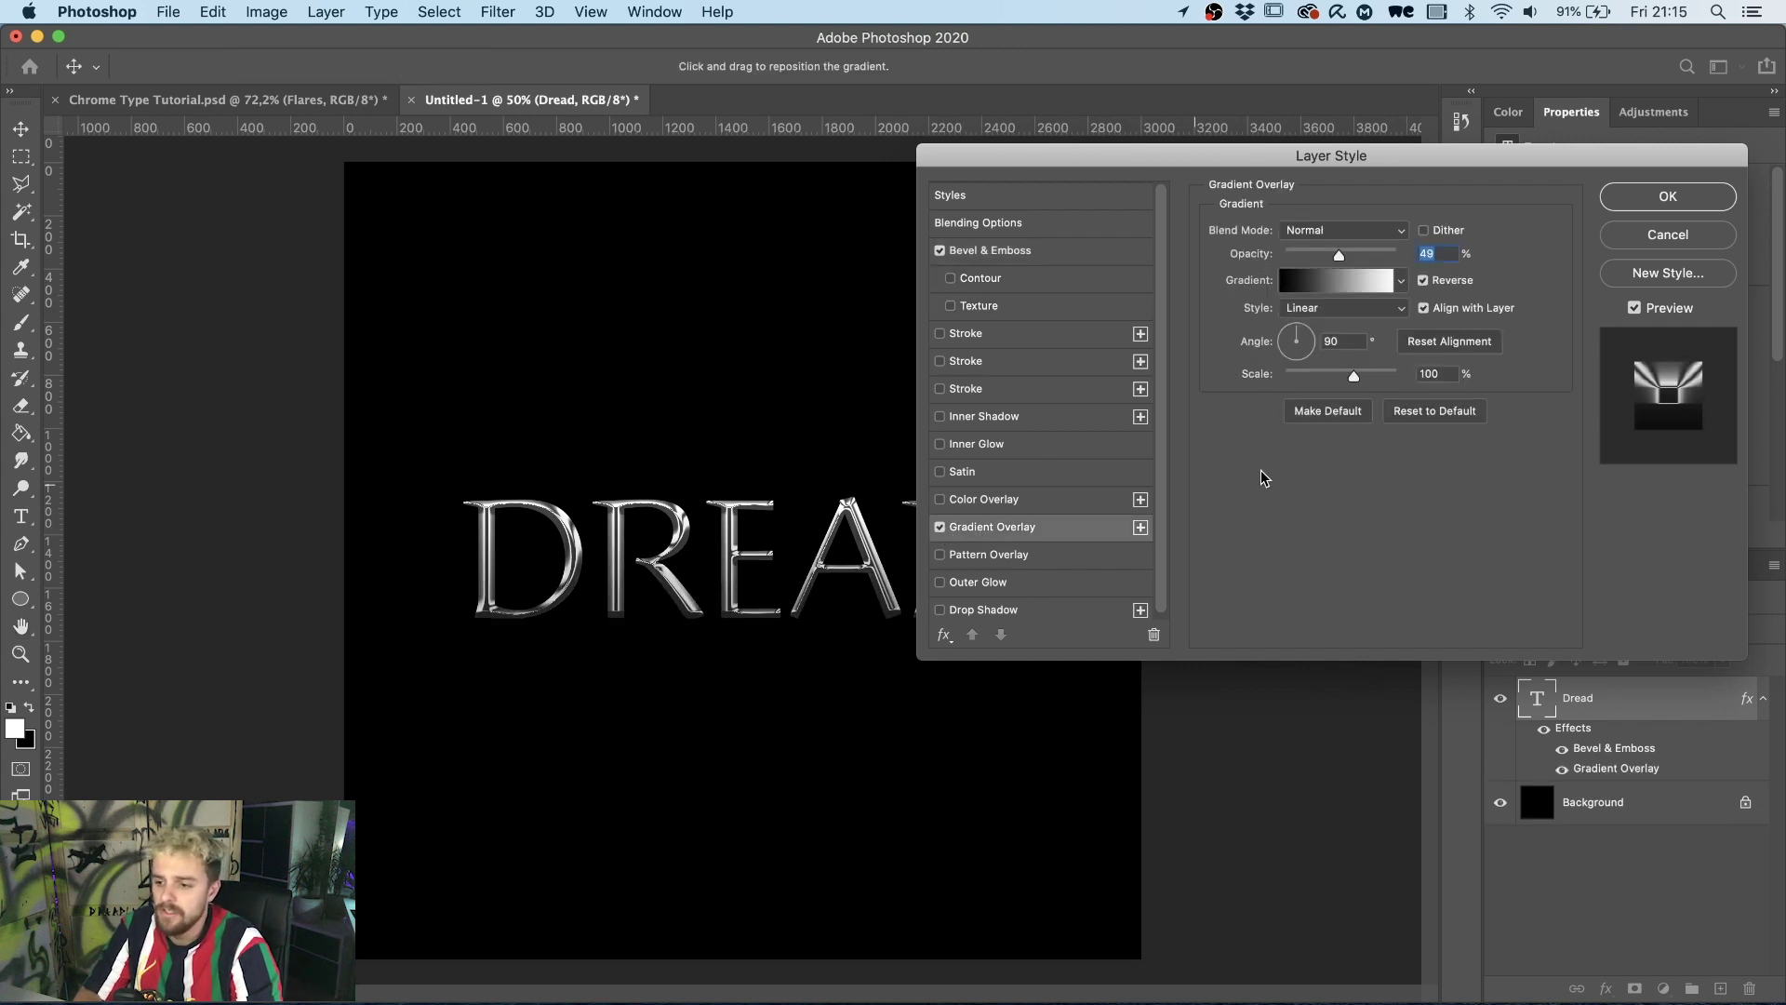
pyautogui.click(1439, 417)
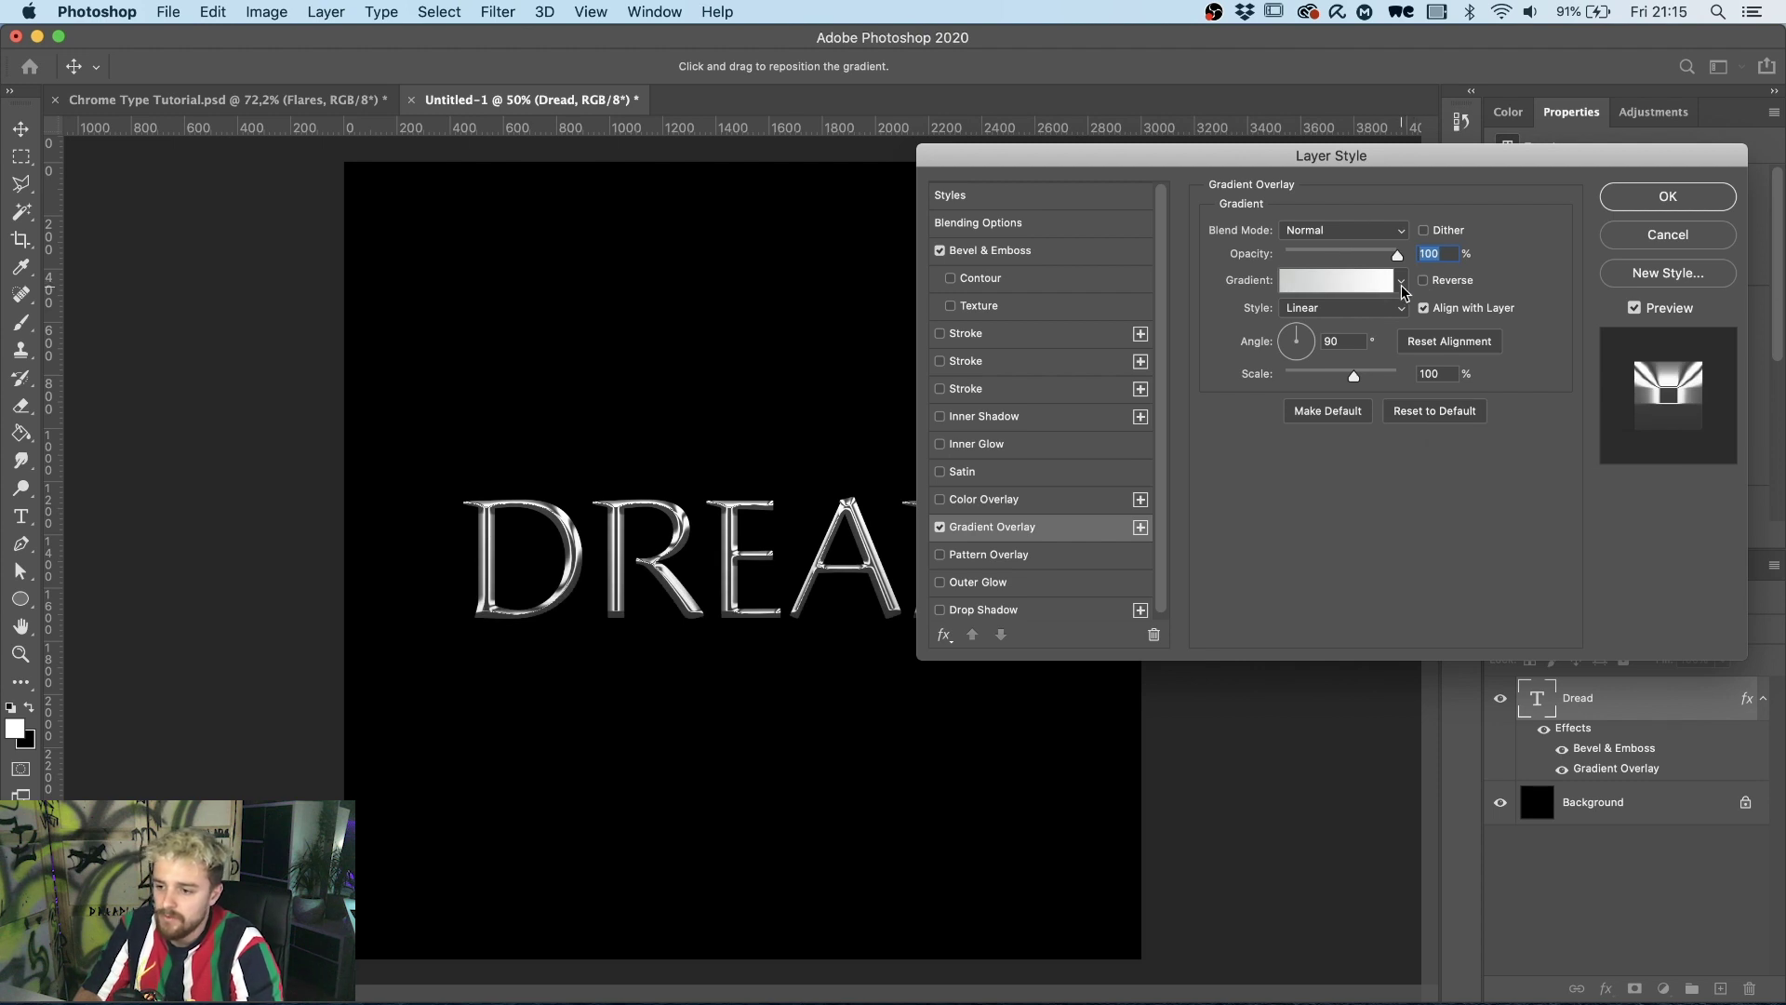
pyautogui.click(1401, 282)
pyautogui.click(1233, 370)
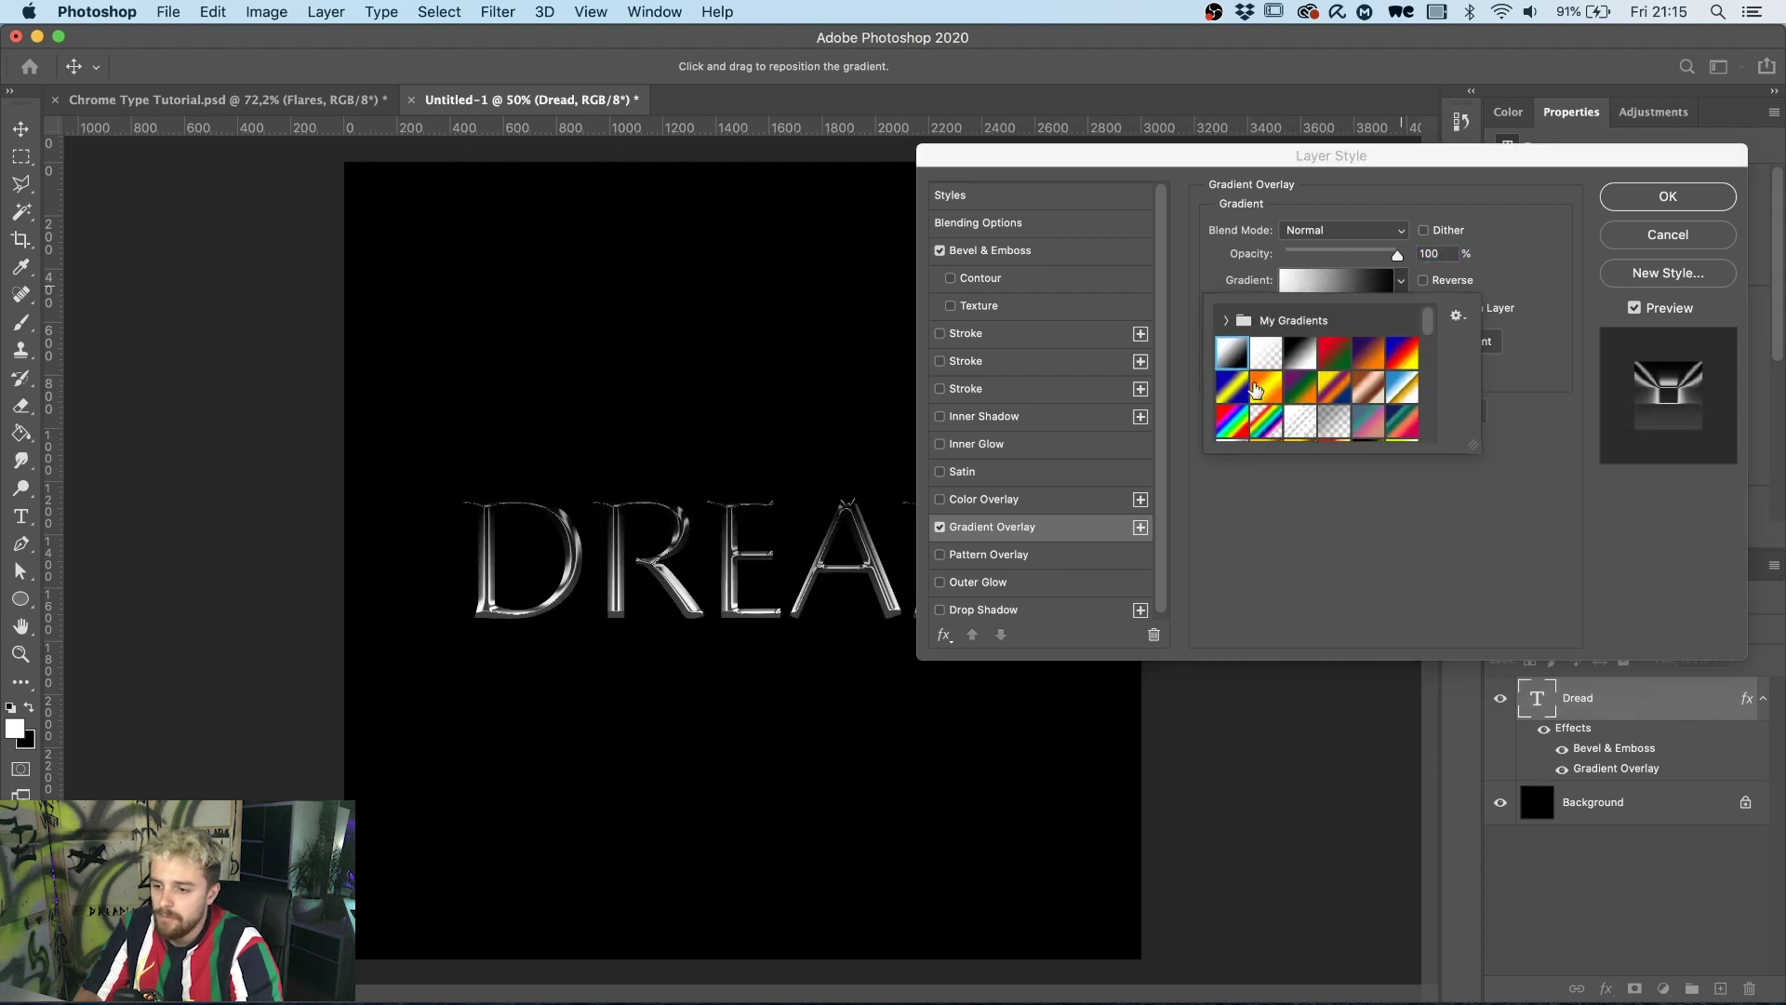
pyautogui.click(1281, 486)
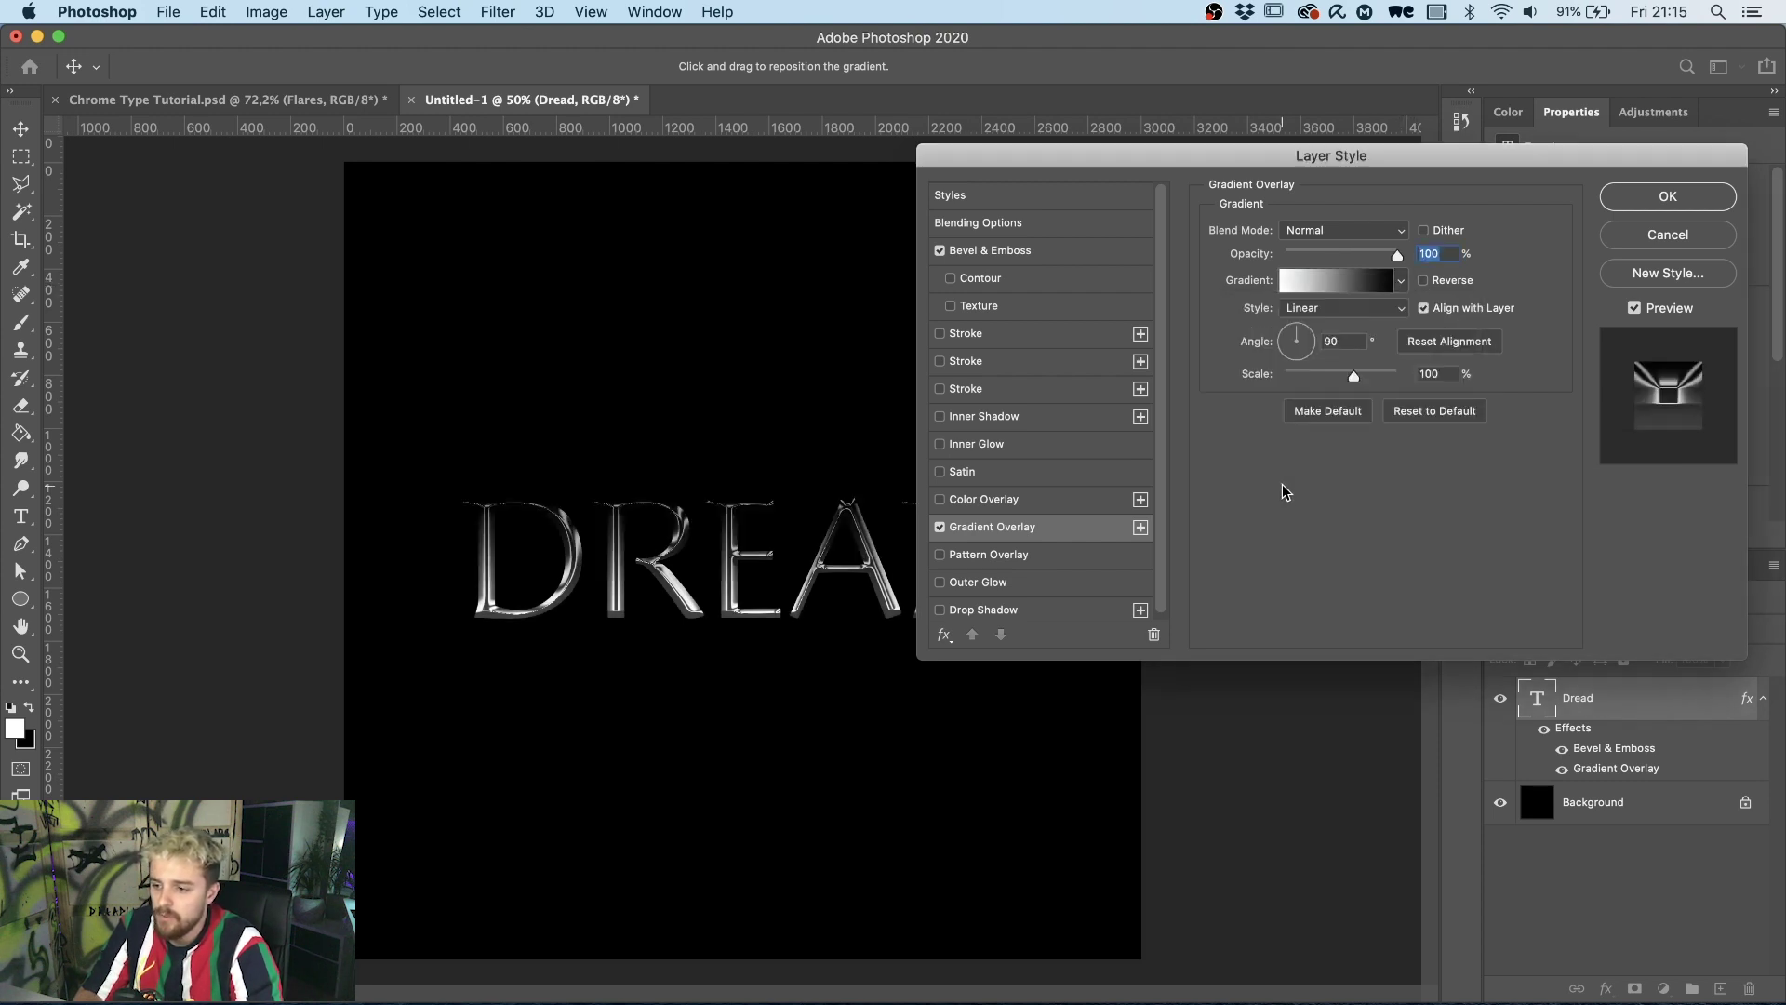
pyautogui.click(1423, 281)
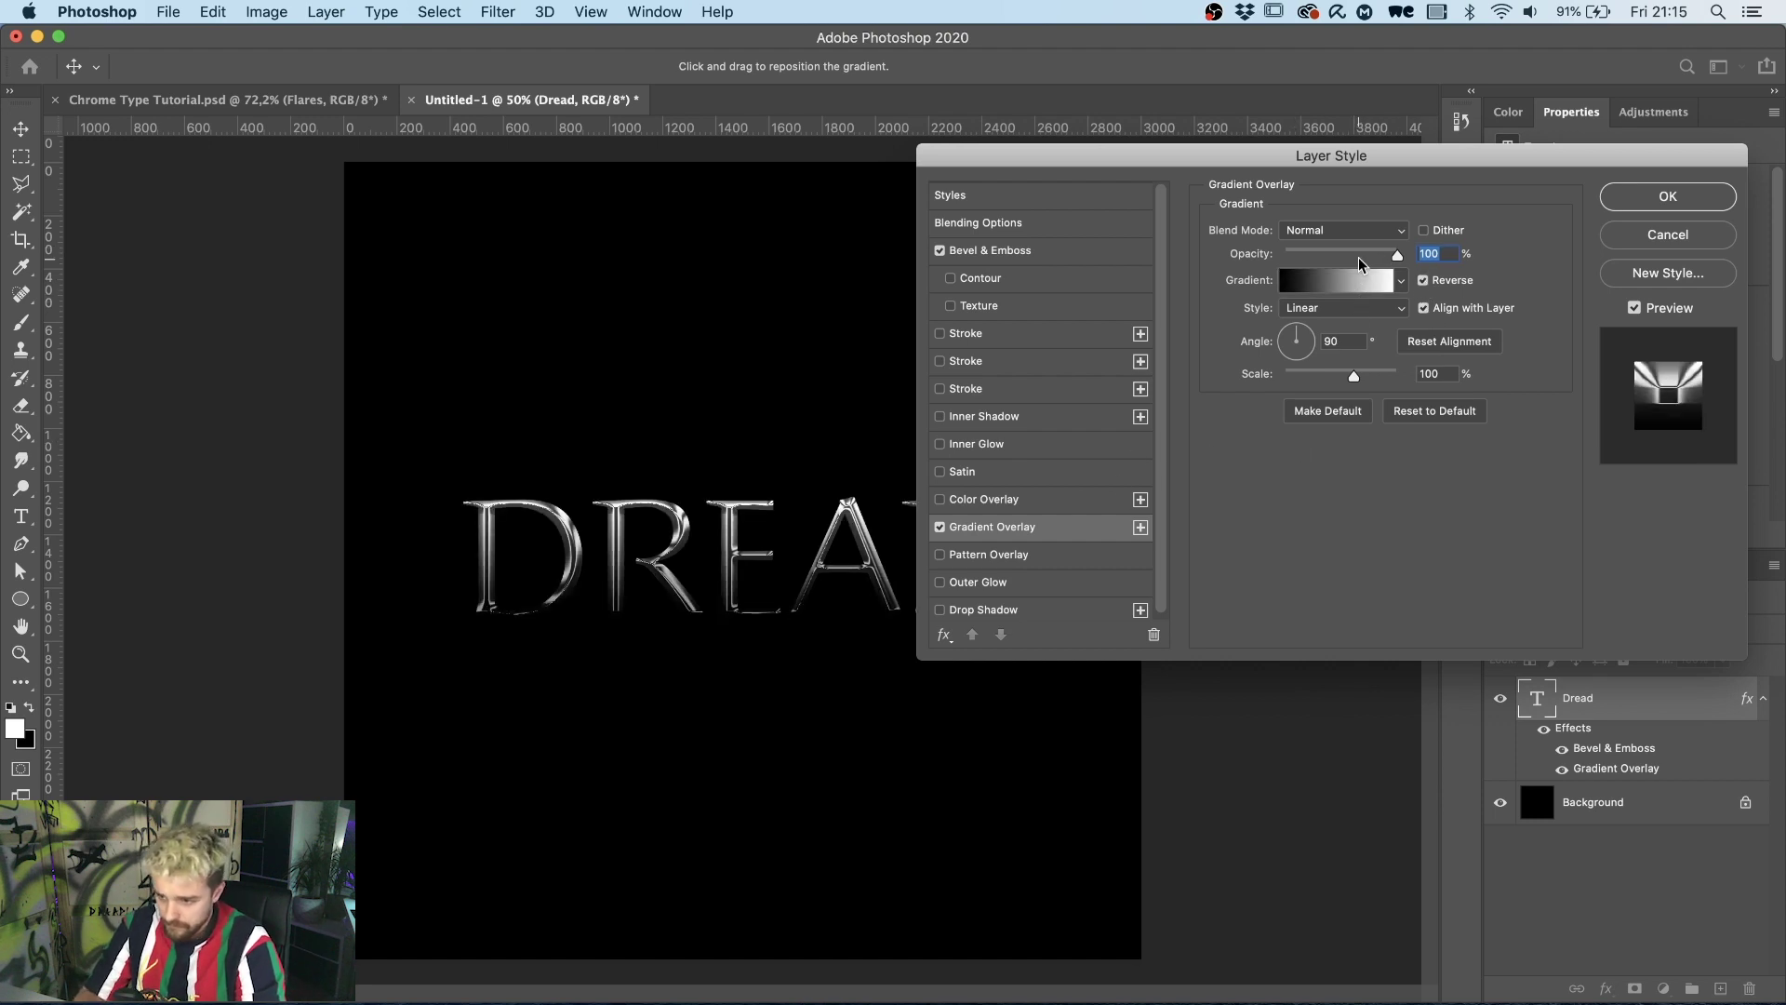
pyautogui.moveTo(1360, 263); pyautogui.dragTo(1334, 261)
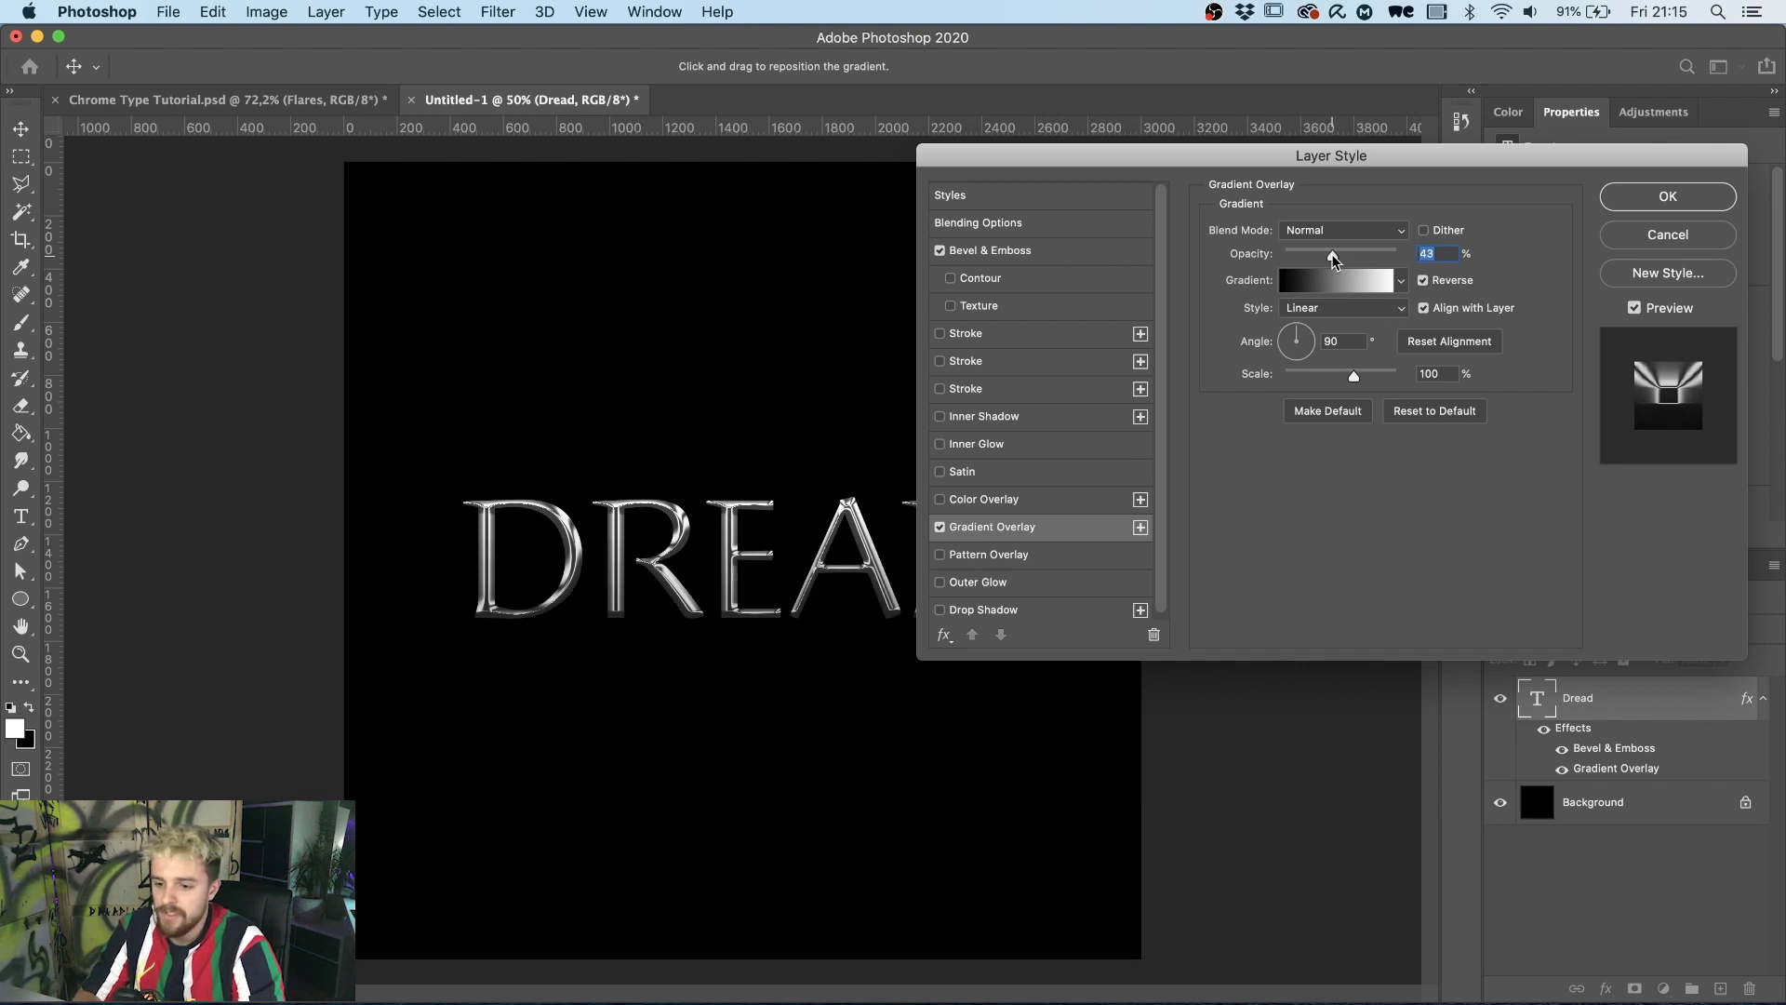
pyautogui.click(1342, 254)
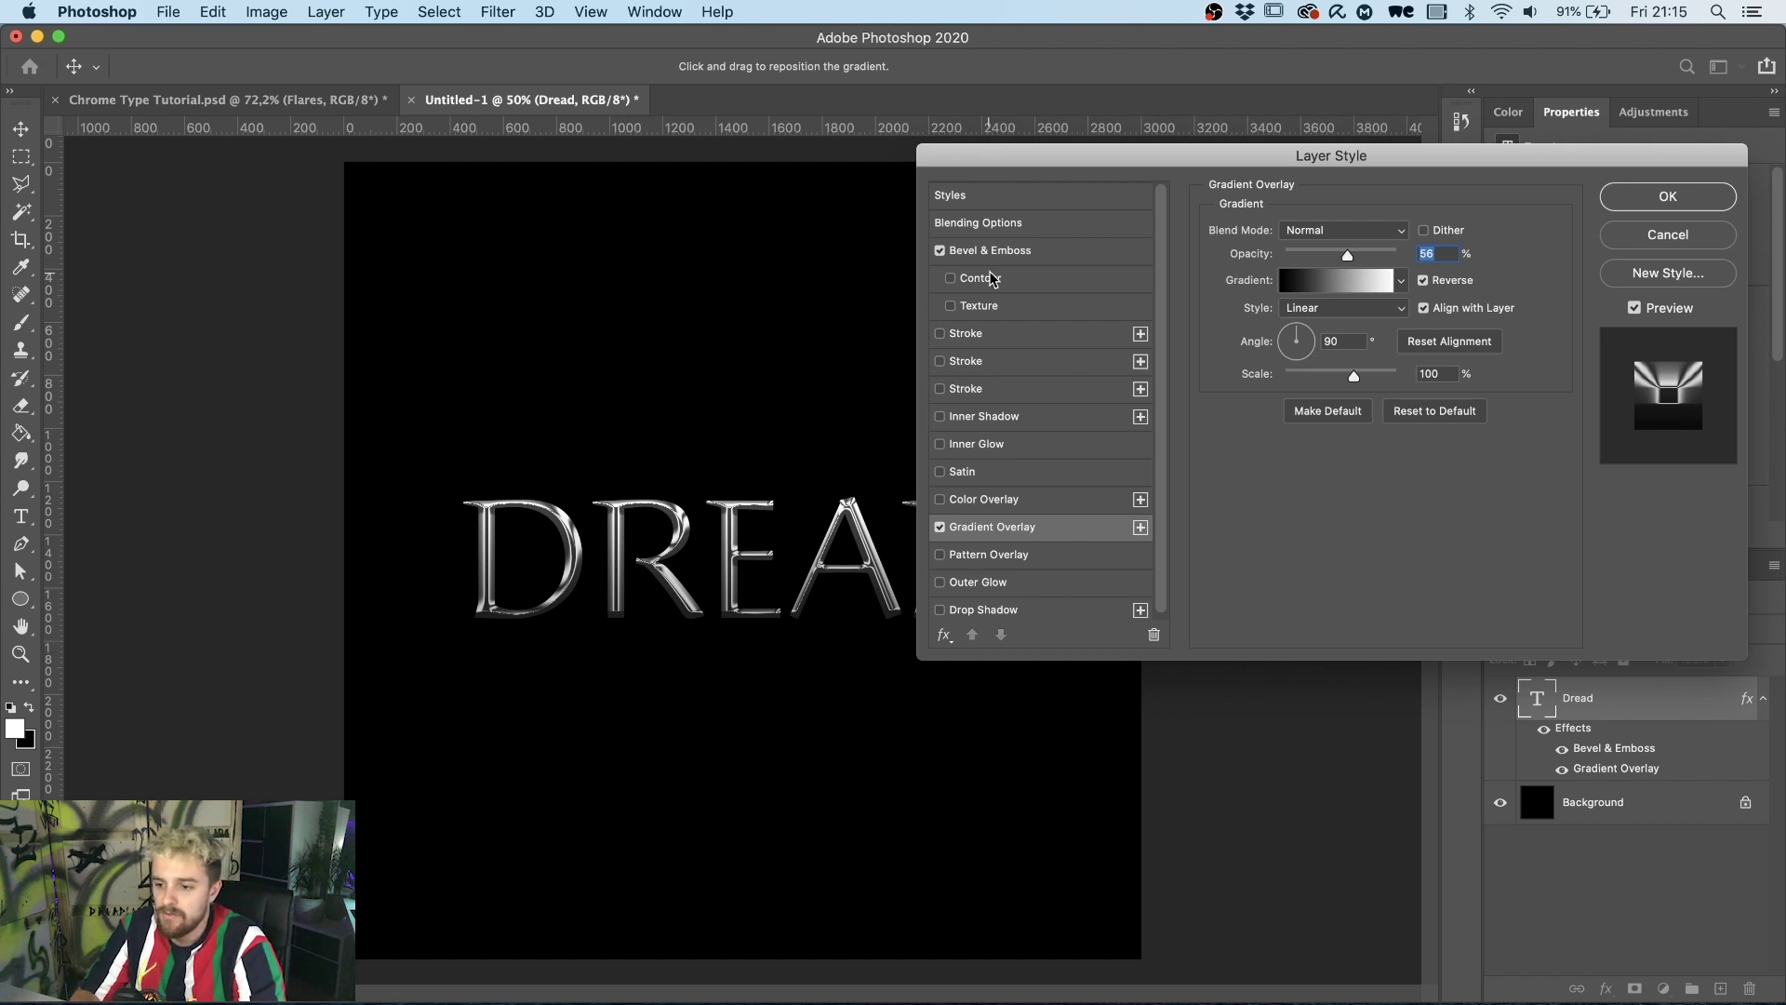
# Apply the layer style, then duplicate the Dread layer and set the copy's fill to 0%.
pyautogui.click(1668, 197)
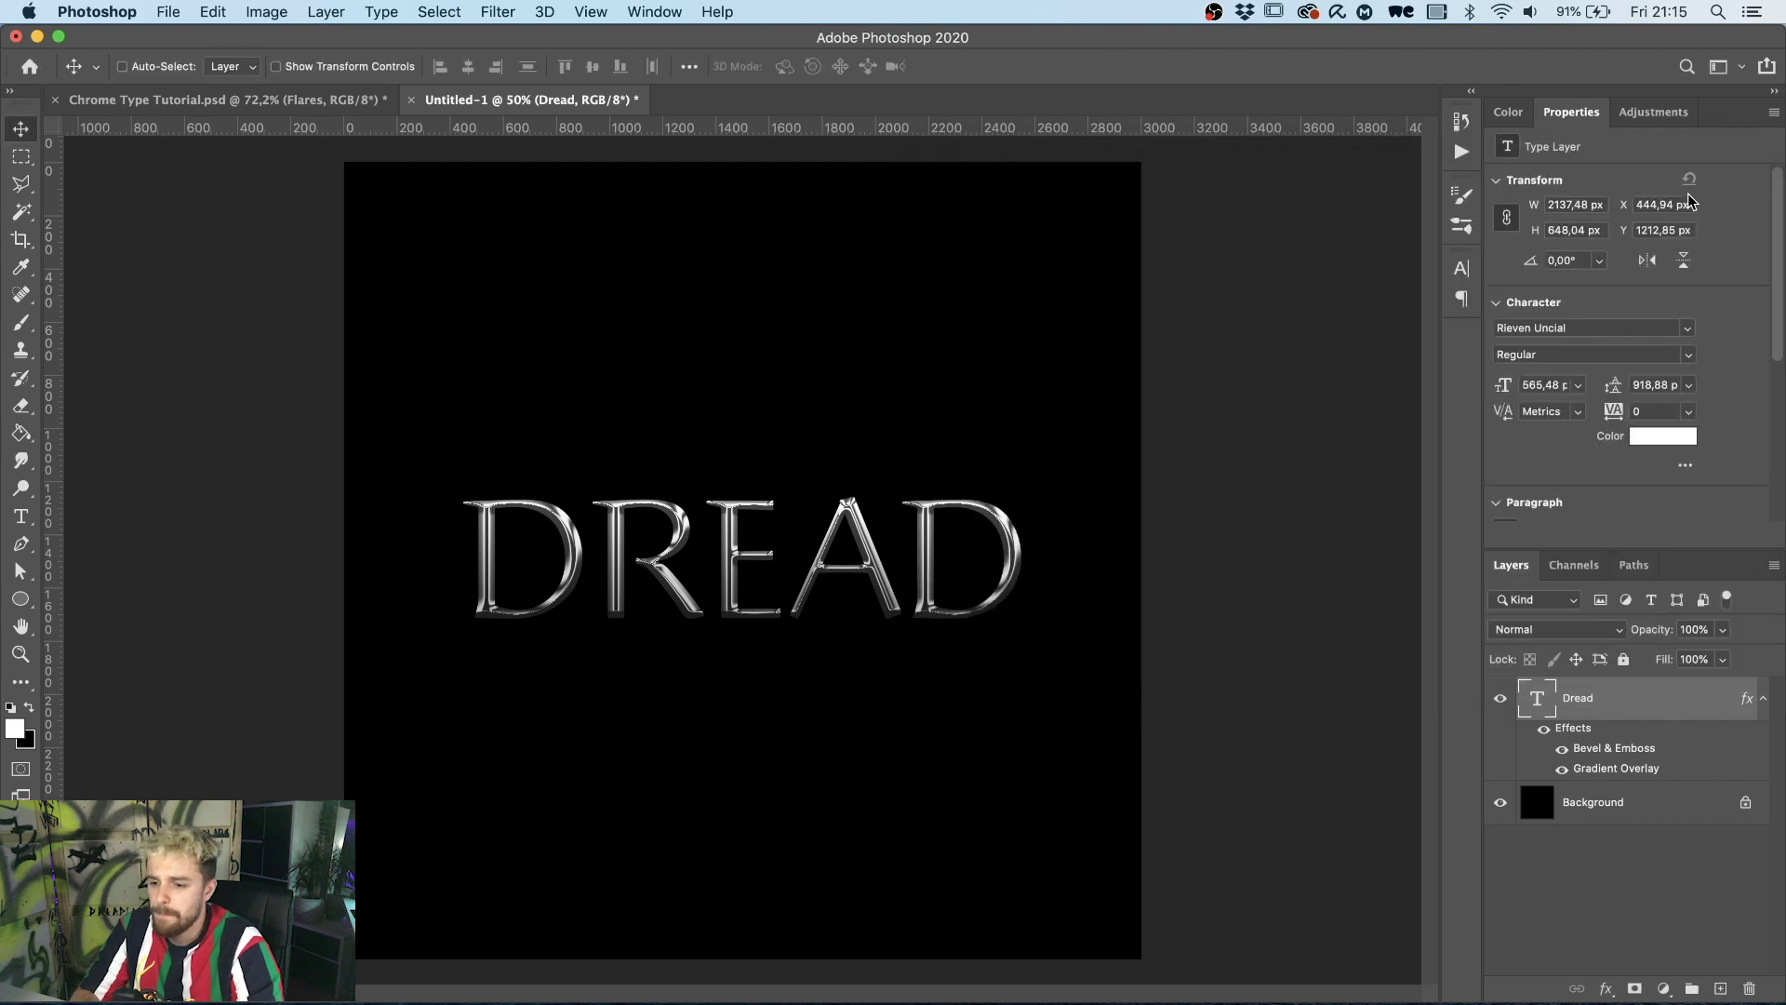
pyautogui.click(1765, 699)
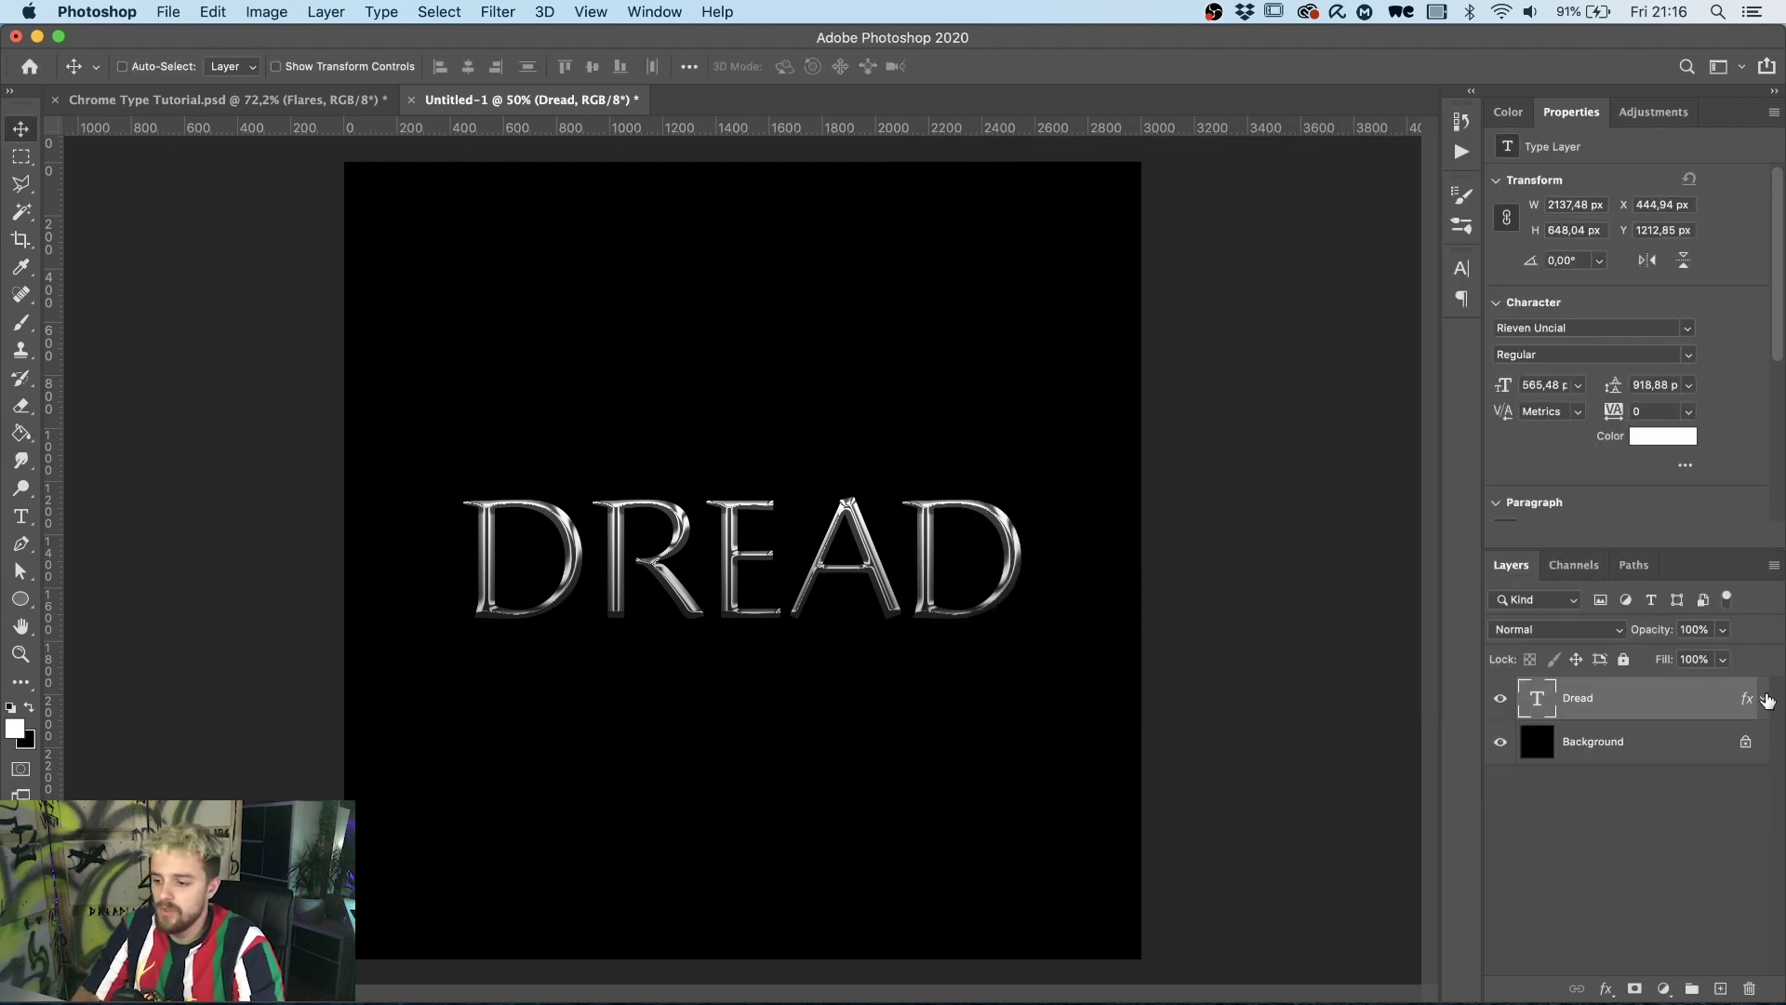
pyautogui.press('super+j')
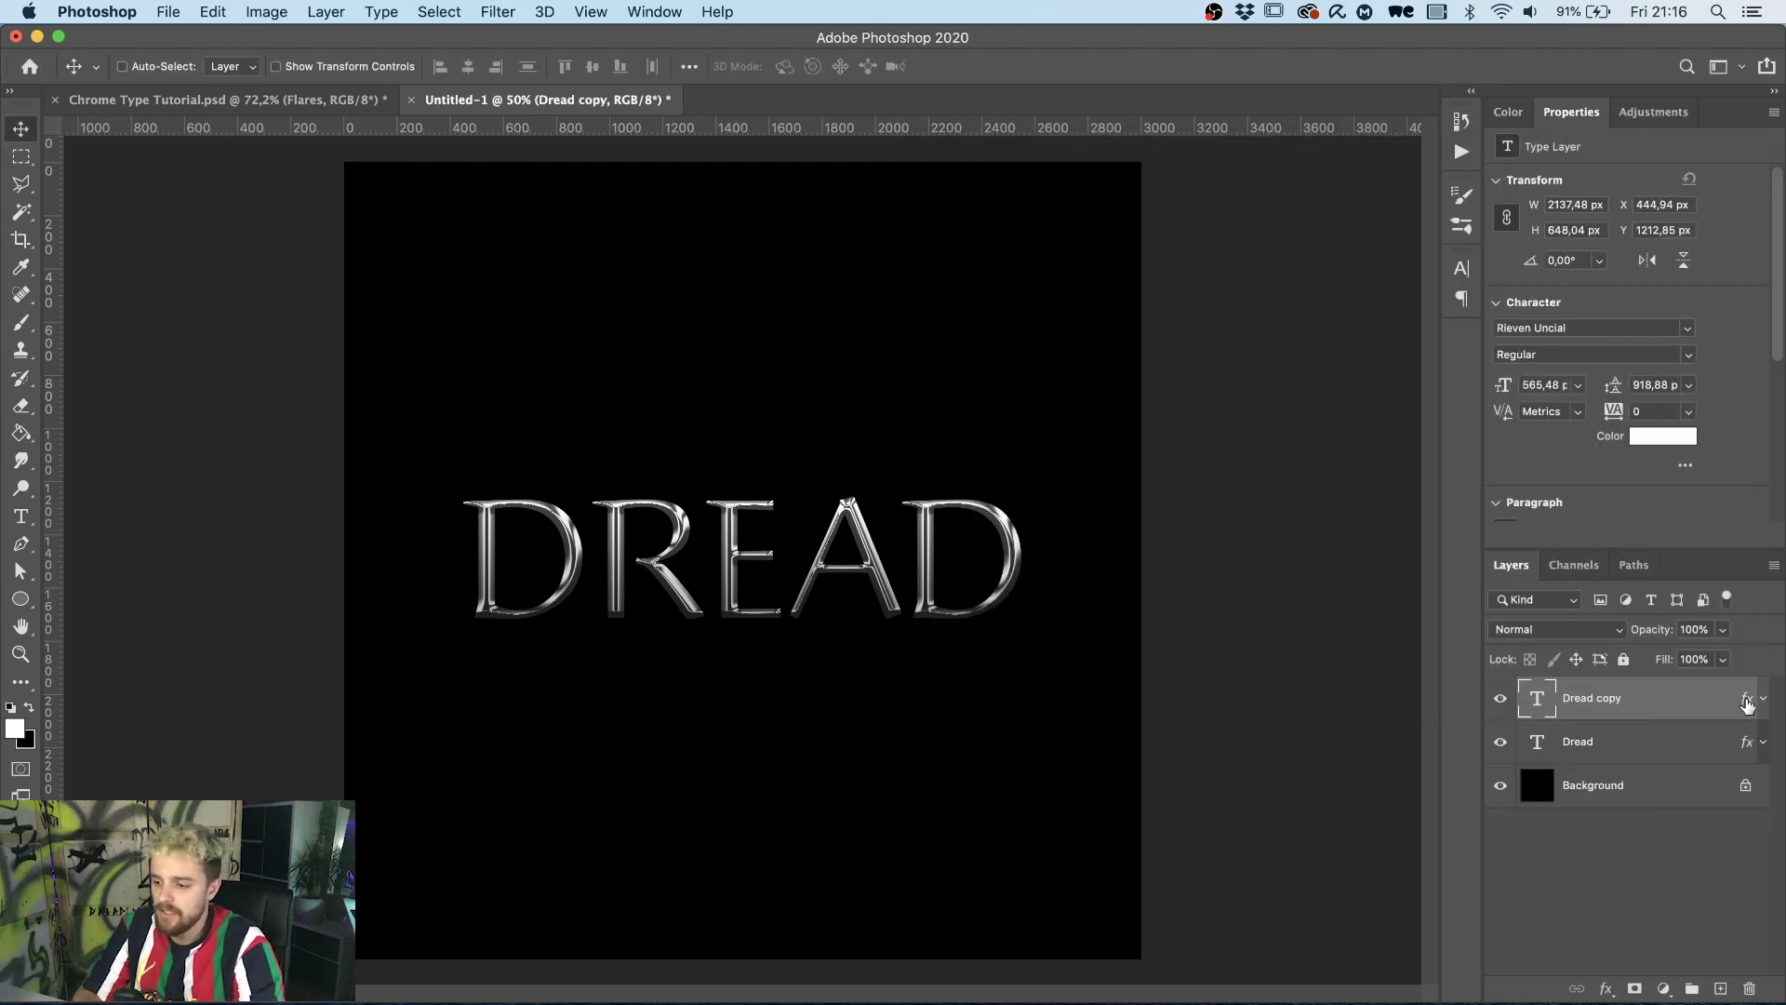
pyautogui.click(1723, 662)
pyautogui.write('0')
pyautogui.press('Return')
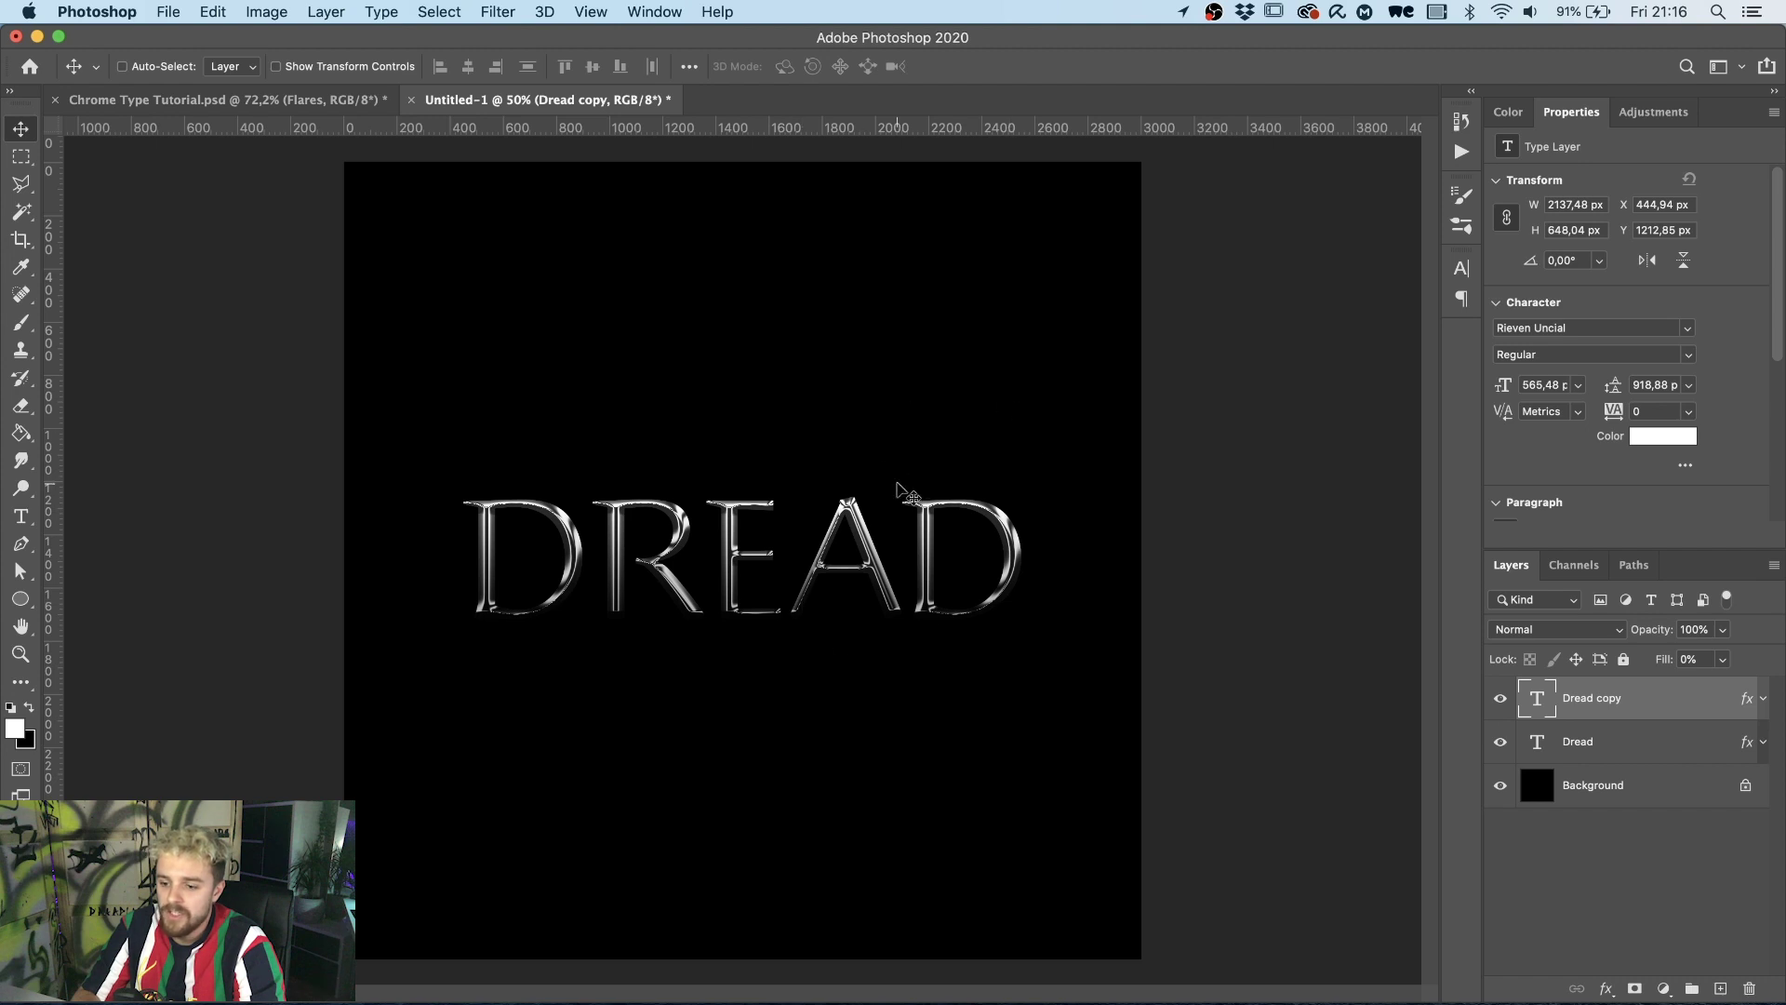
# Clear the layer style from the original Dread layer and check the result under the copy.
pyautogui.rightClick(1692, 744)
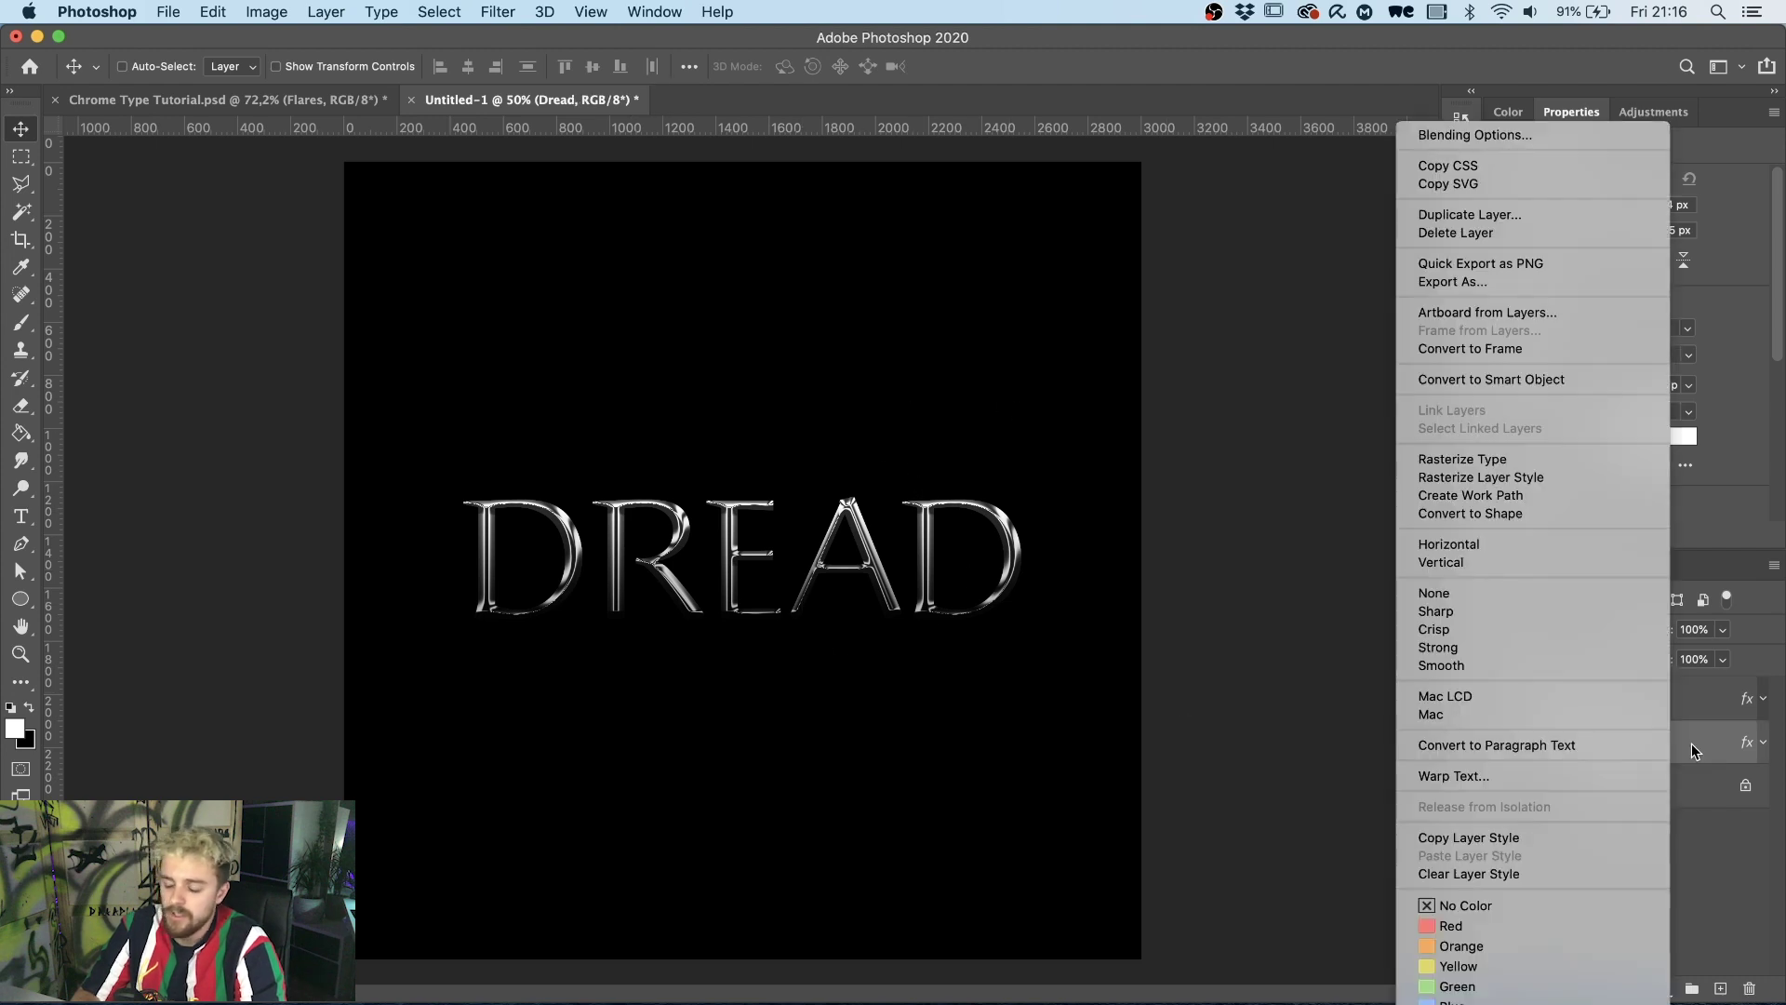
pyautogui.click(1566, 872)
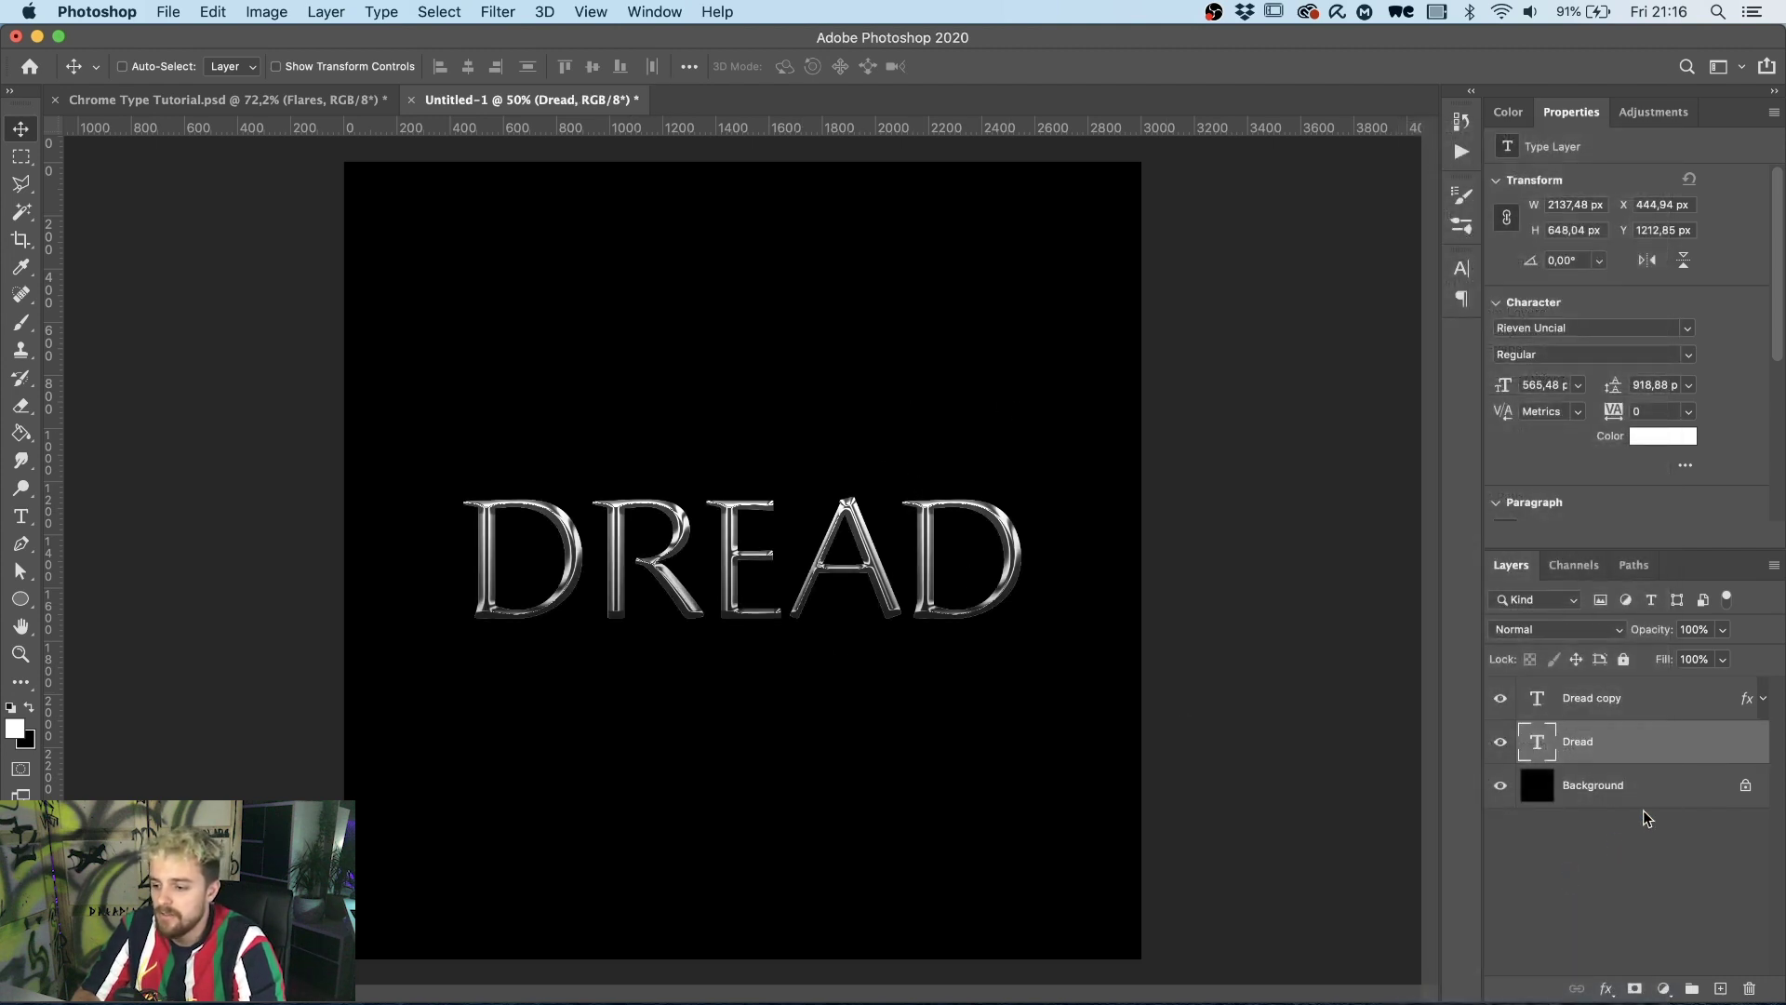
pyautogui.click(1504, 699)
pyautogui.click(1500, 699)
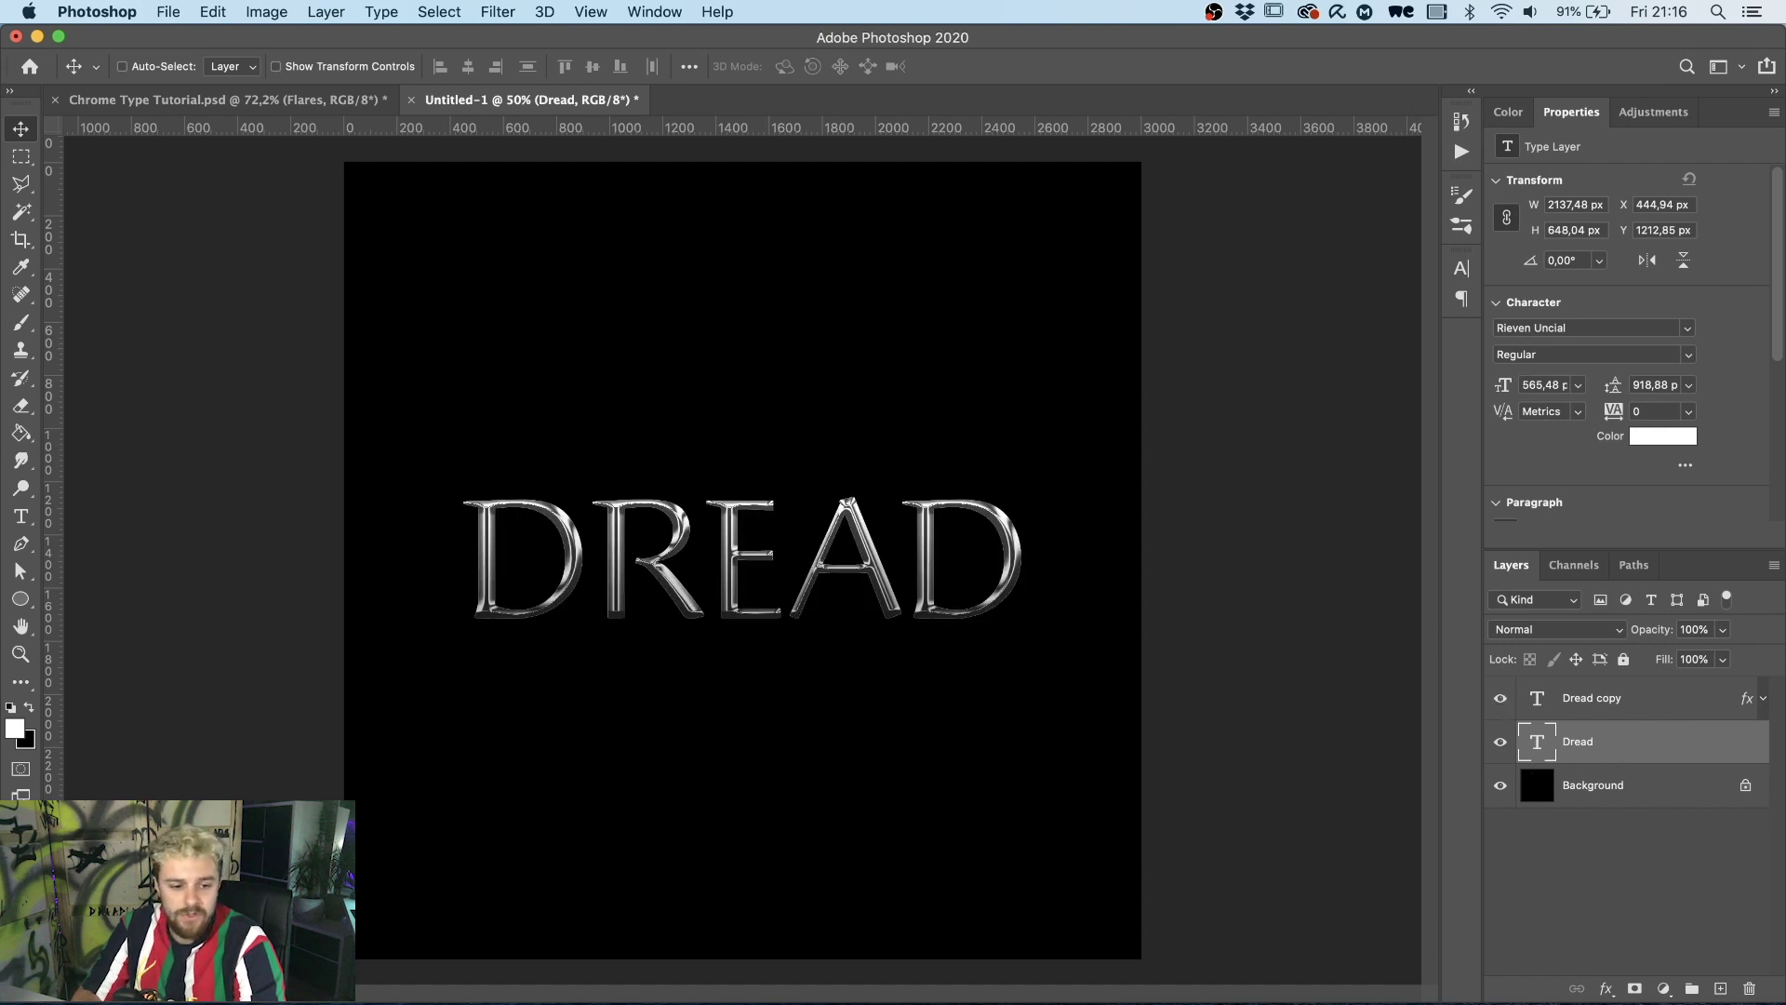
# Place the scratched-metal texture on the canvas and clip it into the DREAD letters.
pyautogui.press('super+Tab')
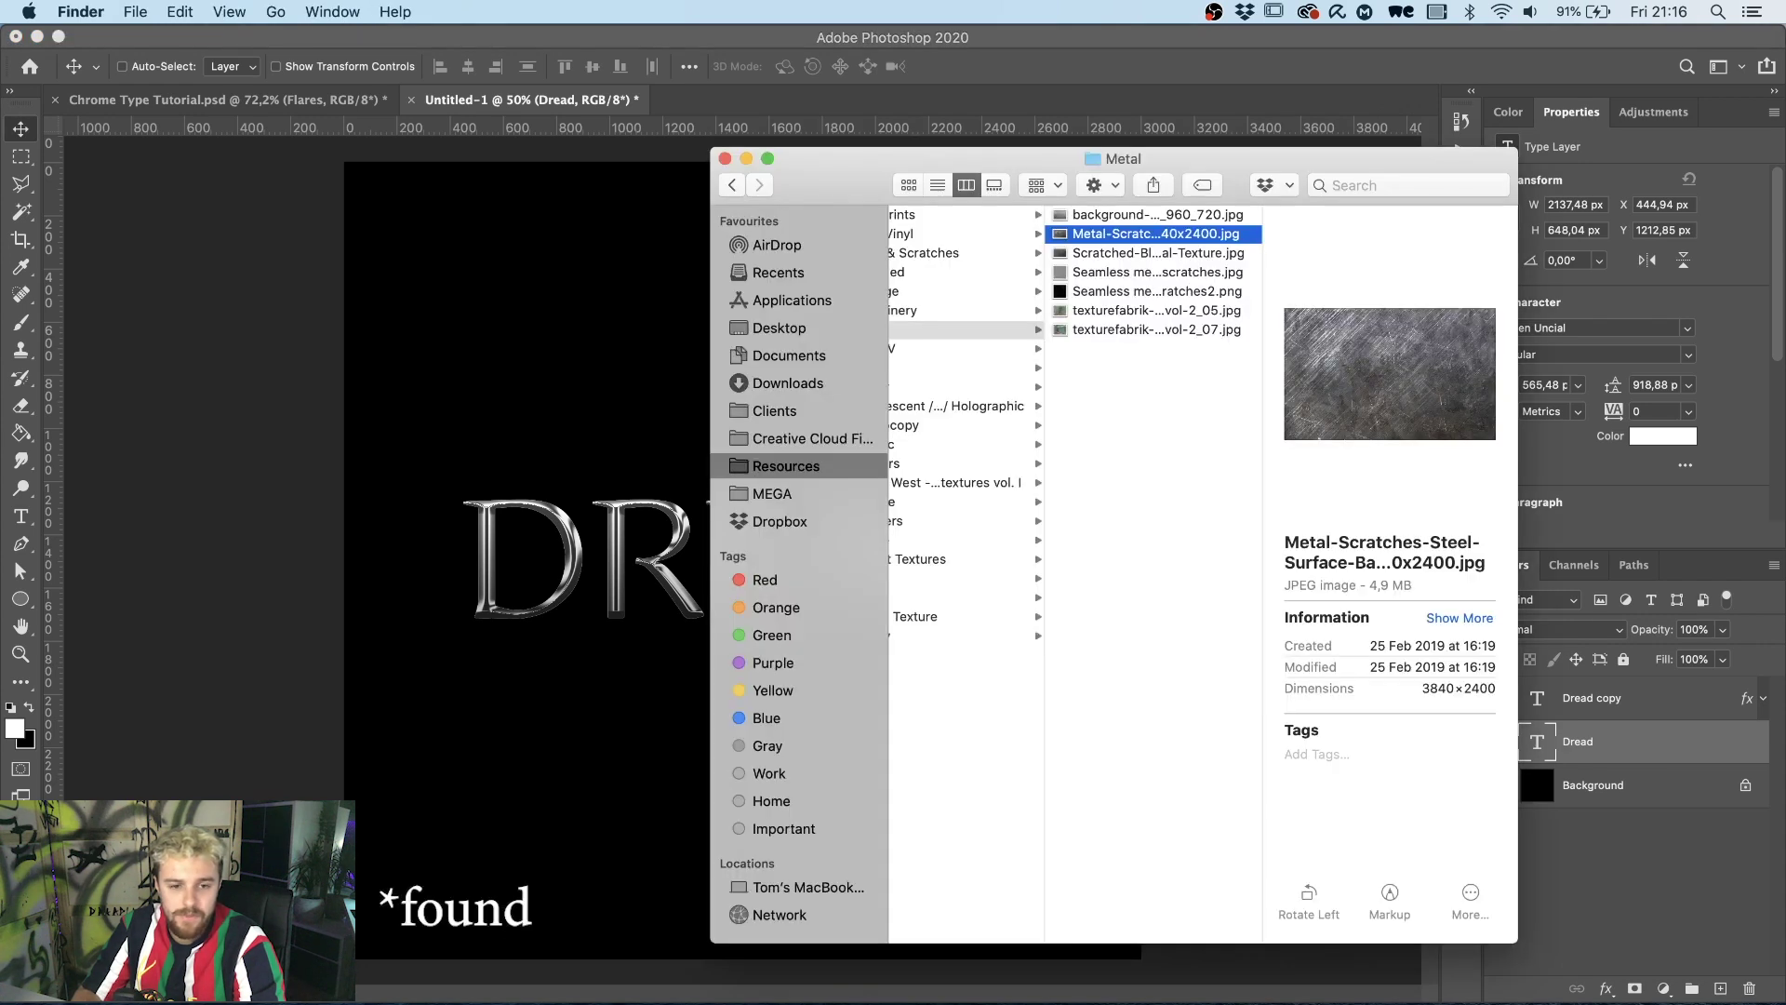
pyautogui.moveTo(1174, 232); pyautogui.dragTo(568, 460)
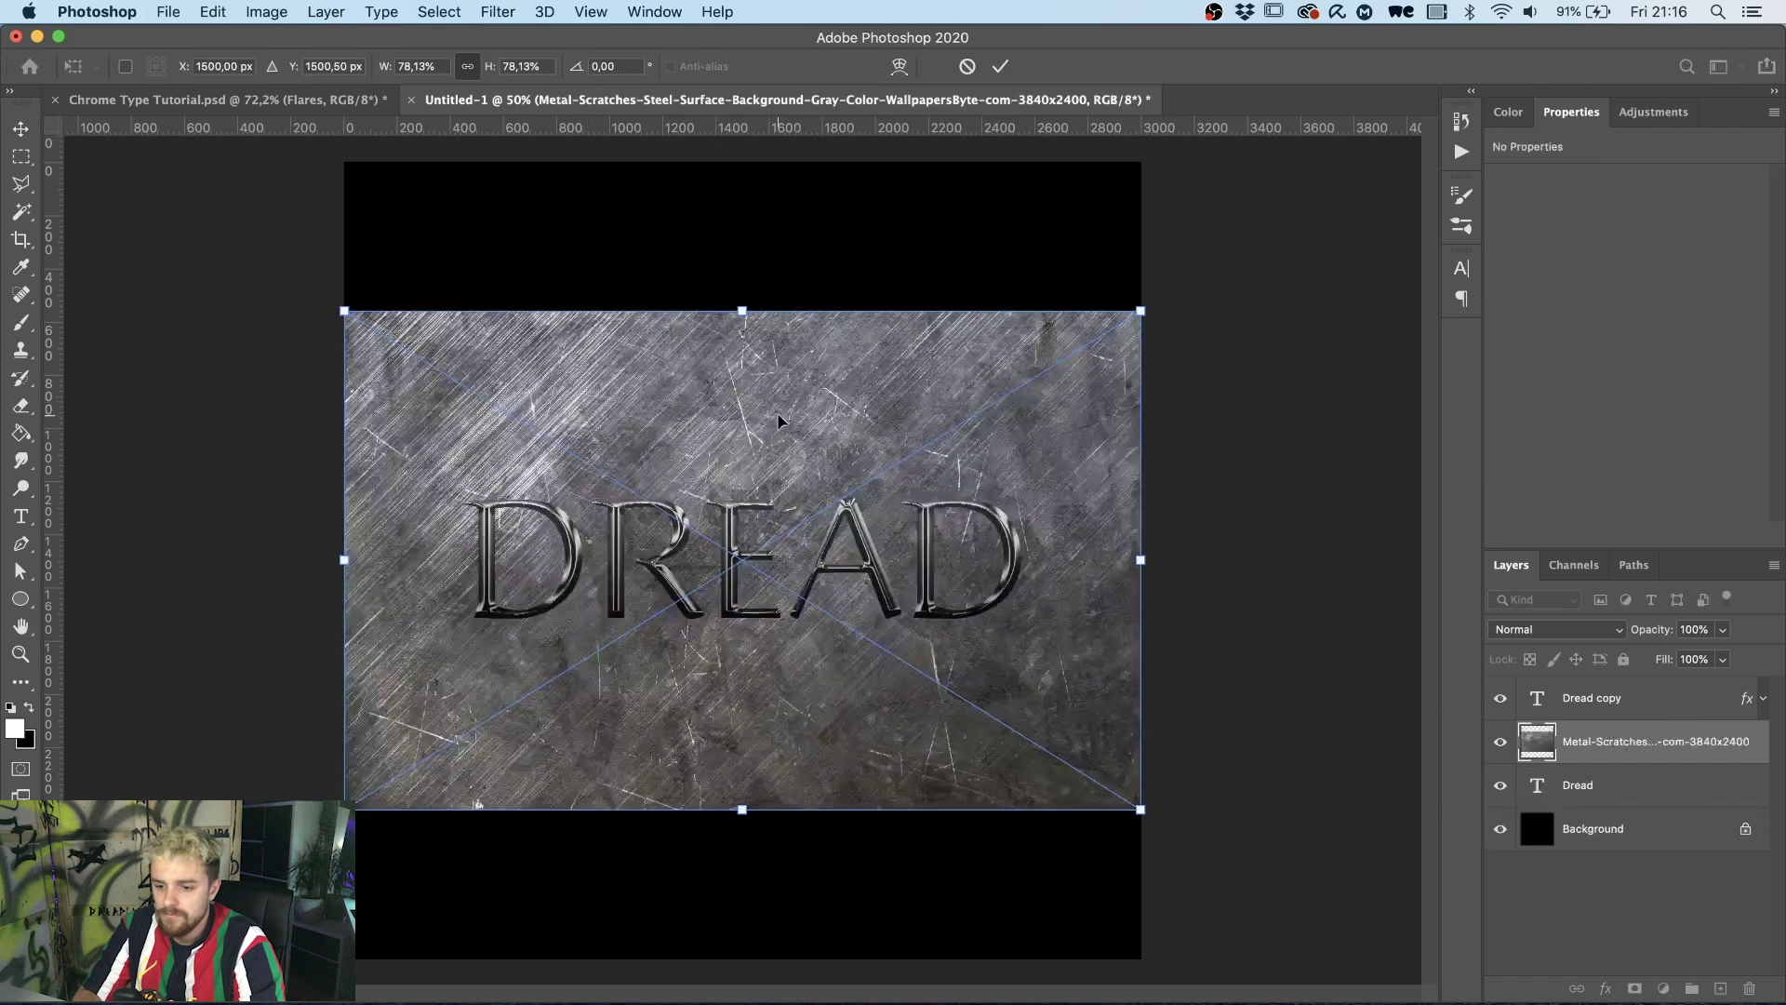
pyautogui.click(1000, 66)
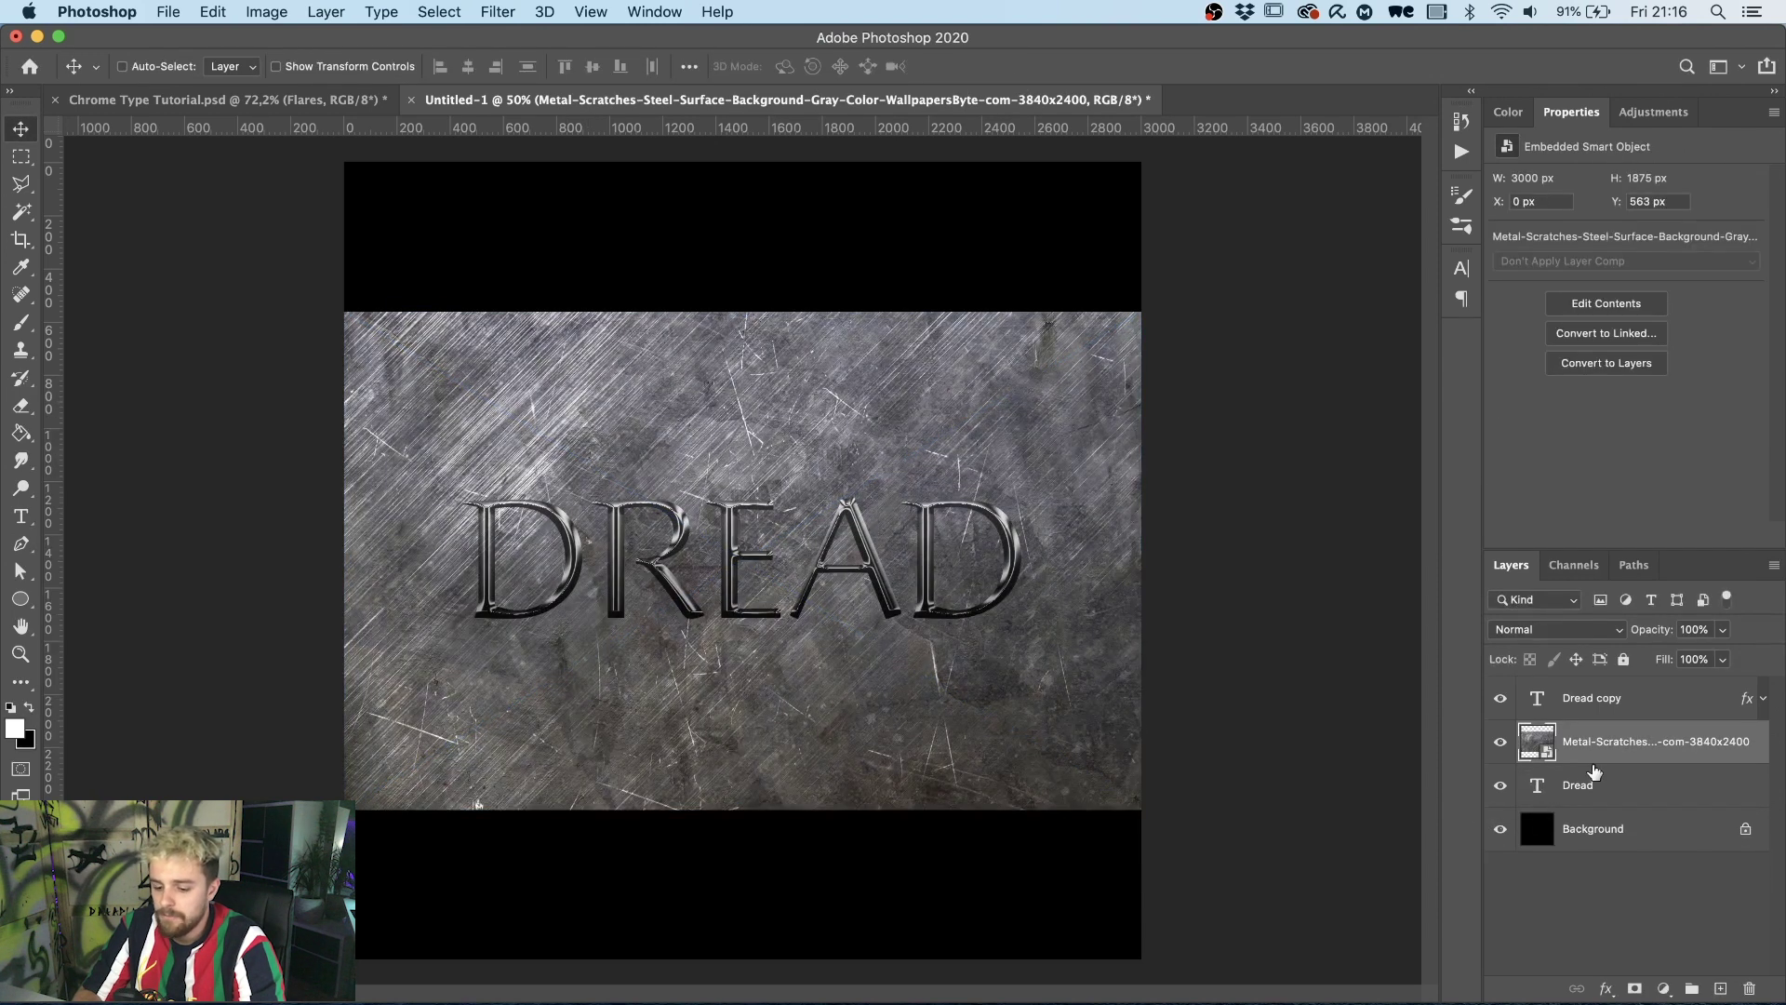
pyautogui.moveTo(1594, 760); pyautogui.dragTo(1593, 758)
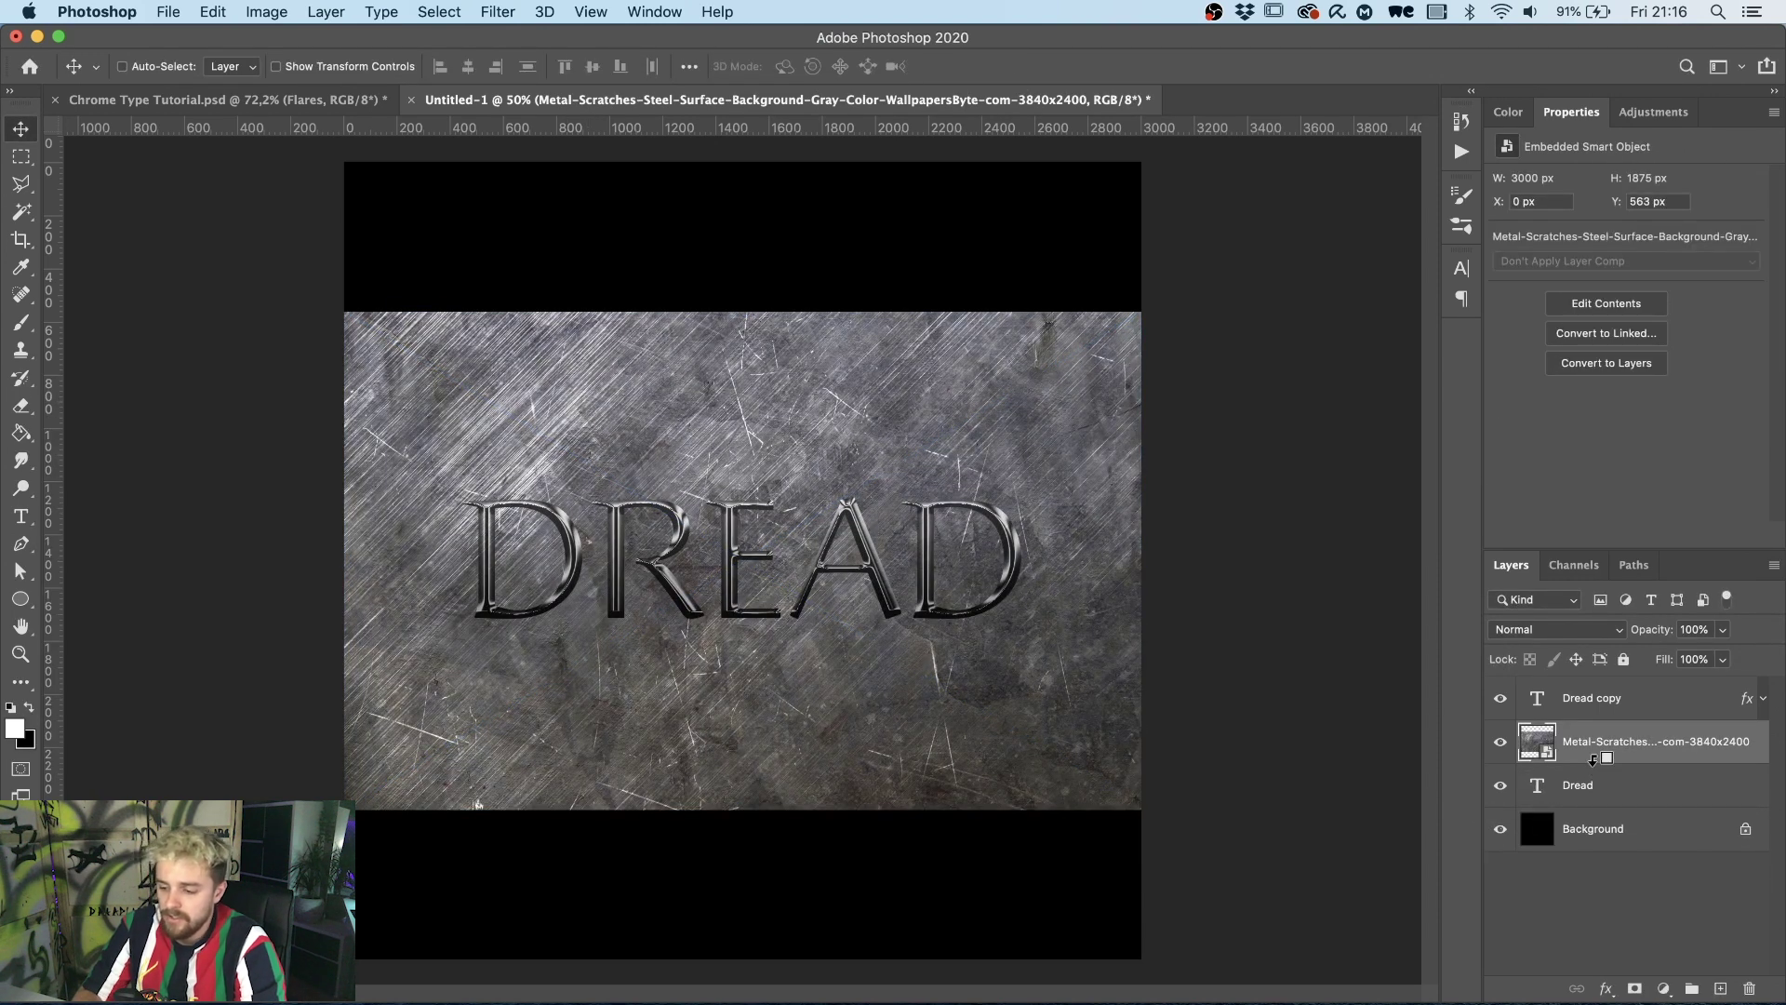
pyautogui.keyDown('alt'); pyautogui.click(1594, 758); pyautogui.keyUp('alt')
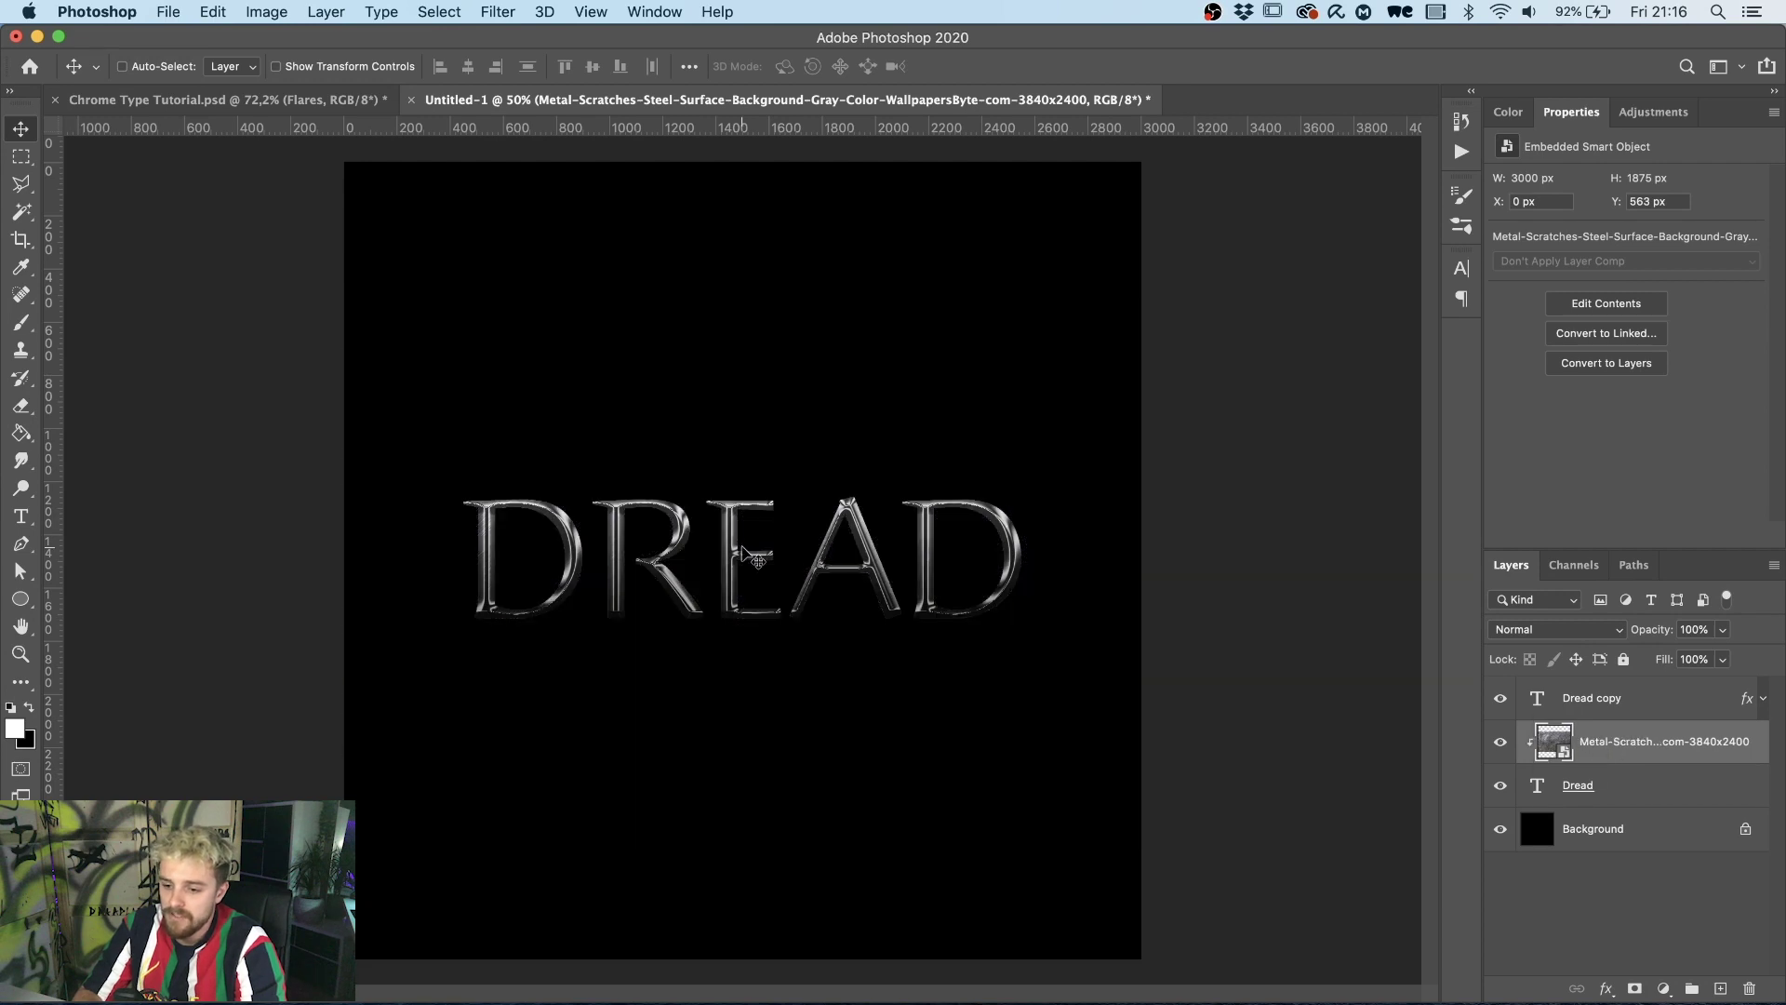
# Group the text and texture layers into a group named Dread.
pyautogui.scroll(5, 744, 551)
pyautogui.scroll(10, 744, 551)
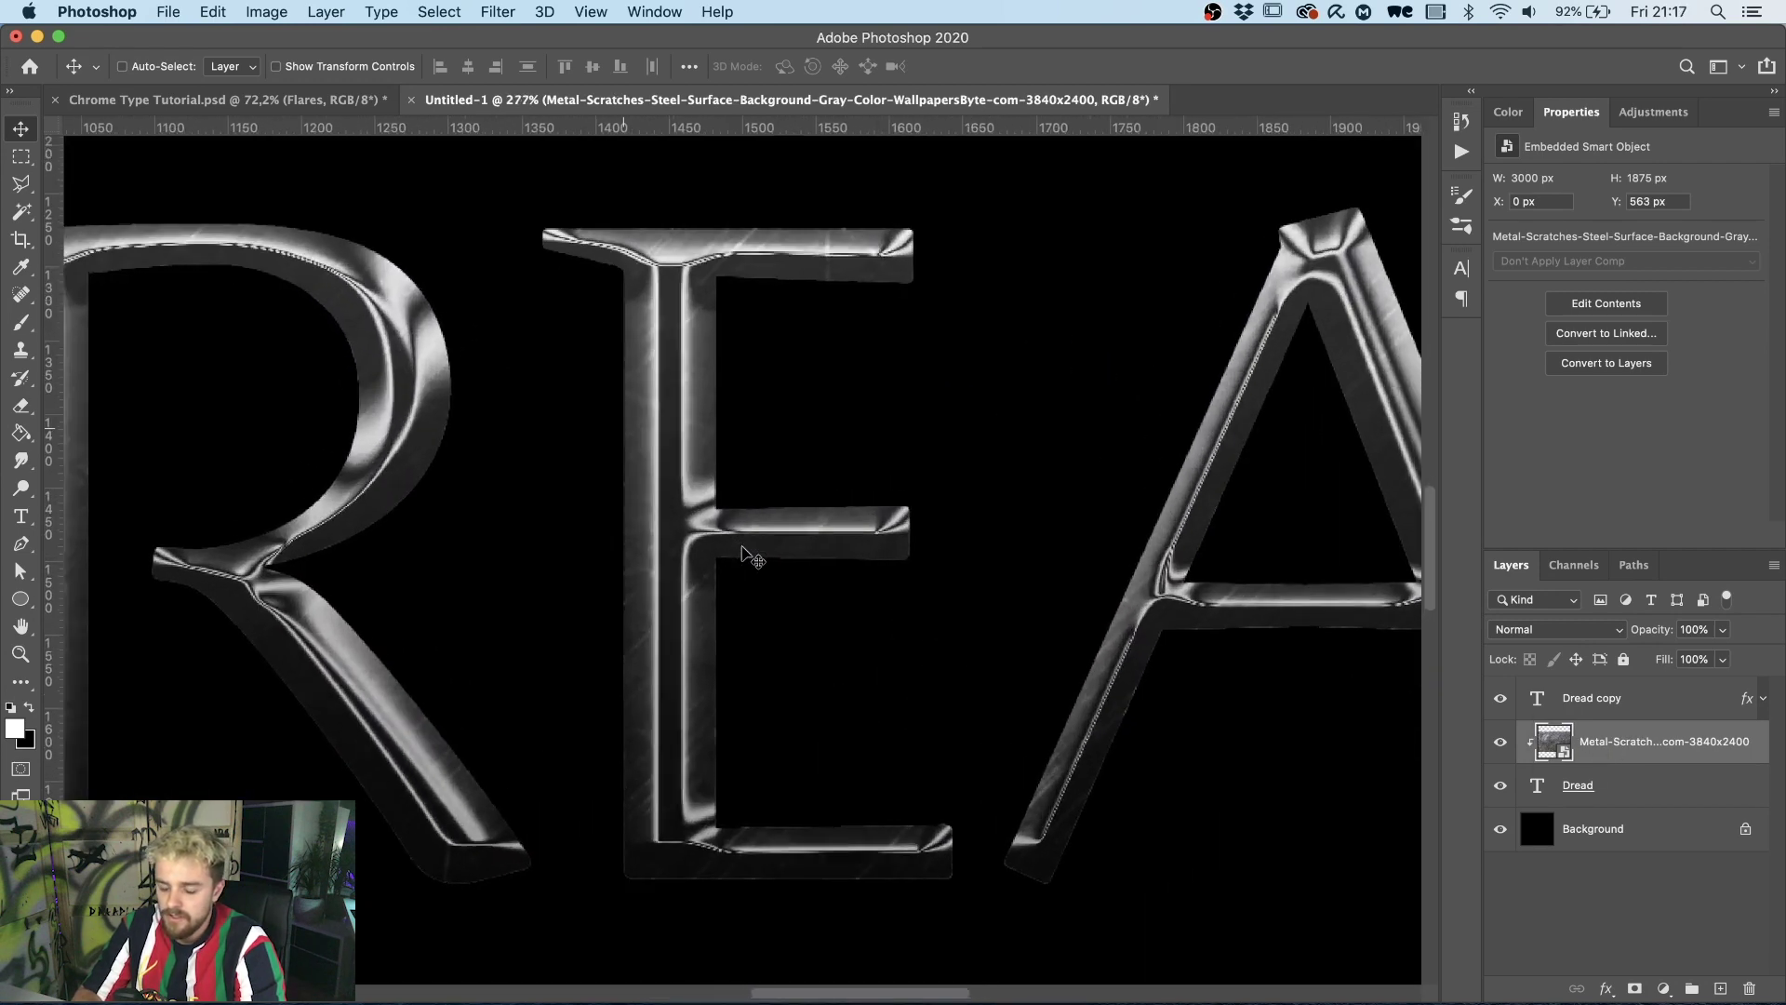
pyautogui.scroll(4, 608, 596)
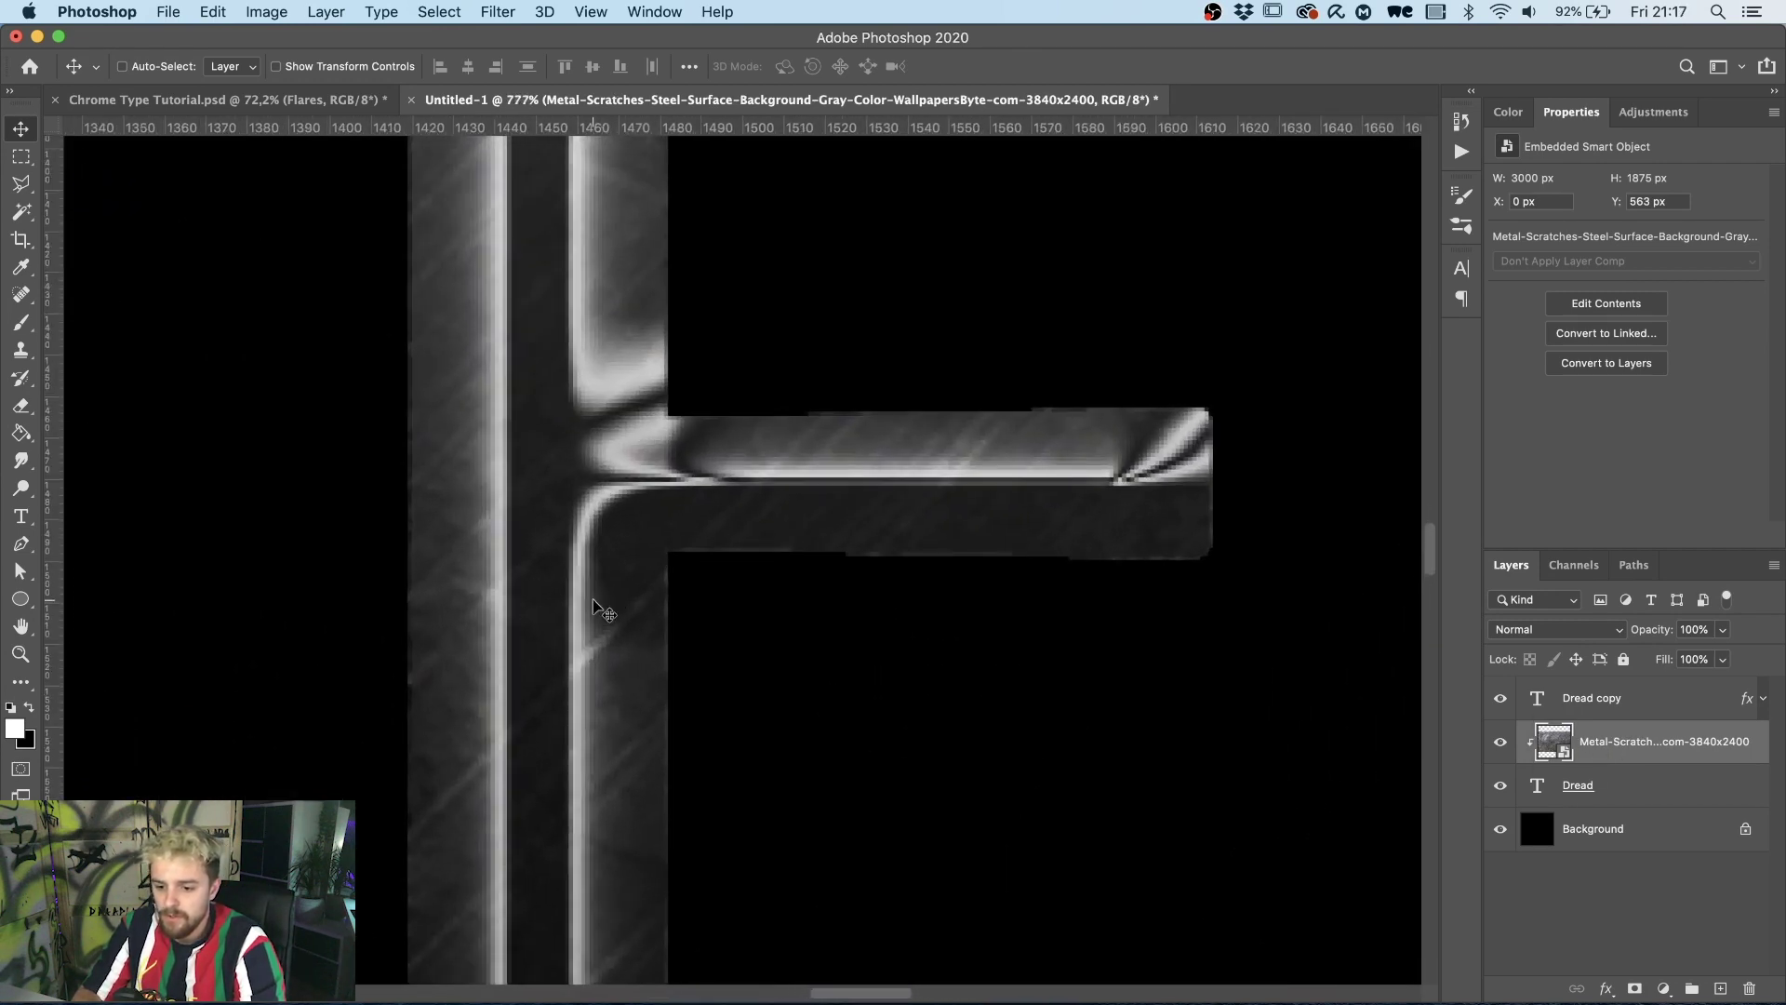
pyautogui.scroll(-12, 924, 381)
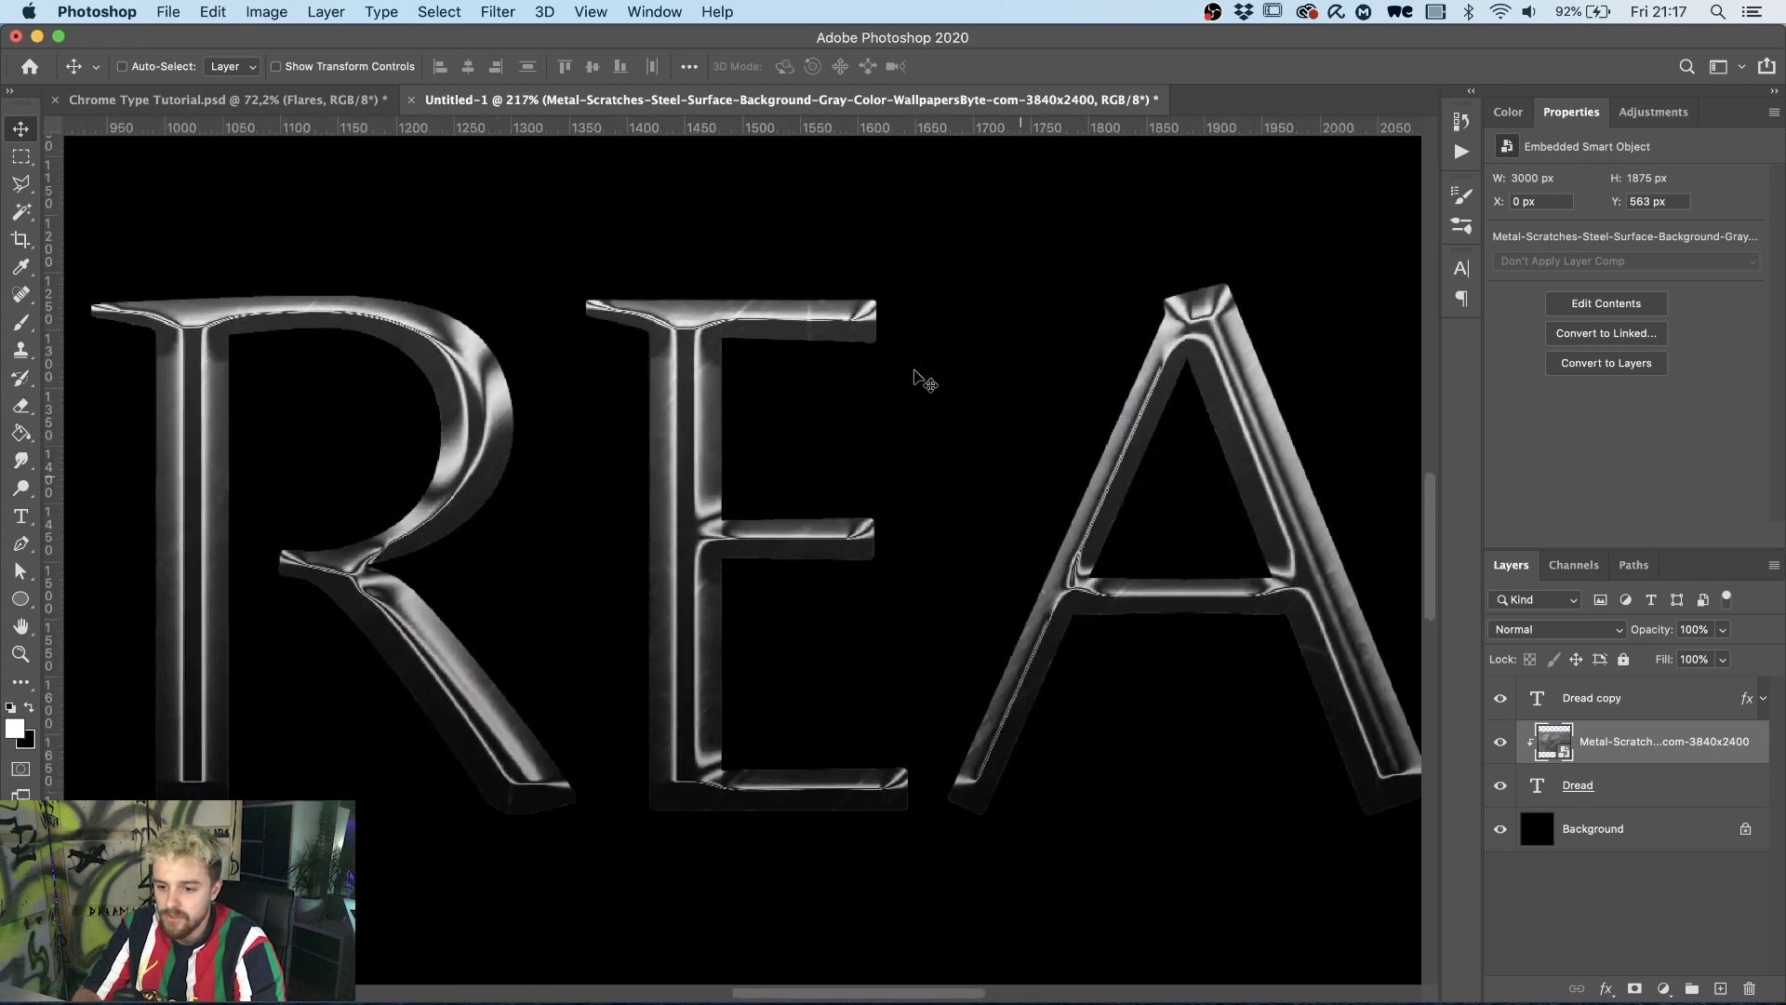
pyautogui.click(1651, 842)
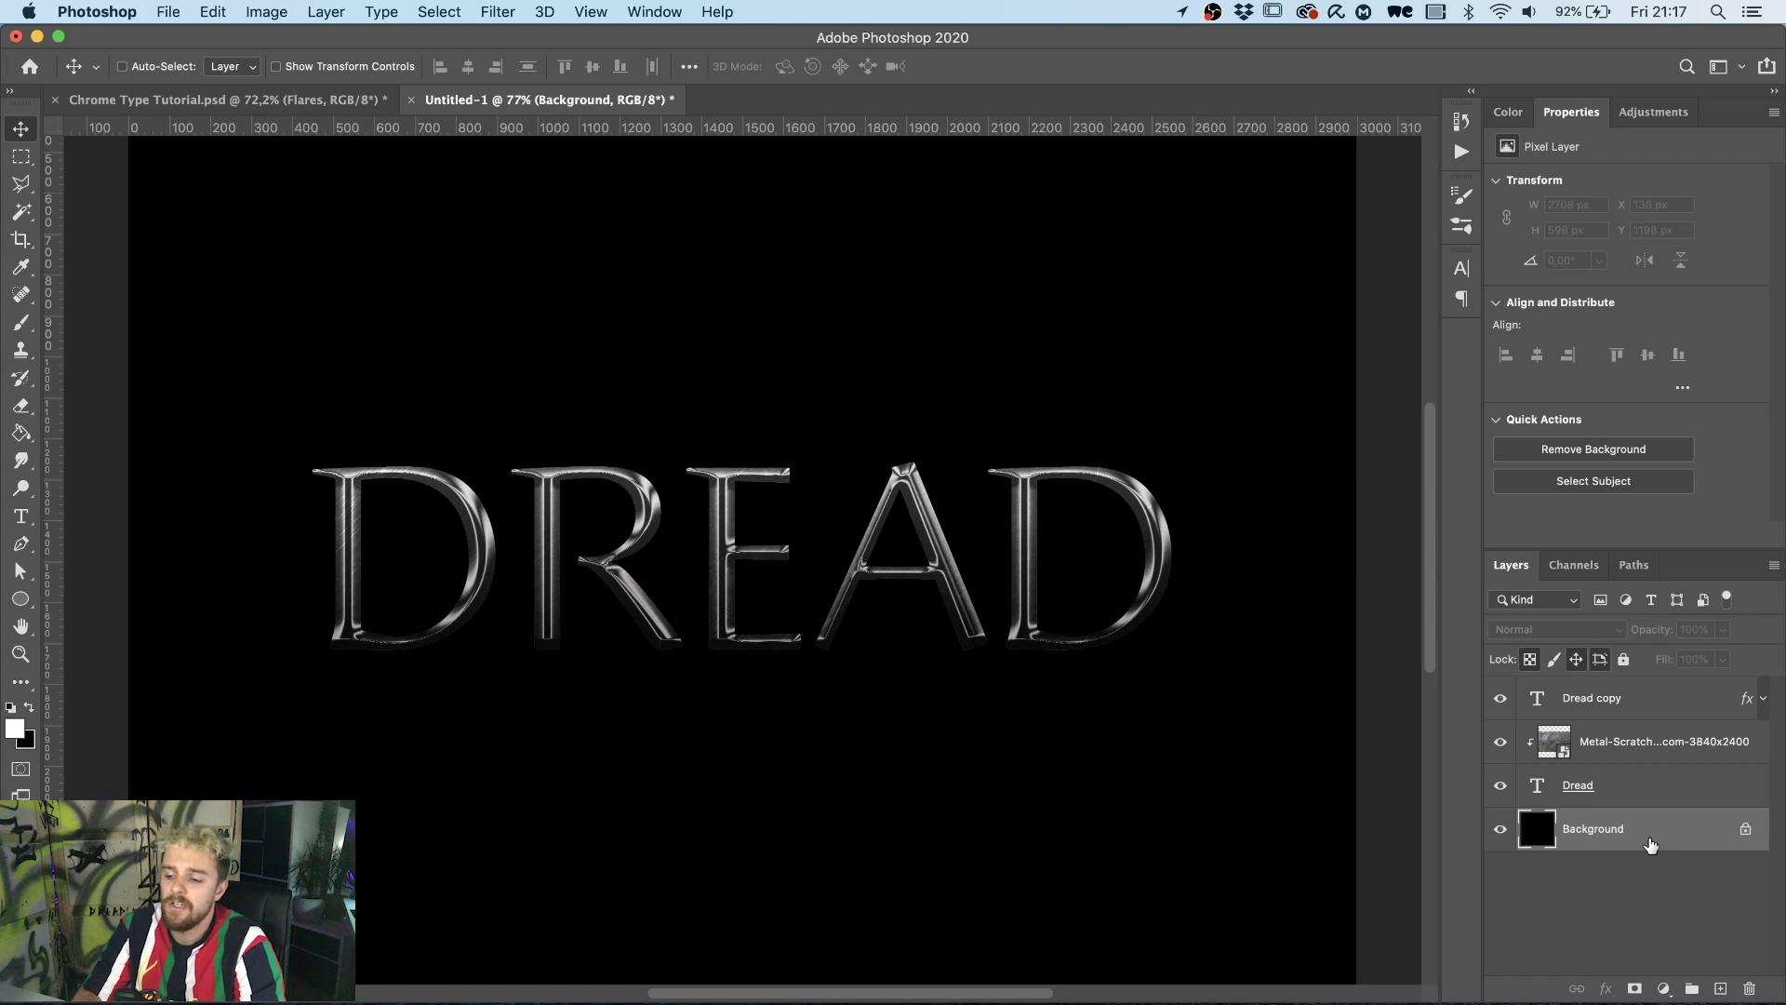
pyautogui.click(1638, 786)
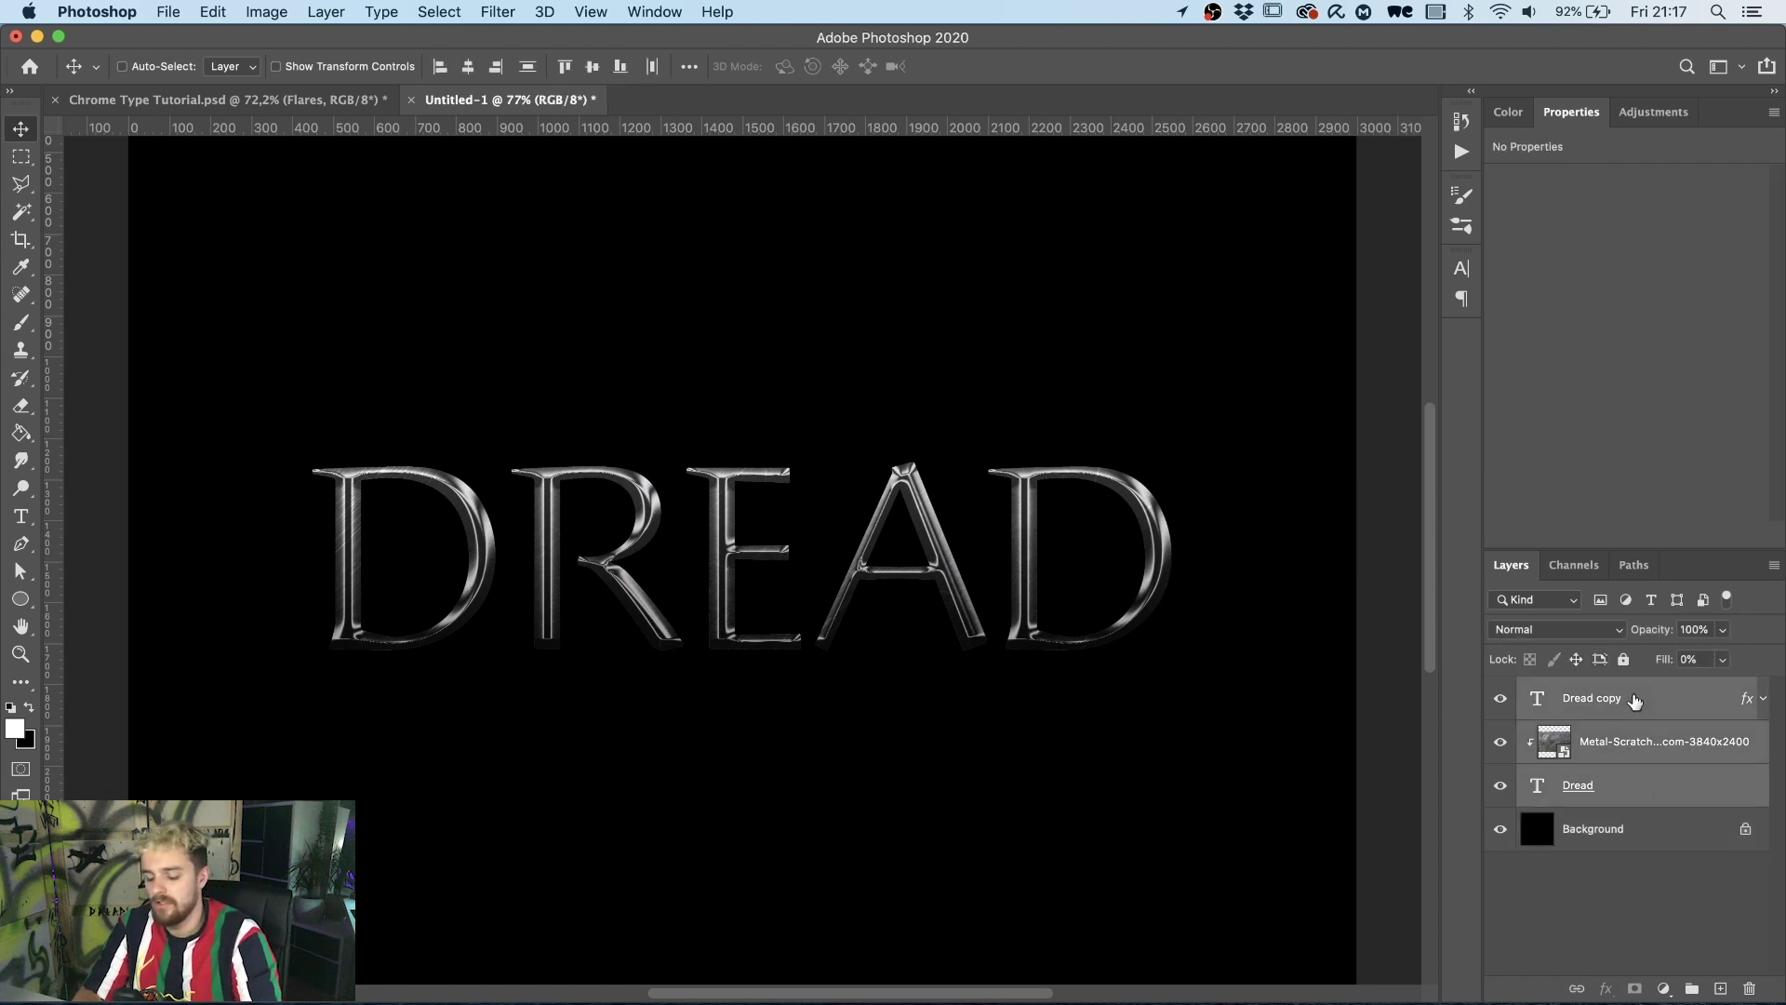
pyautogui.press('super+g')
pyautogui.doubleClick(1585, 689)
pyautogui.write('Dread')
pyautogui.press('Return')
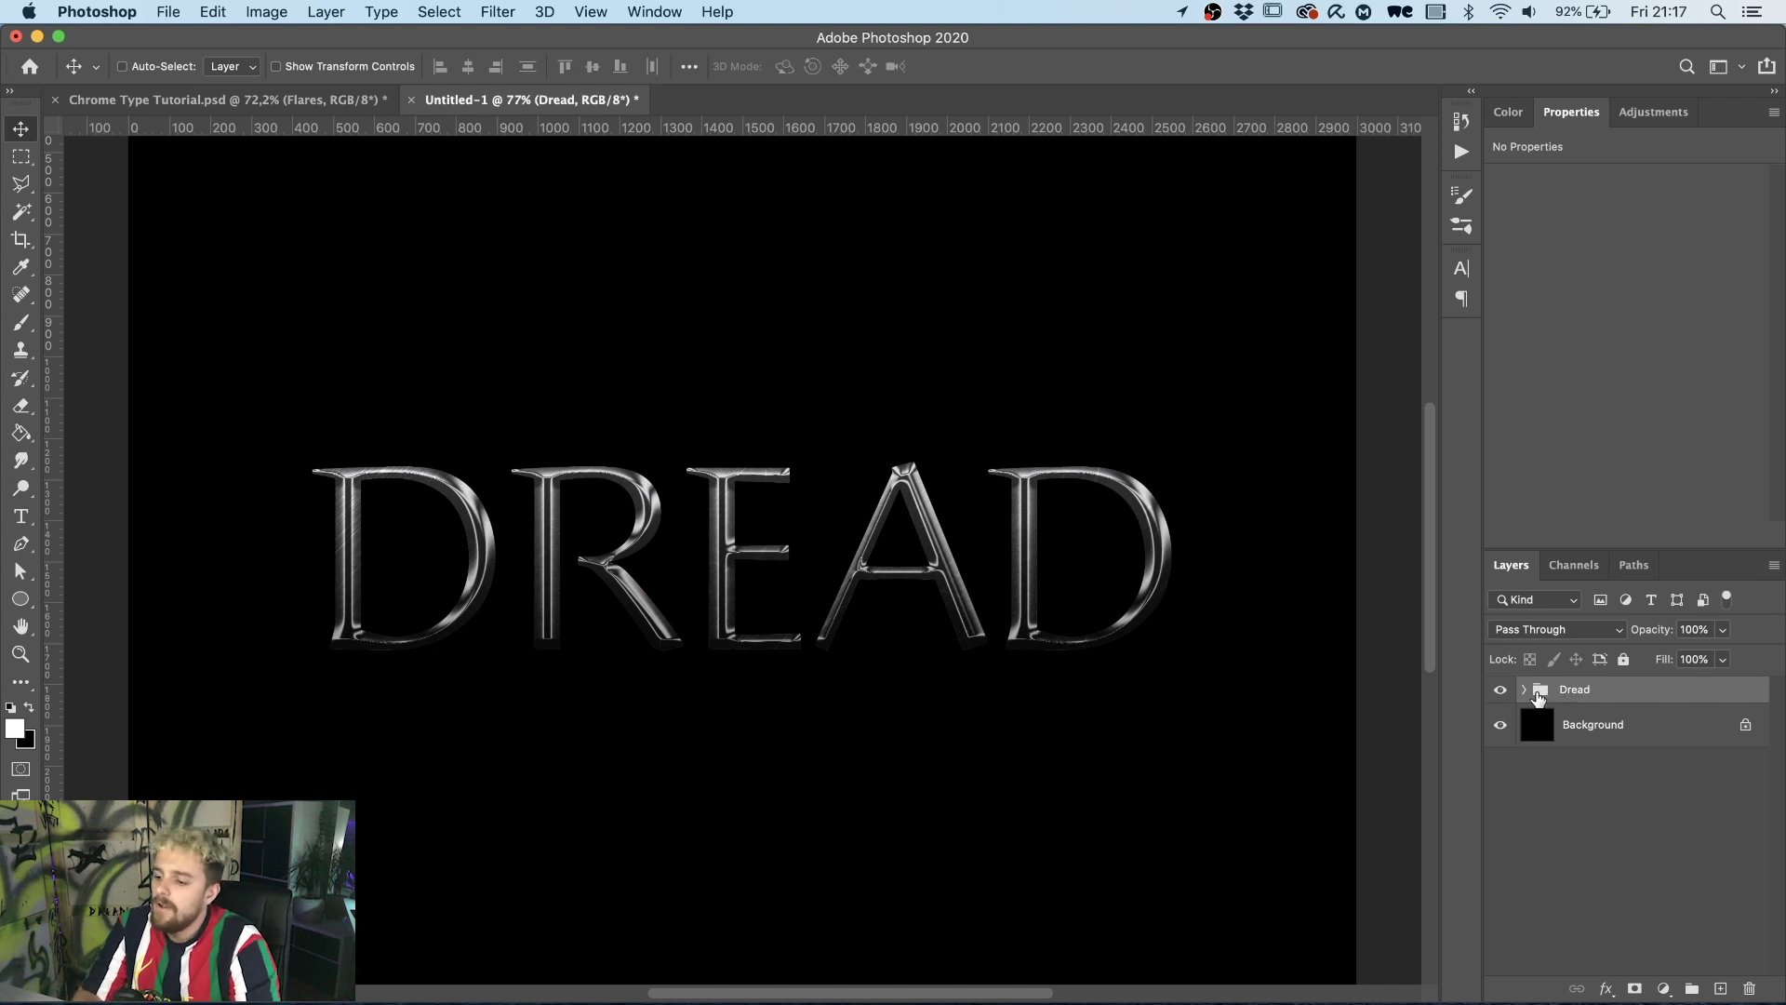
# Add a Curves adjustment above the Dread group and clip it to the group.
pyautogui.click(1524, 688)
pyautogui.click(1654, 111)
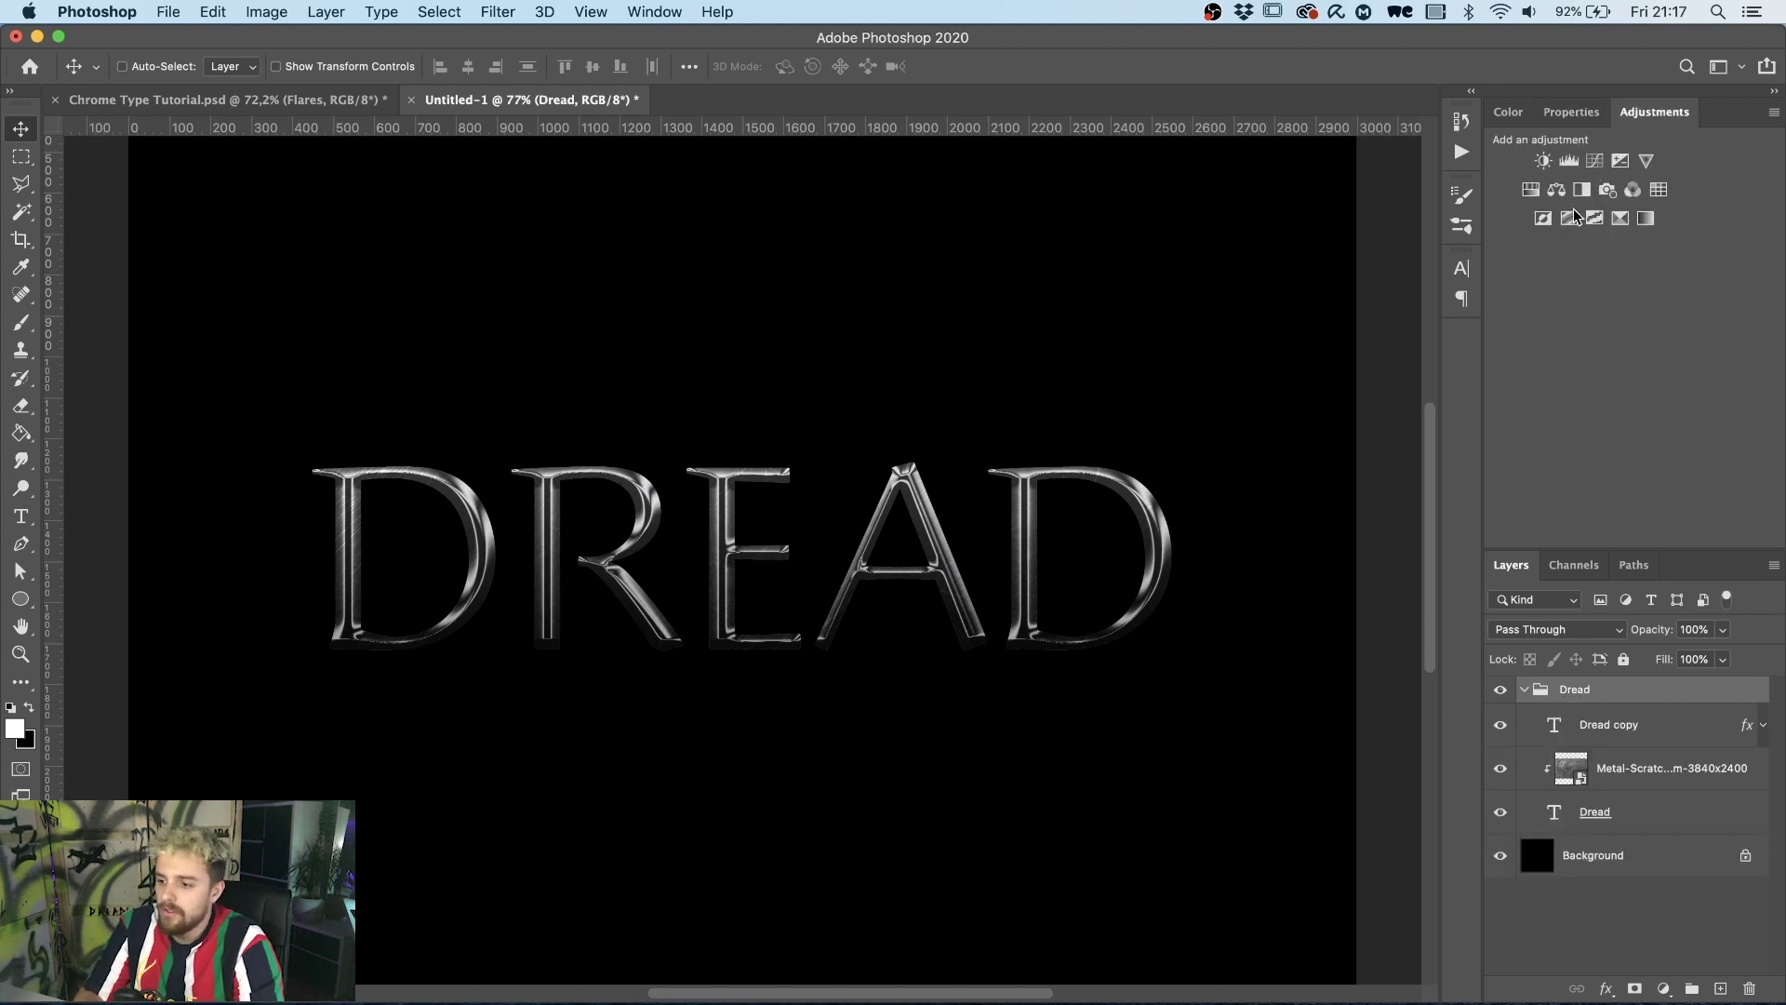
pyautogui.click(1594, 162)
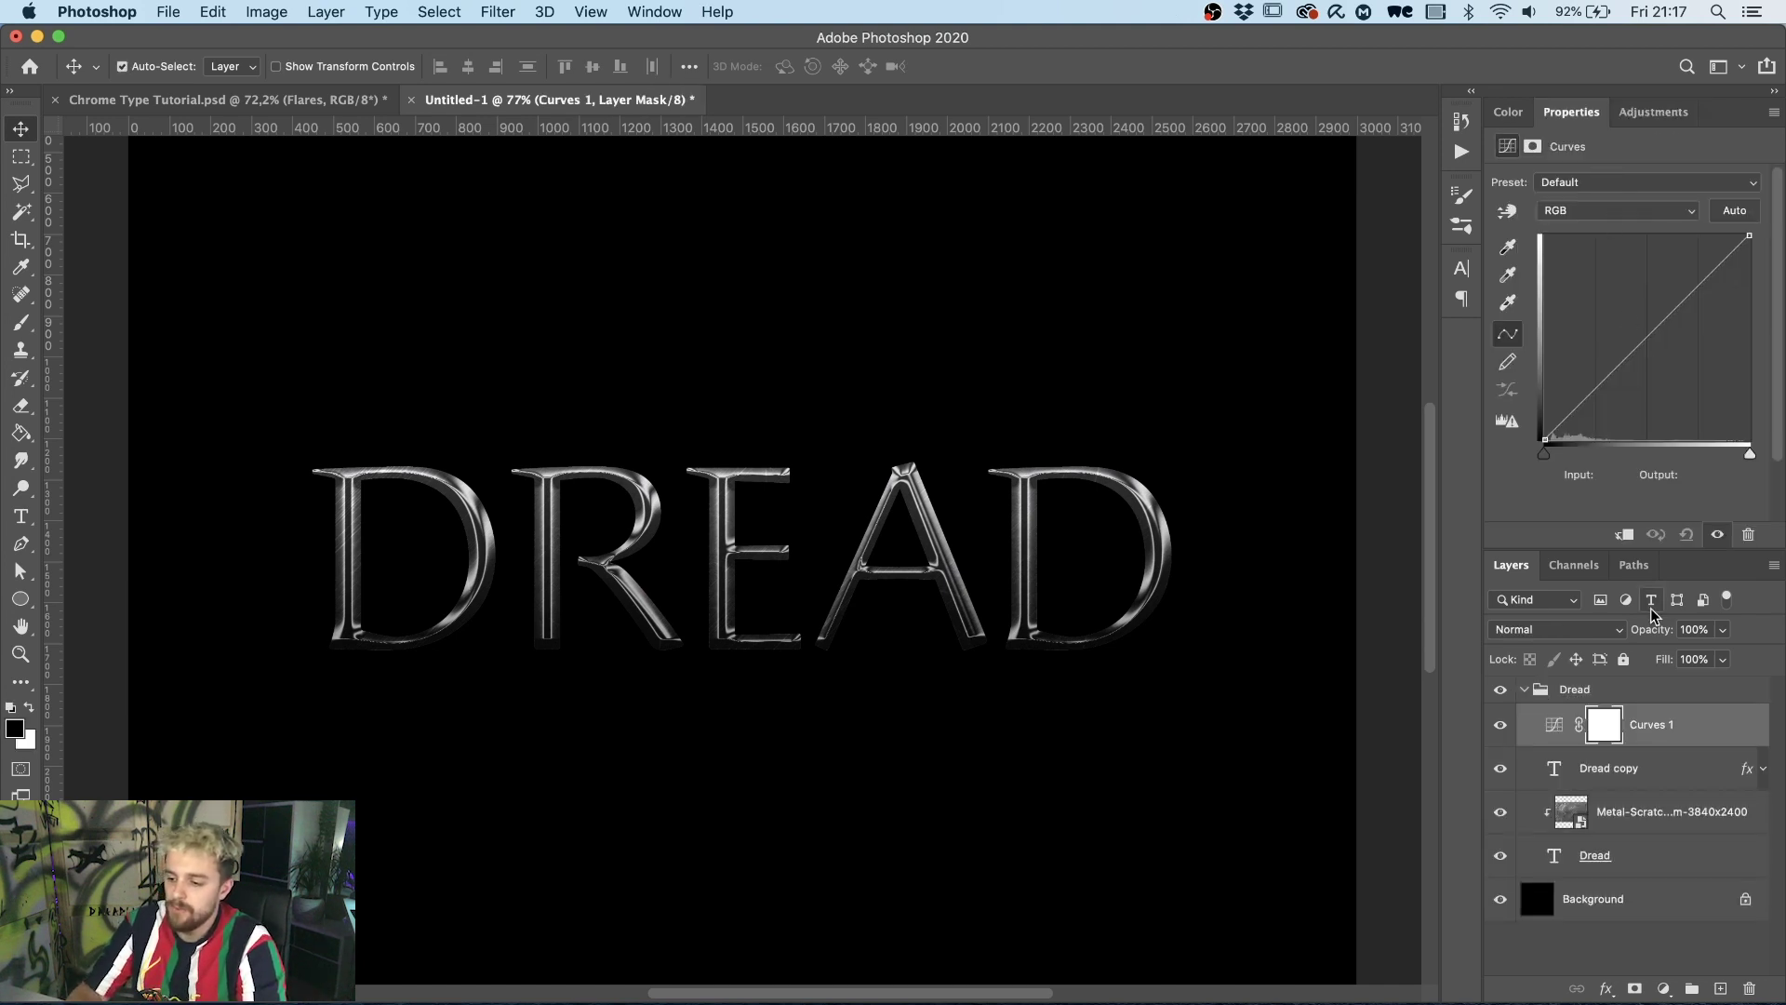
pyautogui.press('super+bracketright')
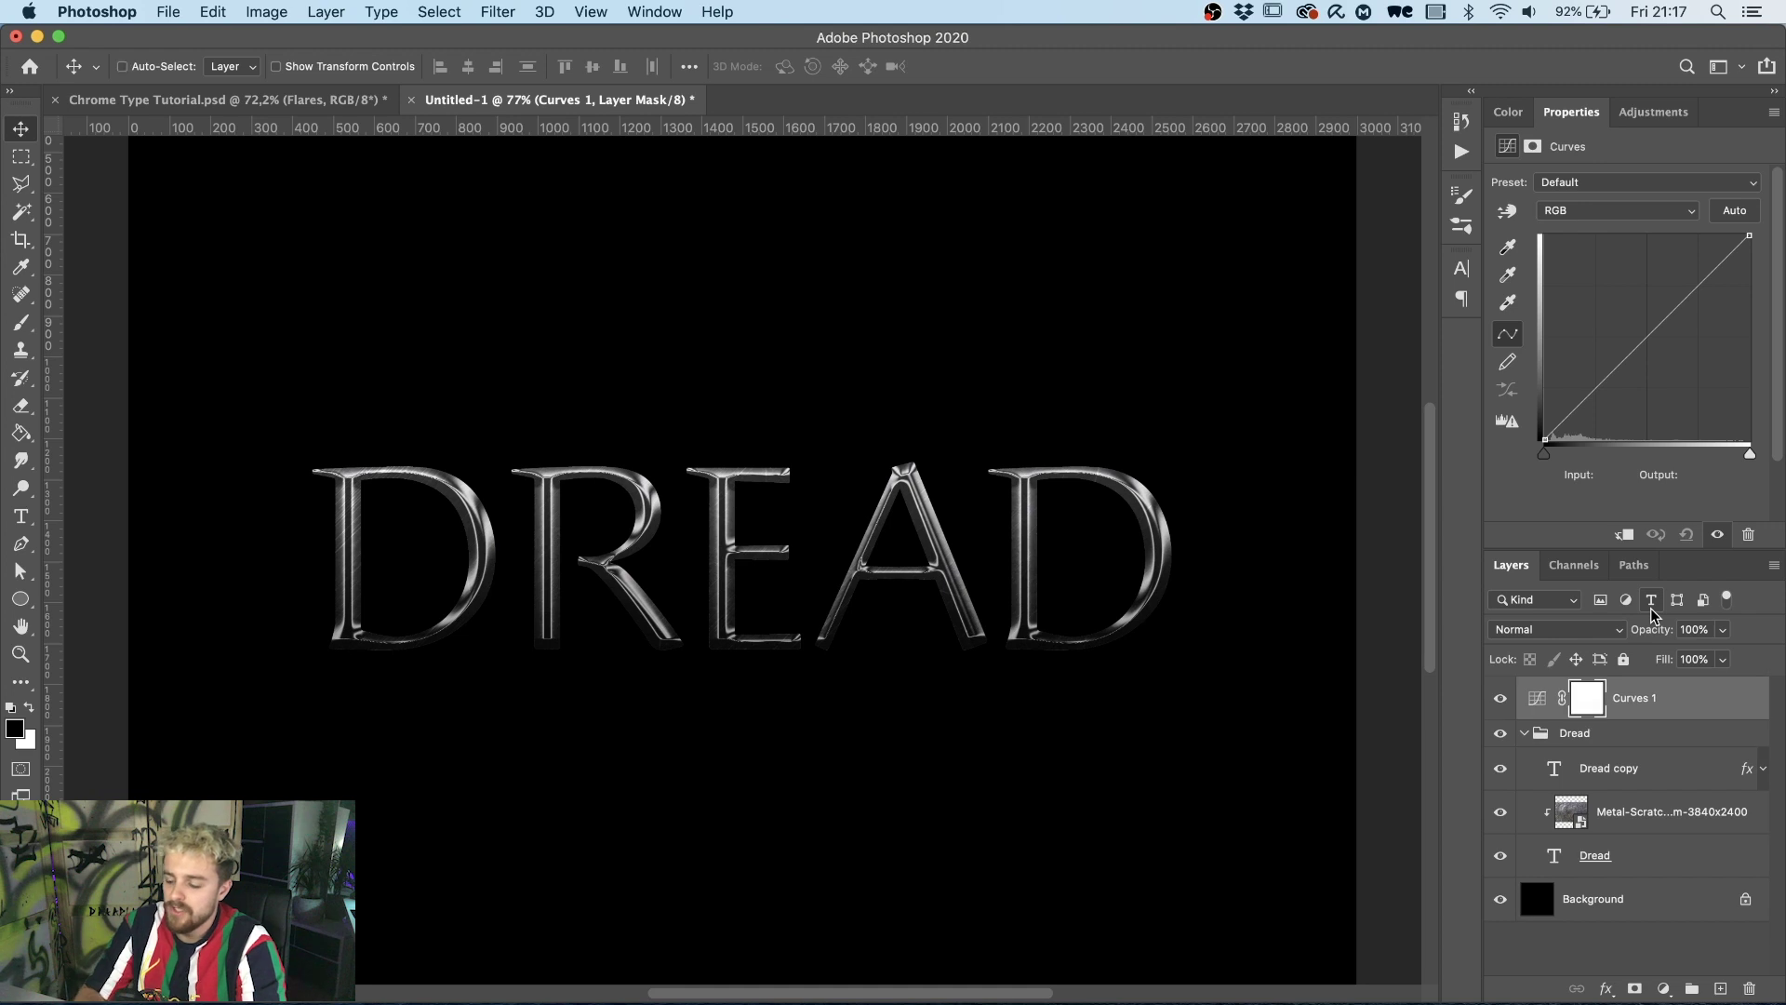
pyautogui.keyDown('alt'); pyautogui.click(1644, 712); pyautogui.keyUp('alt')
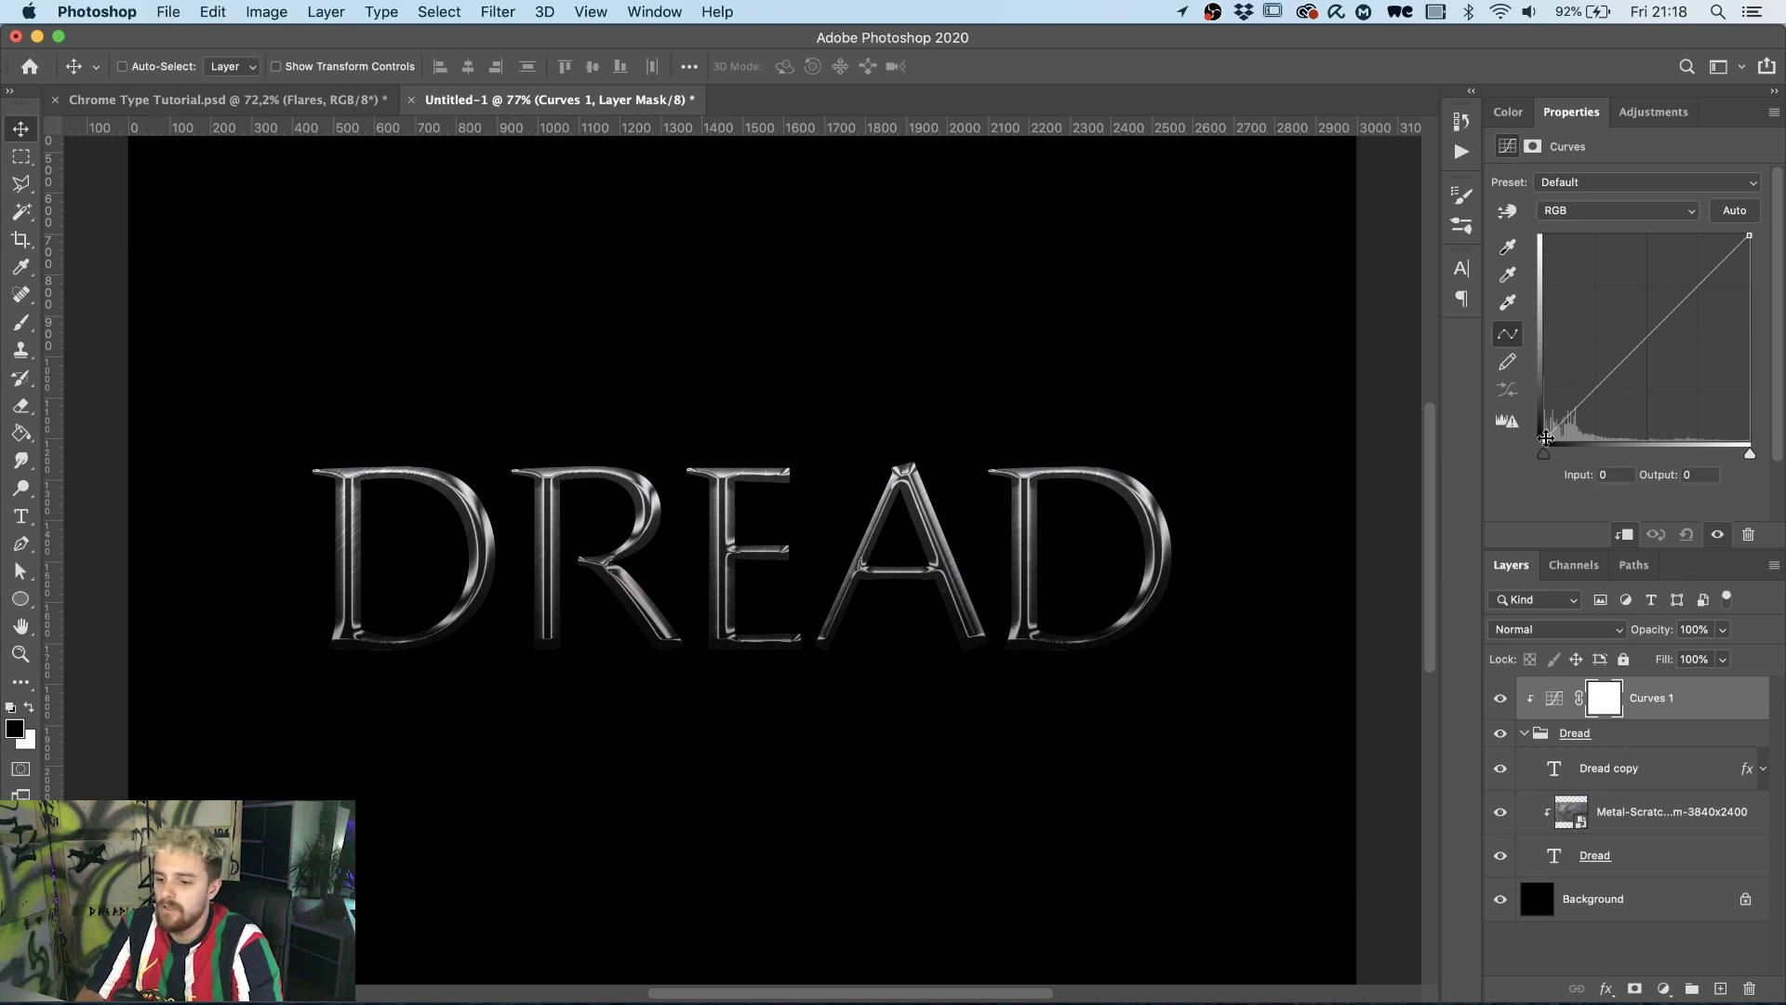
# Shape the curve into a wavy S-curve for stronger chrome reflections, comparing before and after.
pyautogui.moveTo(1544, 439)
pyautogui.mouseDown()
pyautogui.moveTo(1533, 341)
pyautogui.moveTo(1544, 439)
pyautogui.mouseUp()
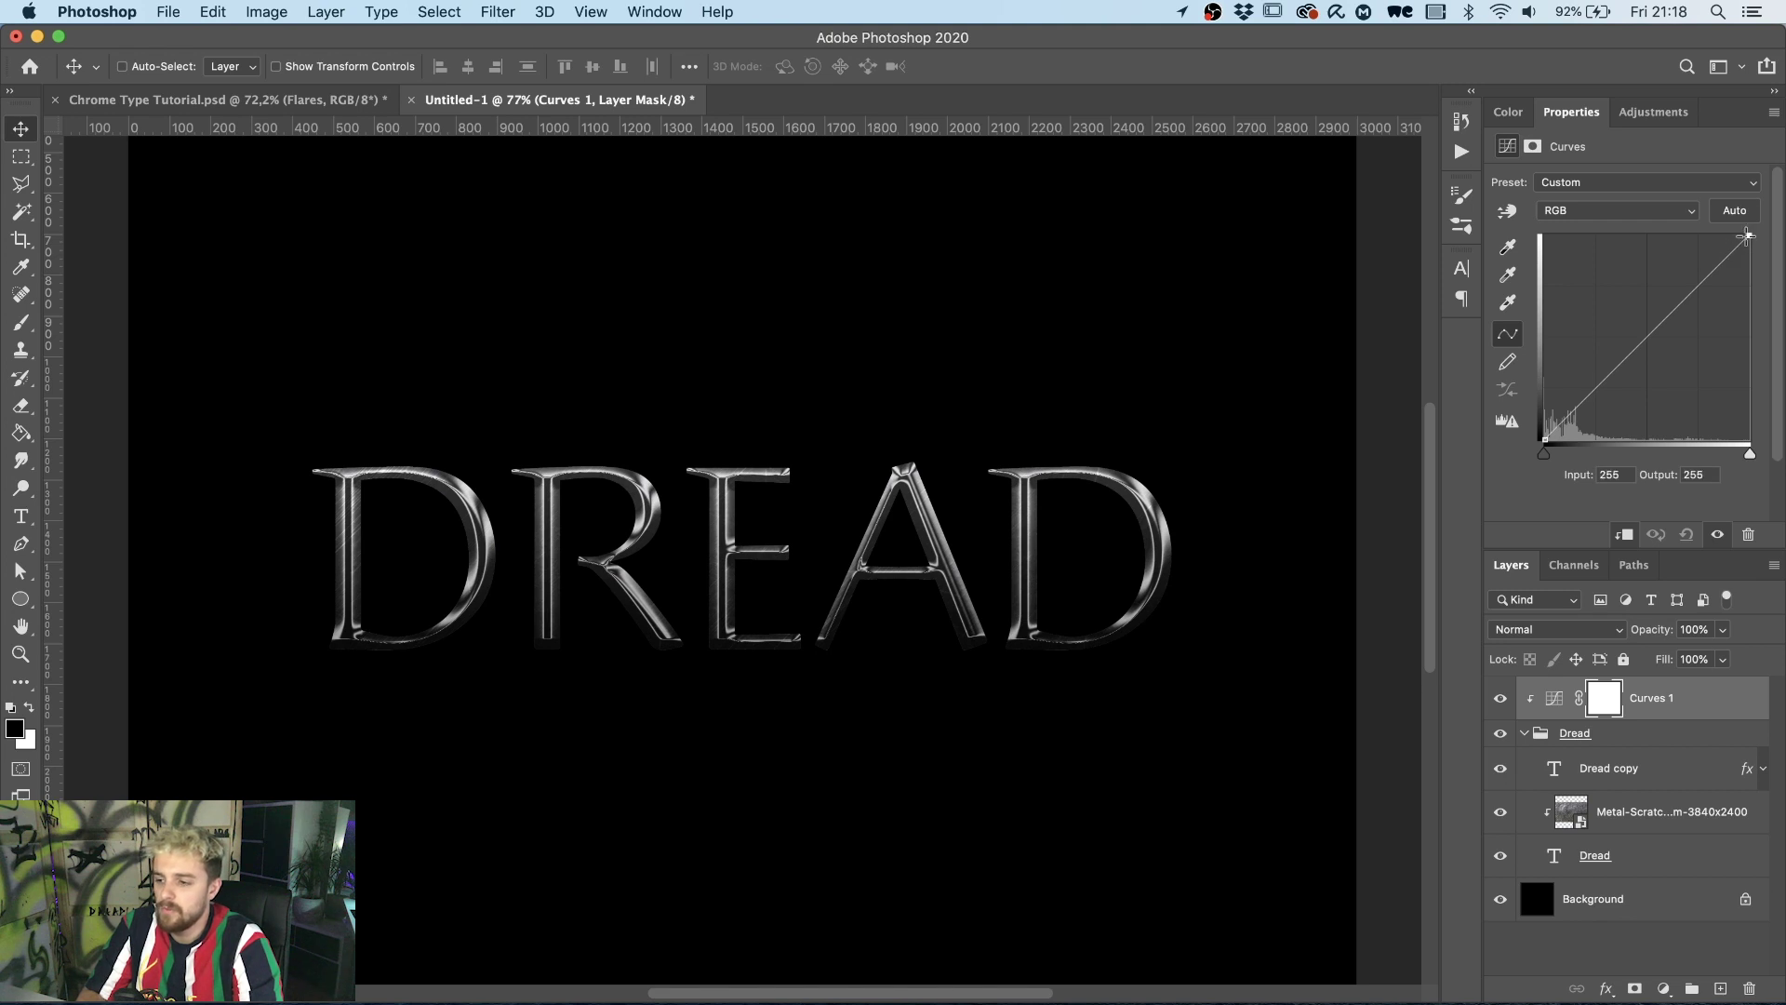
pyautogui.moveTo(1749, 236)
pyautogui.mouseDown()
pyautogui.moveTo(1761, 323)
pyautogui.moveTo(1750, 237)
pyautogui.mouseUp()
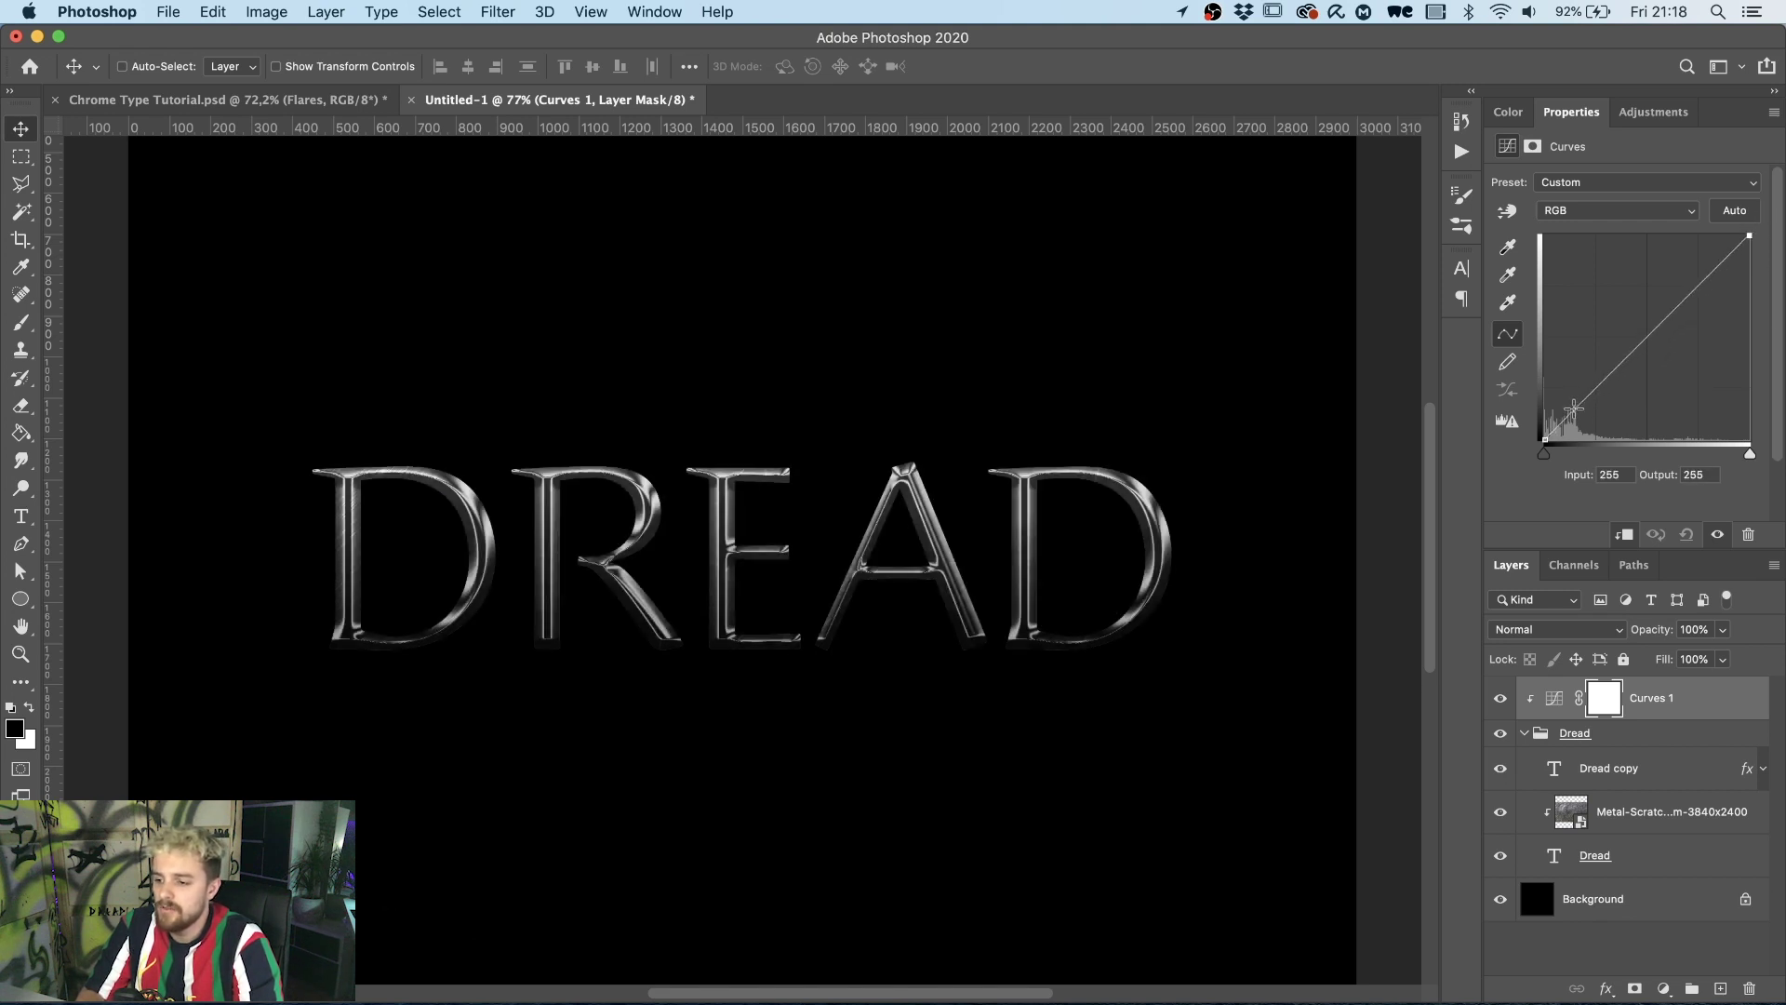
pyautogui.moveTo(1574, 407); pyautogui.dragTo(1678, 438)
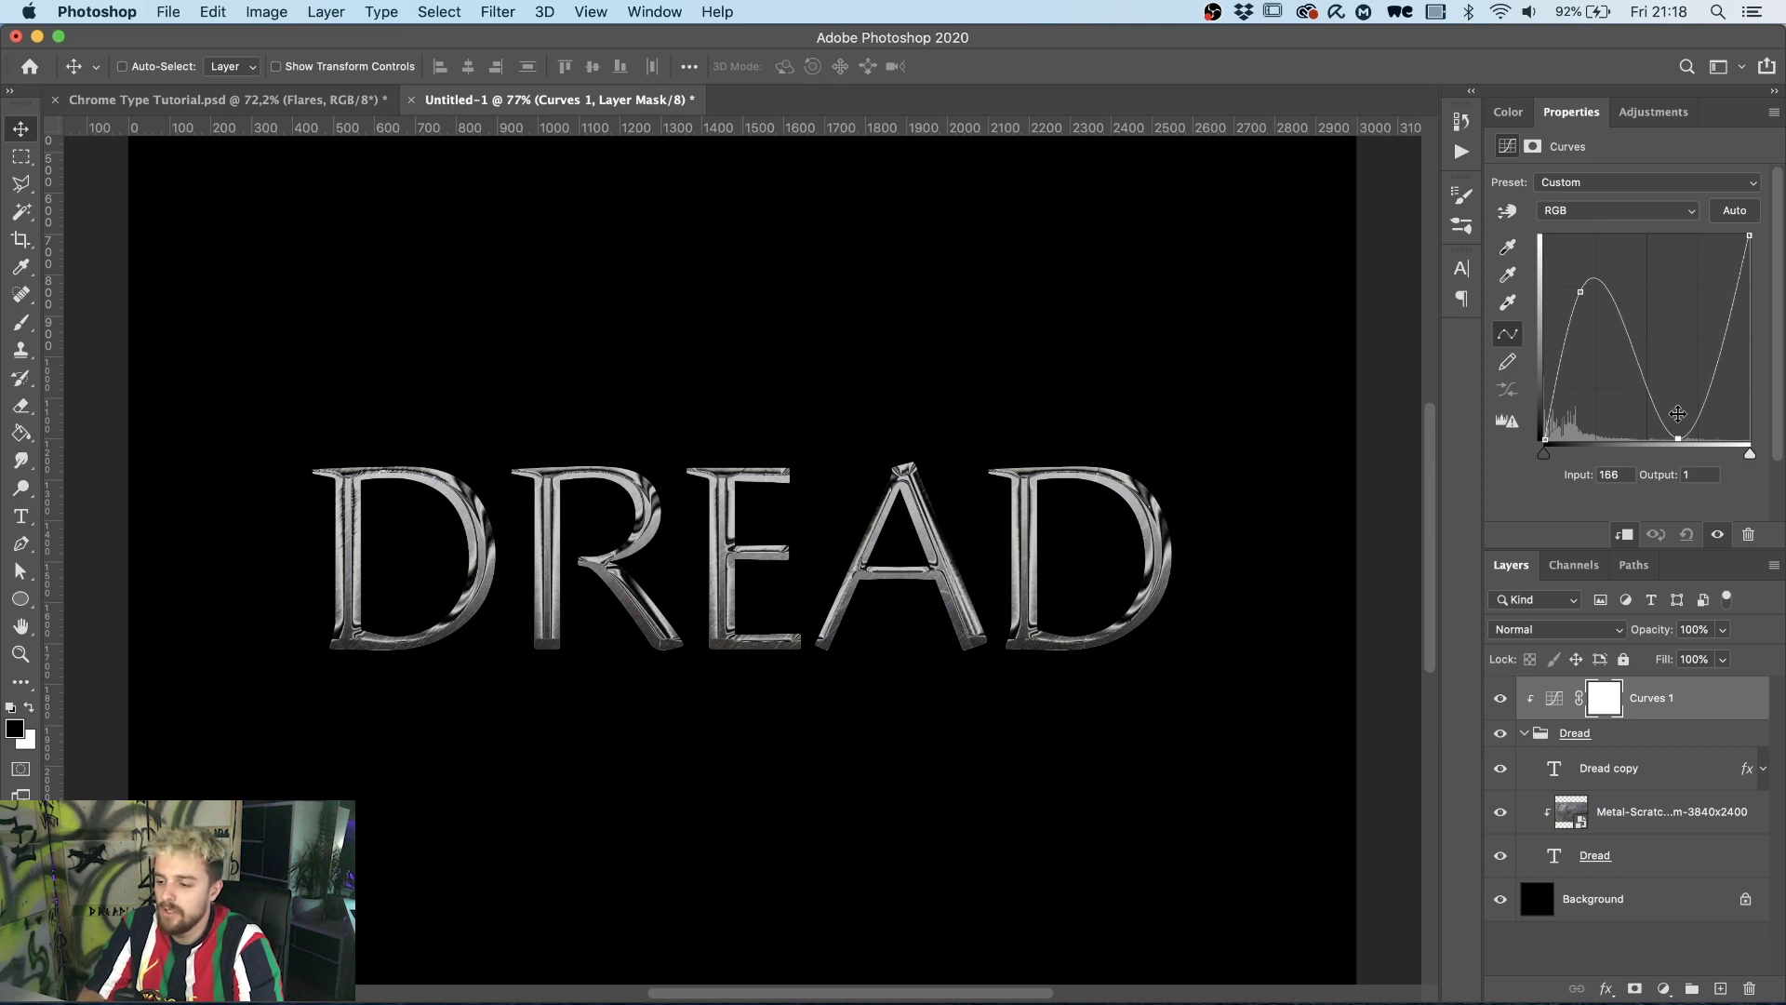
pyautogui.moveTo(1672, 431); pyautogui.dragTo(1666, 433)
pyautogui.moveTo(1580, 292); pyautogui.dragTo(1599, 264)
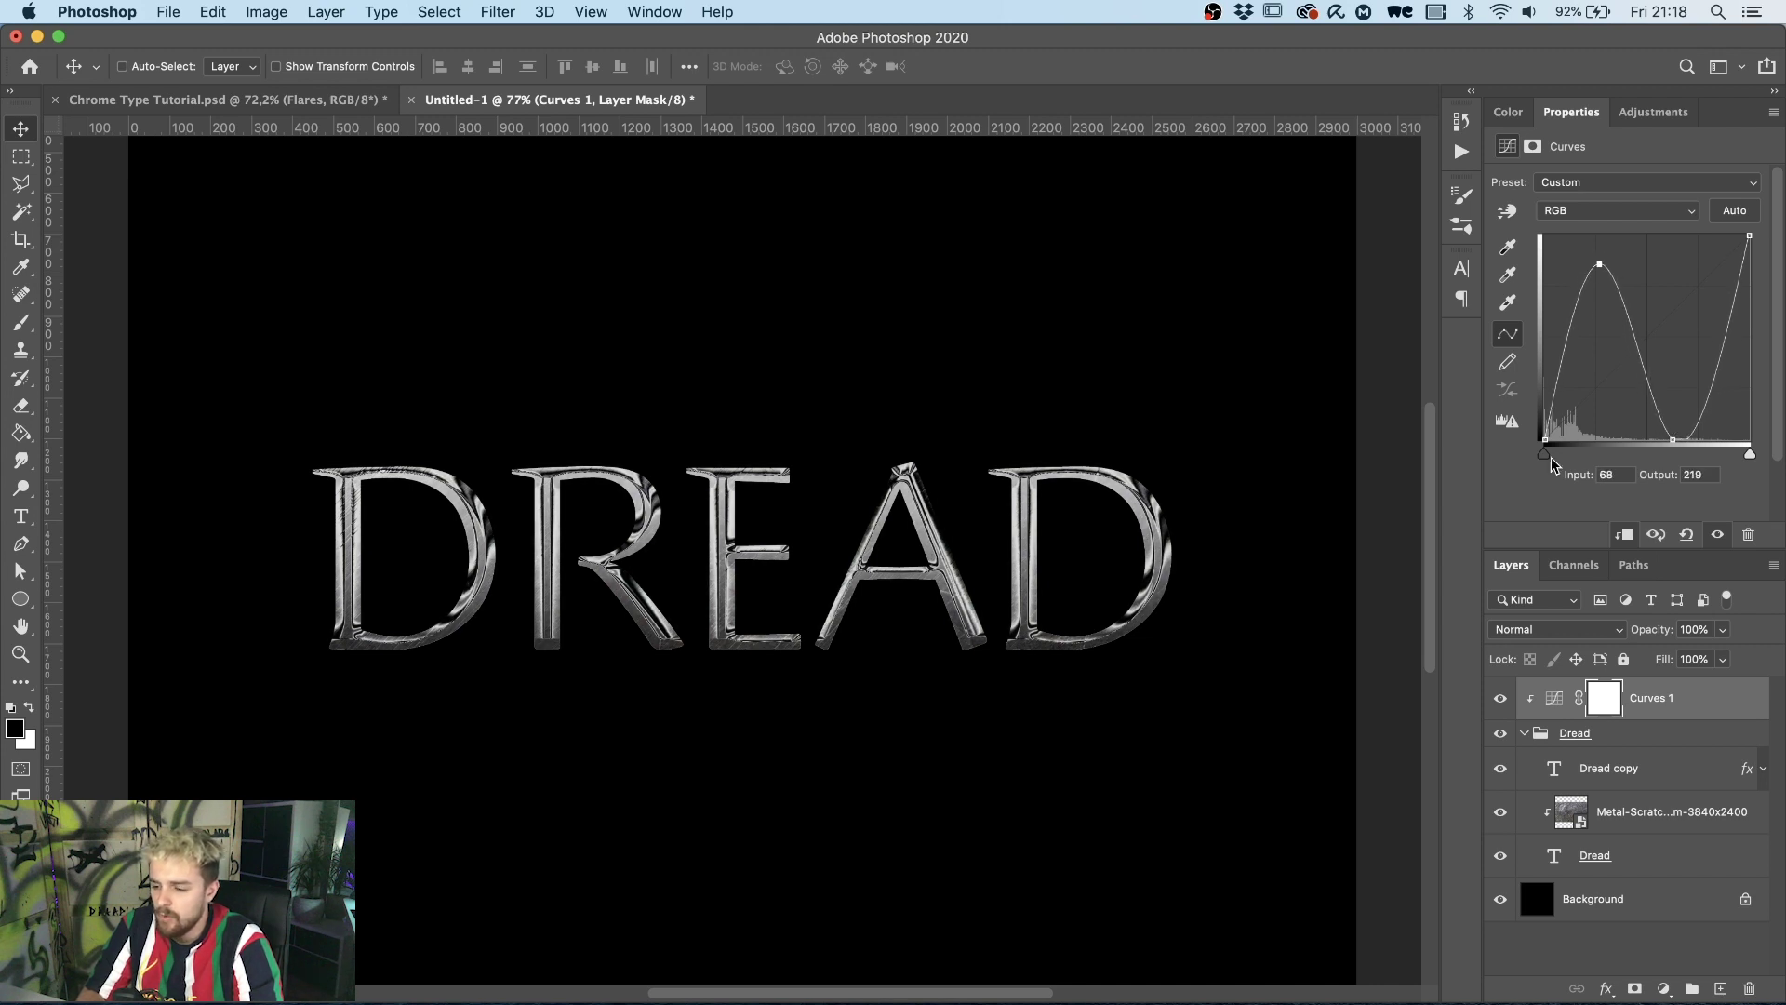
pyautogui.click(1500, 700)
pyautogui.click(1500, 700)
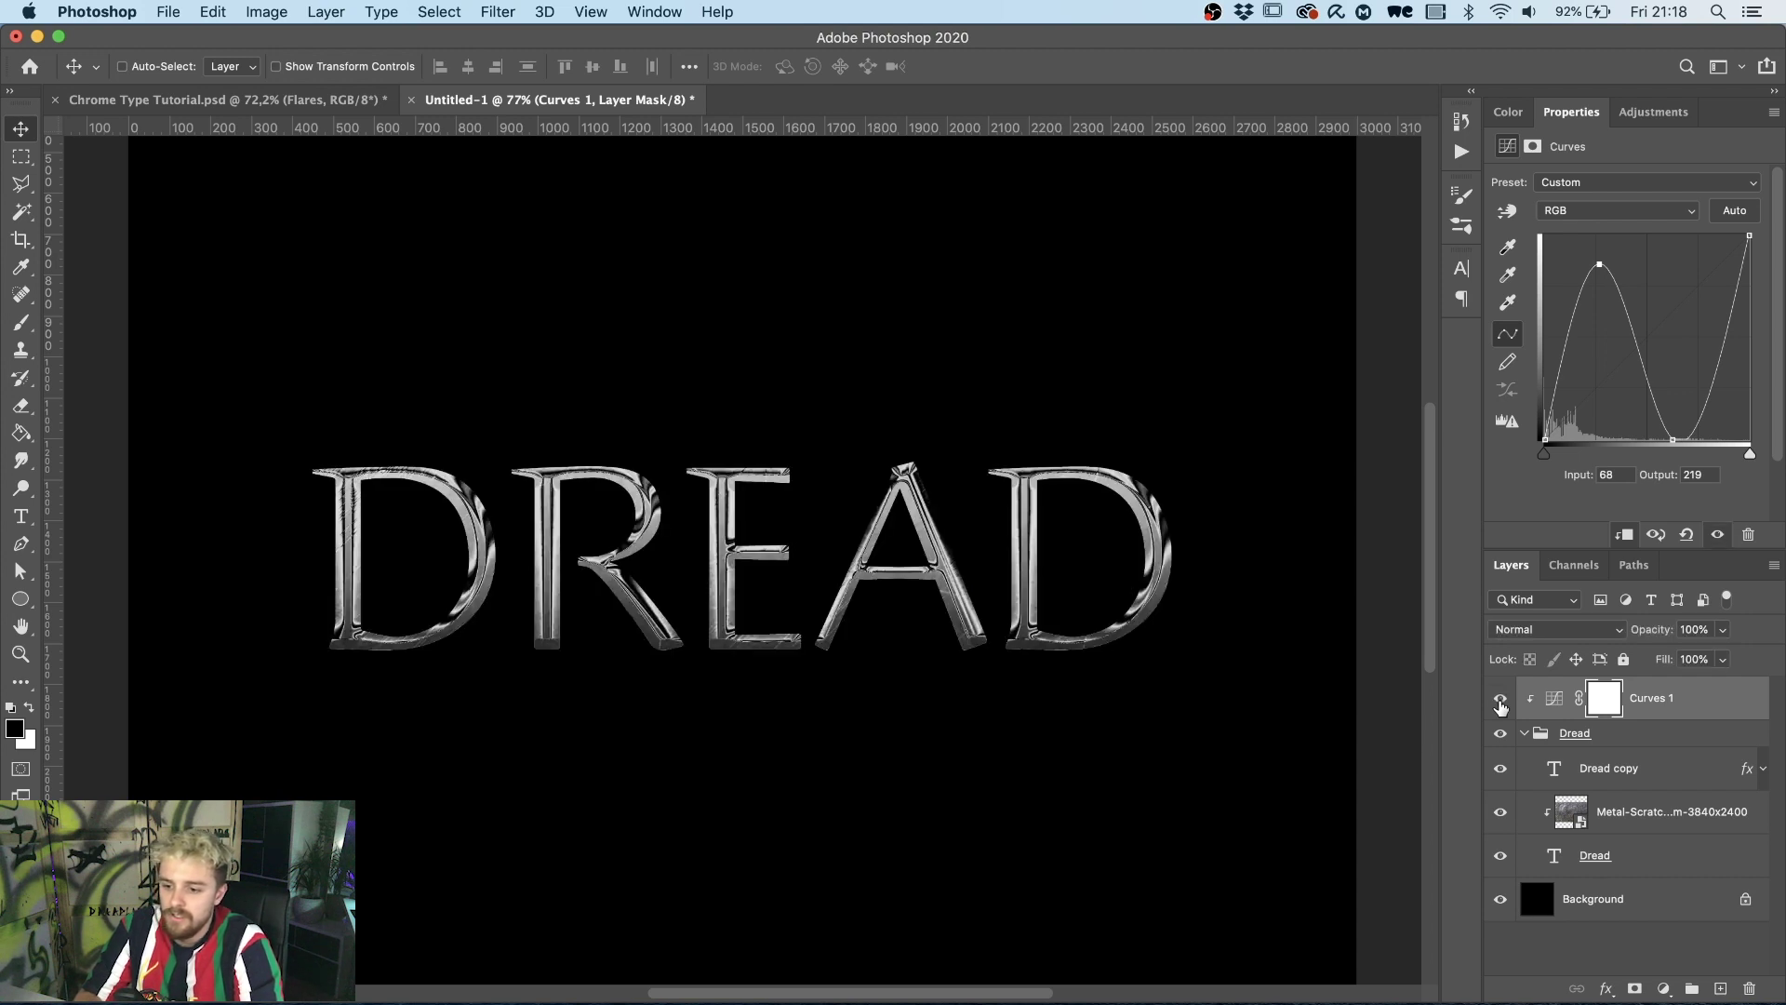
pyautogui.click(1651, 115)
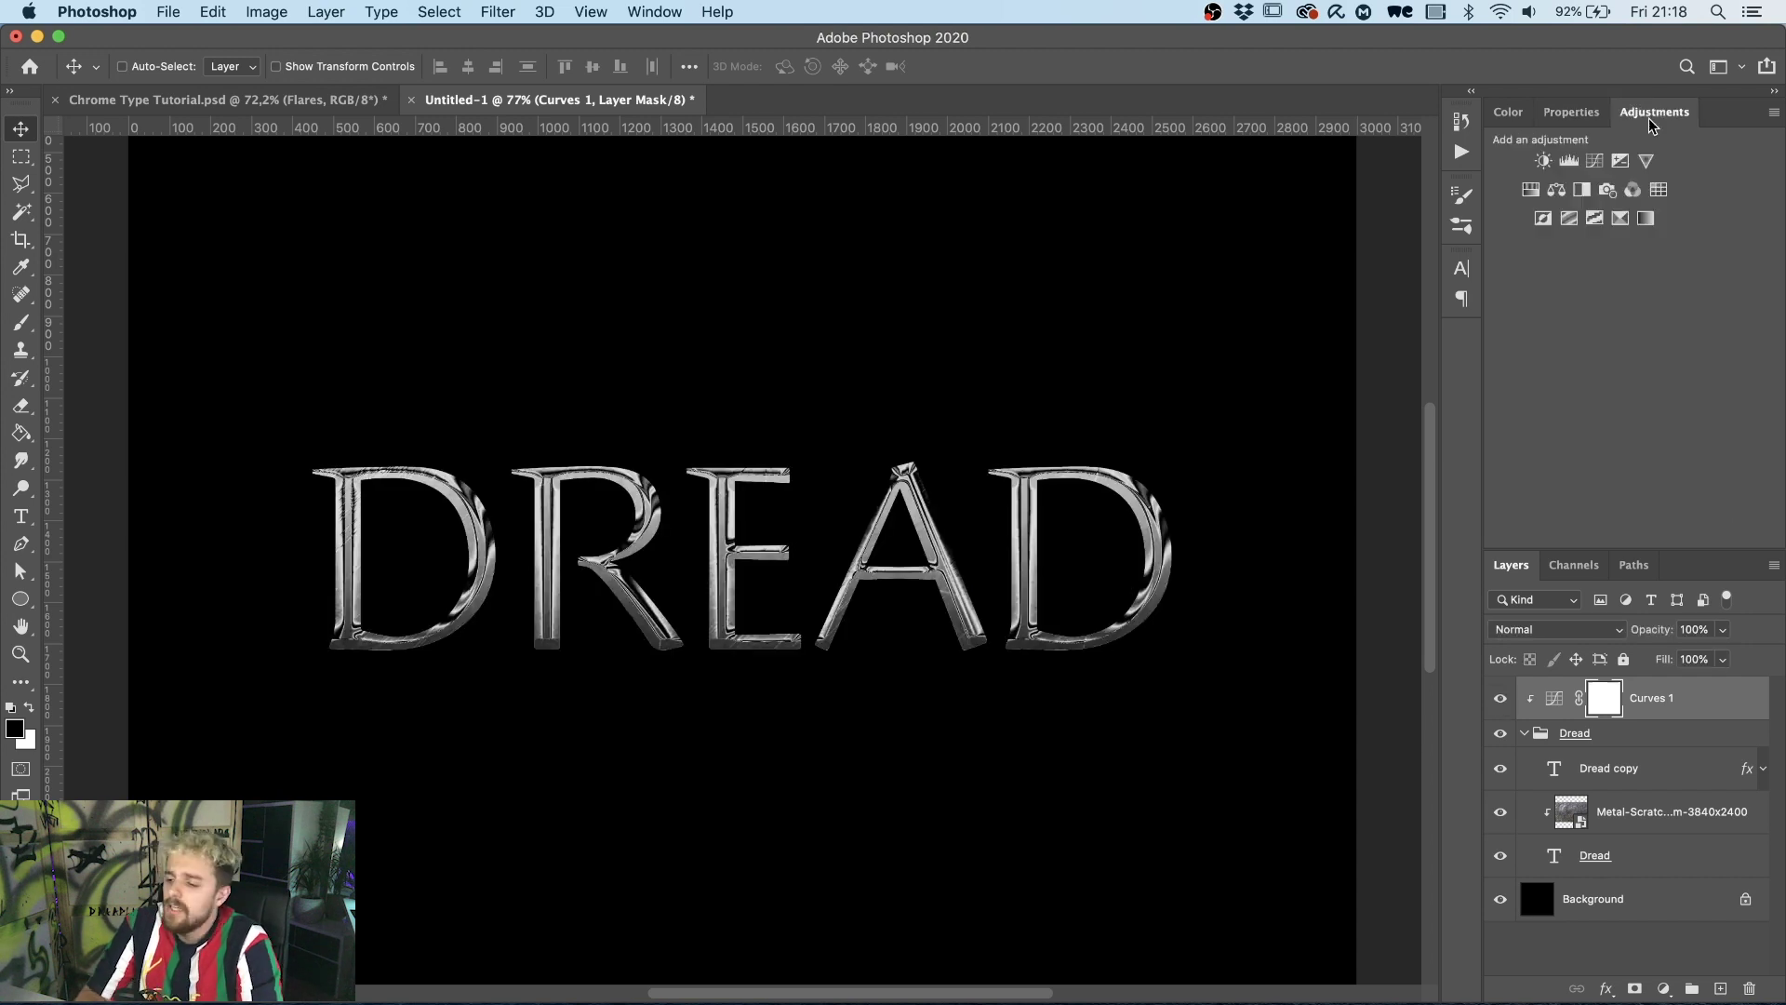
# Add a Gradient Map adjustment and move its white stop toward the middle.
pyautogui.click(1646, 220)
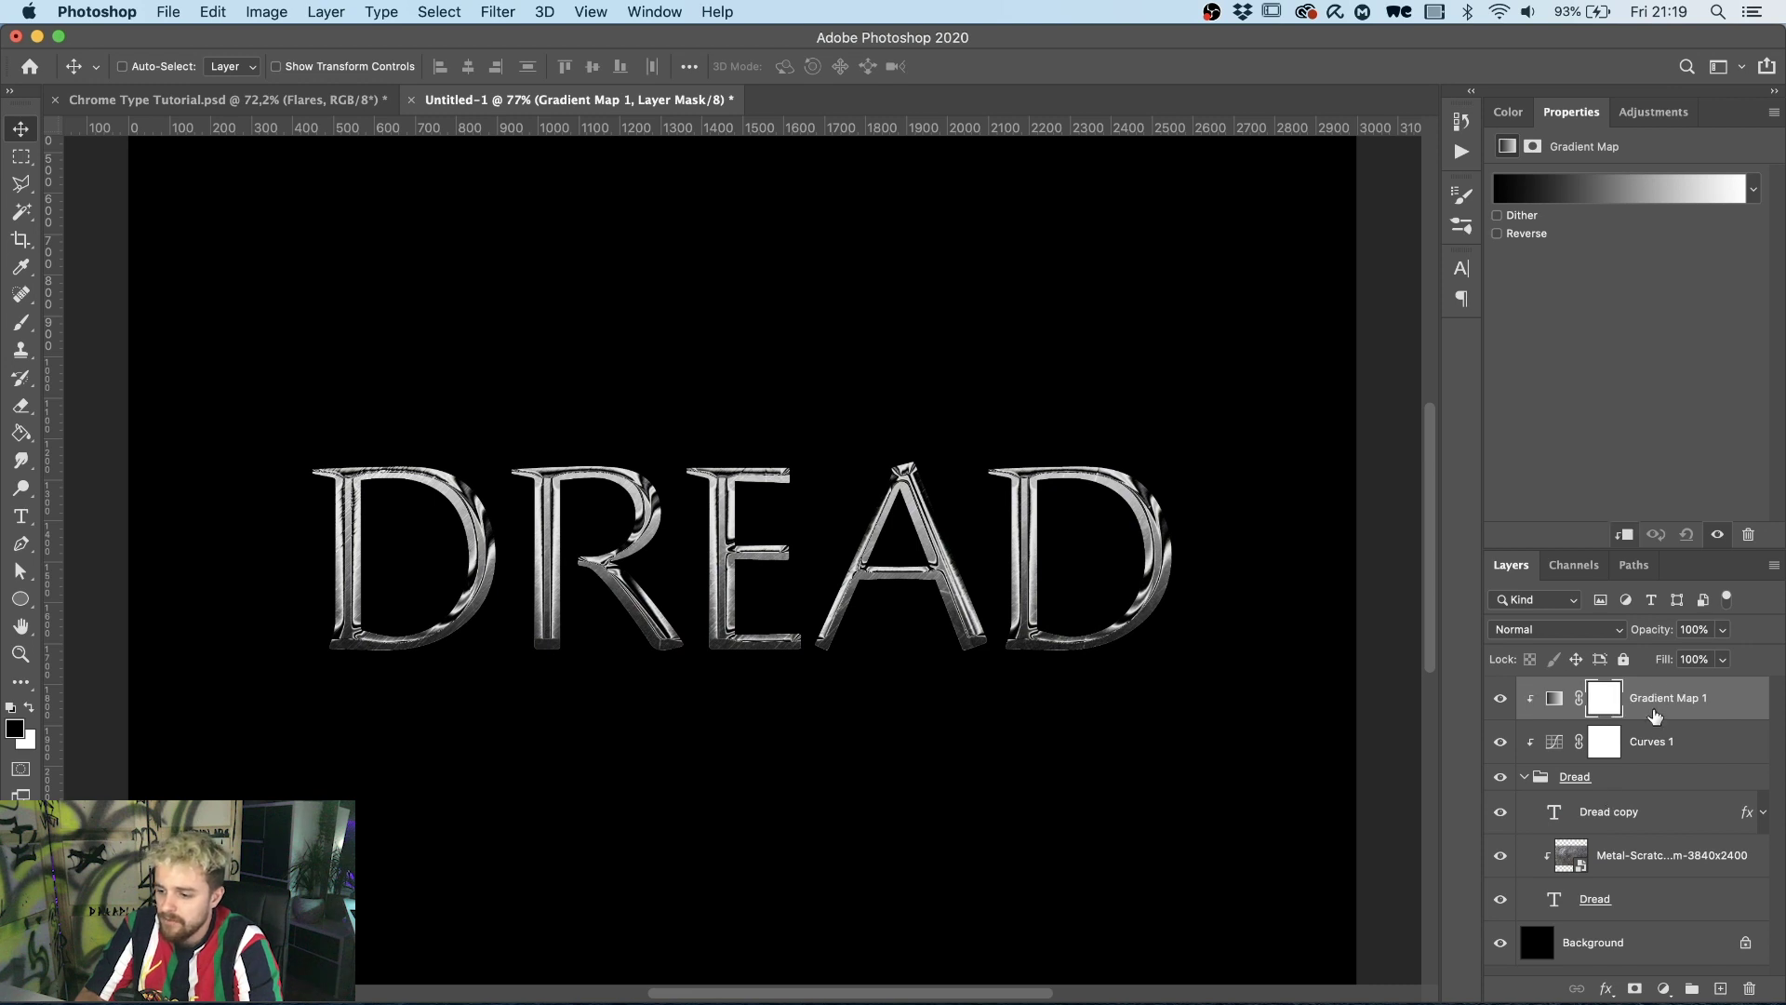
pyautogui.click(1633, 194)
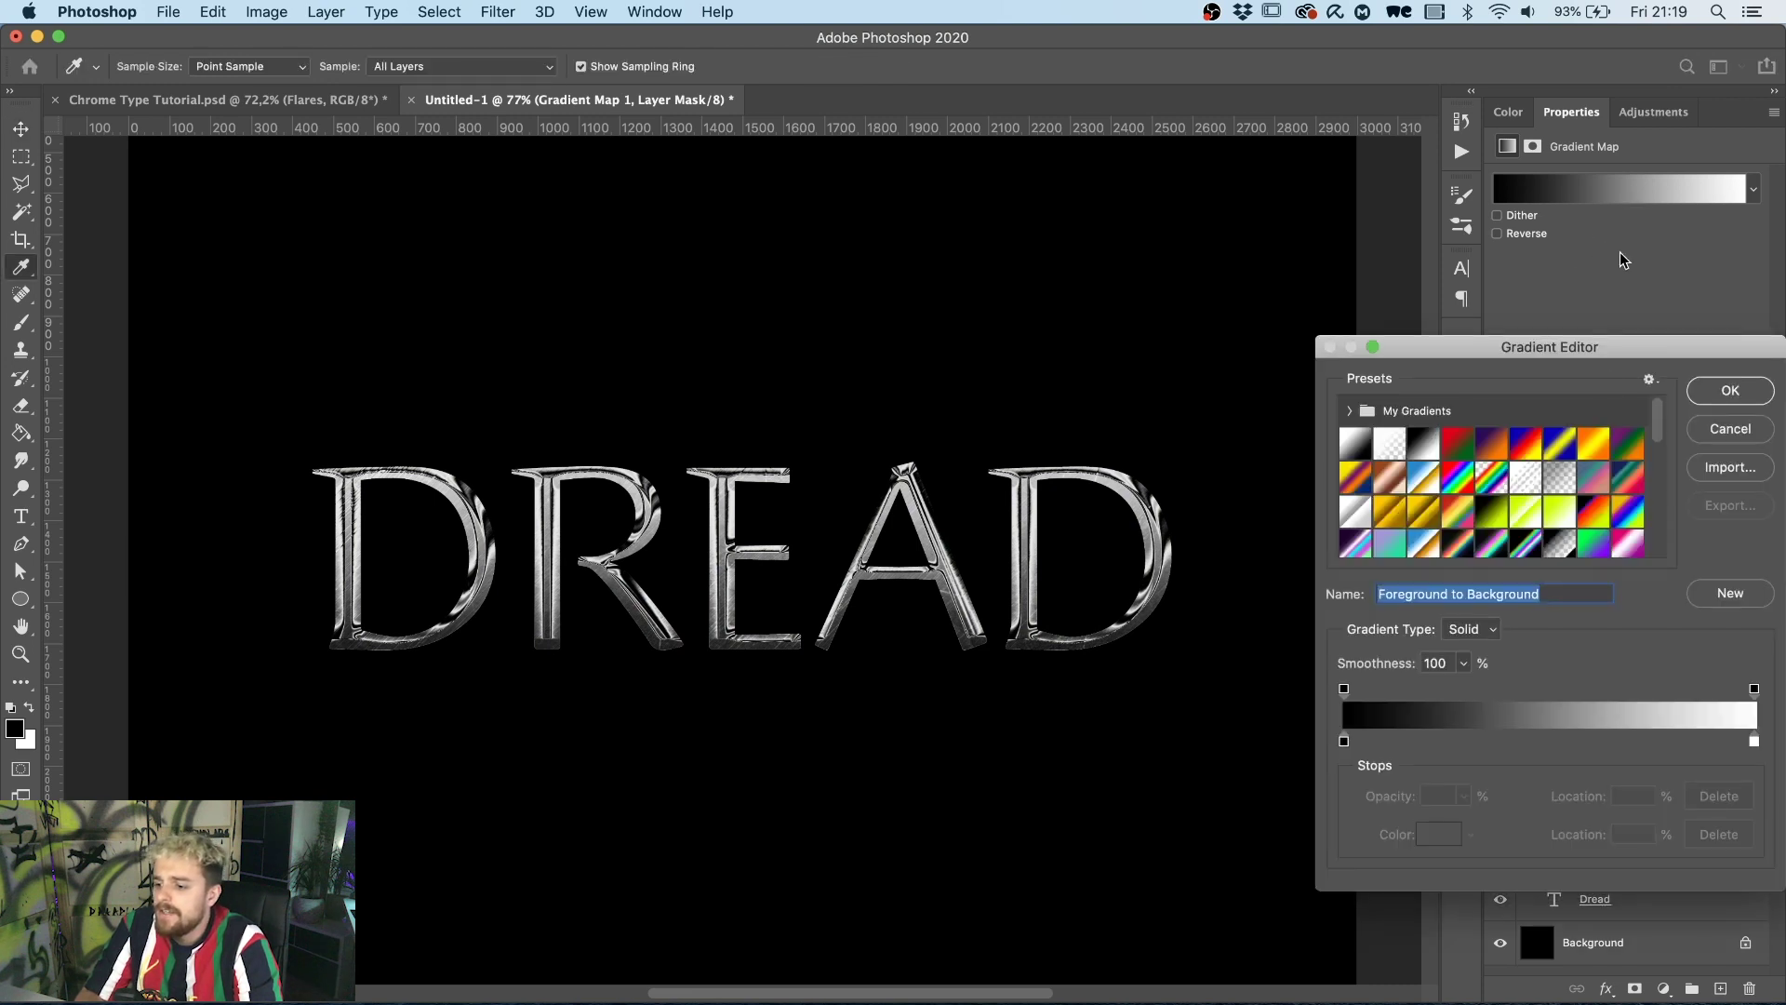
pyautogui.click(1754, 741)
pyautogui.moveTo(1755, 741); pyautogui.dragTo(1550, 742)
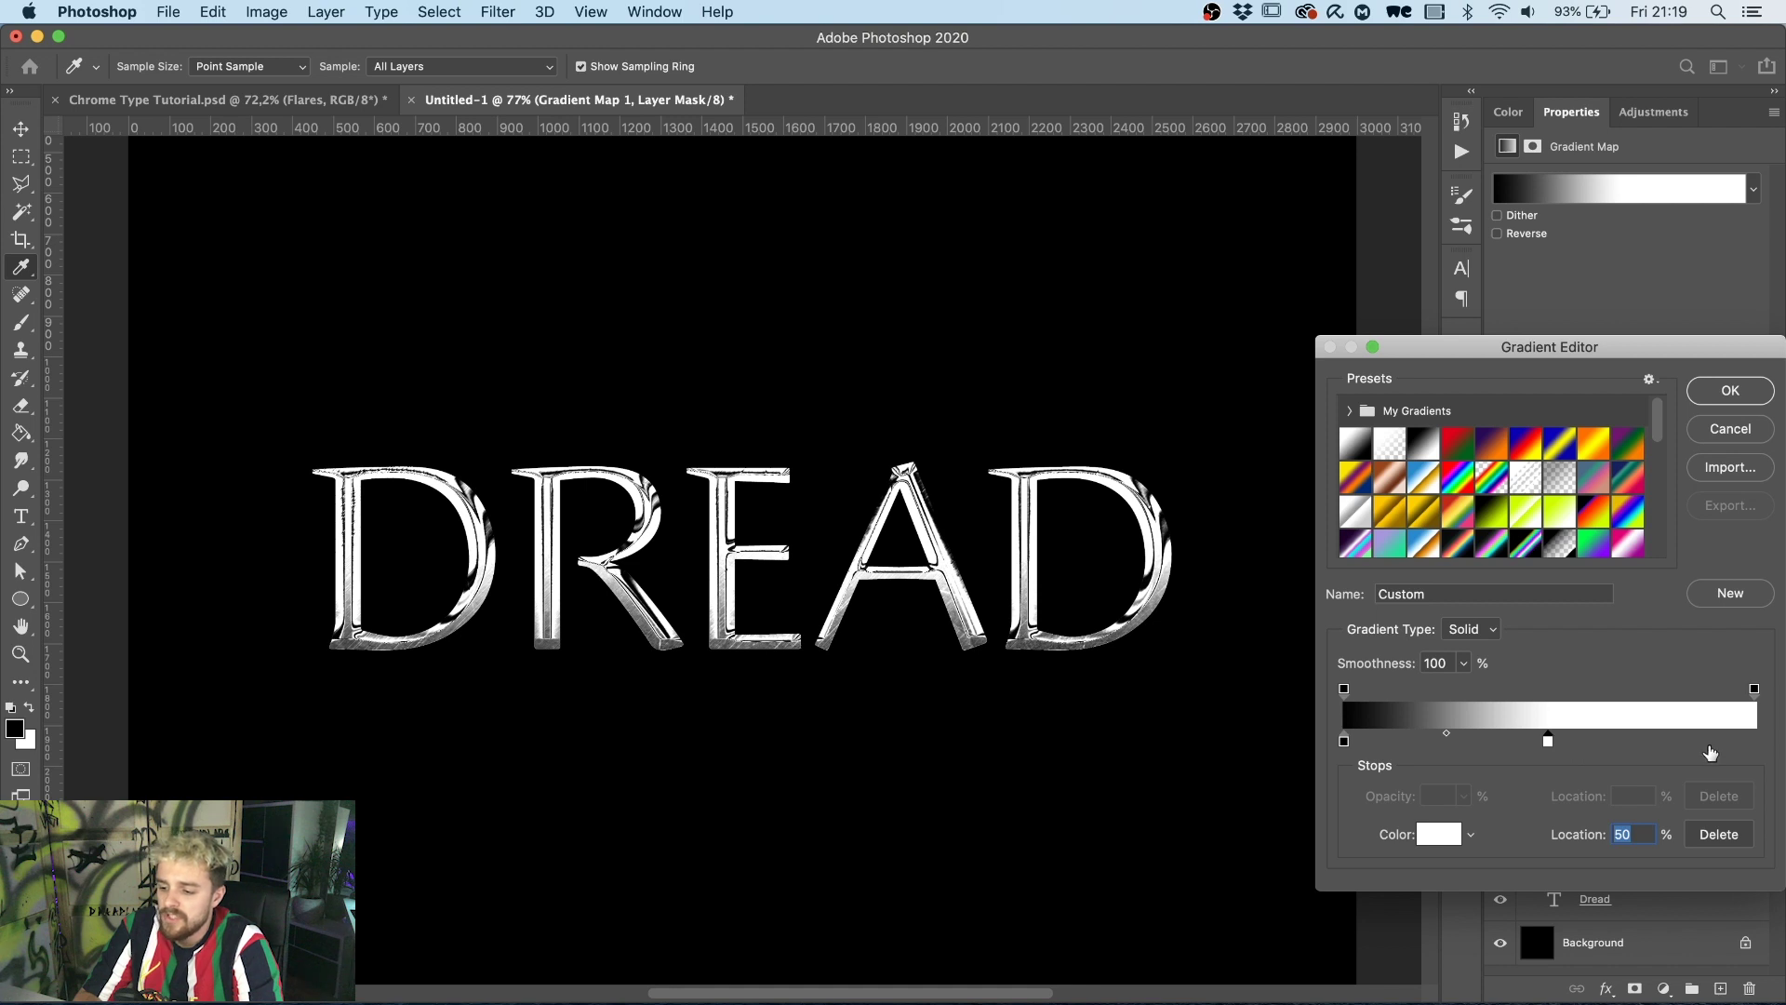
# Add a black stop at the right end and place the middle white stop at 43%.
pyautogui.moveTo(1710, 752); pyautogui.dragTo(1782, 751)
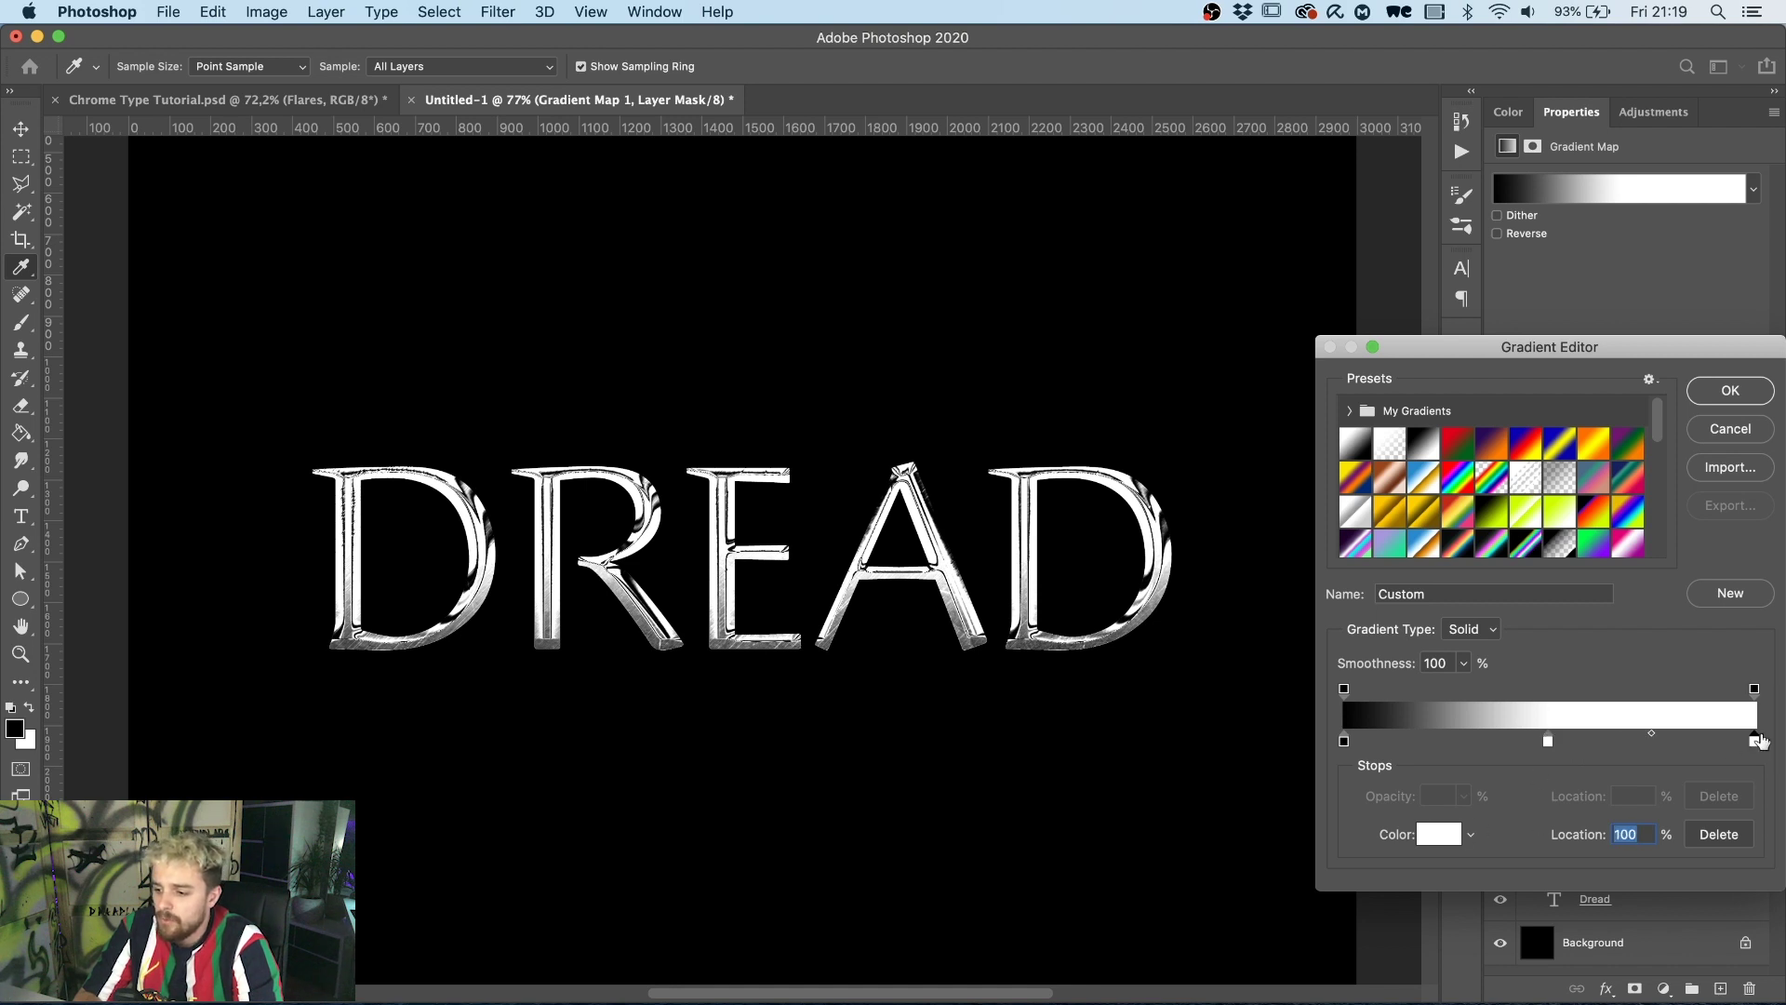
pyautogui.click(1440, 836)
pyautogui.moveTo(1349, 735); pyautogui.dragTo(1516, 861)
pyautogui.click(1697, 527)
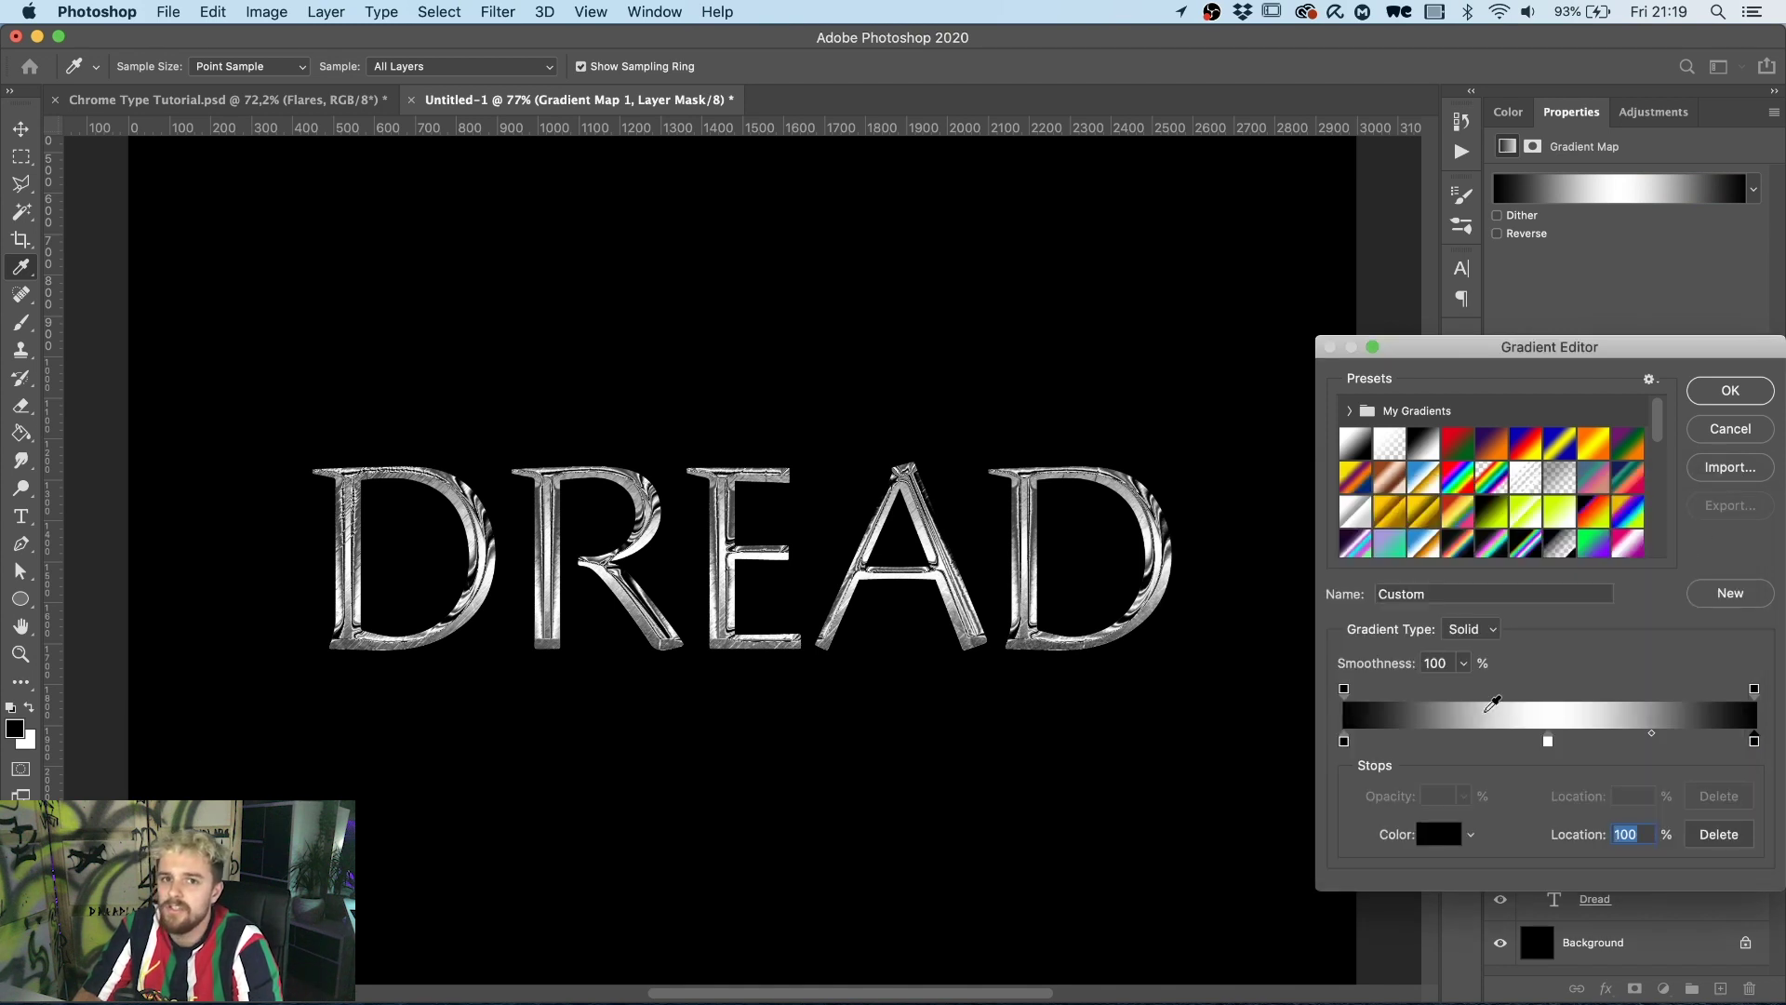
pyautogui.click(1548, 742)
pyautogui.click(1439, 833)
pyautogui.press('Return')
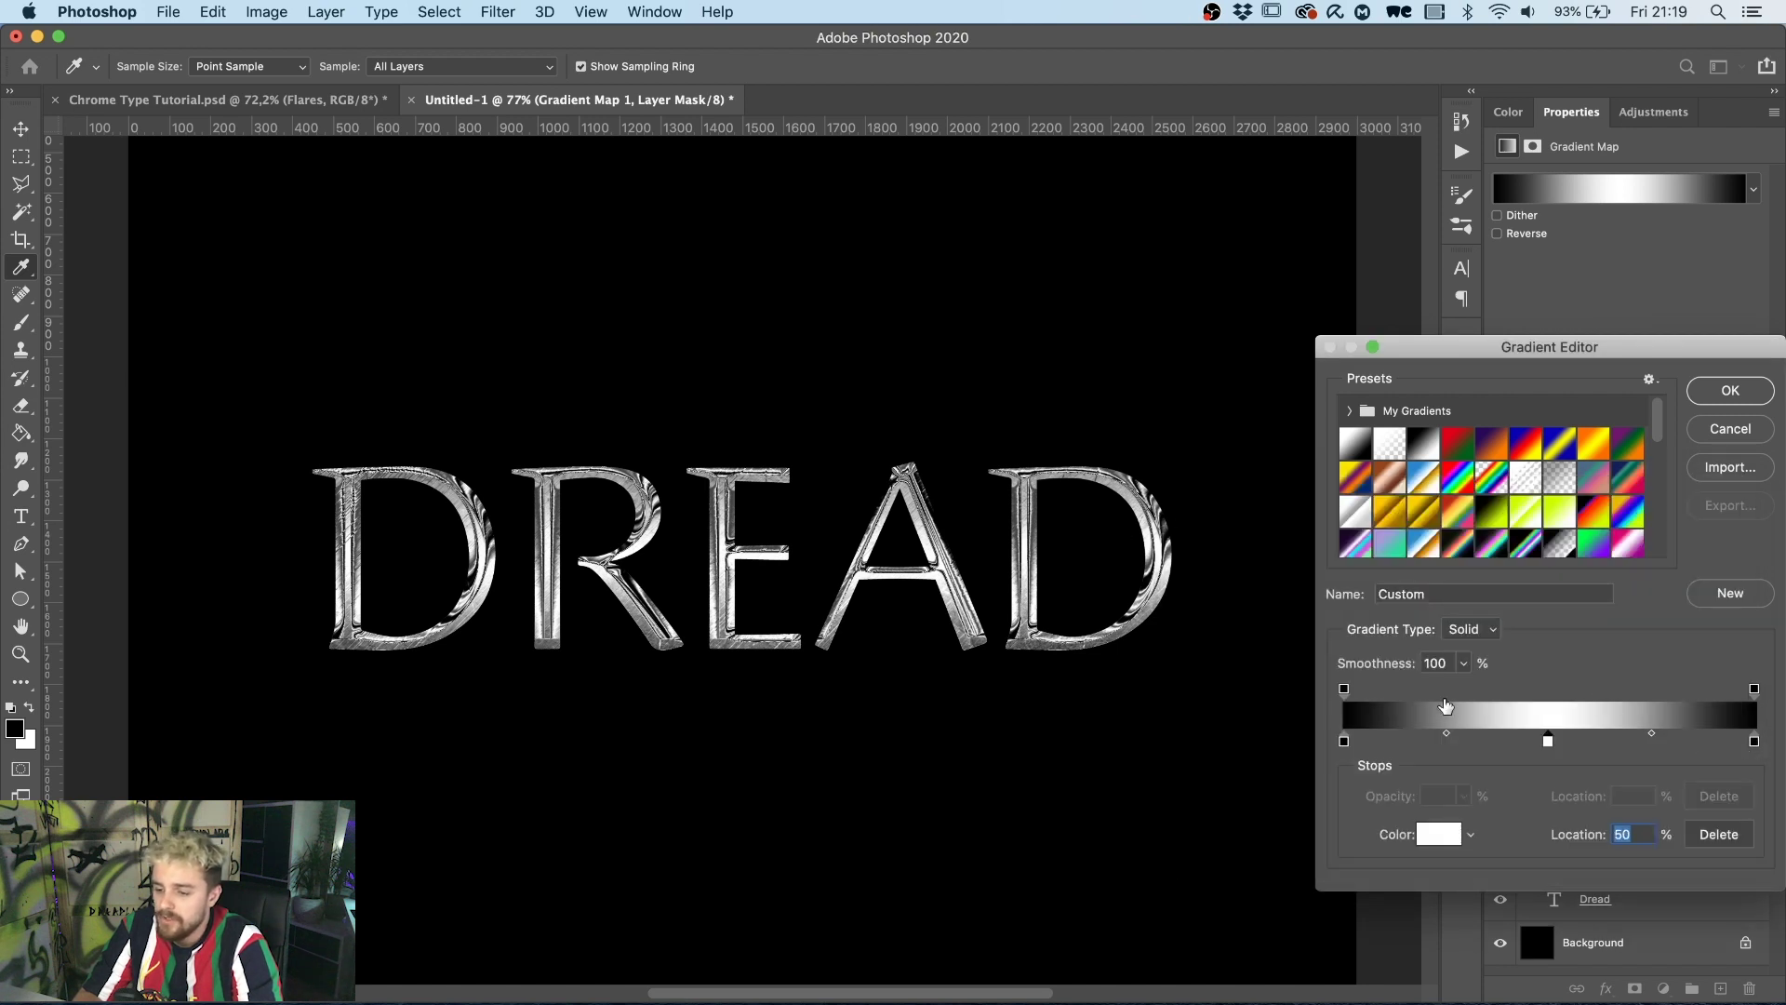
pyautogui.moveTo(1548, 740); pyautogui.dragTo(1521, 739)
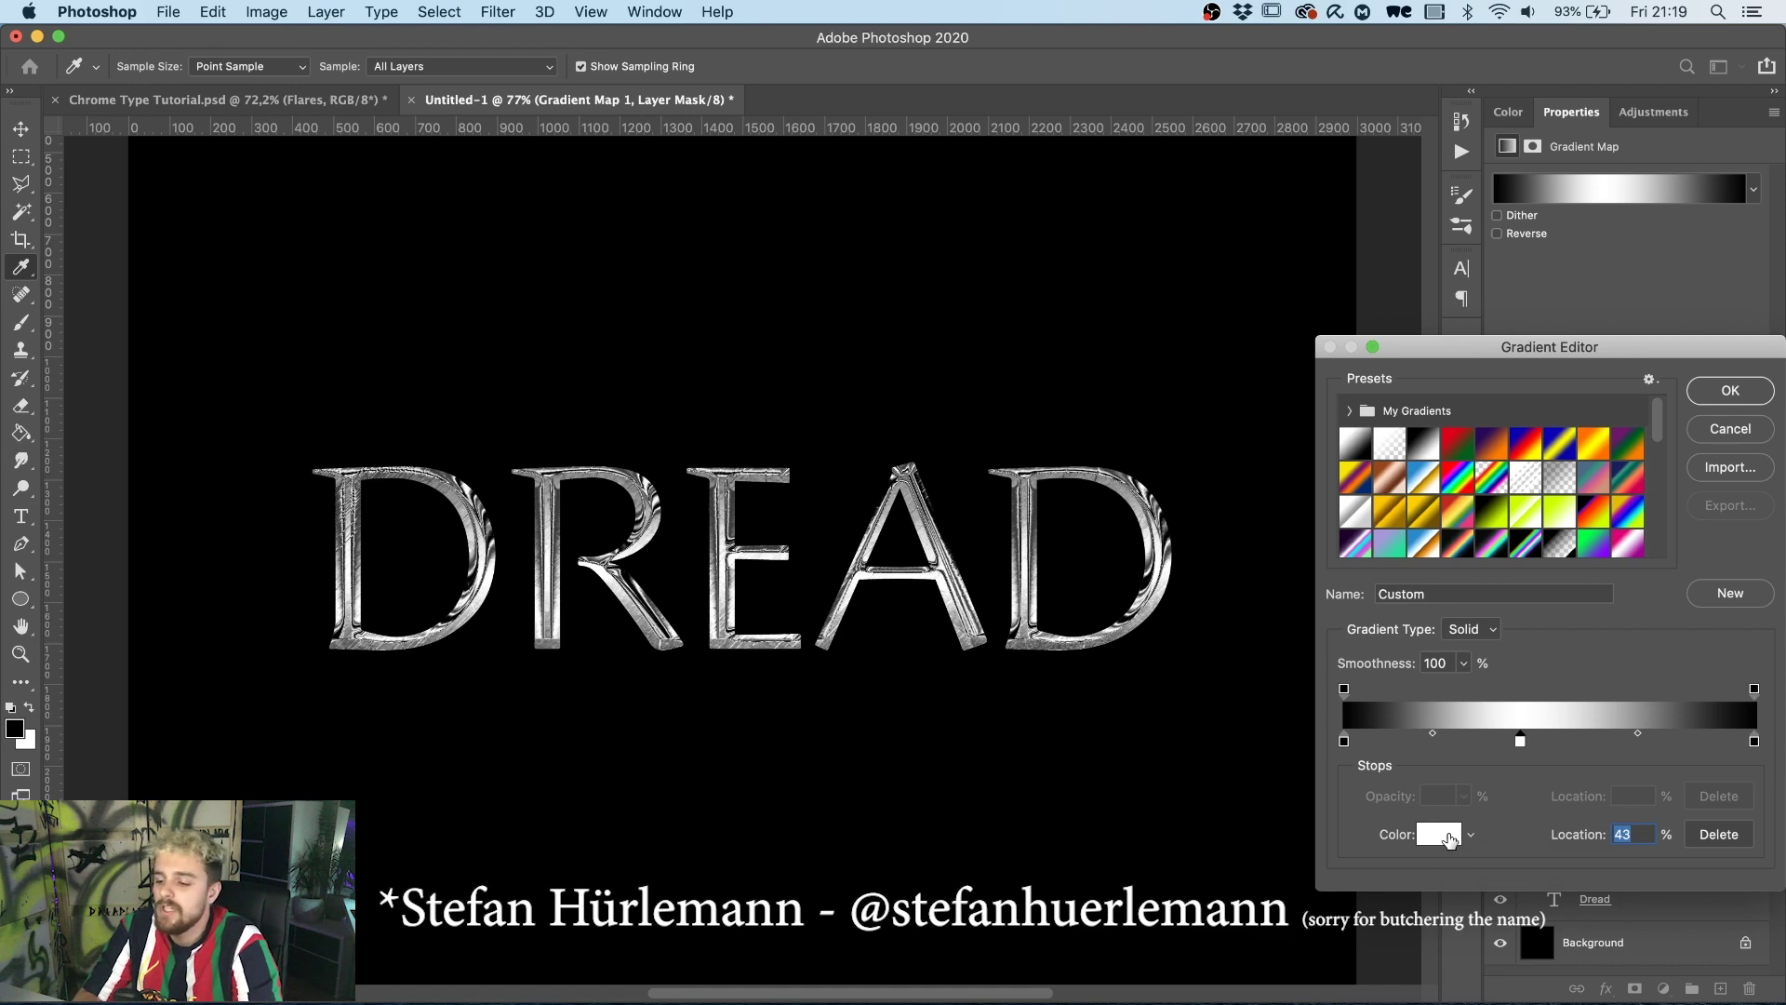
# Recolour the middle gradient stops, trying red and purple hues.
pyautogui.click(1449, 837)
pyautogui.moveTo(1470, 631); pyautogui.dragTo(1485, 530)
pyautogui.click(1438, 558)
pyautogui.press('Return')
pyautogui.click(1439, 835)
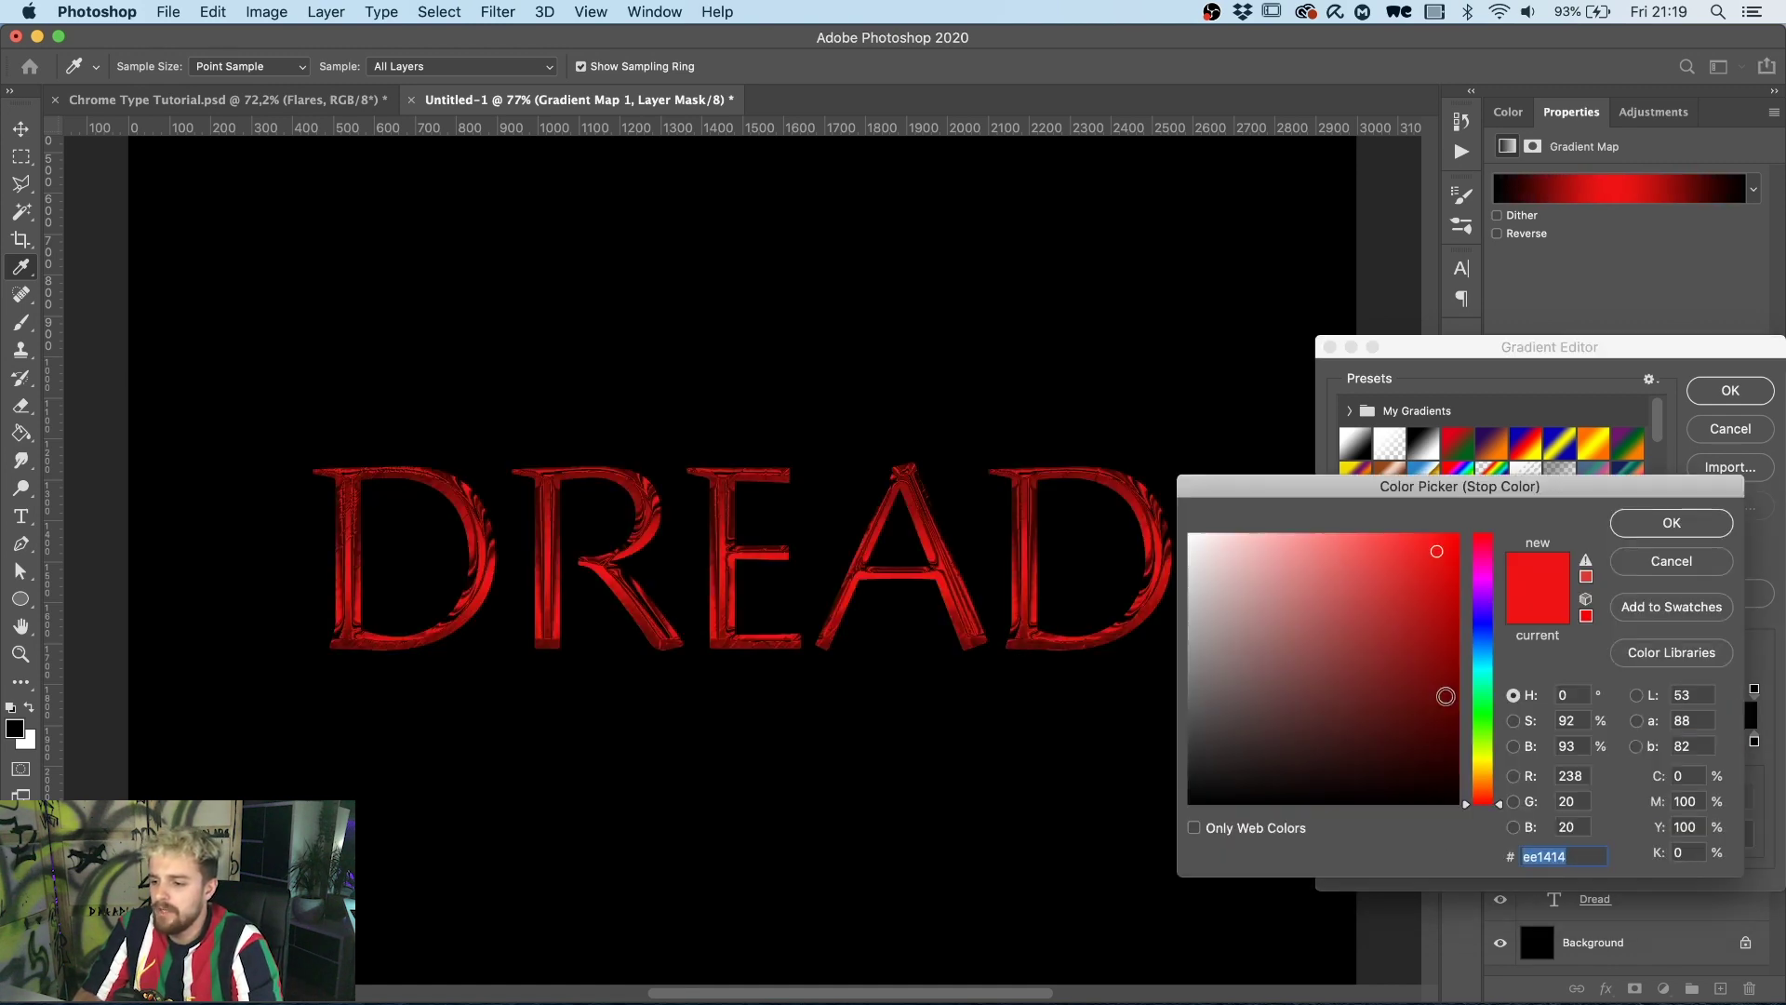
pyautogui.click(1485, 563)
pyautogui.press('Return')
pyautogui.click(1441, 834)
pyautogui.moveTo(1484, 596); pyautogui.dragTo(1477, 760)
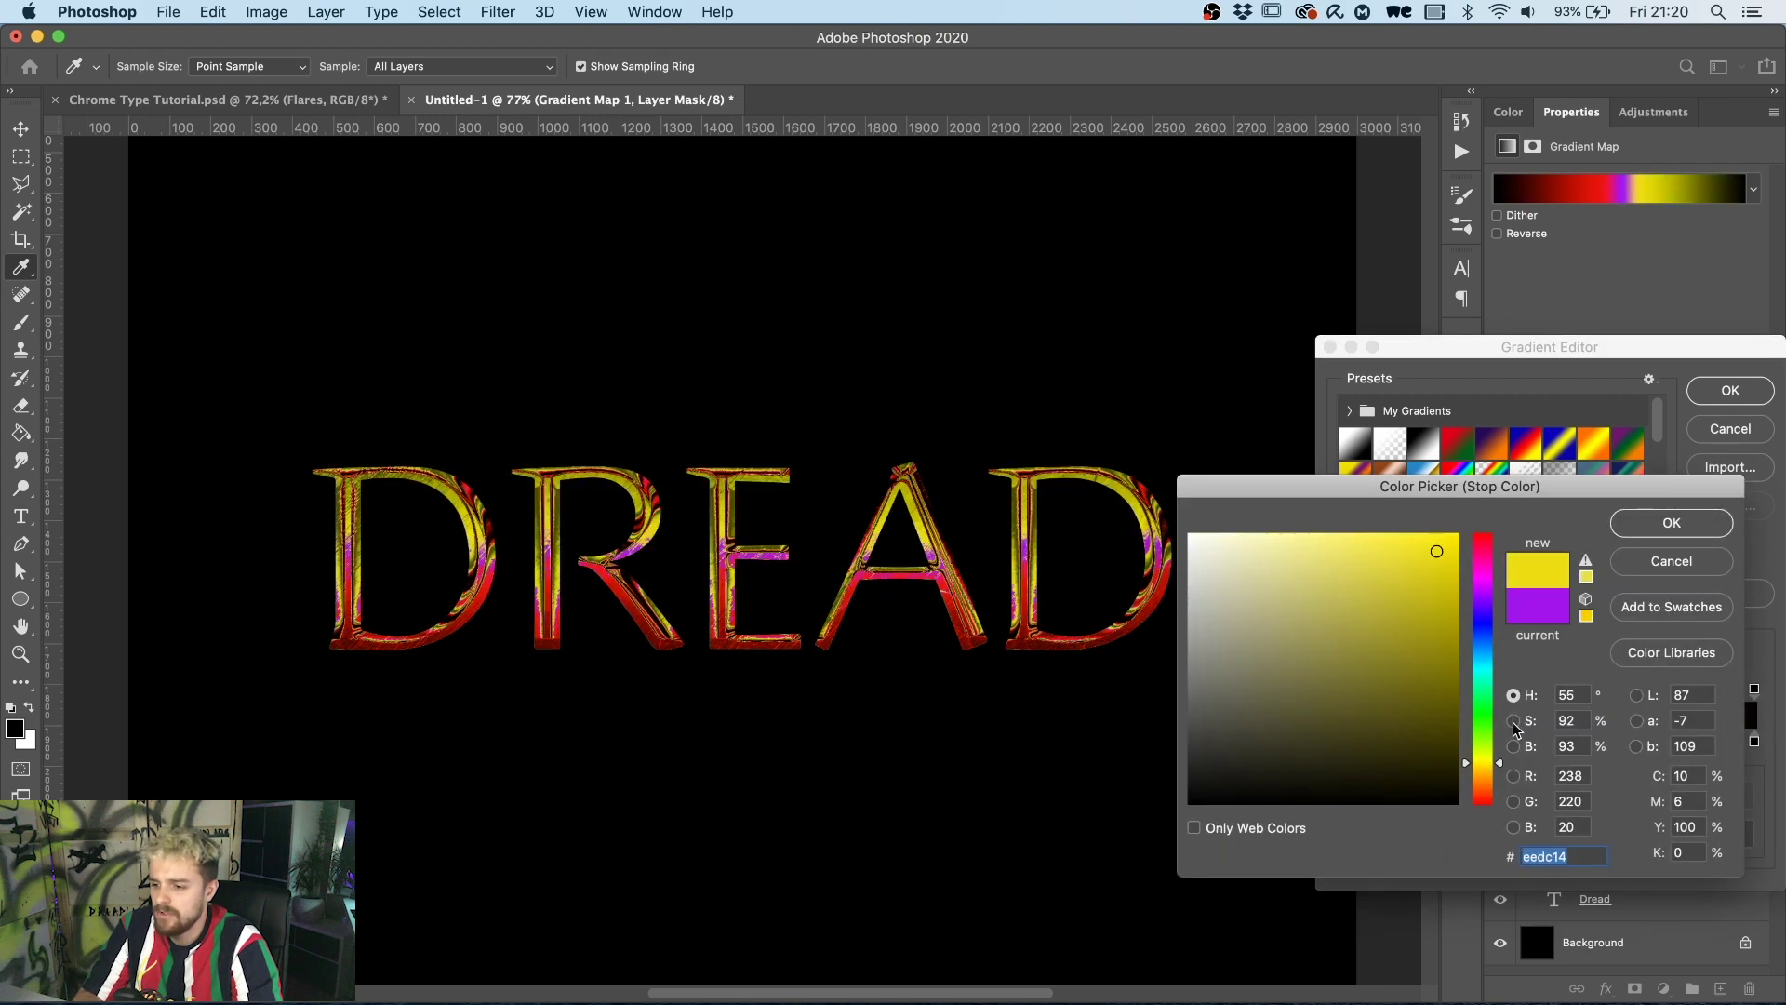
pyautogui.click(1675, 532)
# Change the purple gradient stop to blue.
pyautogui.click(1552, 740)
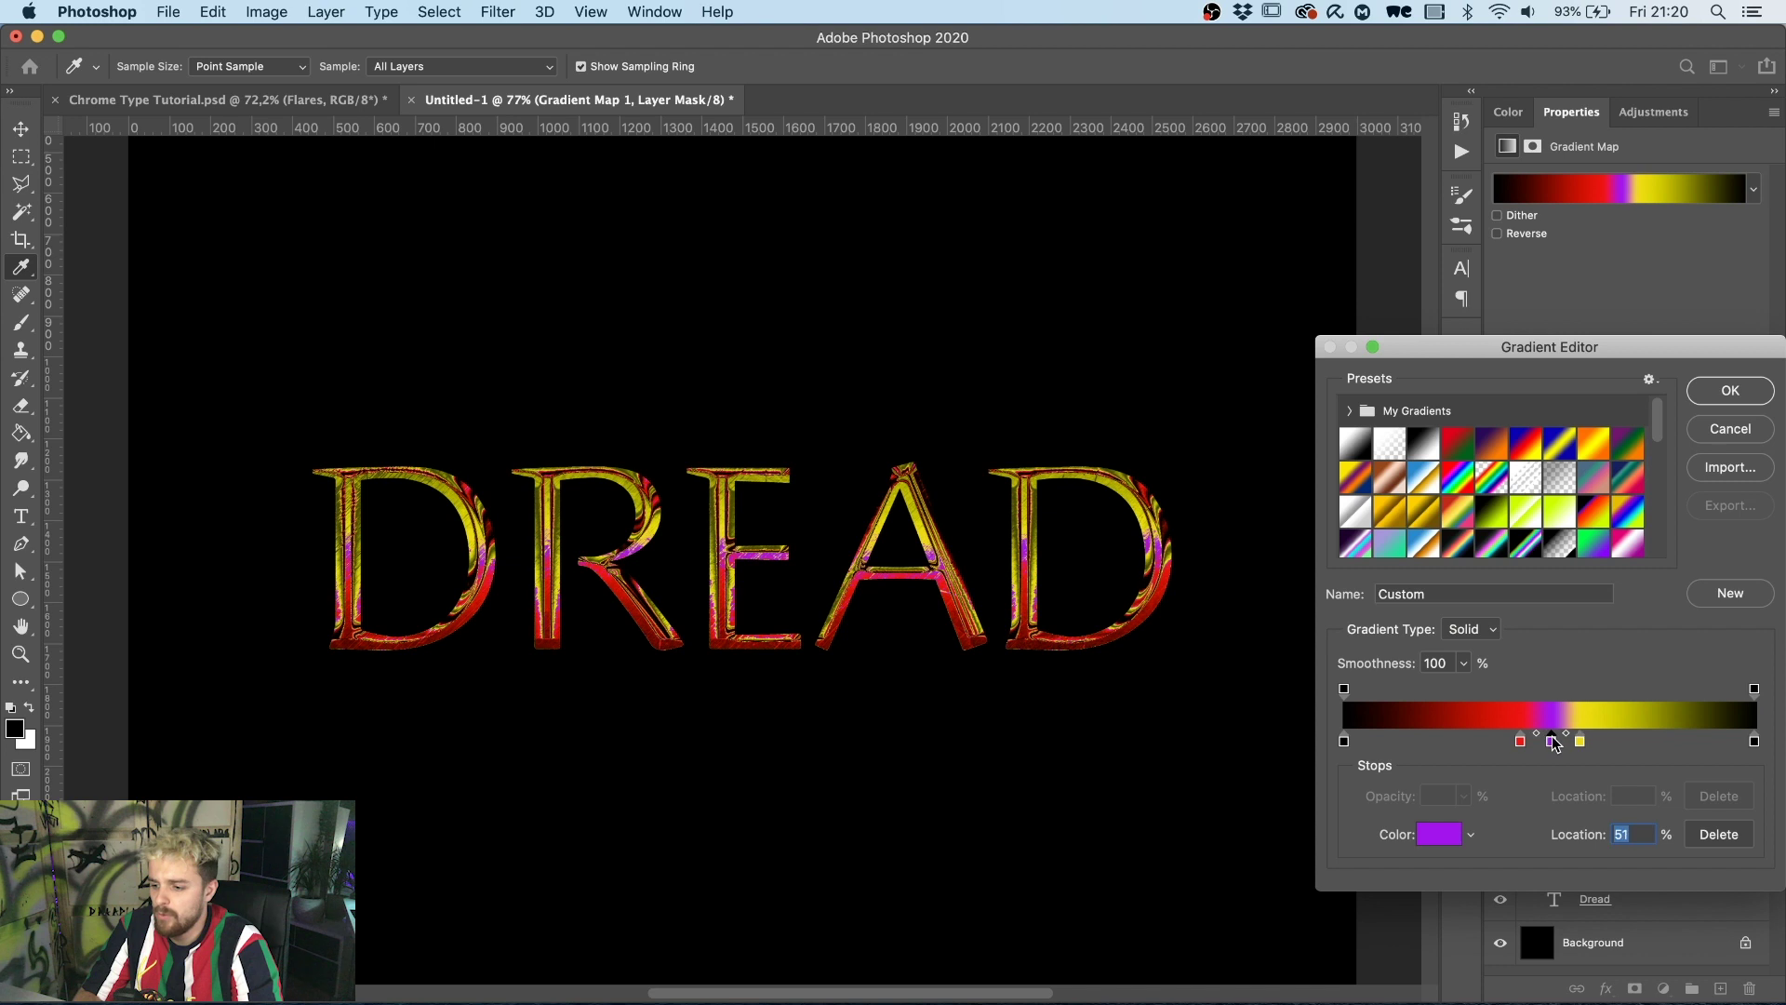
pyautogui.click(1434, 840)
pyautogui.moveTo(1485, 624); pyautogui.dragTo(1485, 639)
pyautogui.moveTo(1394, 552); pyautogui.dragTo(1365, 542)
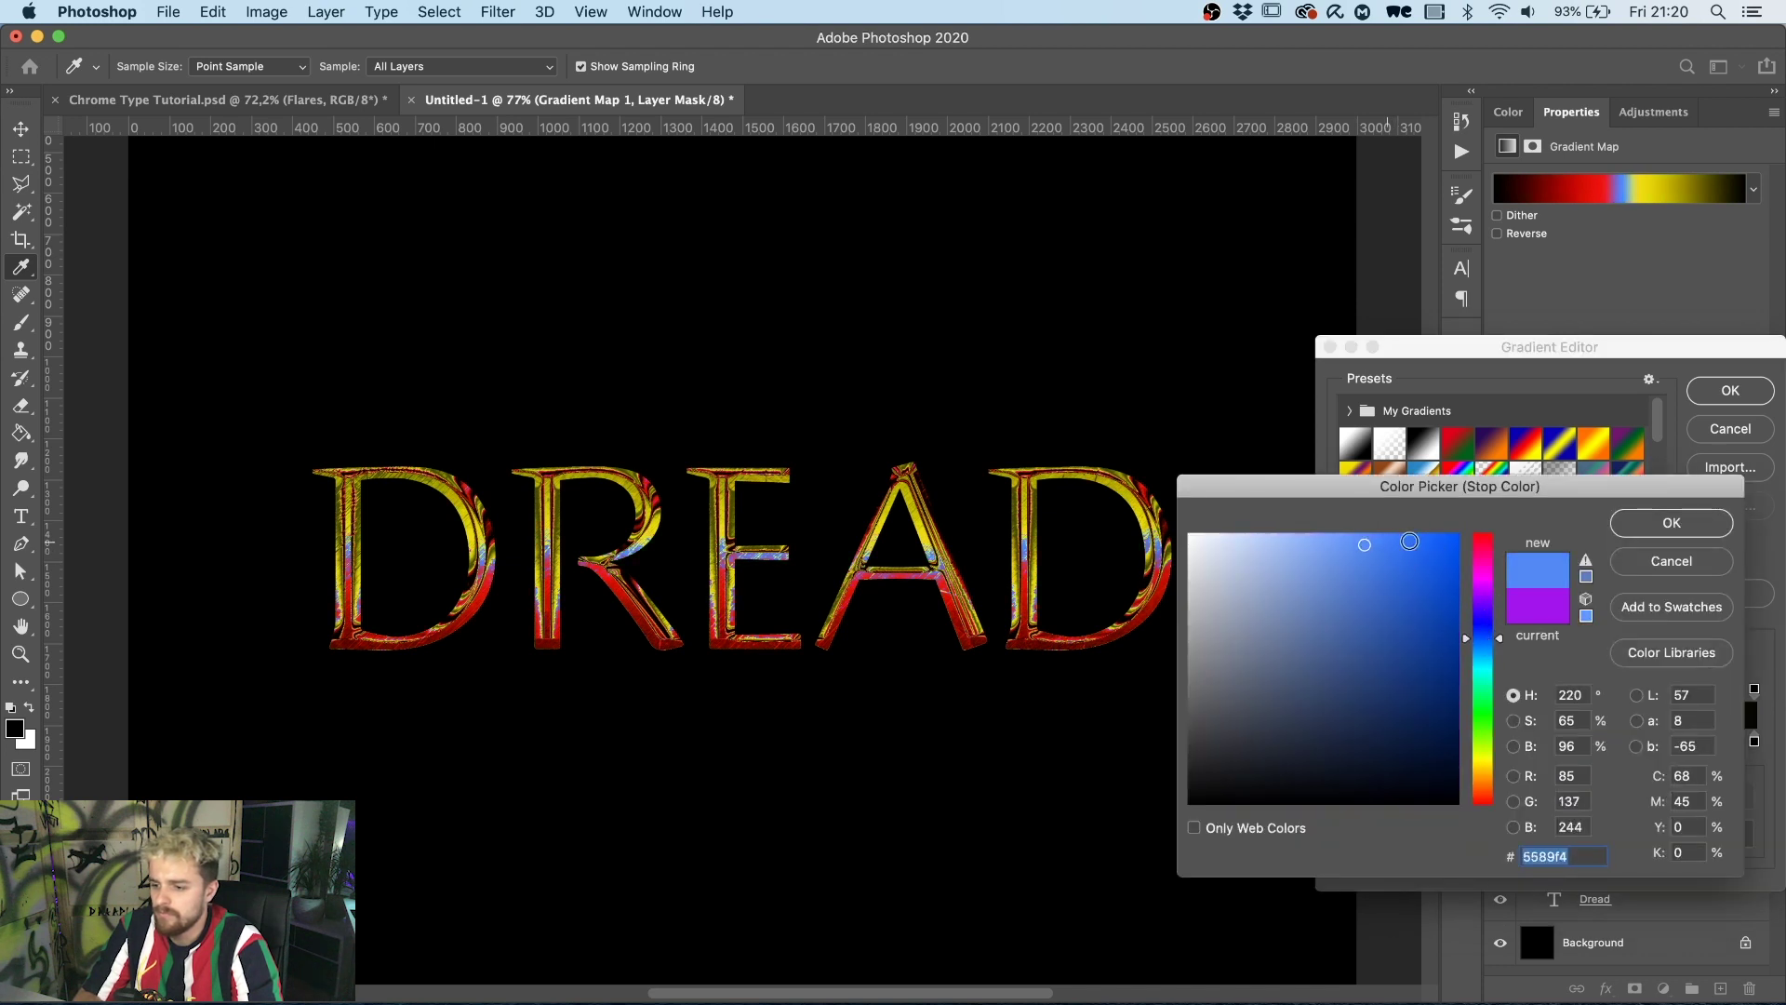
pyautogui.click(1672, 523)
# Reposition the red, yellow and black stops, with the right black at 73% and yellow at 48%.
pyautogui.moveTo(1520, 742); pyautogui.dragTo(1601, 742)
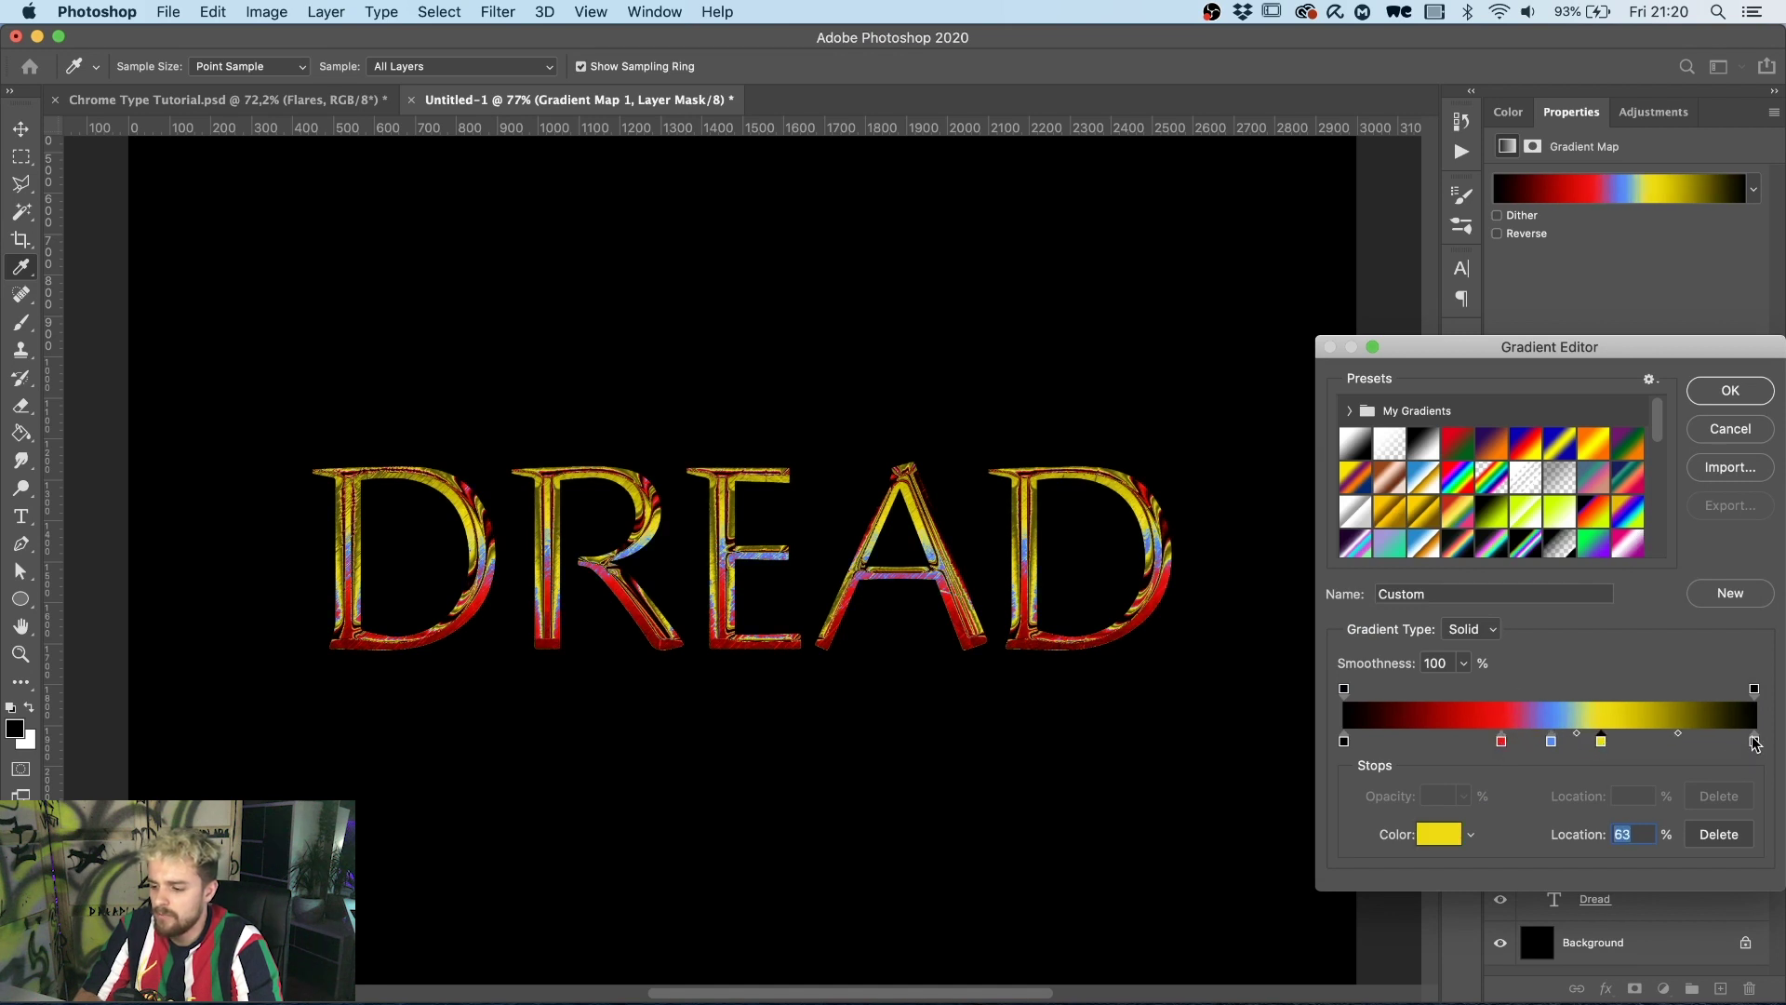
pyautogui.moveTo(1755, 742); pyautogui.dragTo(1644, 741)
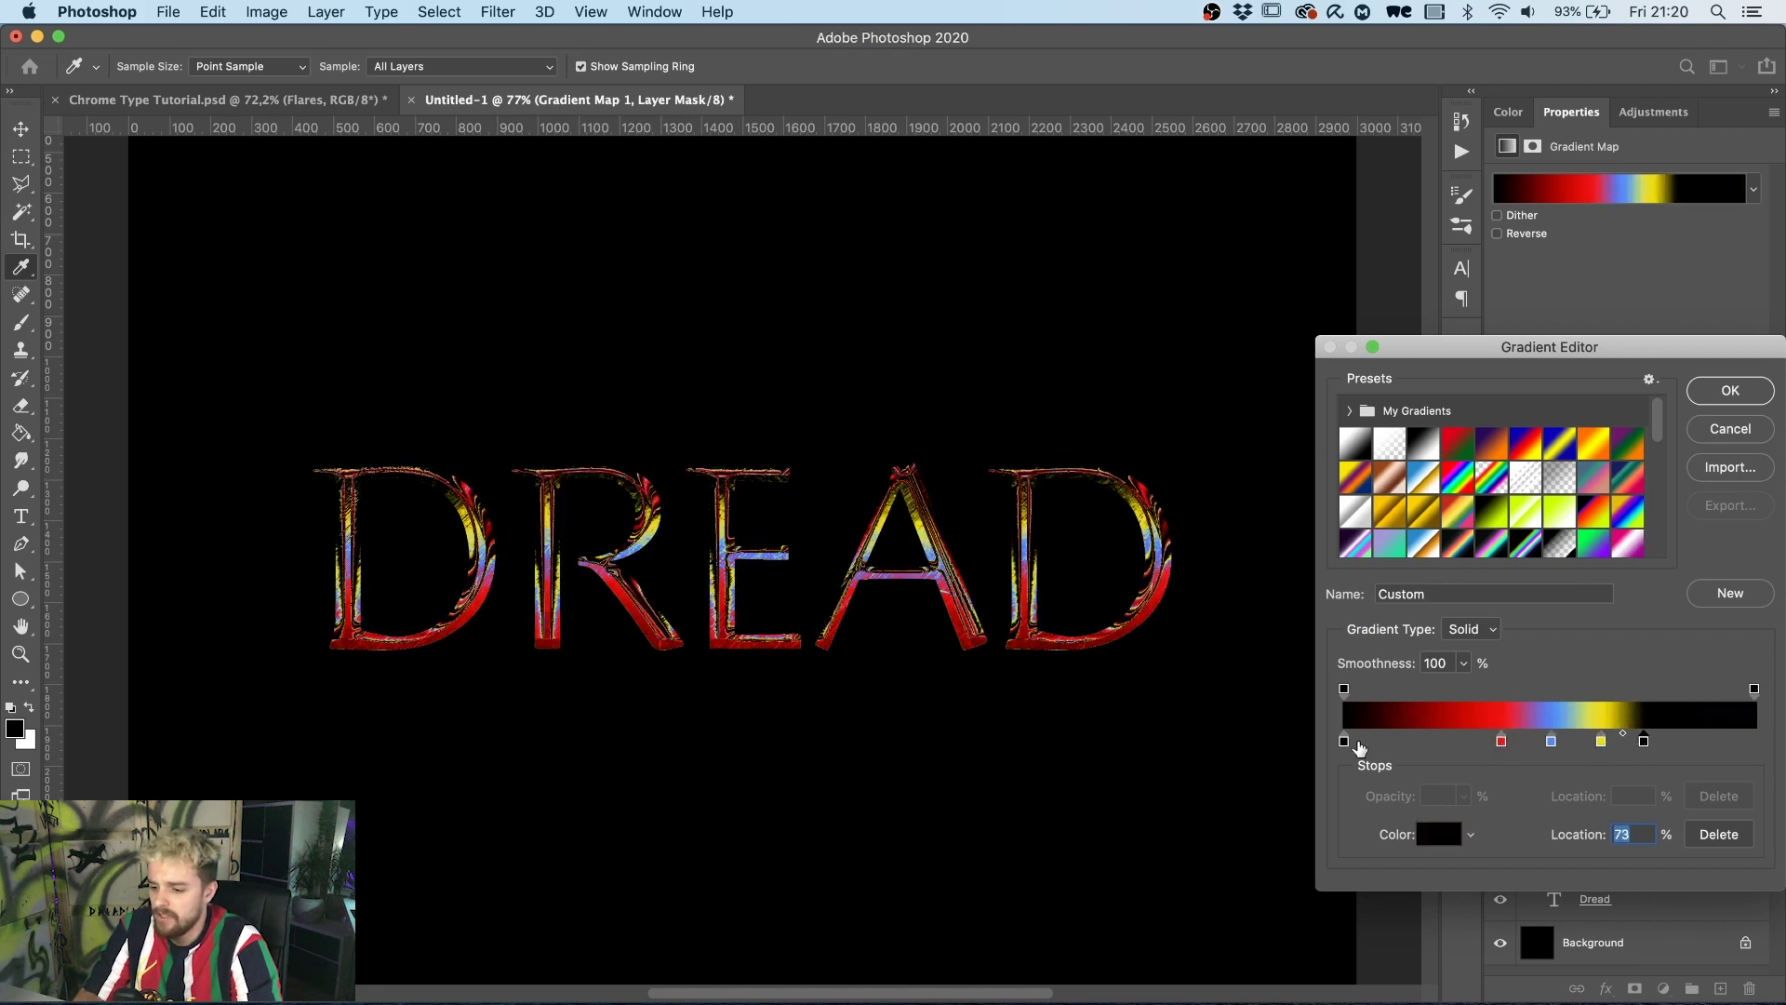
pyautogui.moveTo(1344, 741); pyautogui.dragTo(1454, 741)
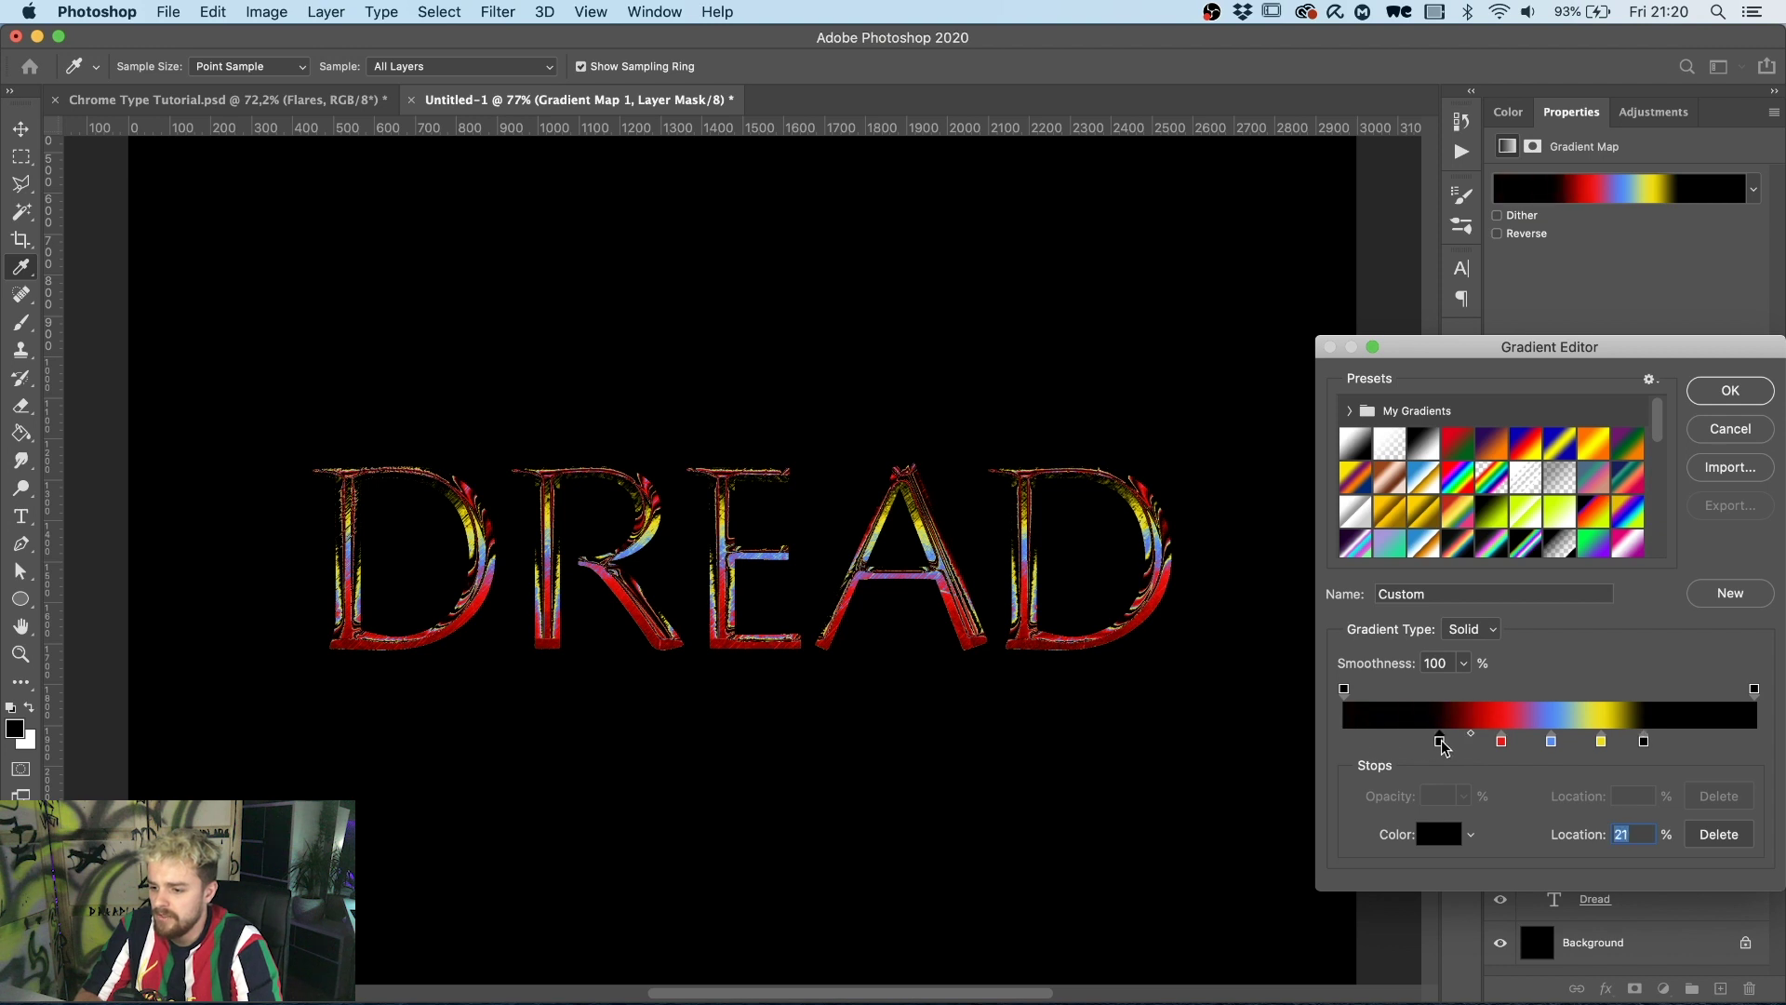
pyautogui.click(1602, 742)
pyautogui.moveTo(1602, 741); pyautogui.dragTo(1674, 741)
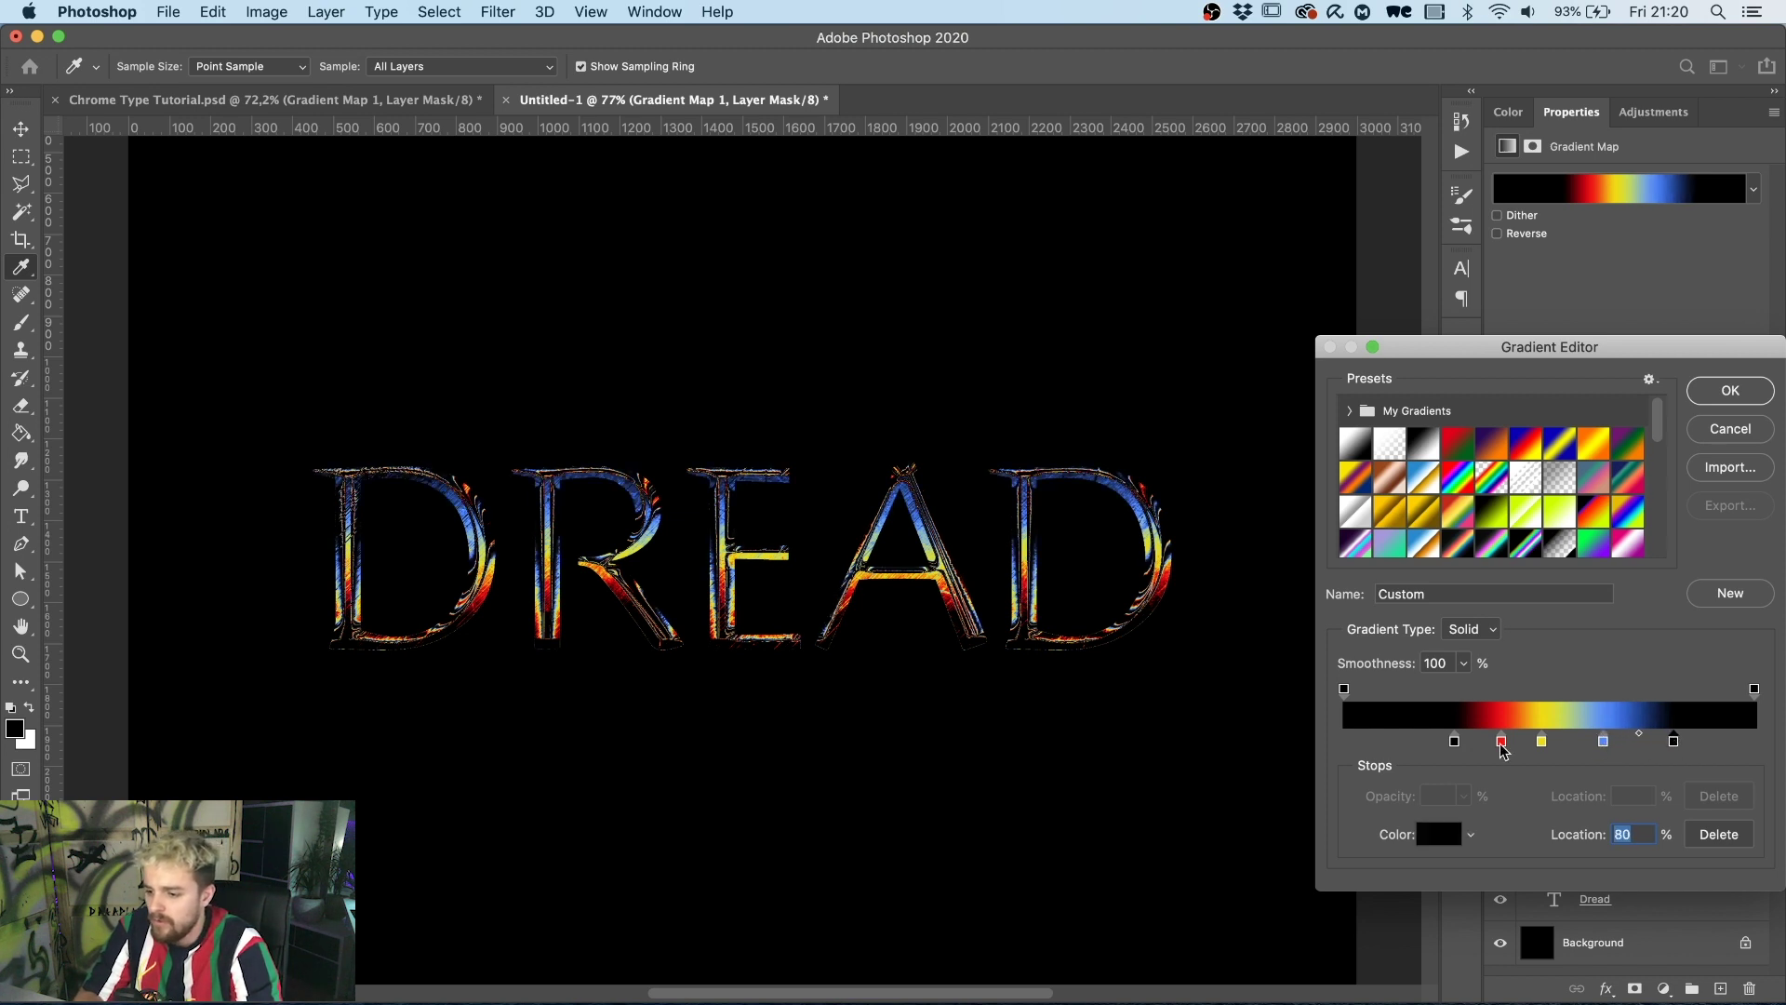
pyautogui.moveTo(1455, 742); pyautogui.dragTo(1440, 741)
# Tint the yellow stop slightly toward green and deepen the blue stop.
pyautogui.click(1542, 741)
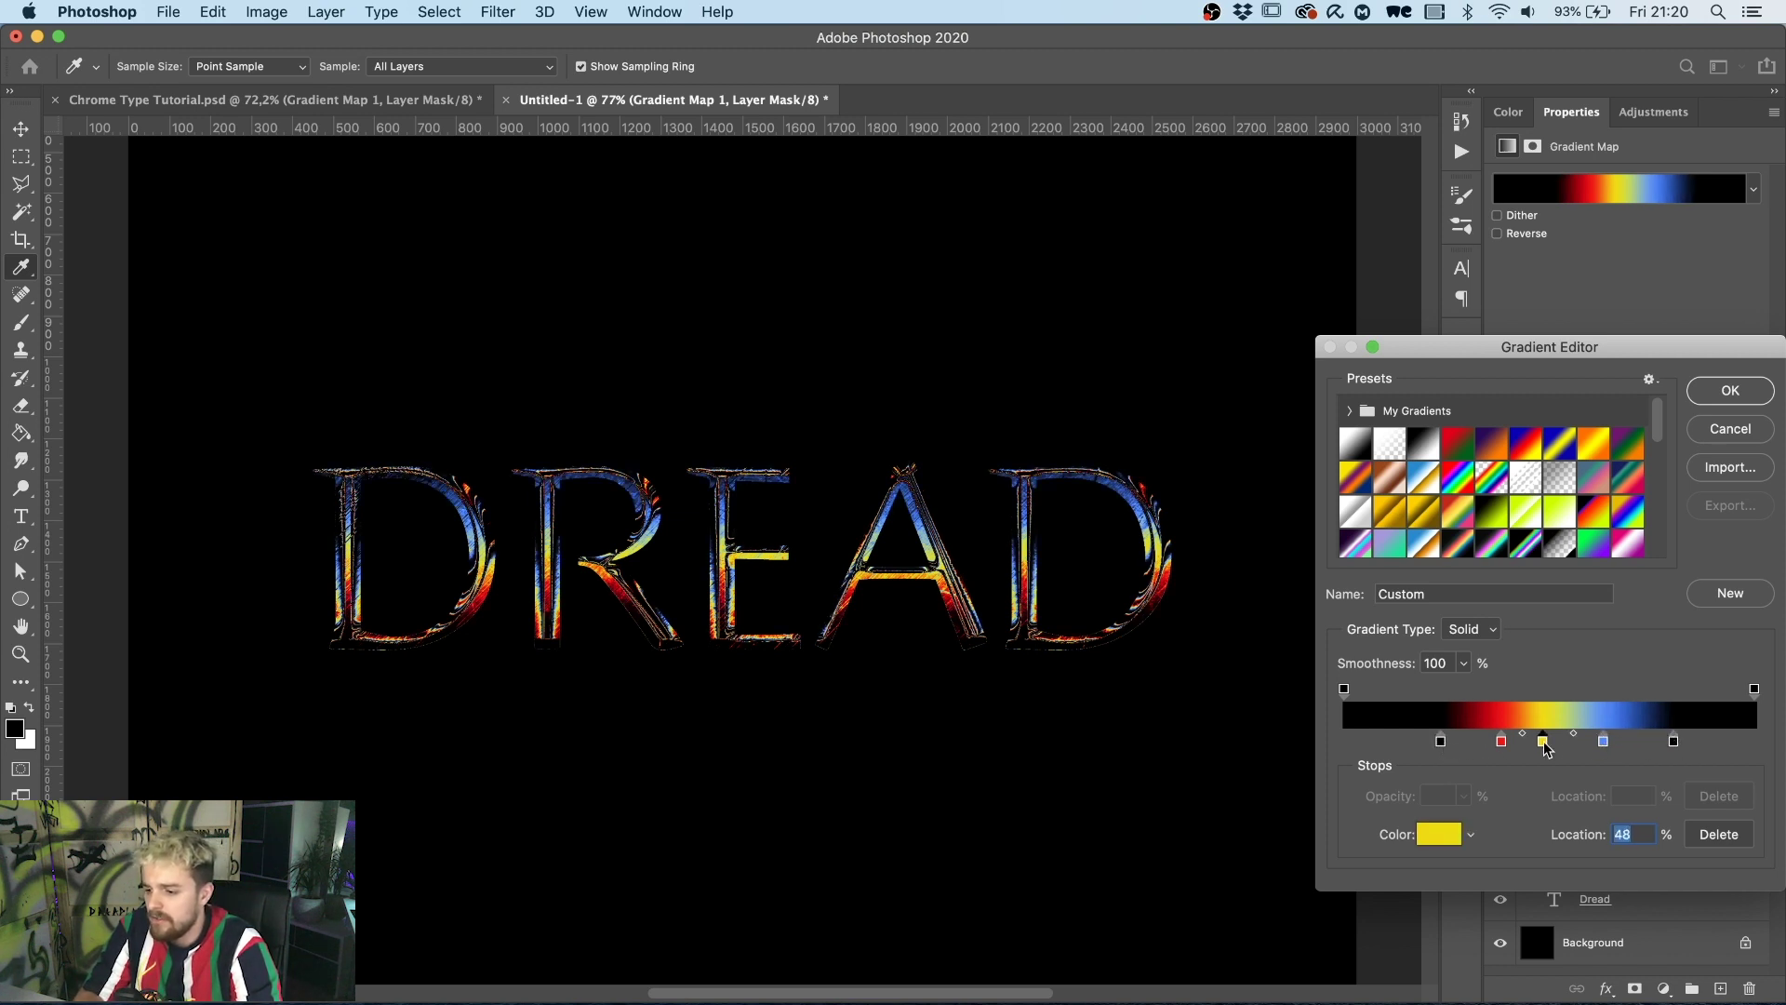
pyautogui.click(1457, 828)
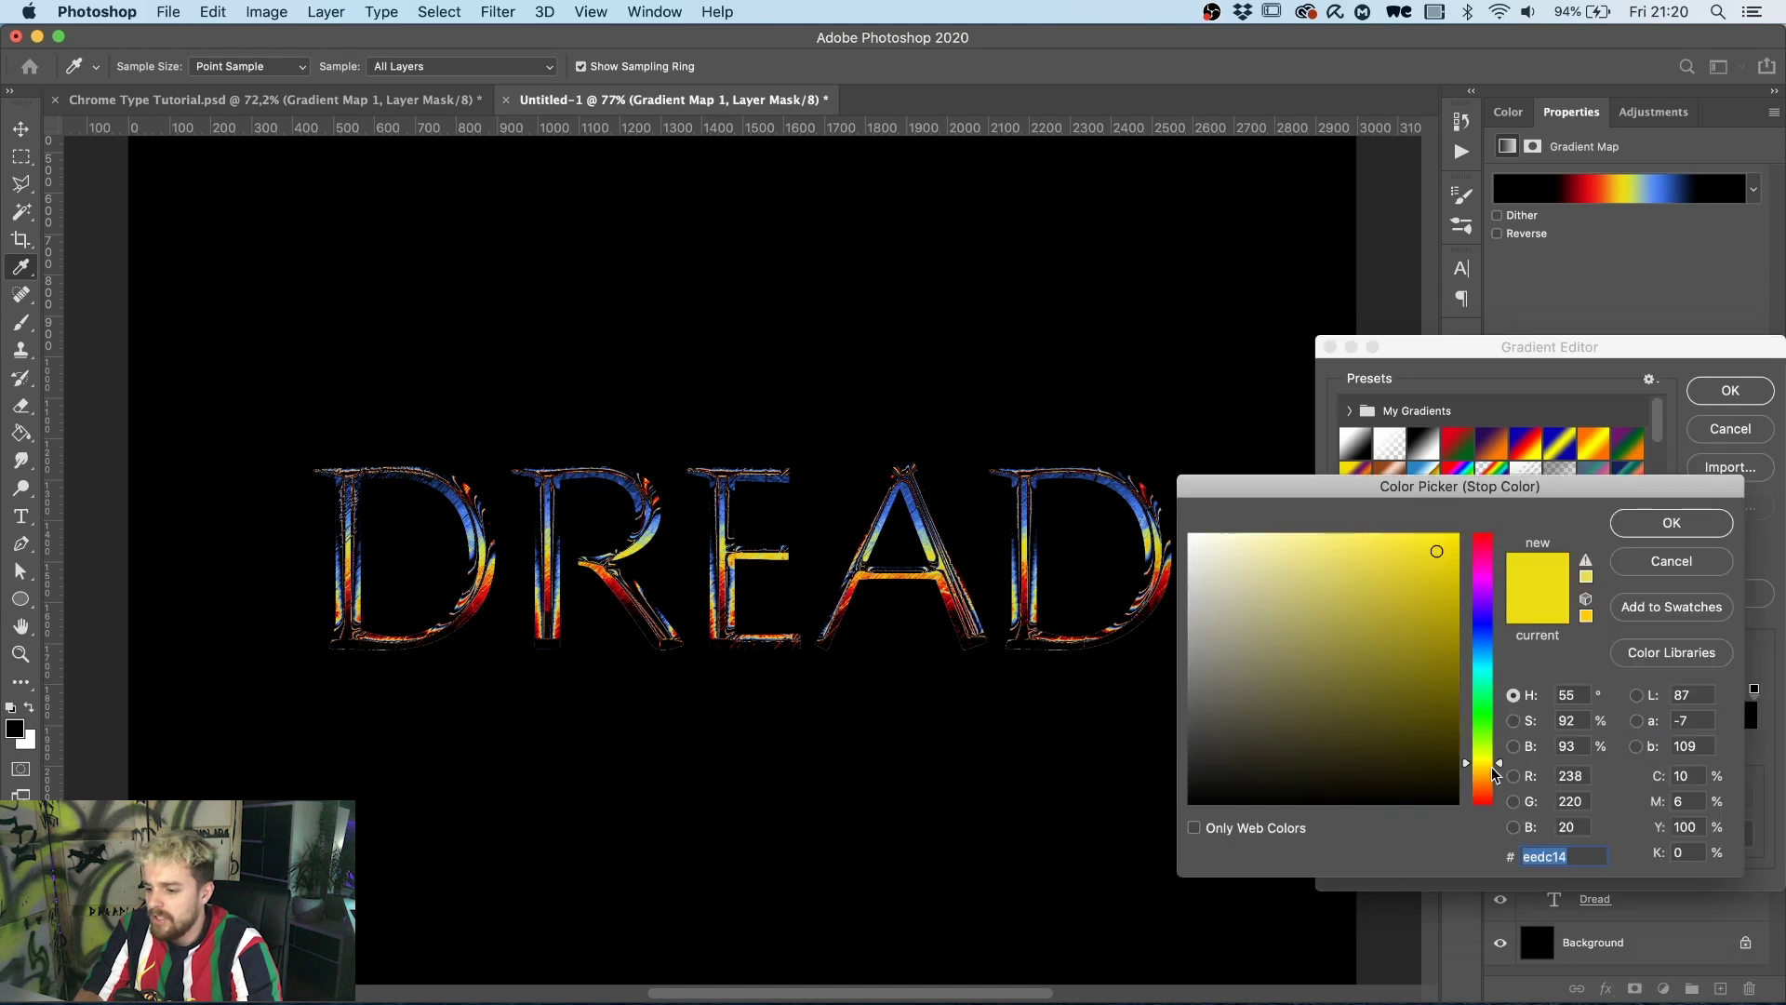
pyautogui.moveTo(1485, 761); pyautogui.dragTo(1485, 757)
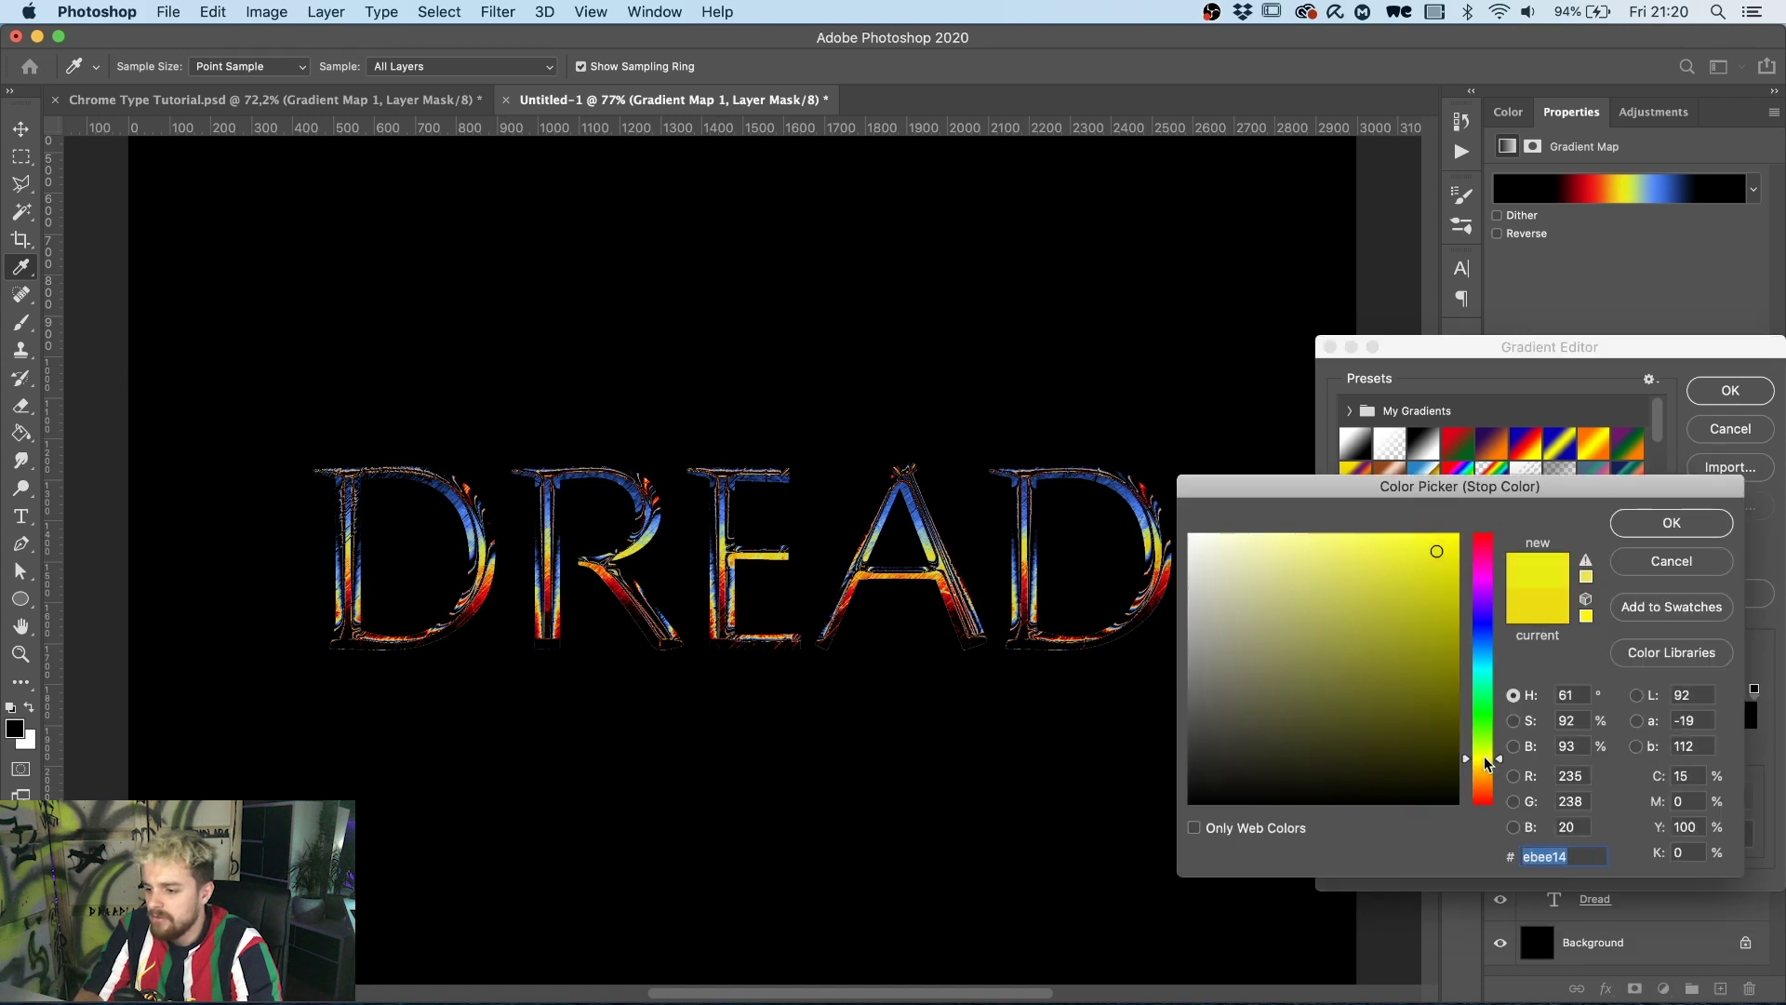
pyautogui.click(1659, 524)
pyautogui.click(1619, 742)
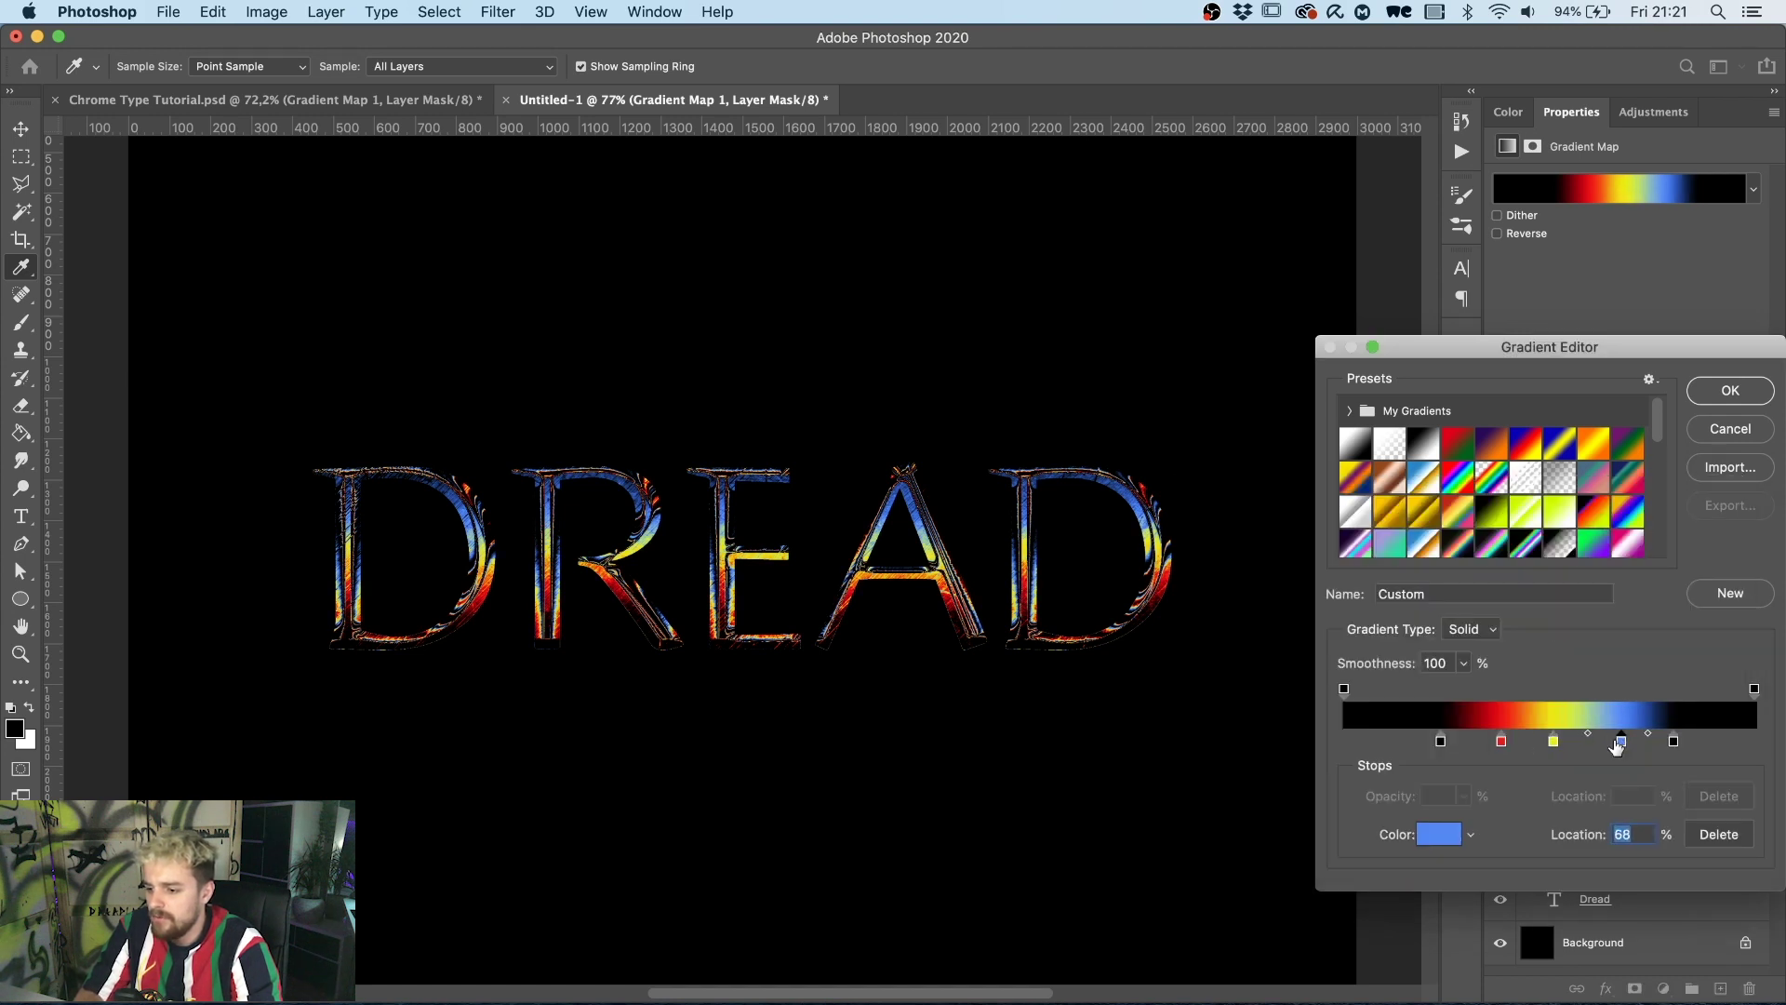
pyautogui.click(1451, 830)
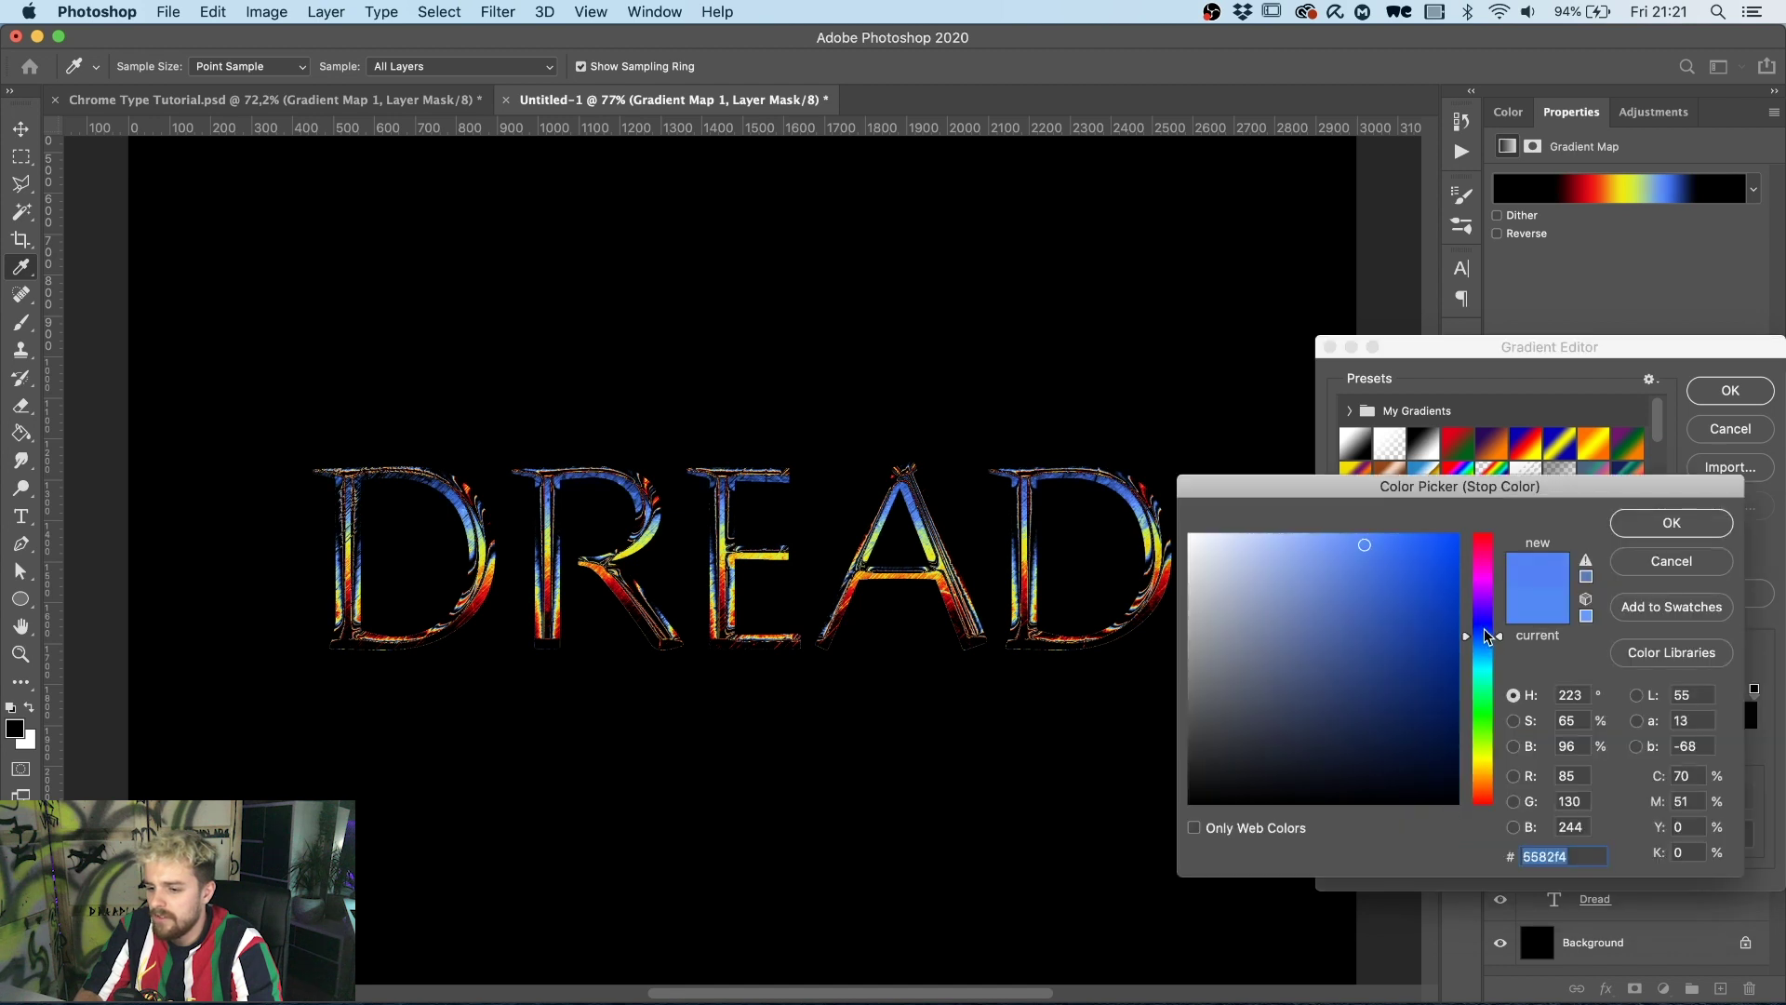
pyautogui.moveTo(1486, 636); pyautogui.dragTo(1486, 628)
pyautogui.moveTo(1396, 578); pyautogui.dragTo(1430, 575)
pyautogui.click(1671, 523)
pyautogui.click(1501, 742)
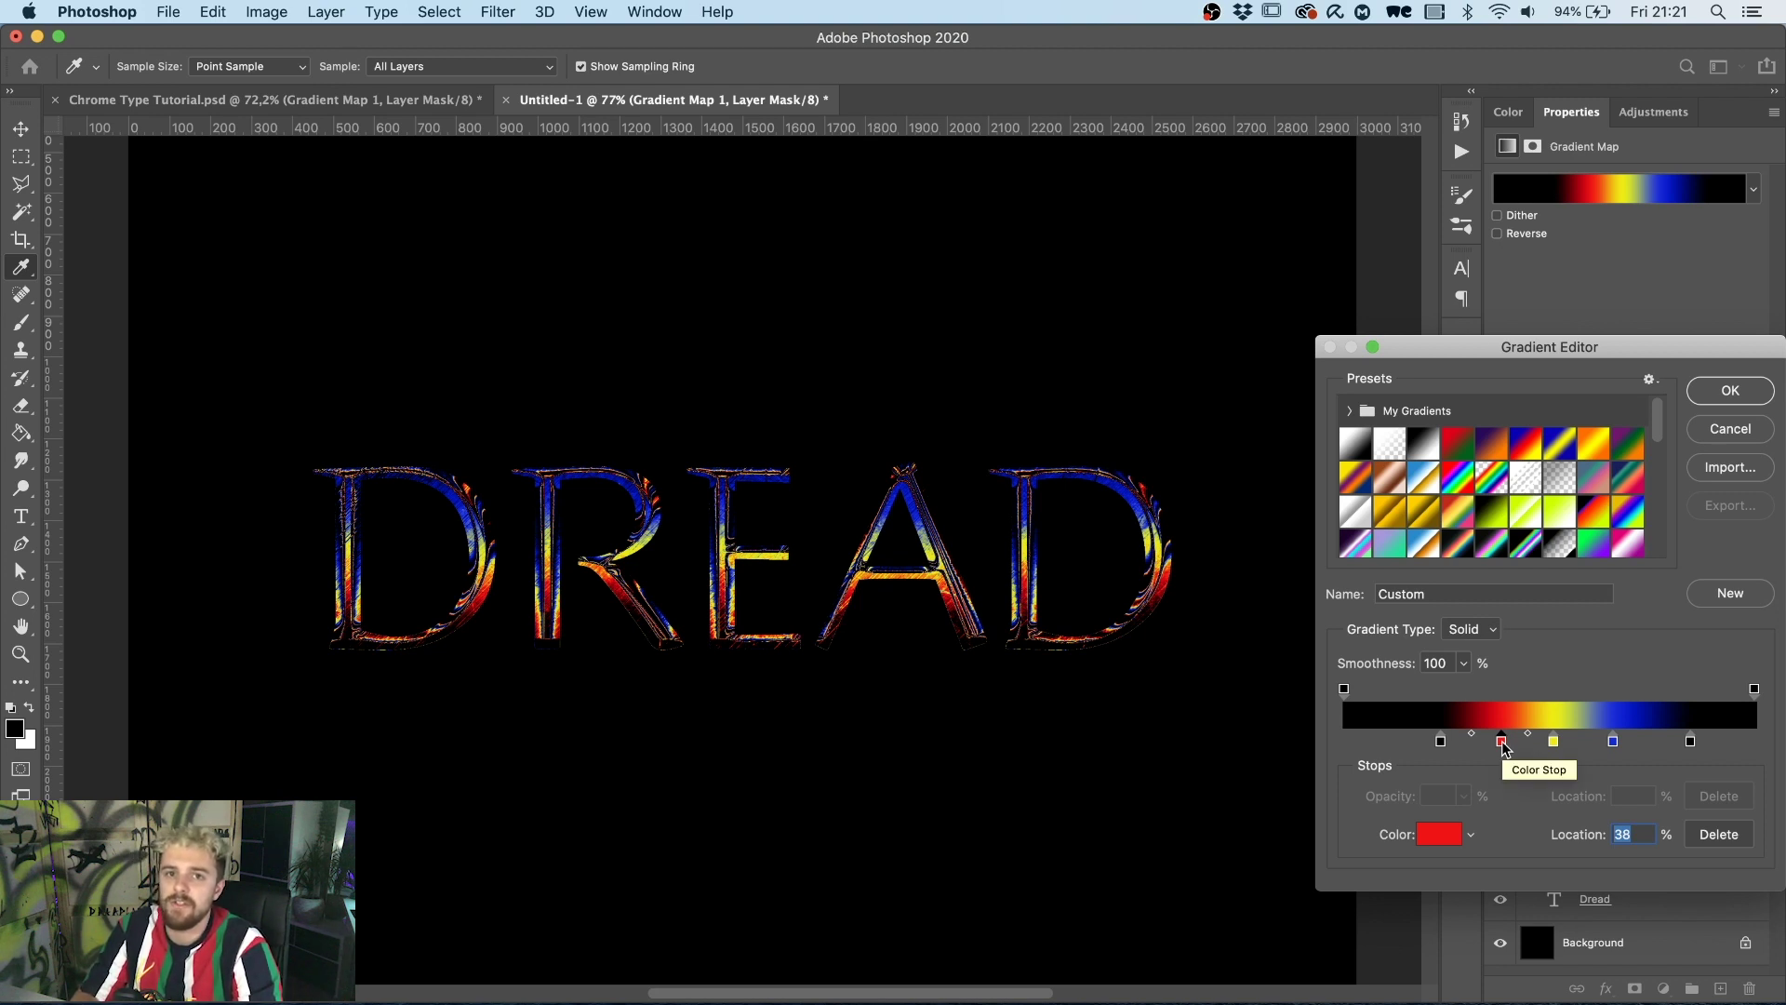
# Keep the lightened sky-blue gradient on Gradient Map 1.
pyautogui.click(1730, 390)
pyautogui.press('v')
pyautogui.hotkey('ctrl', 'z')
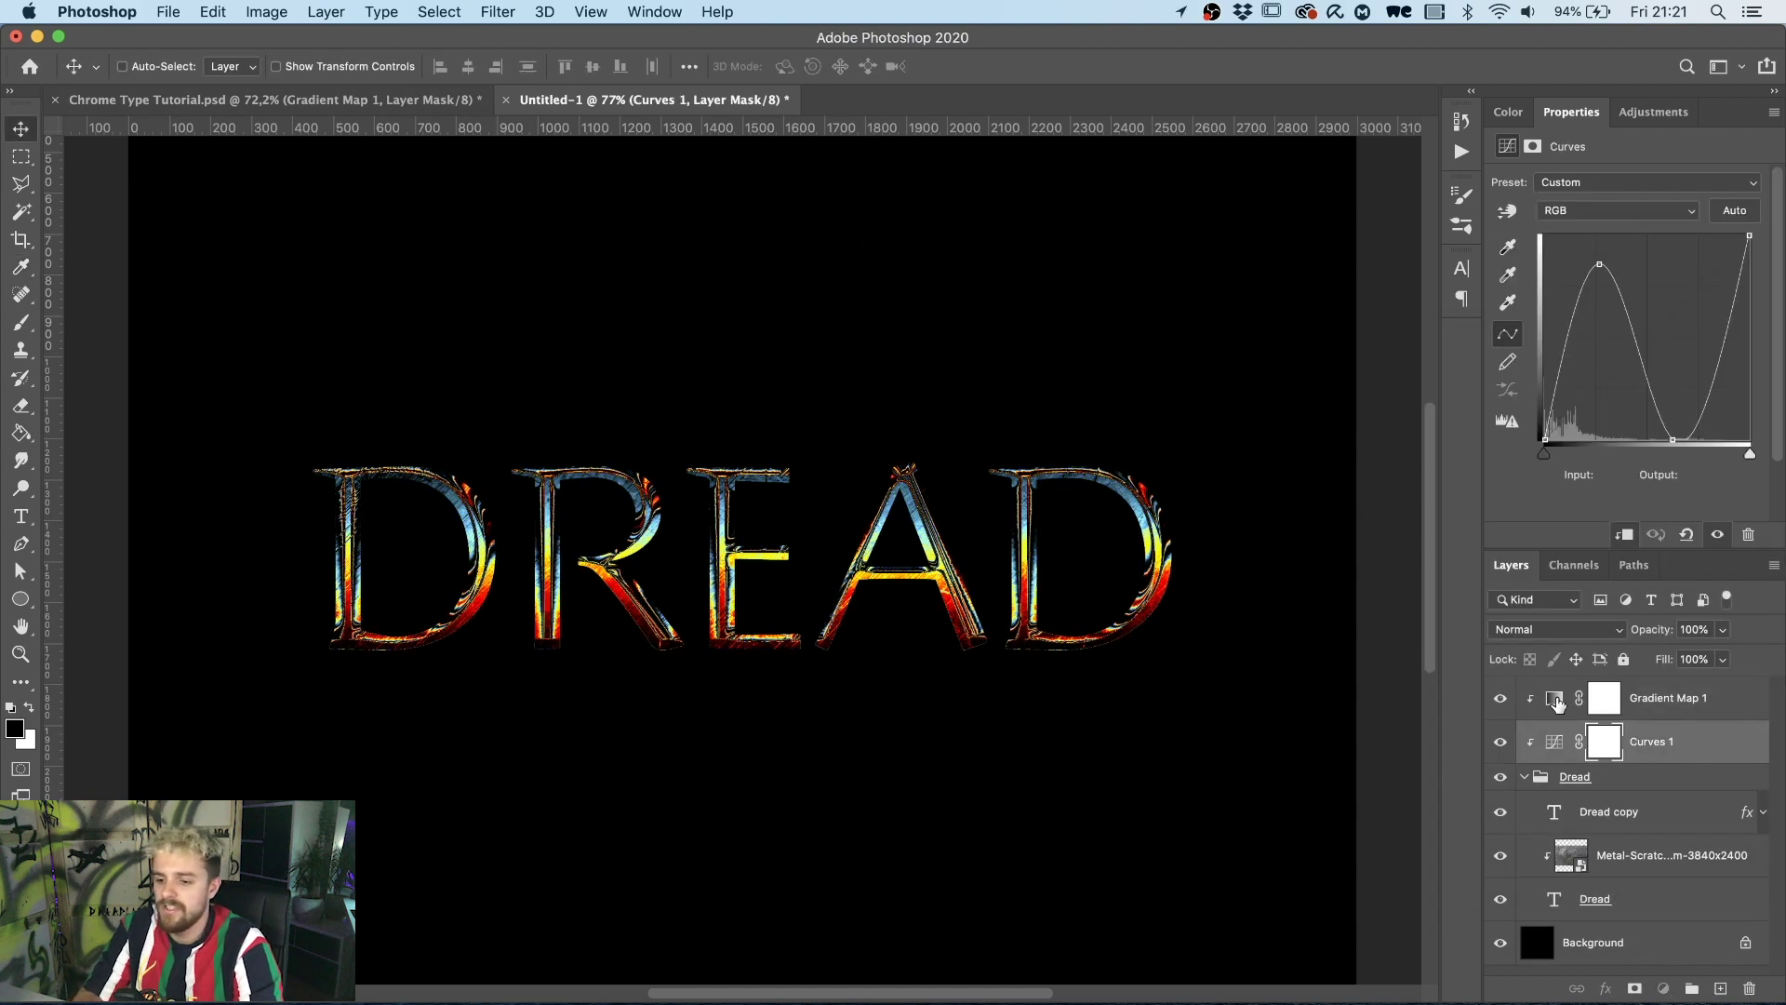
pyautogui.click(1563, 707)
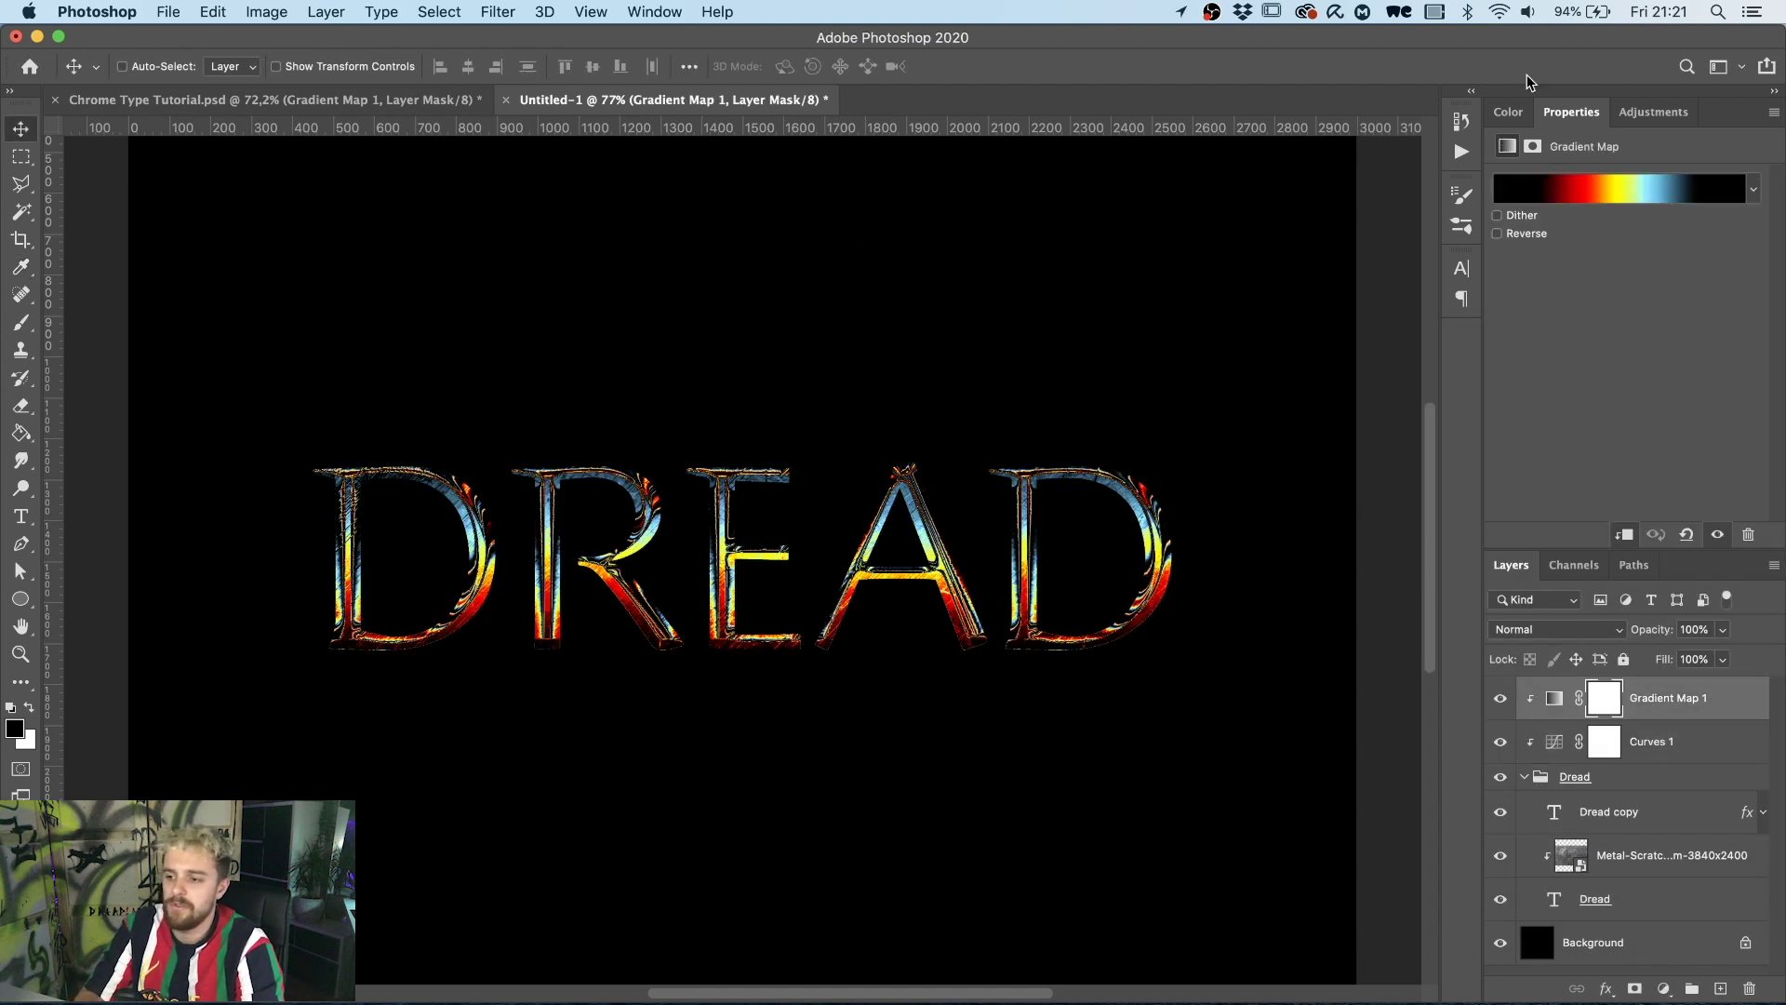
pyautogui.click(1600, 183)
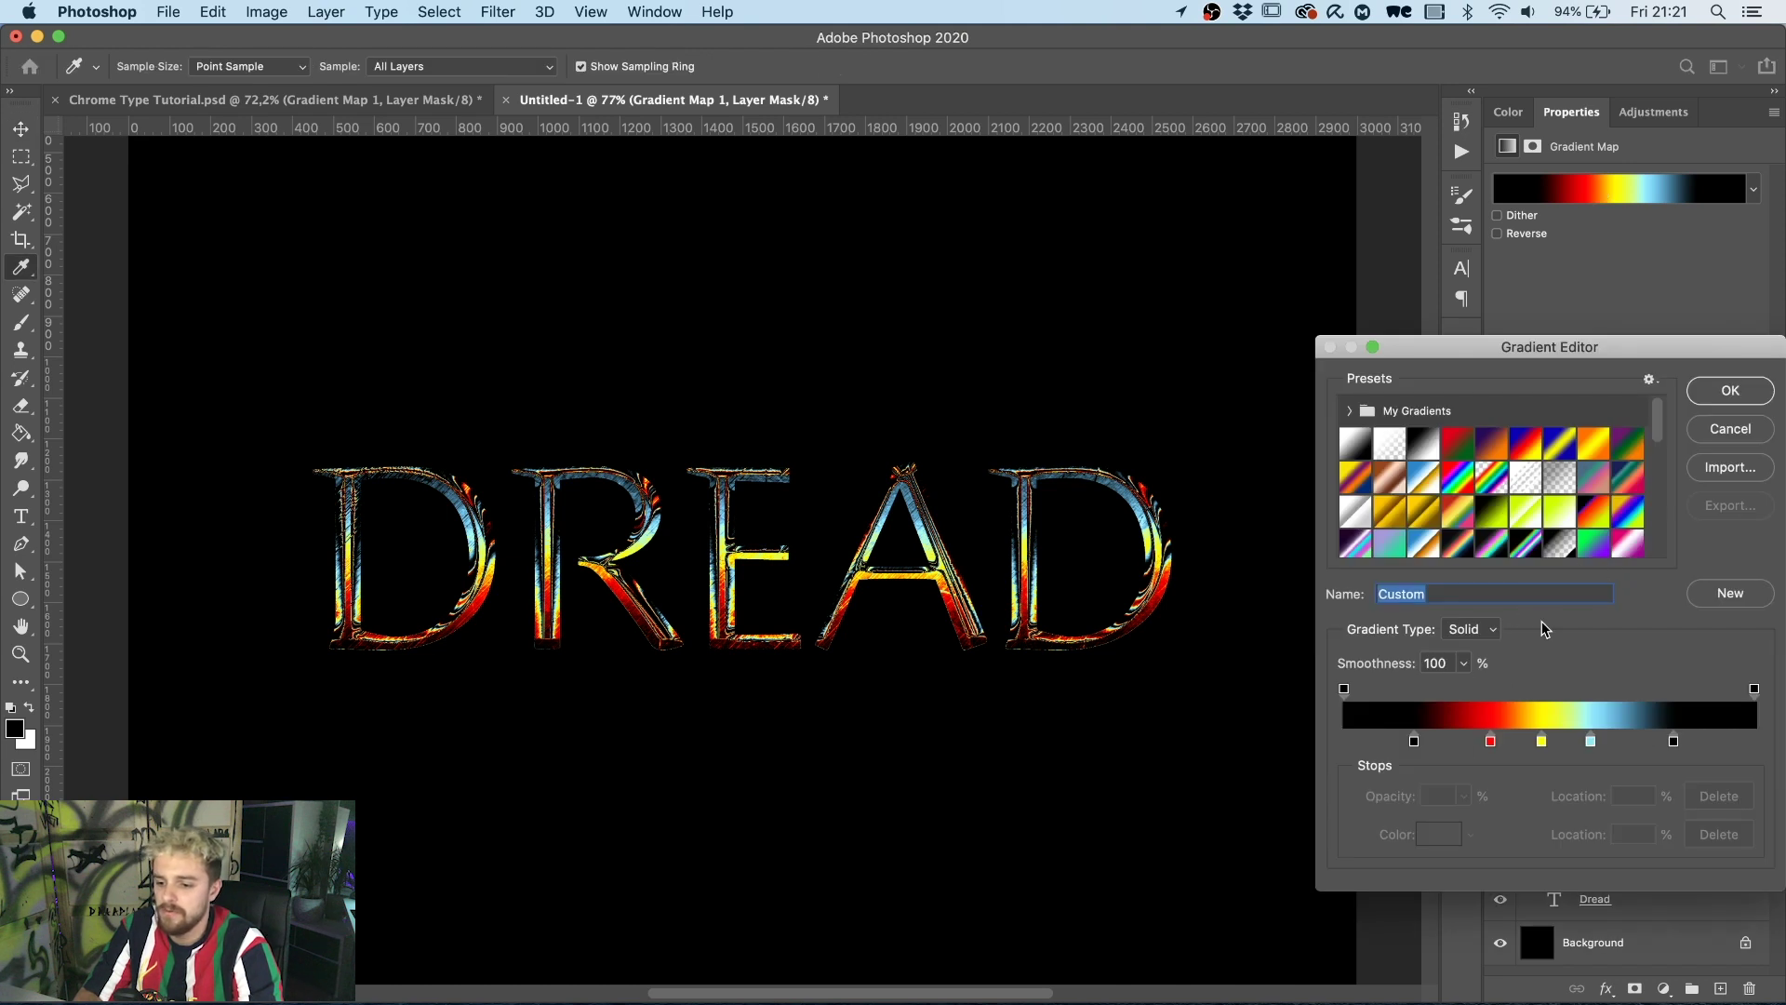
pyautogui.click(1745, 399)
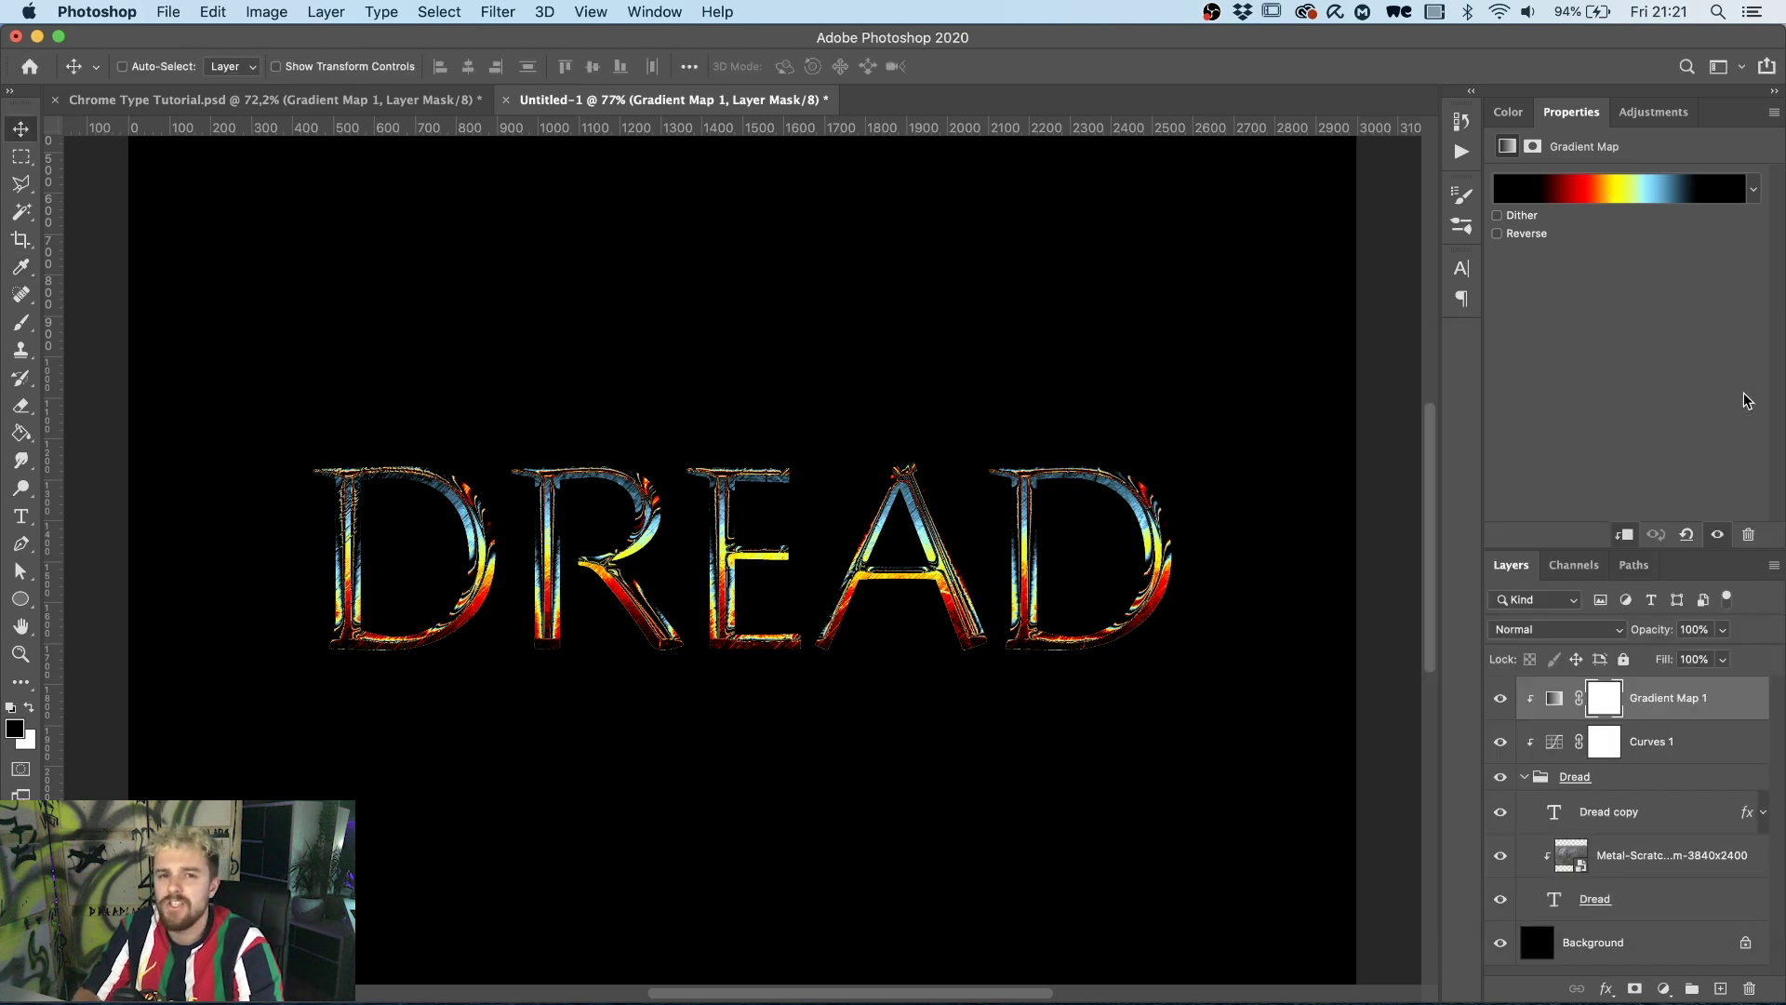
# Compare the Metal-Scratches texture hidden and shown, then lower its opacity to 70%.
pyautogui.click(1617, 858)
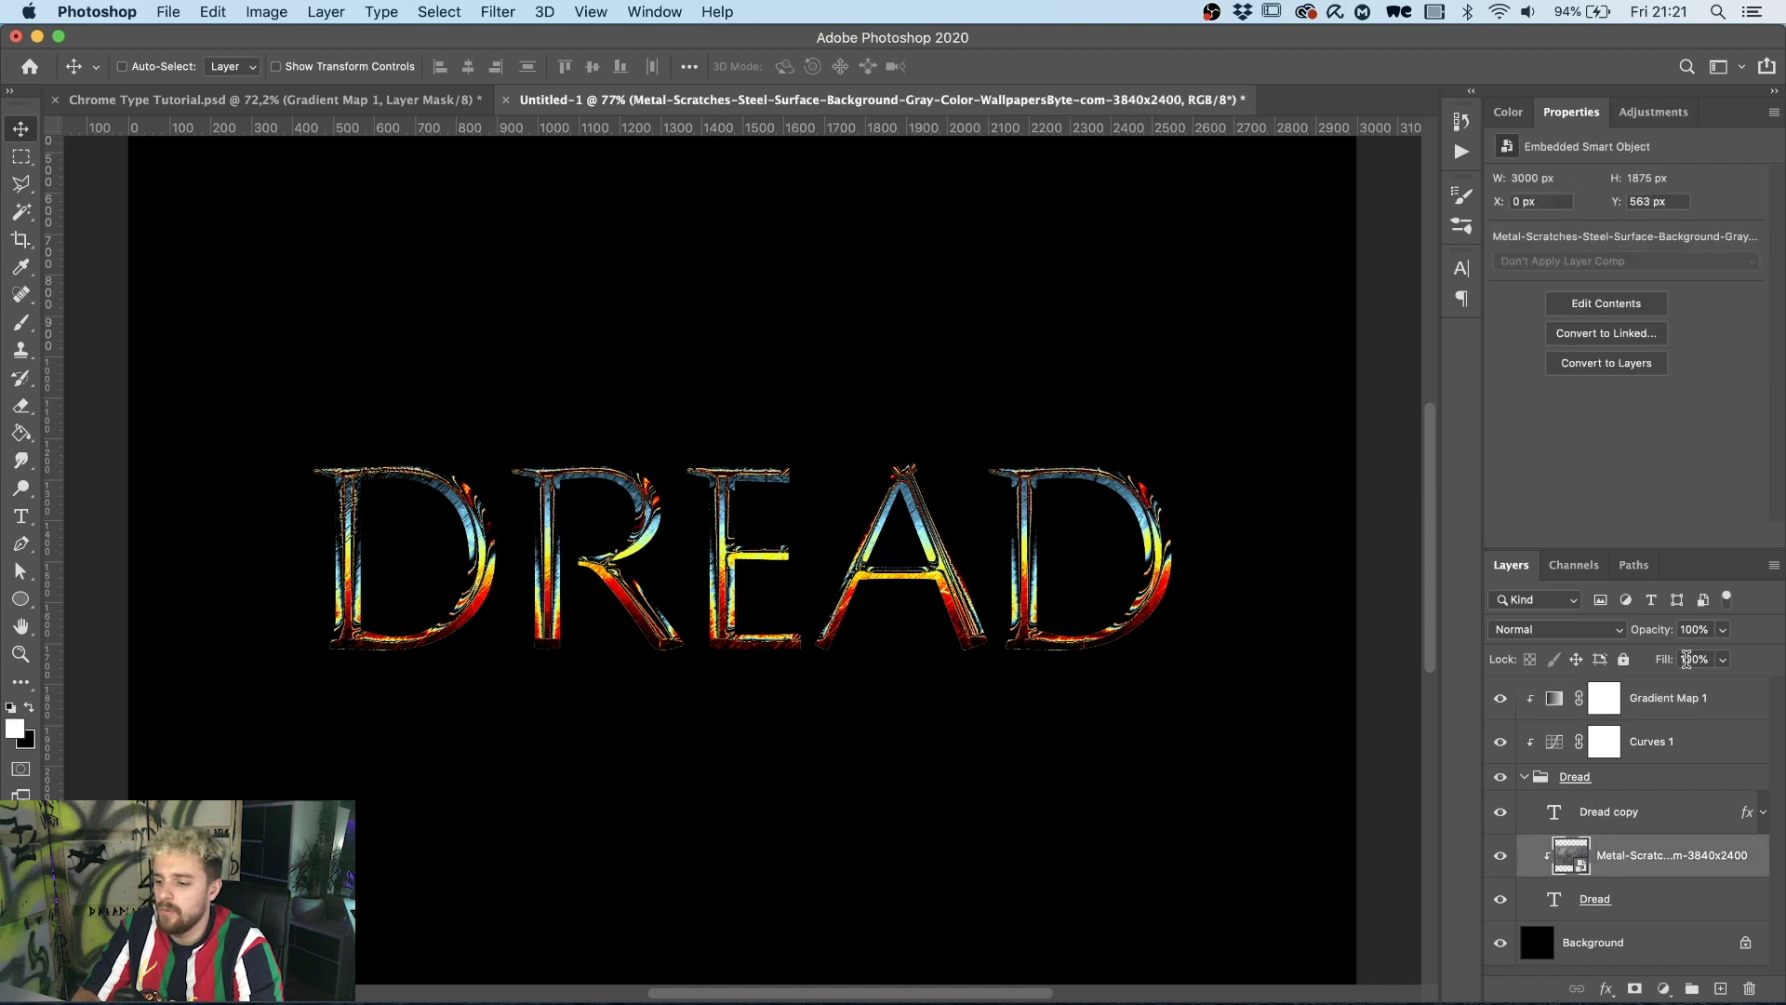
pyautogui.click(1501, 856)
pyautogui.click(1501, 856)
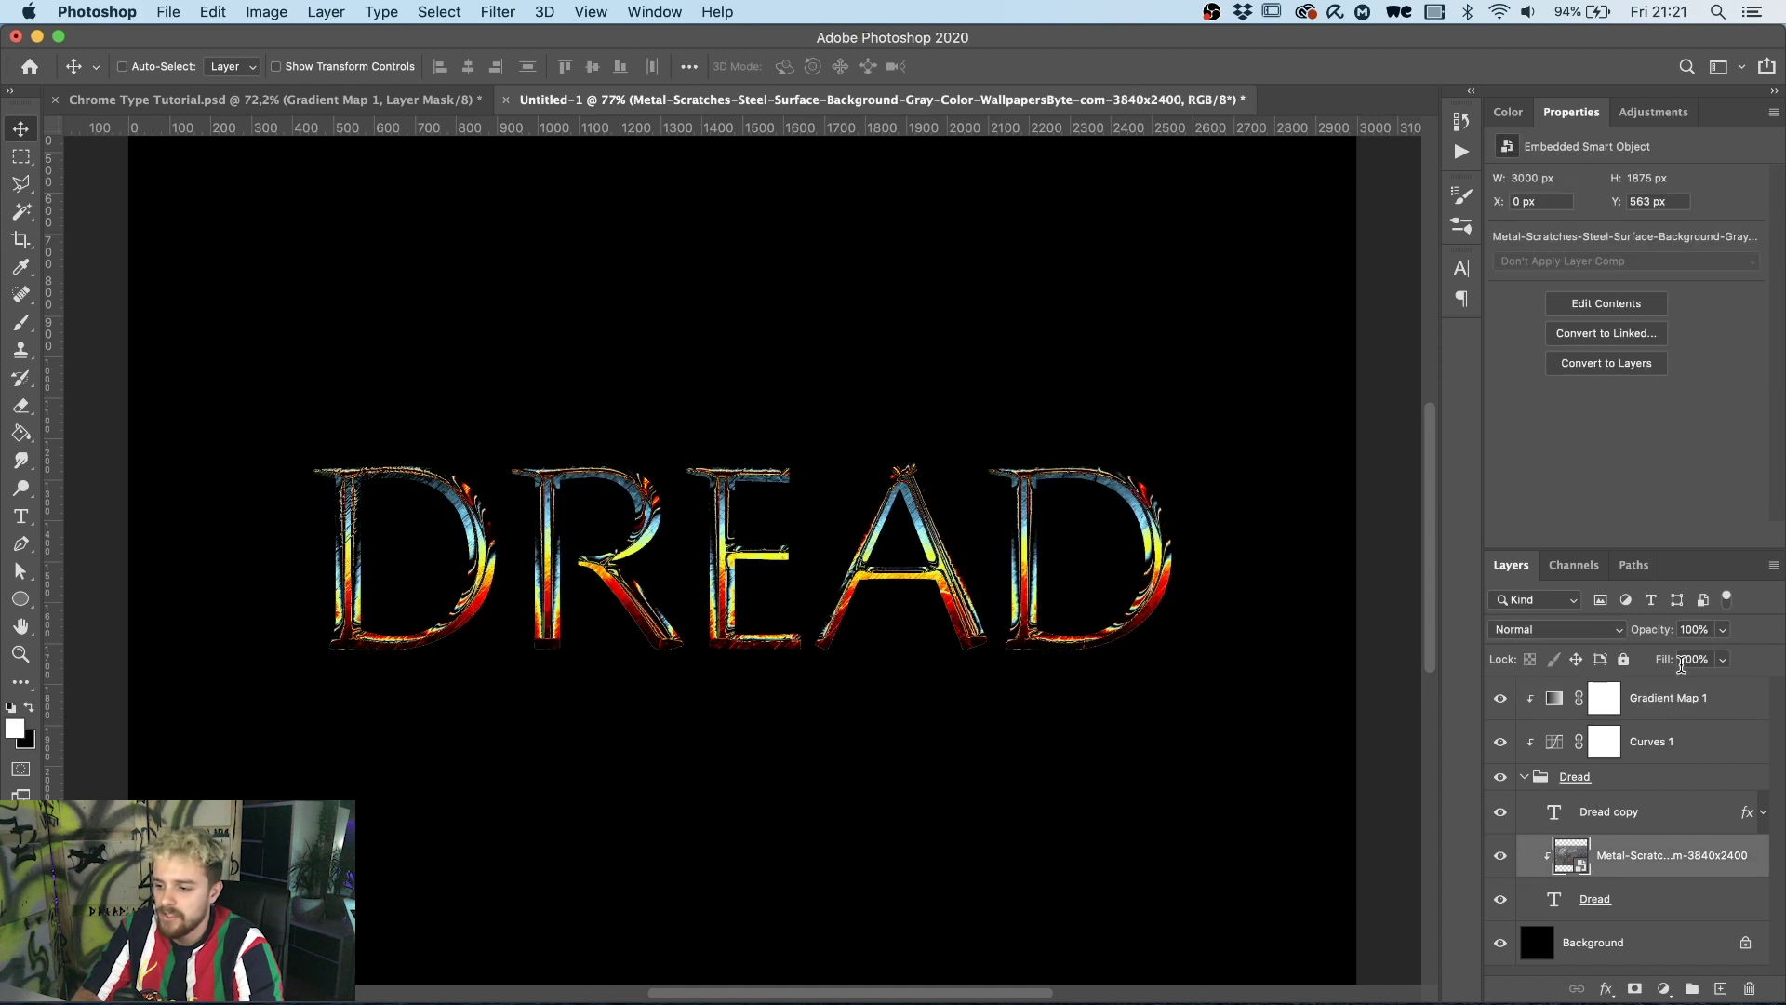
pyautogui.click(1691, 630)
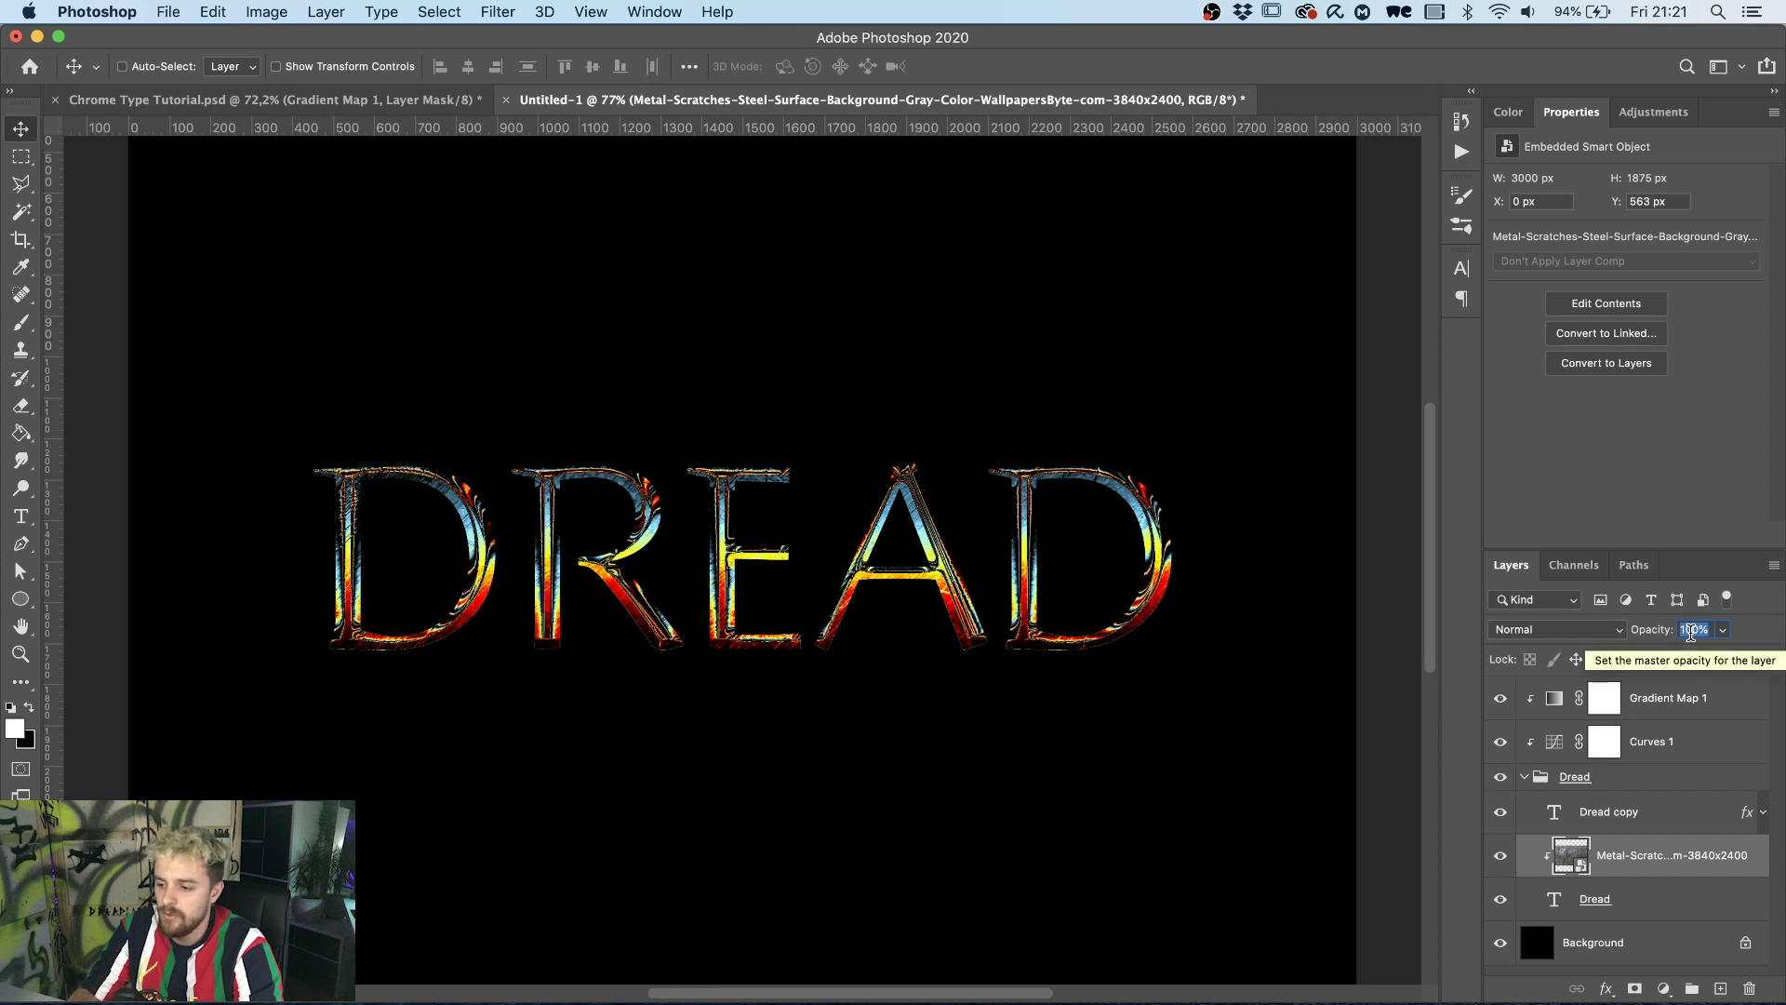
pyautogui.hotkey('shift', 'Down')
pyautogui.hotkey('shift', 'Down')
pyautogui.hotkey('shift', 'Down')
pyautogui.hotkey('shift', 'Down')
pyautogui.hotkey('shift', 'Down')
pyautogui.hotkey('shift', 'Down')
pyautogui.hotkey('shift', 'Down')
pyautogui.hotkey('shift', 'Down')
pyautogui.hotkey('alt', ']')
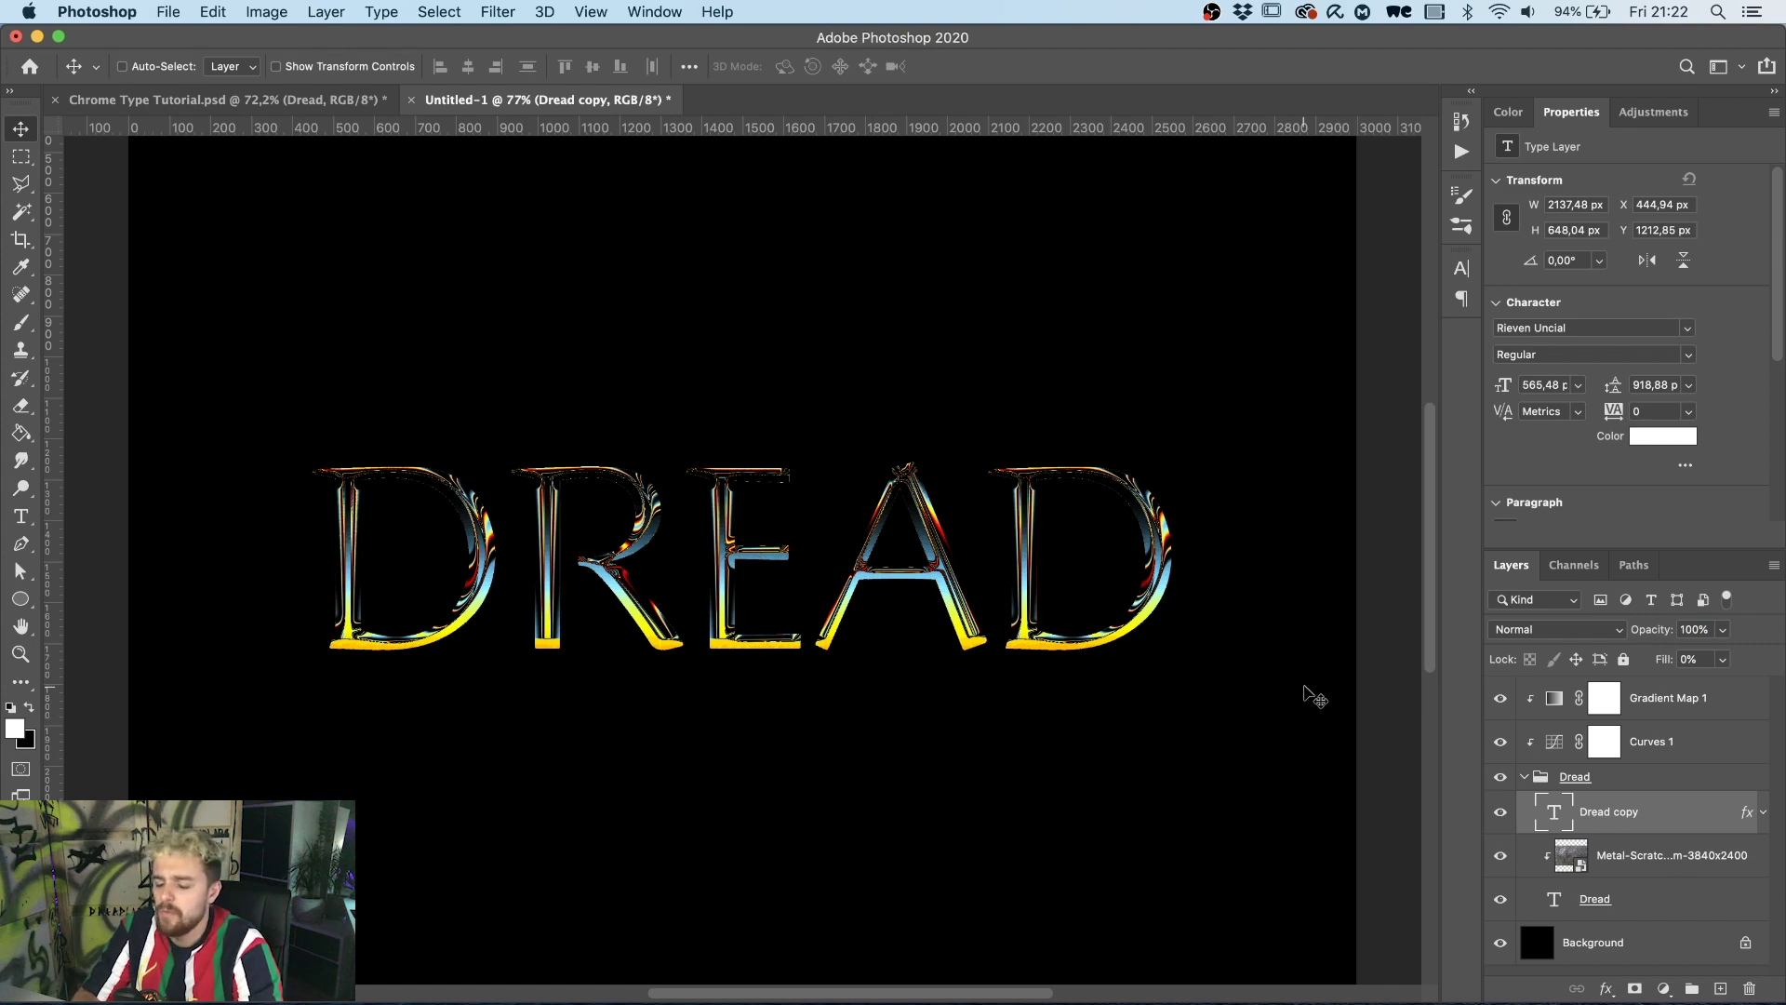
pyautogui.scroll(3, 1153, 631)
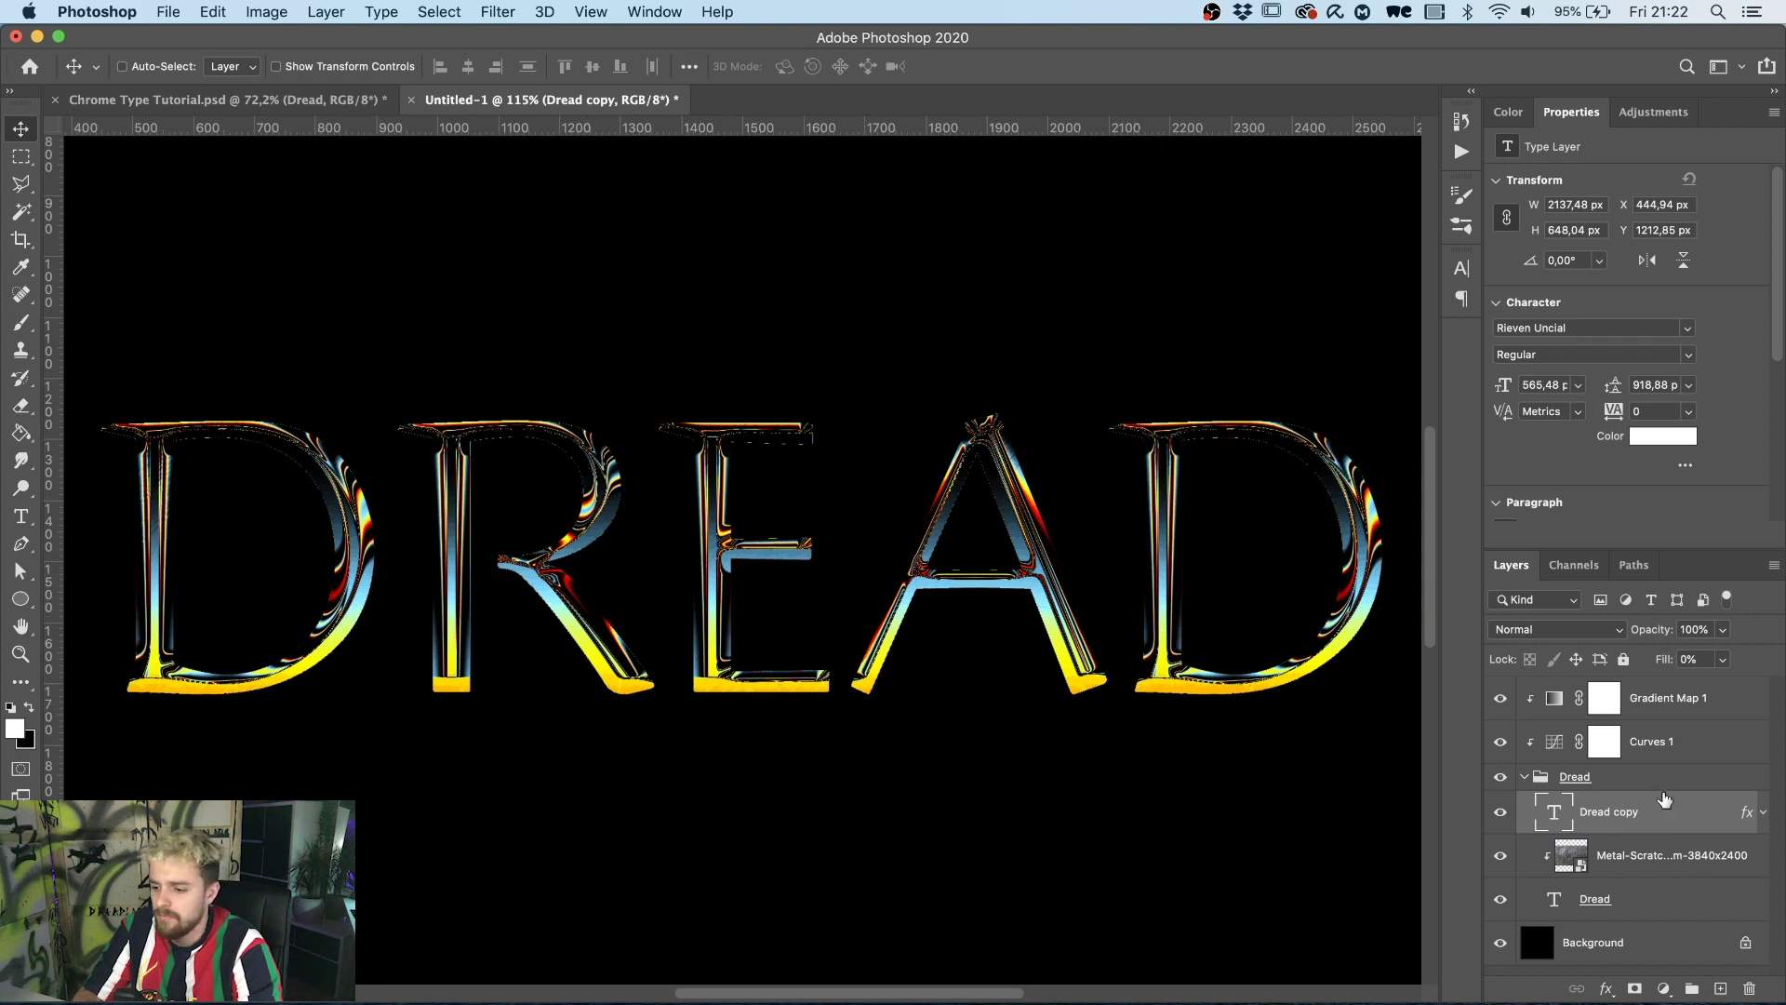
# Switch the Dread copy Bevel & Emboss gloss contour to Linear and apply it.
pyautogui.doubleClick(1750, 817)
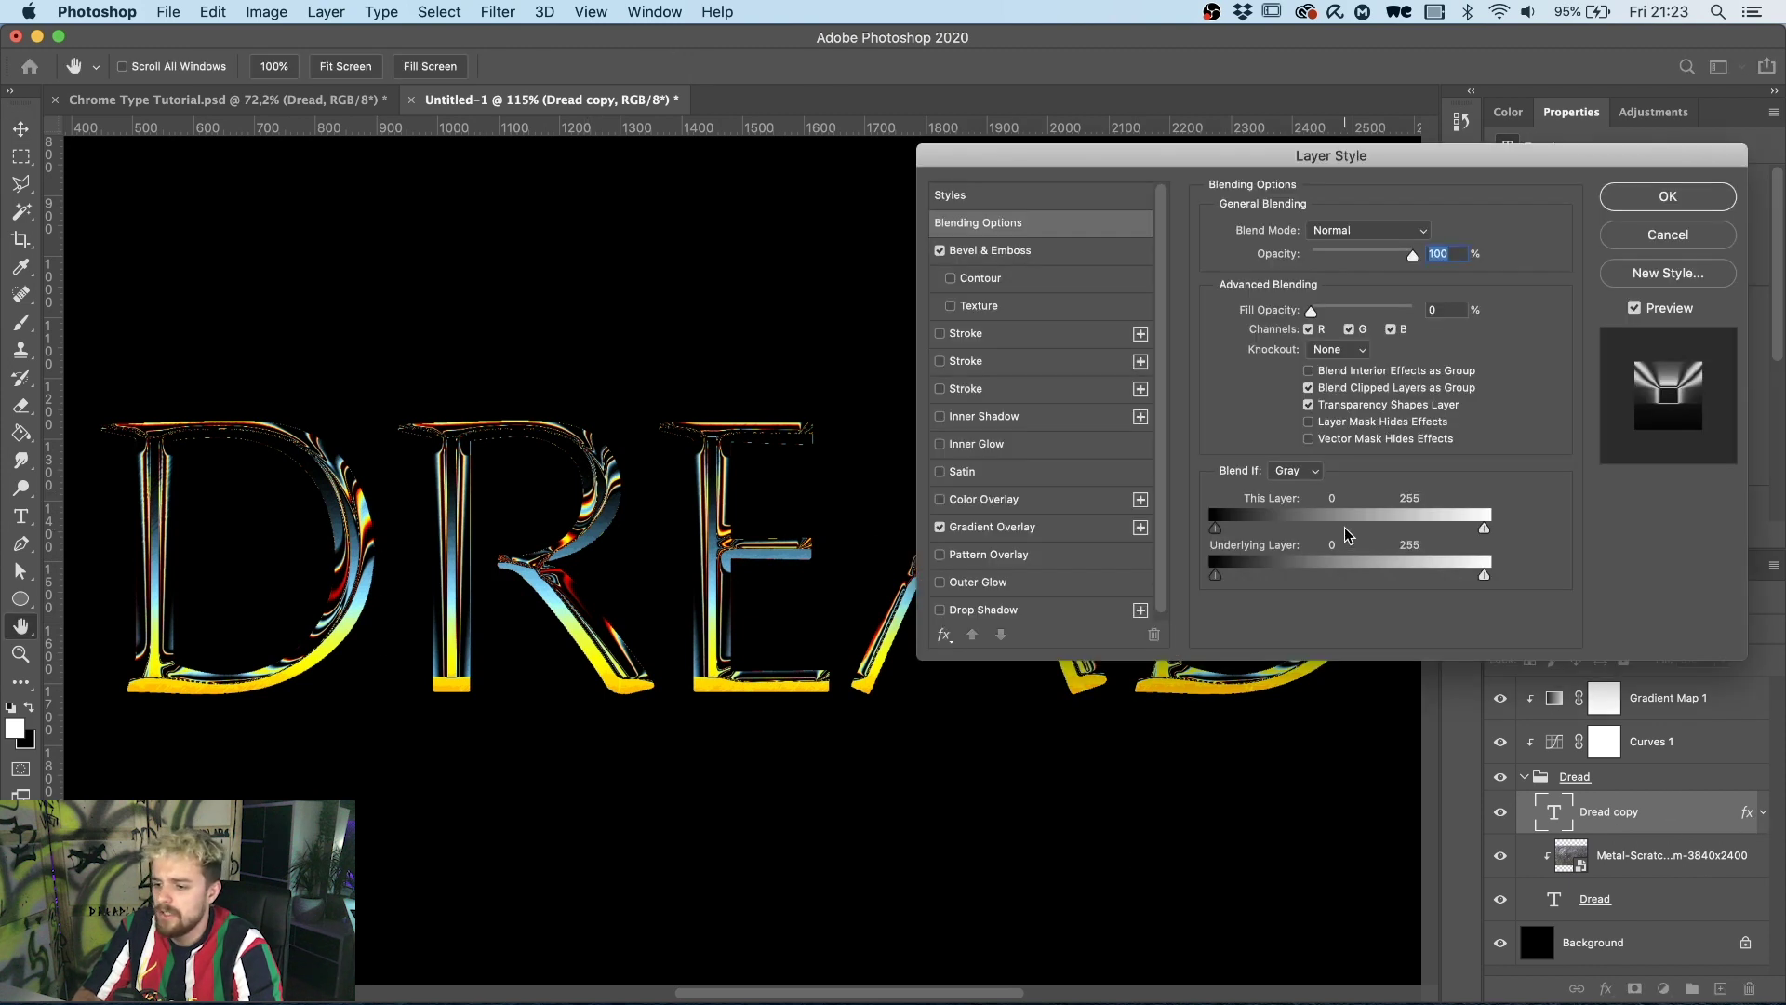
pyautogui.click(1028, 251)
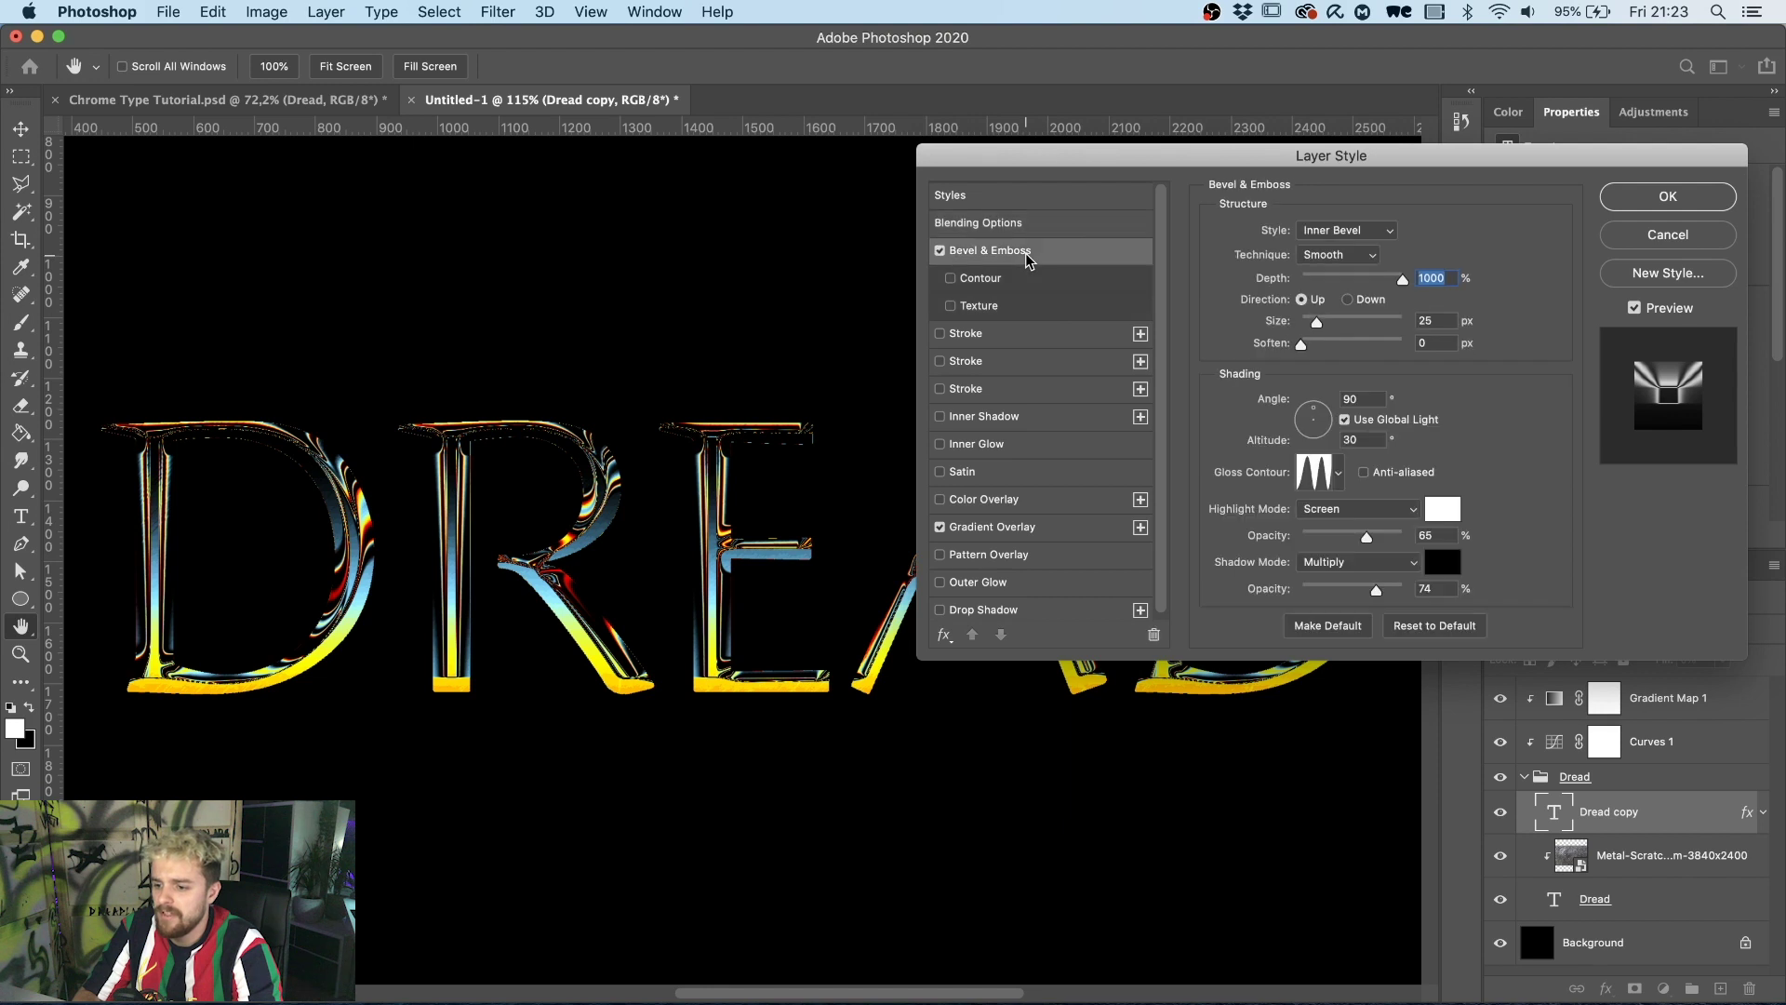
pyautogui.click(1338, 473)
pyautogui.click(1221, 517)
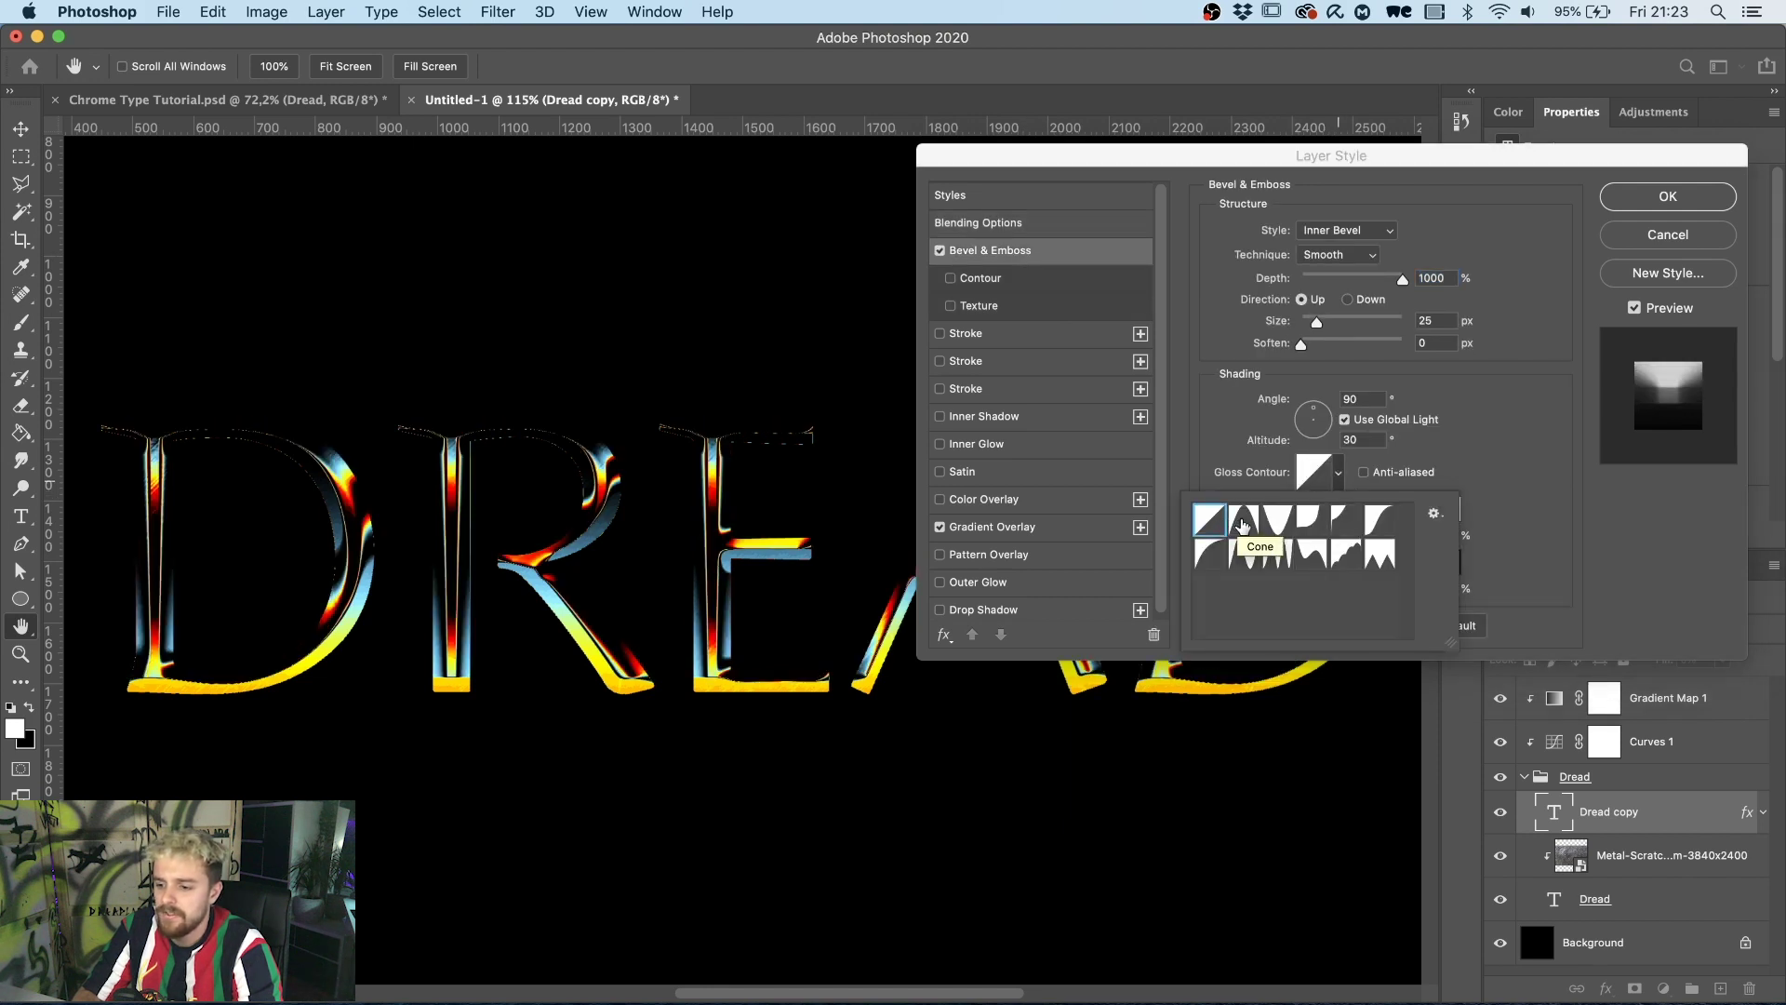
pyautogui.click(1233, 467)
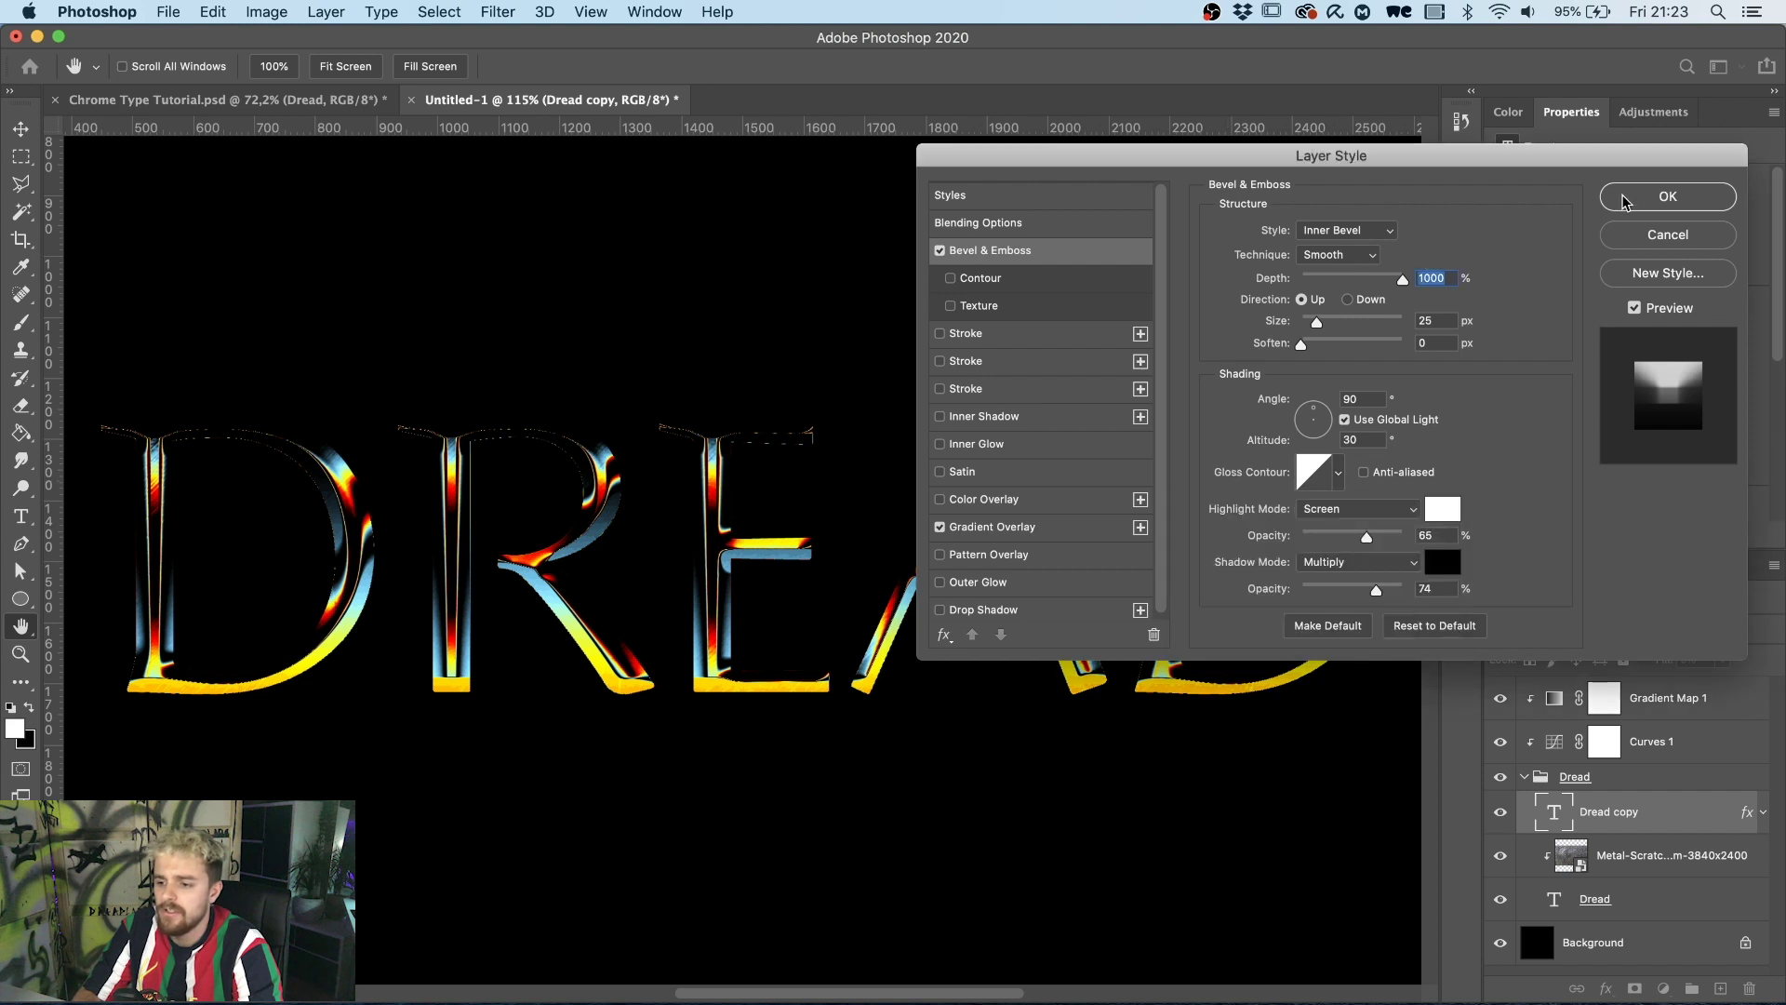
pyautogui.click(1623, 202)
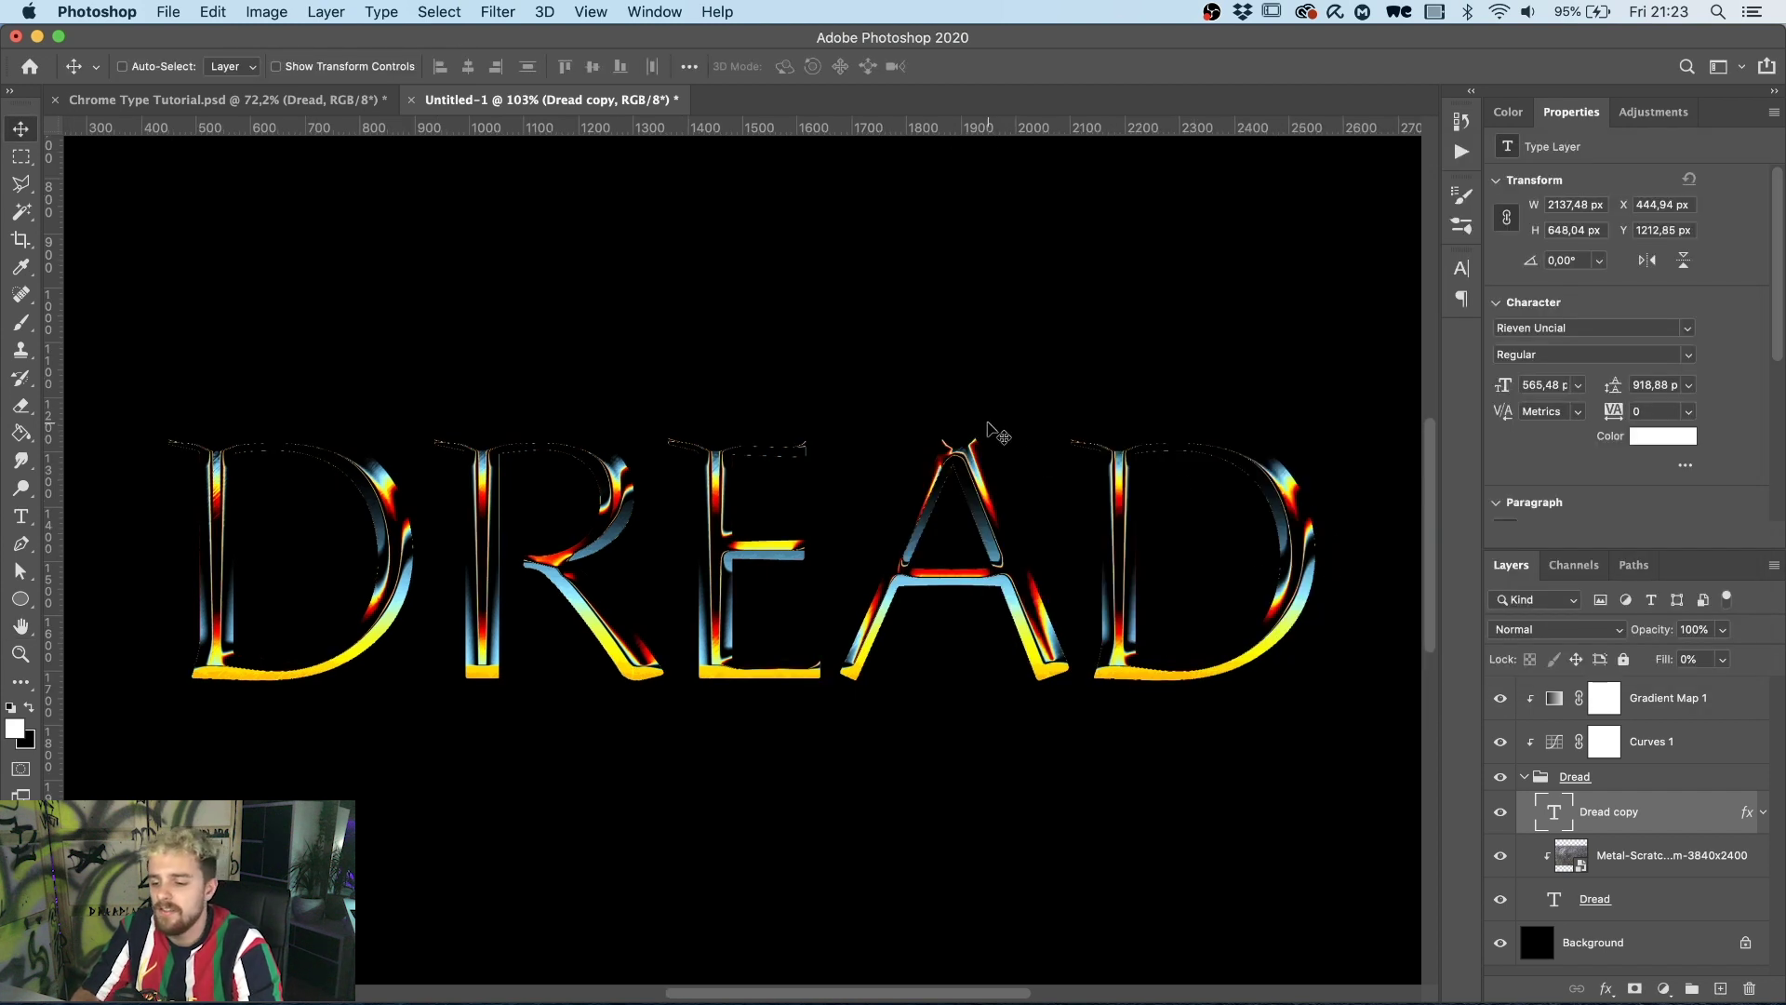
# Group the Dread text layers with Gradient Map 1 into a group named Dread.
pyautogui.click(1648, 784)
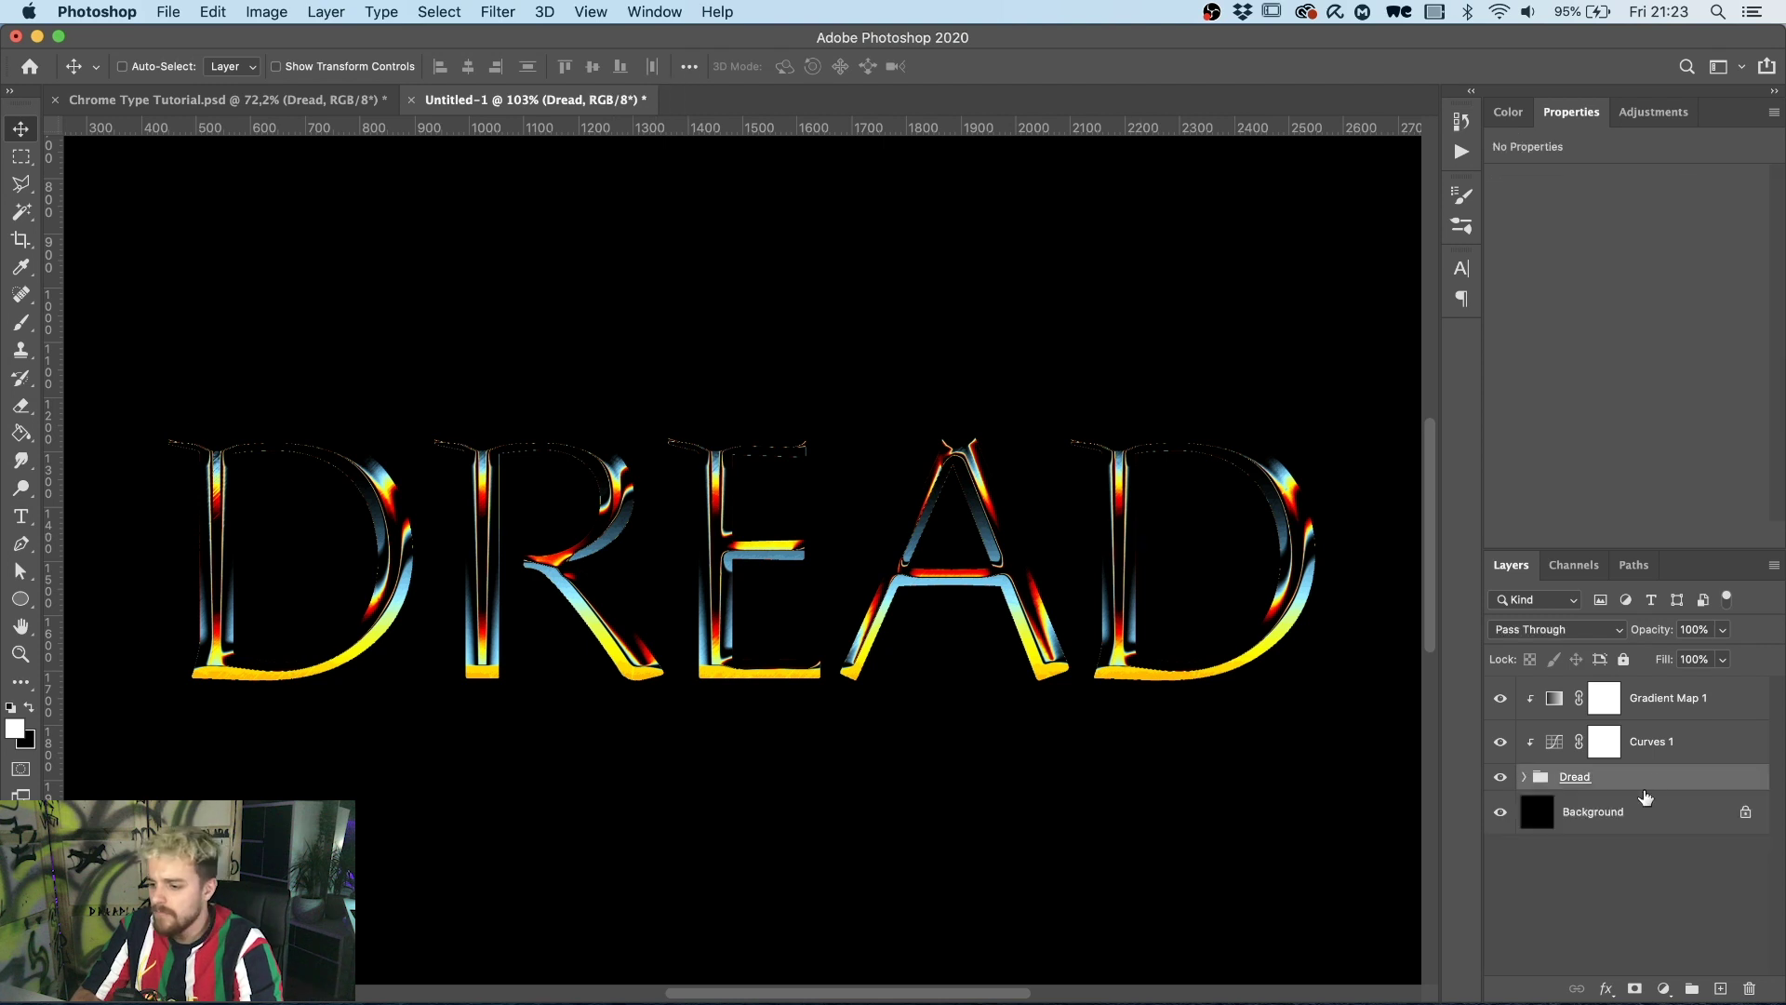
pyautogui.keyDown('shift'); pyautogui.click(1680, 707); pyautogui.keyUp('shift')
pyautogui.press('cmd+g')
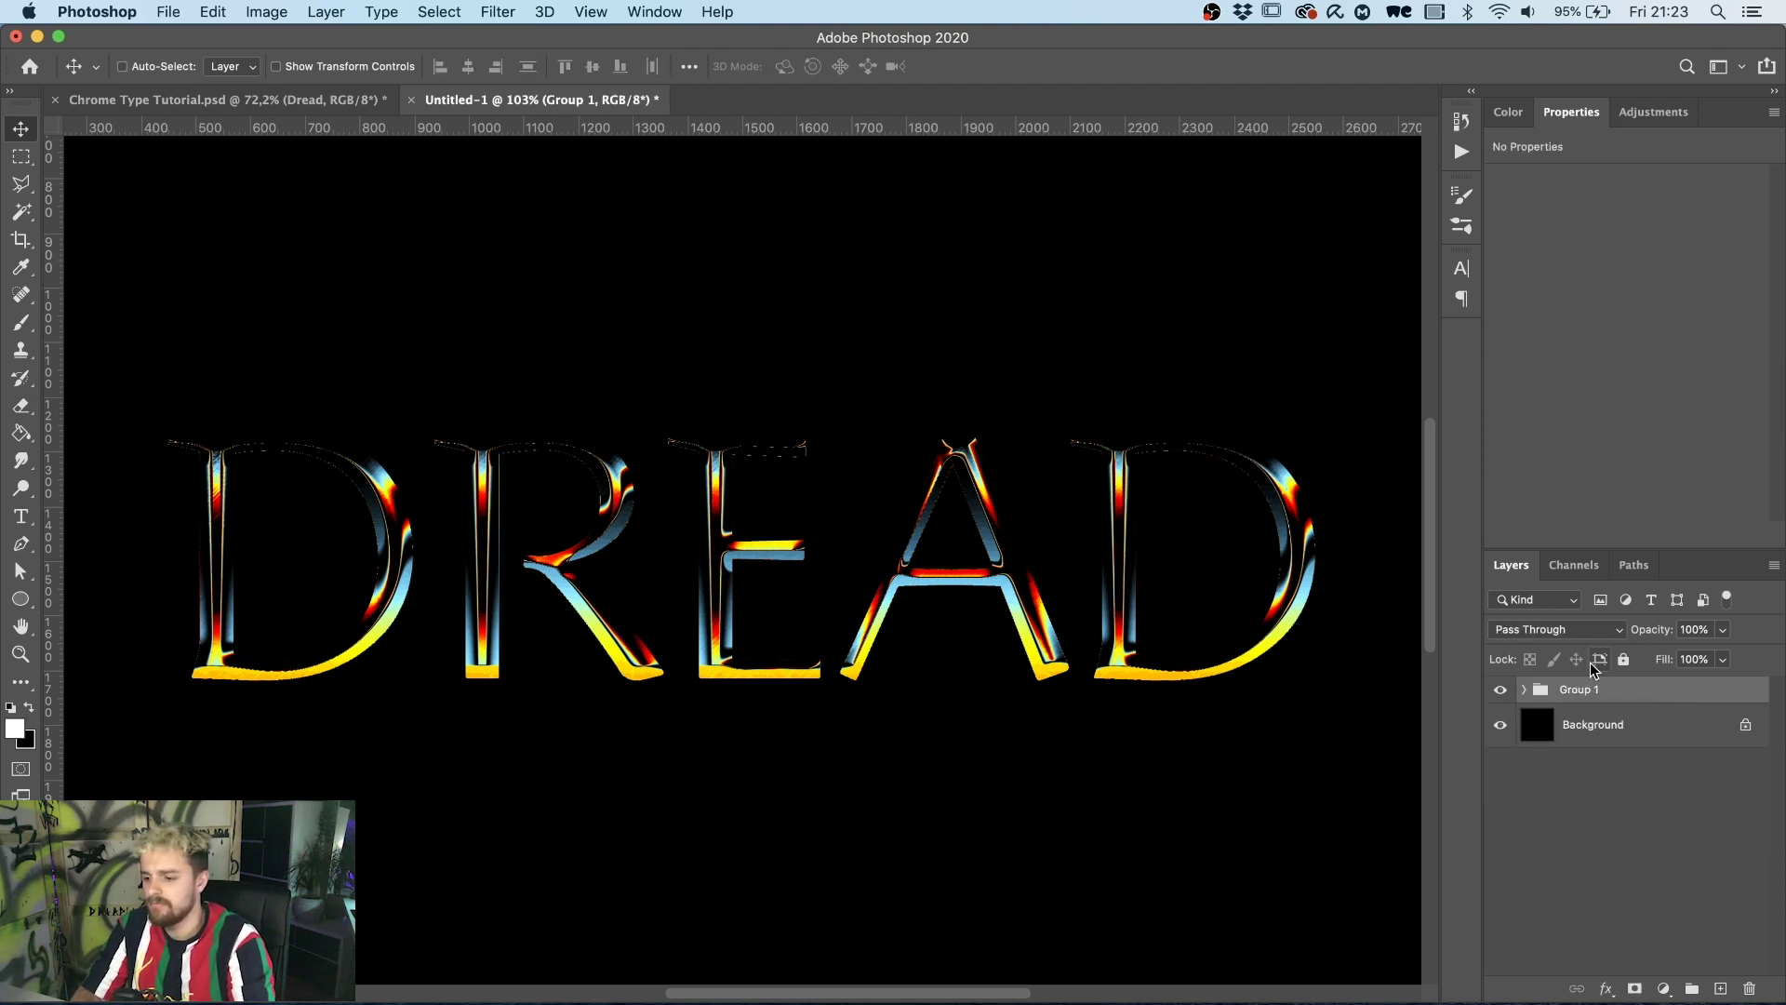
pyautogui.doubleClick(1579, 690)
pyautogui.write('Dread')
pyautogui.press('Return')
pyautogui.scroll(8, 735, 567)
pyautogui.scroll(5, 821, 354)
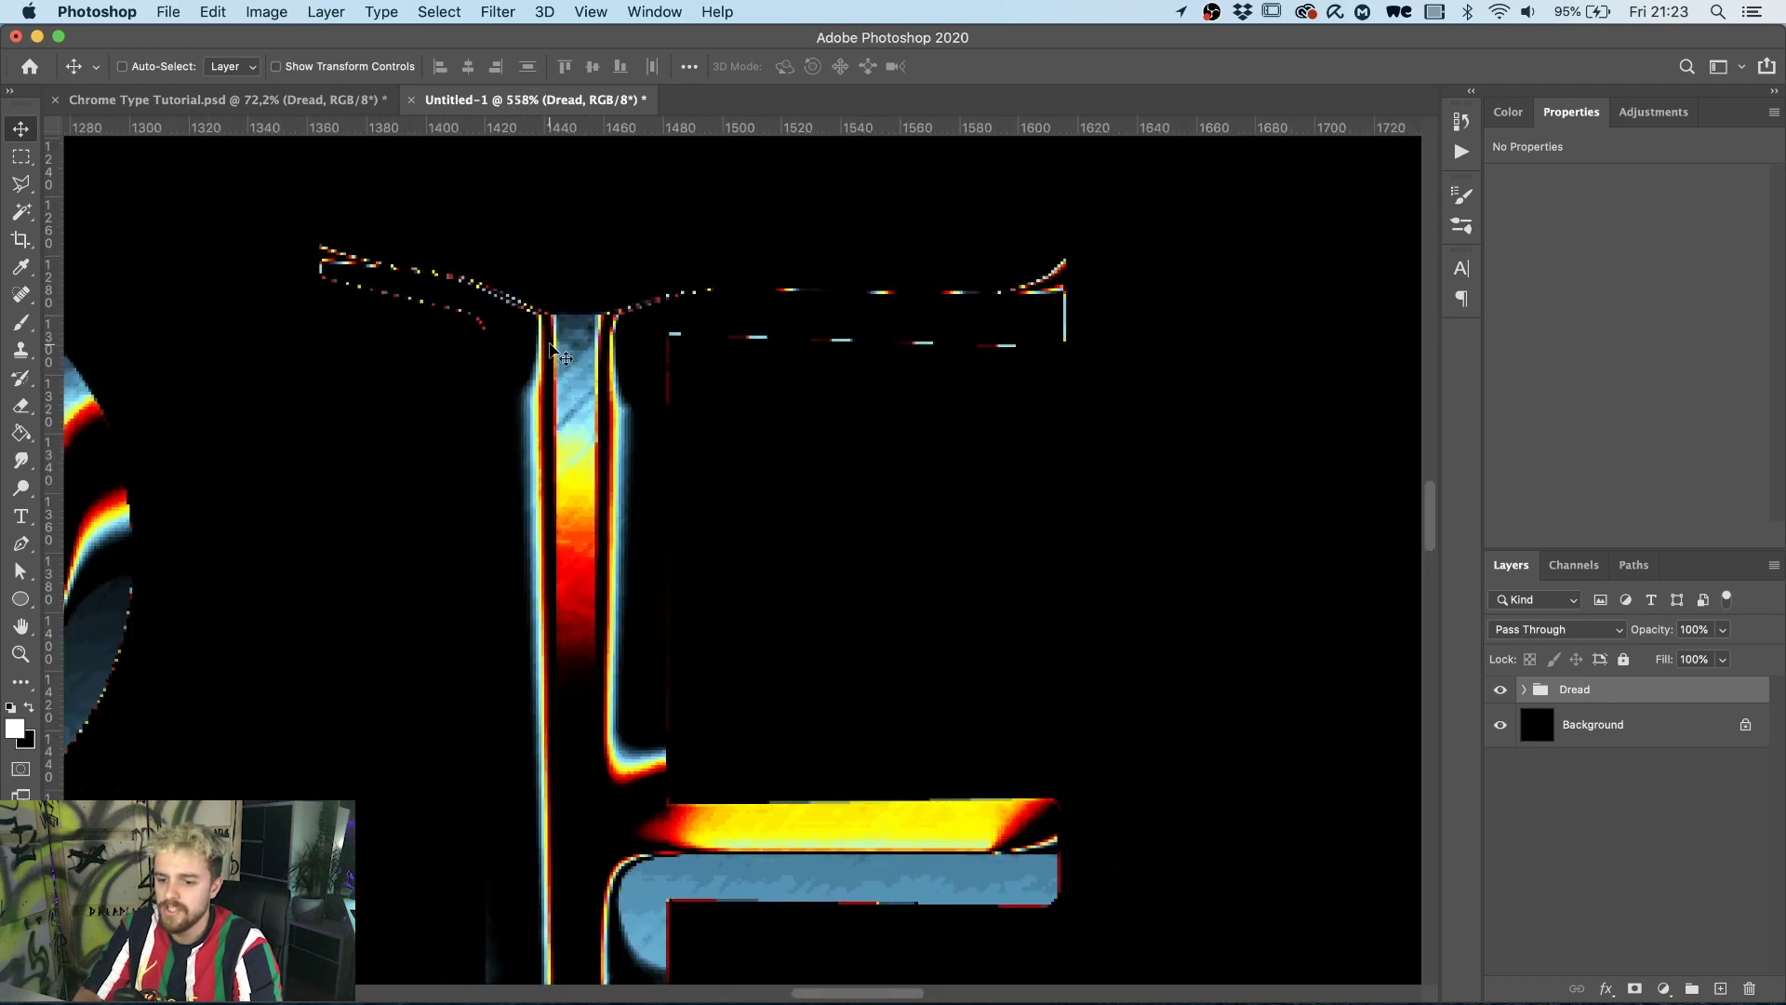
pyautogui.scroll(-6, 565, 333)
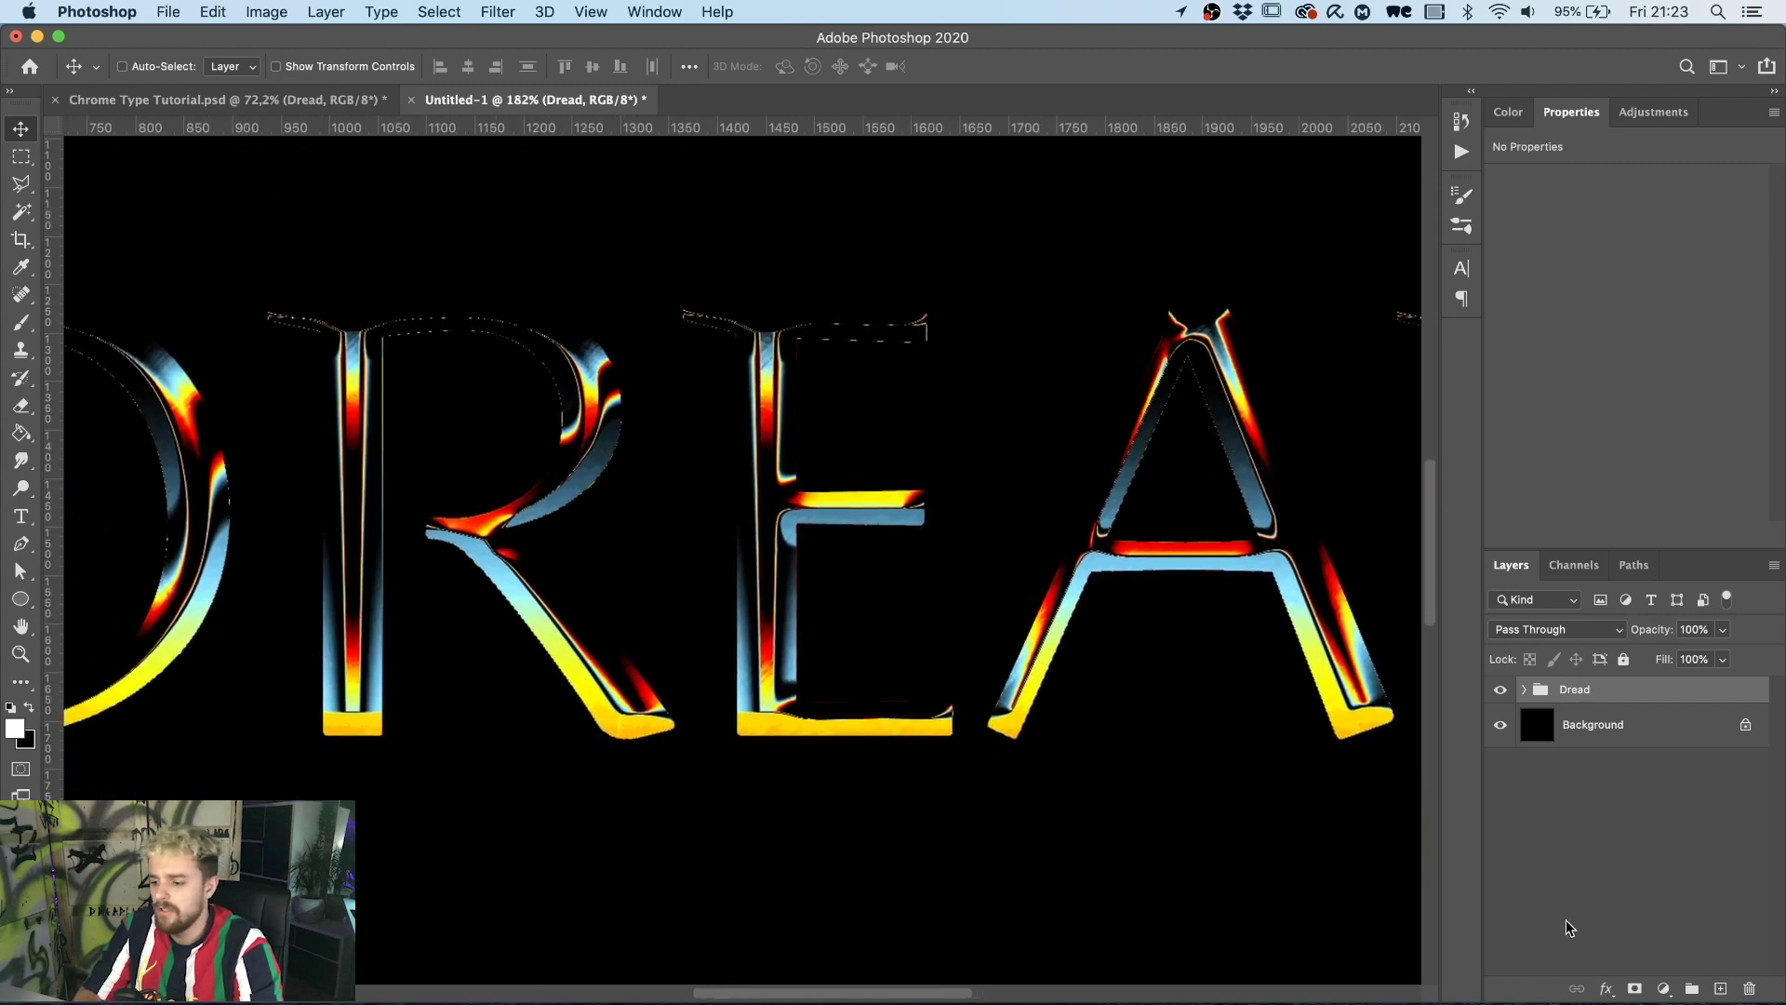
# Add an Inner Shadow to the Dread group with 0 px distance, 13% choke, 10 px size.
pyautogui.click(1606, 988)
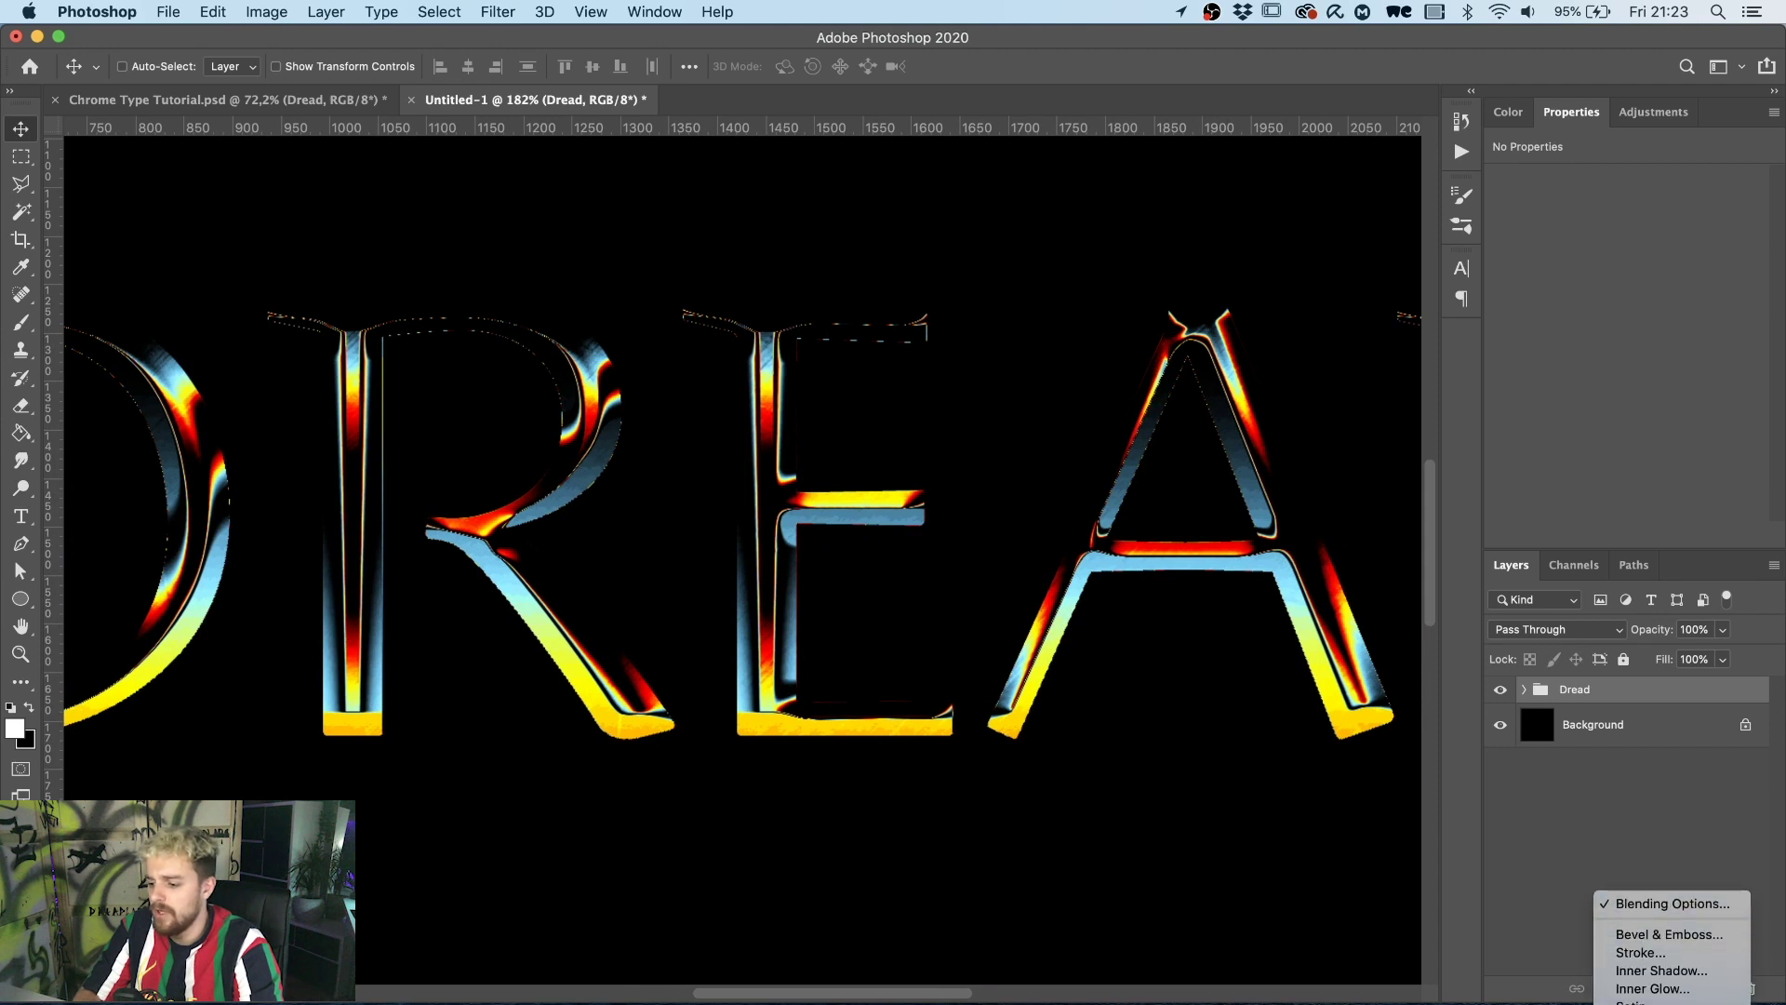
pyautogui.click(1666, 971)
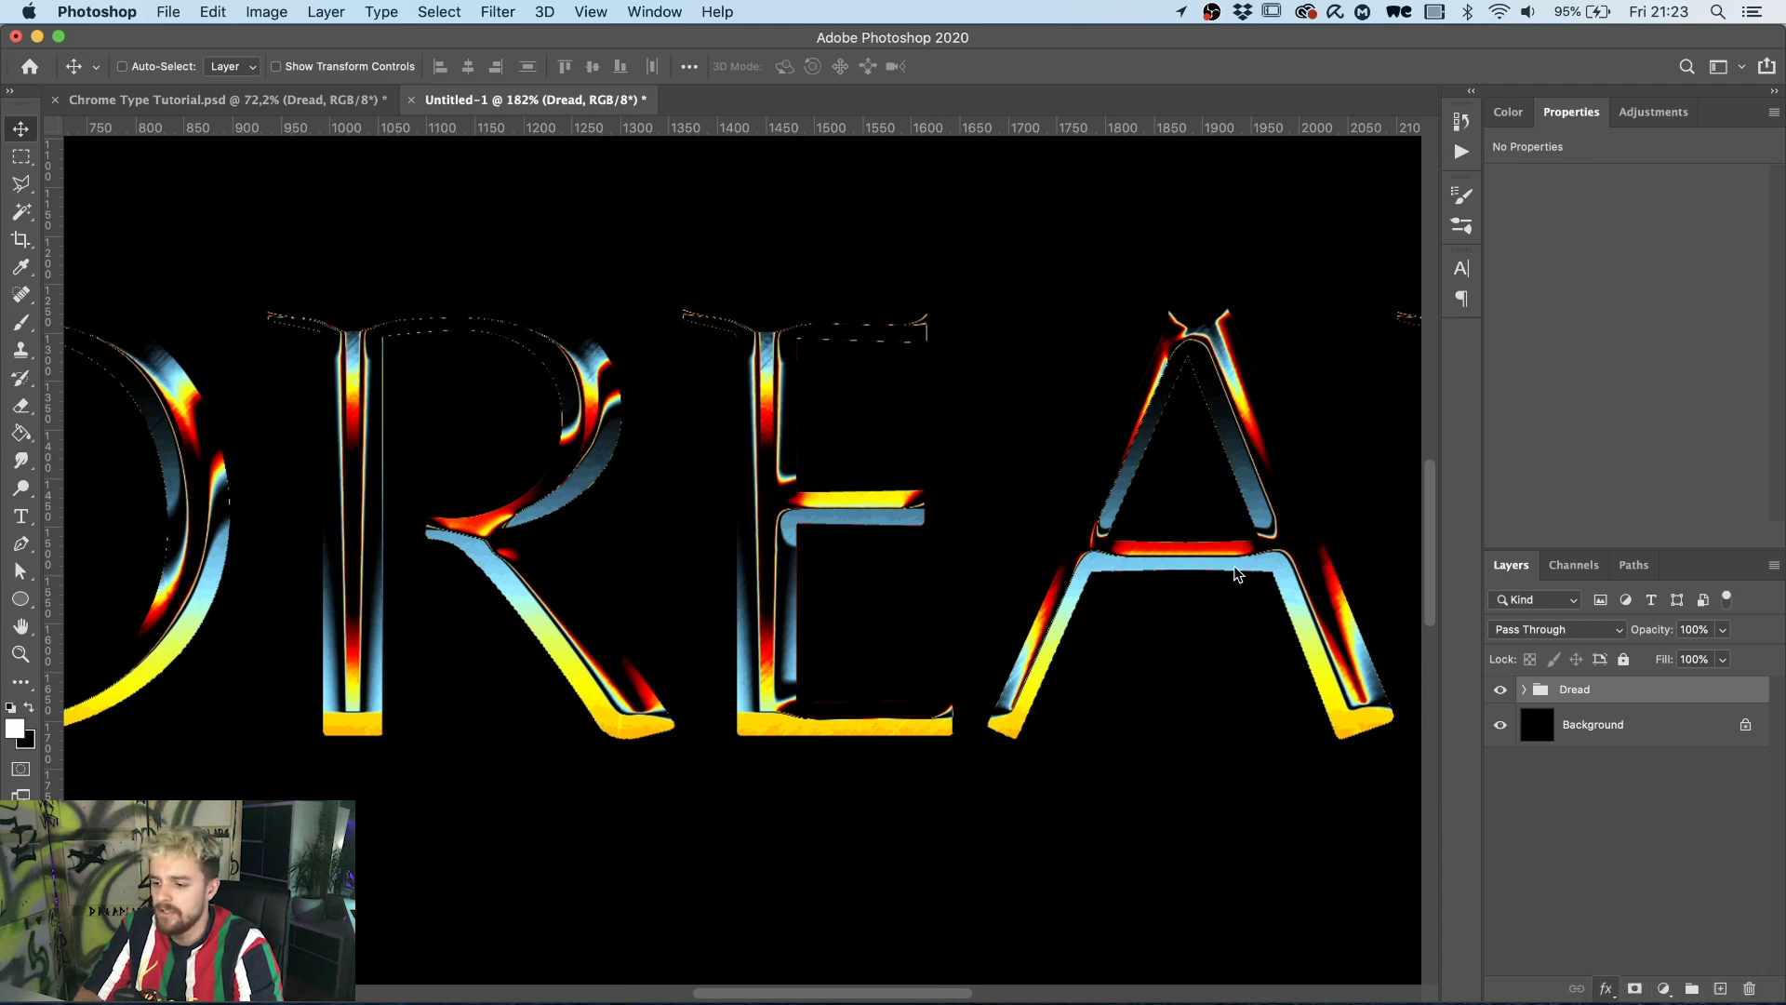
pyautogui.doubleClick(1419, 370)
pyautogui.click(1419, 325)
pyautogui.doubleClick(1420, 324)
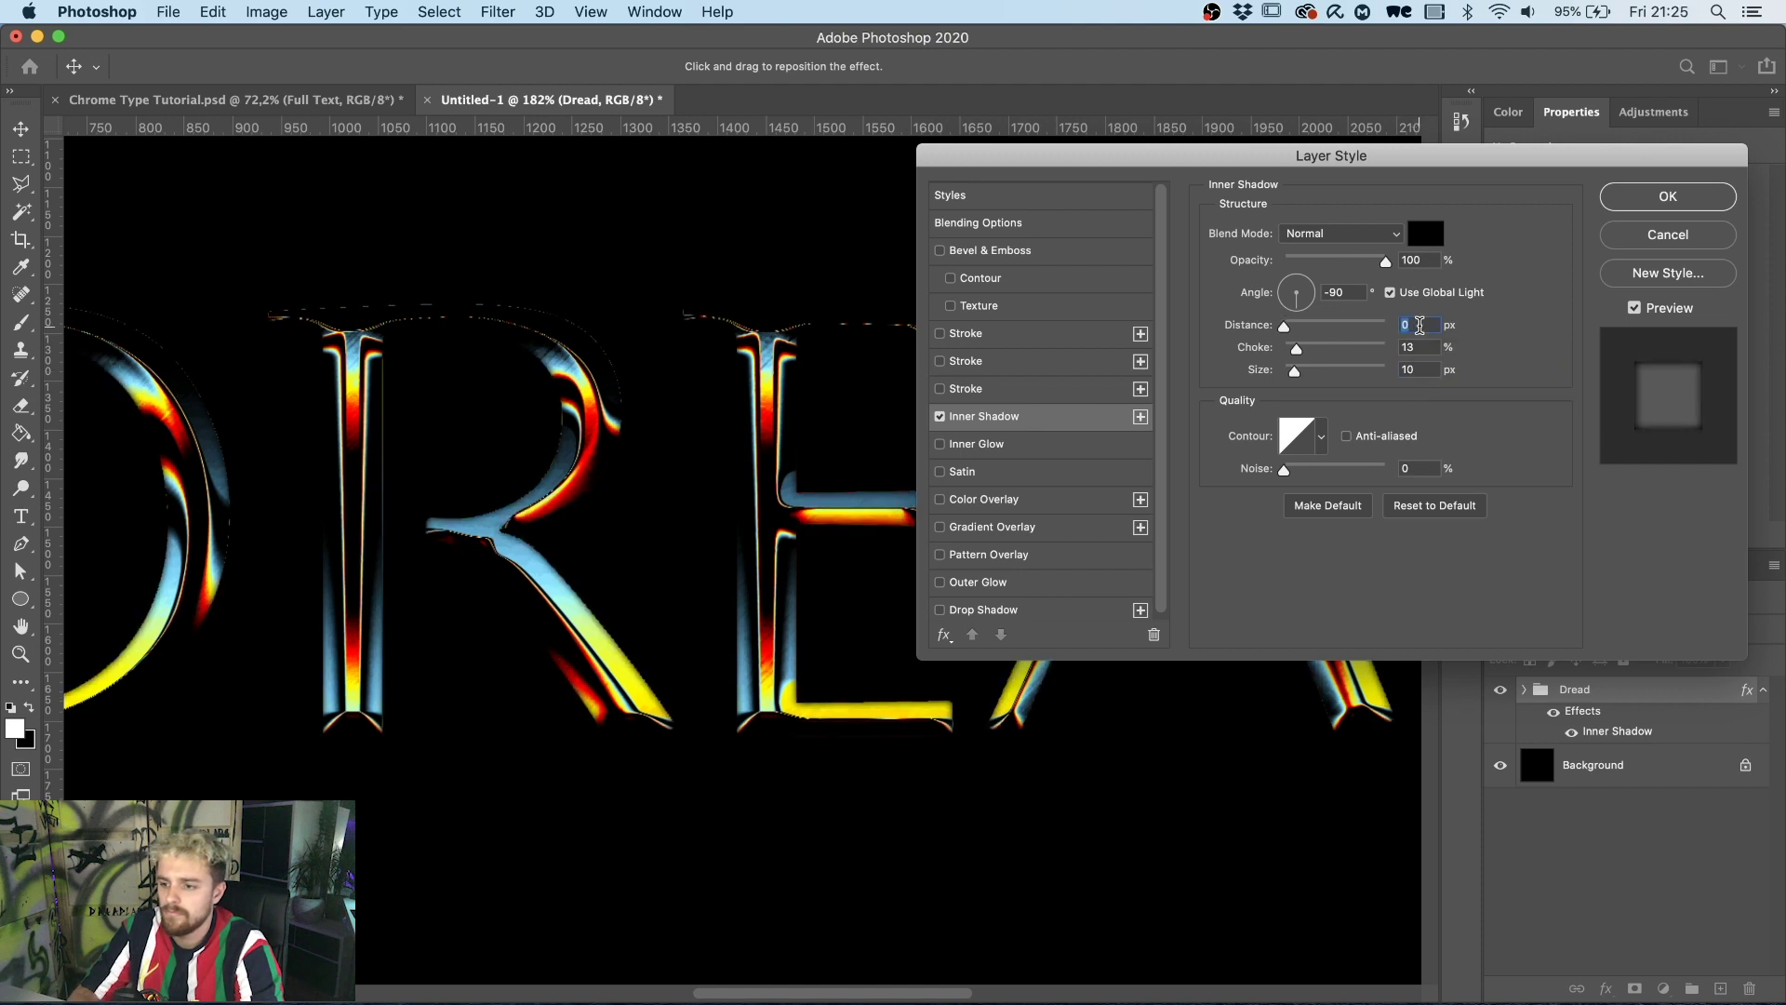
pyautogui.doubleClick(1420, 369)
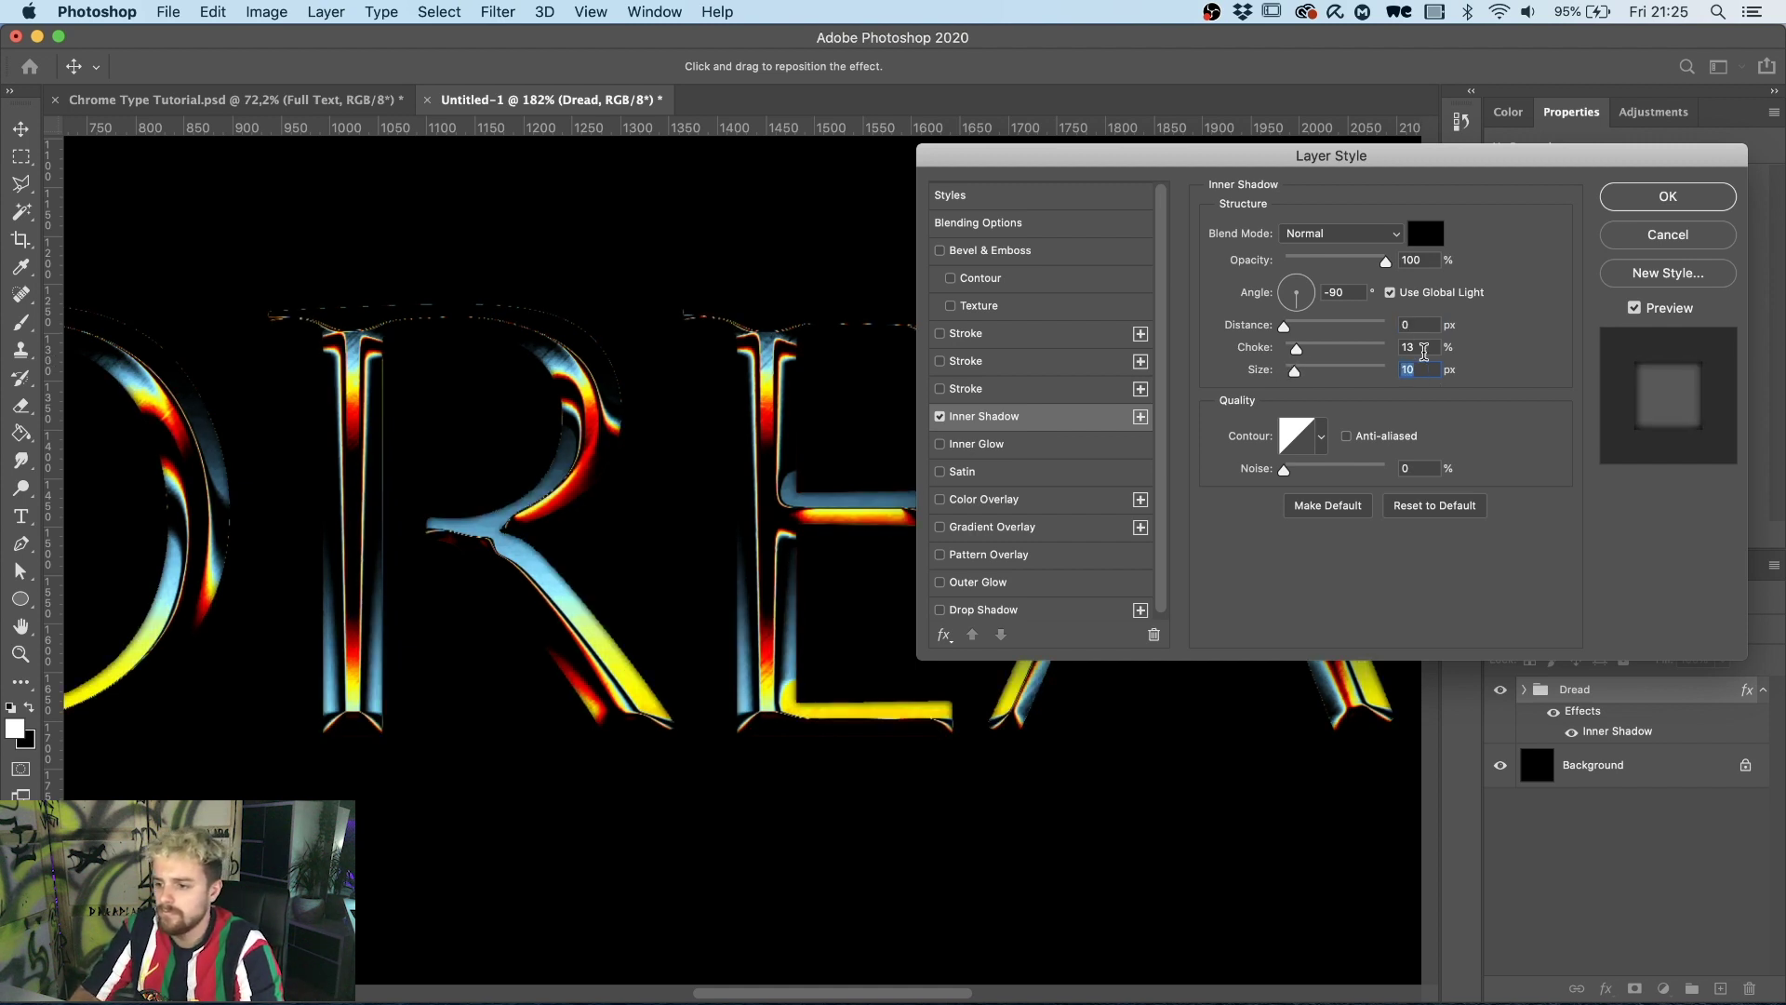
pyautogui.click(1637, 198)
pyautogui.press('super+0')
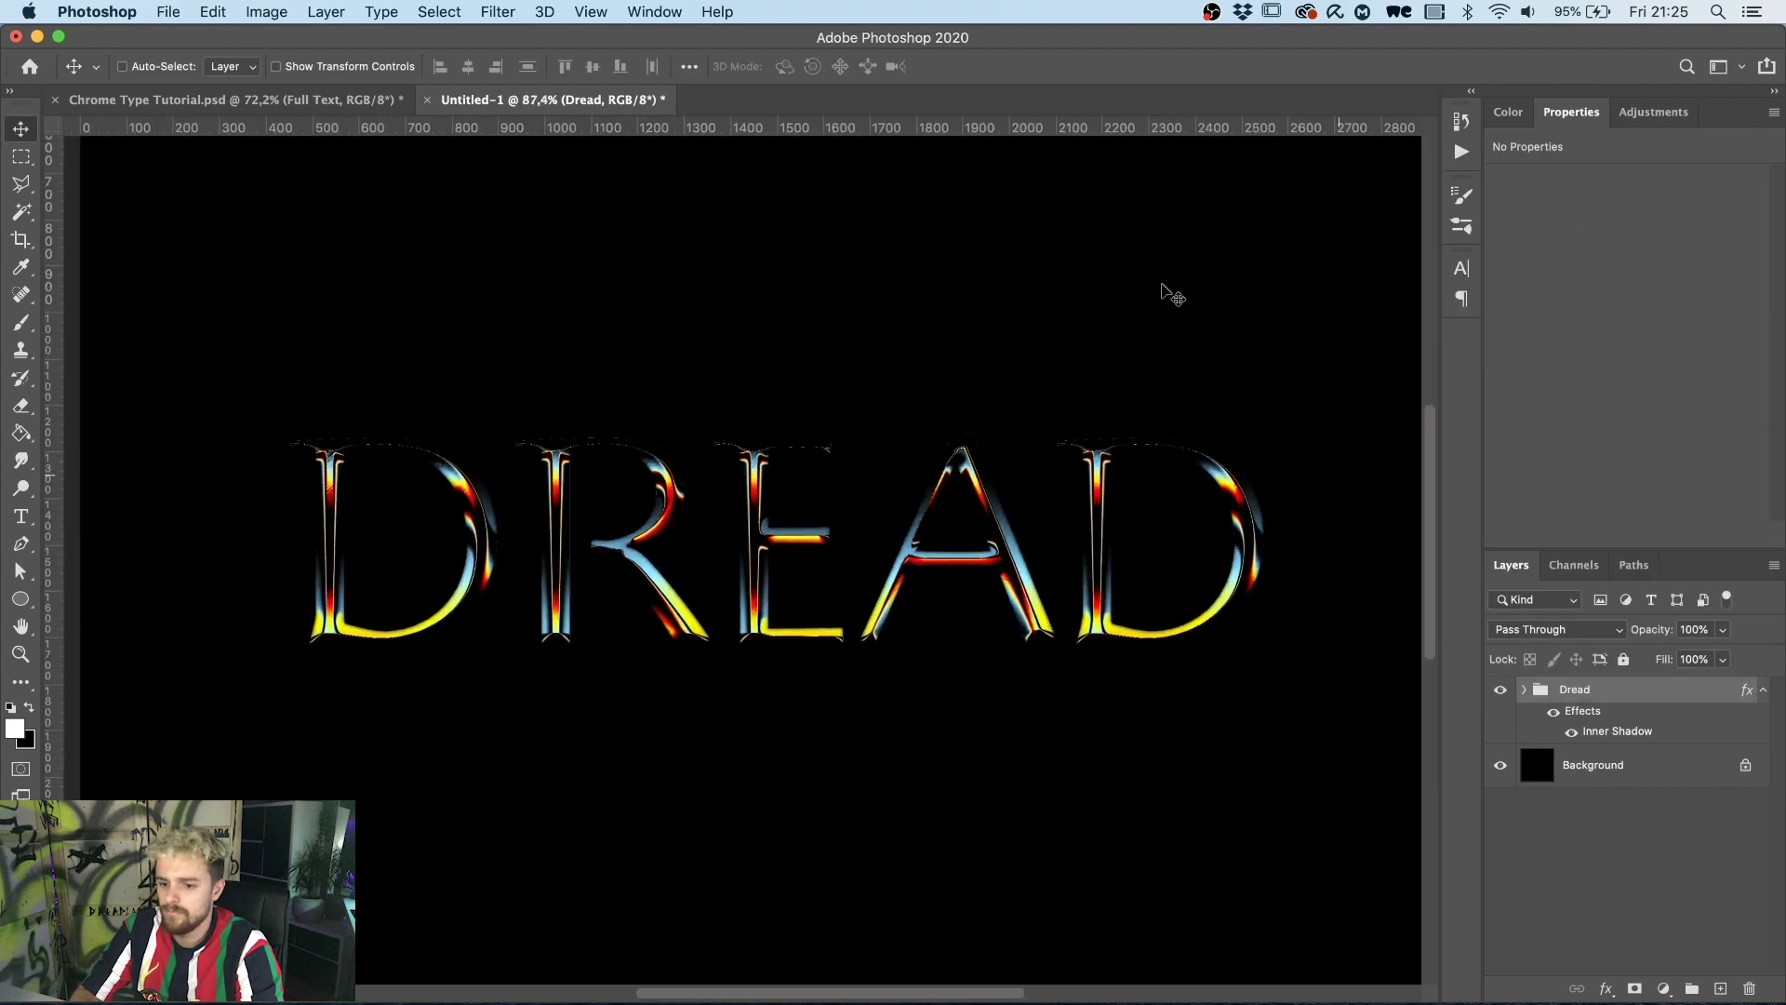
# Set the Dread copy bevel to 78% shadow opacity and 83% highlight opacity.
pyautogui.scroll(2, 1172, 296)
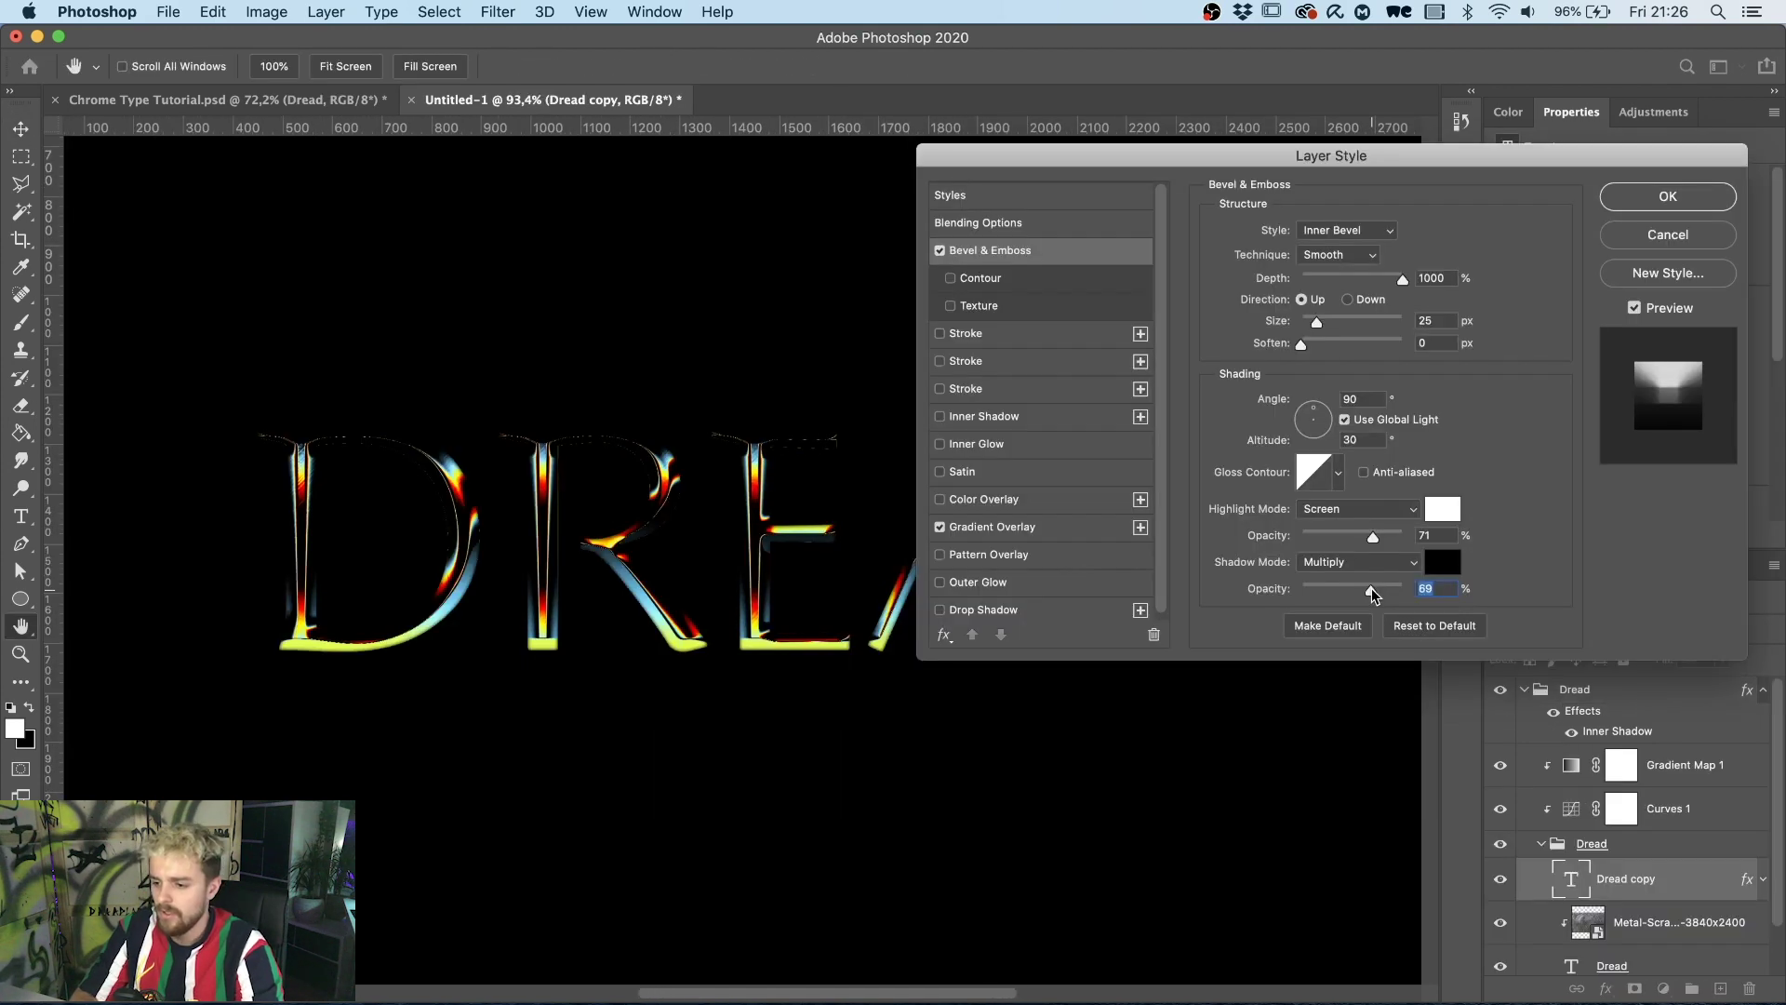
pyautogui.moveTo(1375, 592); pyautogui.dragTo(1383, 594)
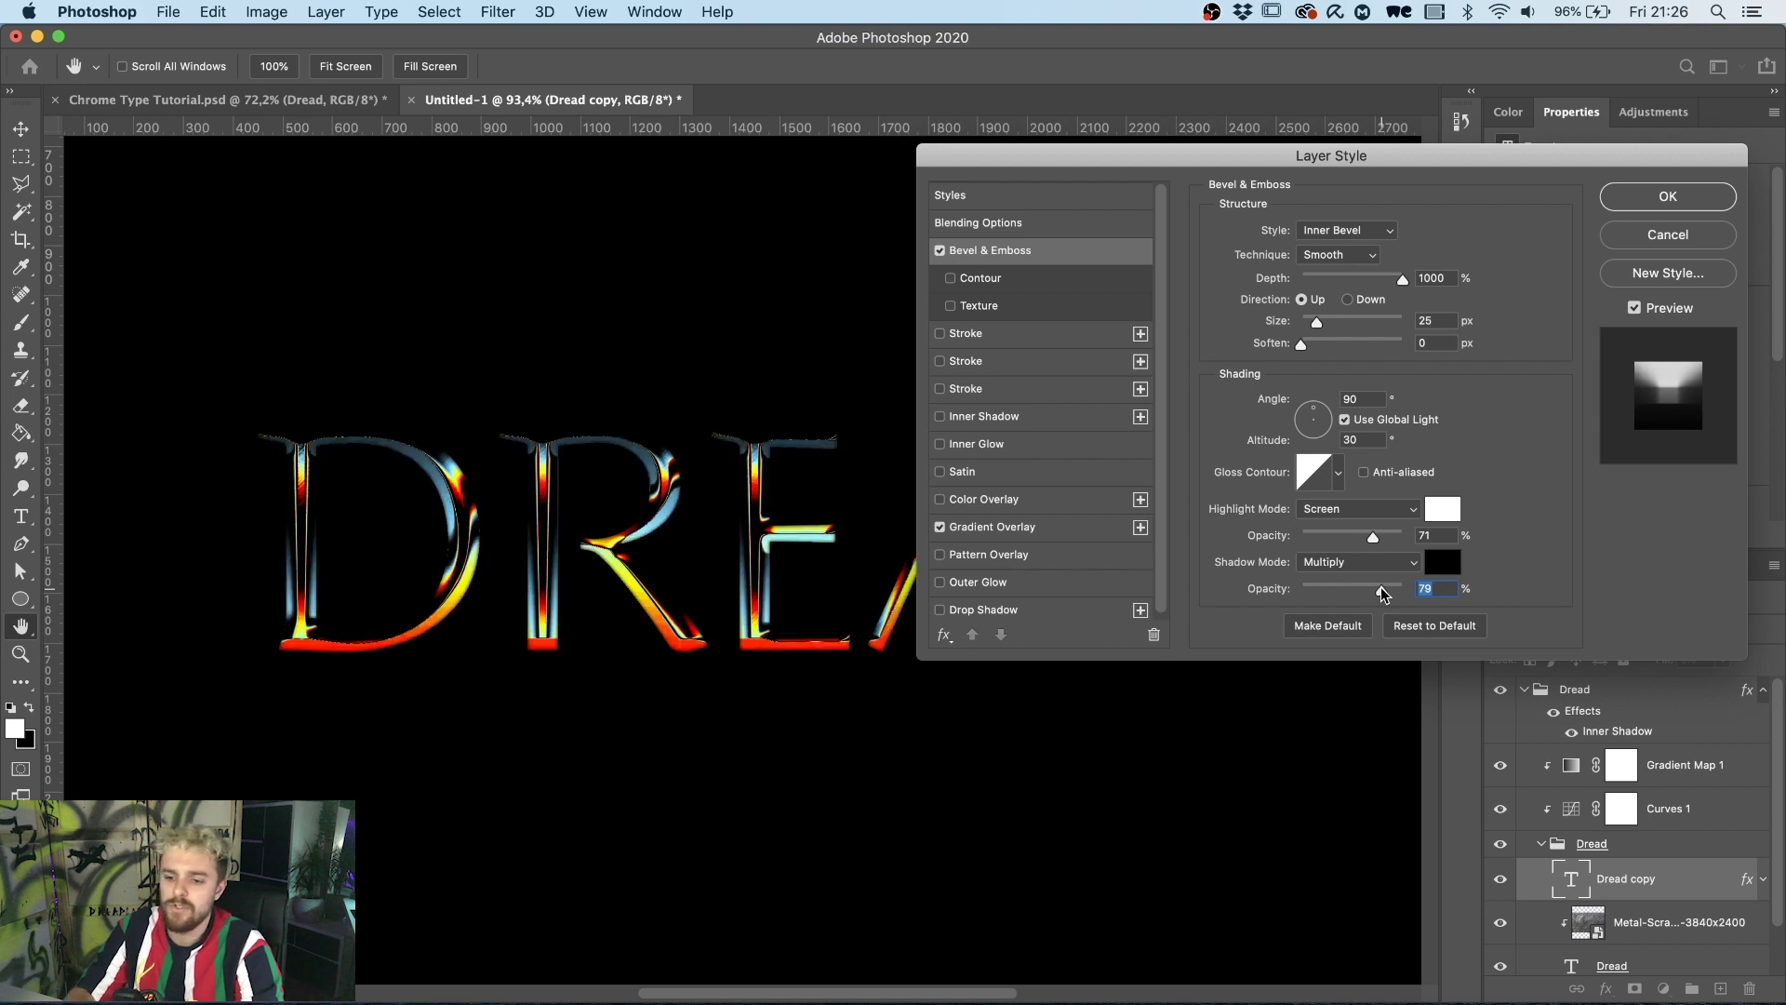
pyautogui.click(1383, 593)
pyautogui.click(1382, 593)
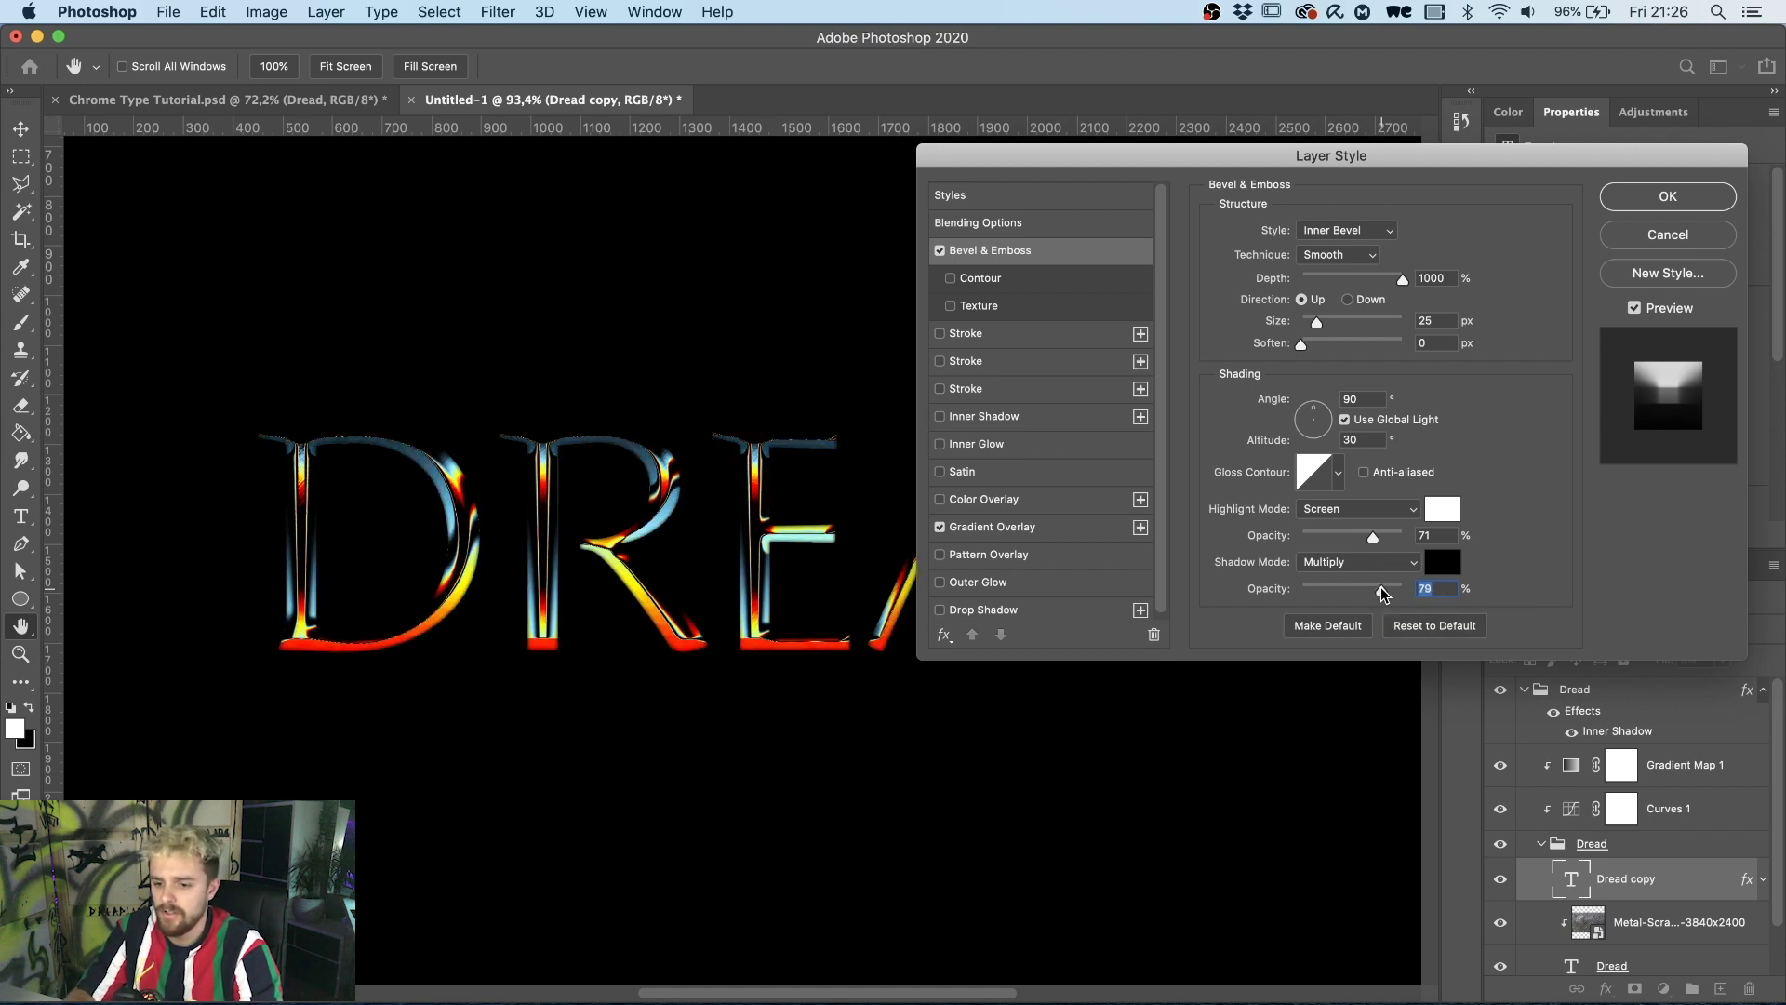
pyautogui.press('Down')
pyautogui.press('Down')
pyautogui.press('Down')
pyautogui.press('Down')
pyautogui.press('Down')
pyautogui.press('Down')
pyautogui.press('Down')
pyautogui.press('Down')
pyautogui.press('Up')
pyautogui.press('Up')
pyautogui.press('Up')
pyautogui.press('Up')
pyautogui.press('Up')
pyautogui.press('Up')
pyautogui.press('Up')
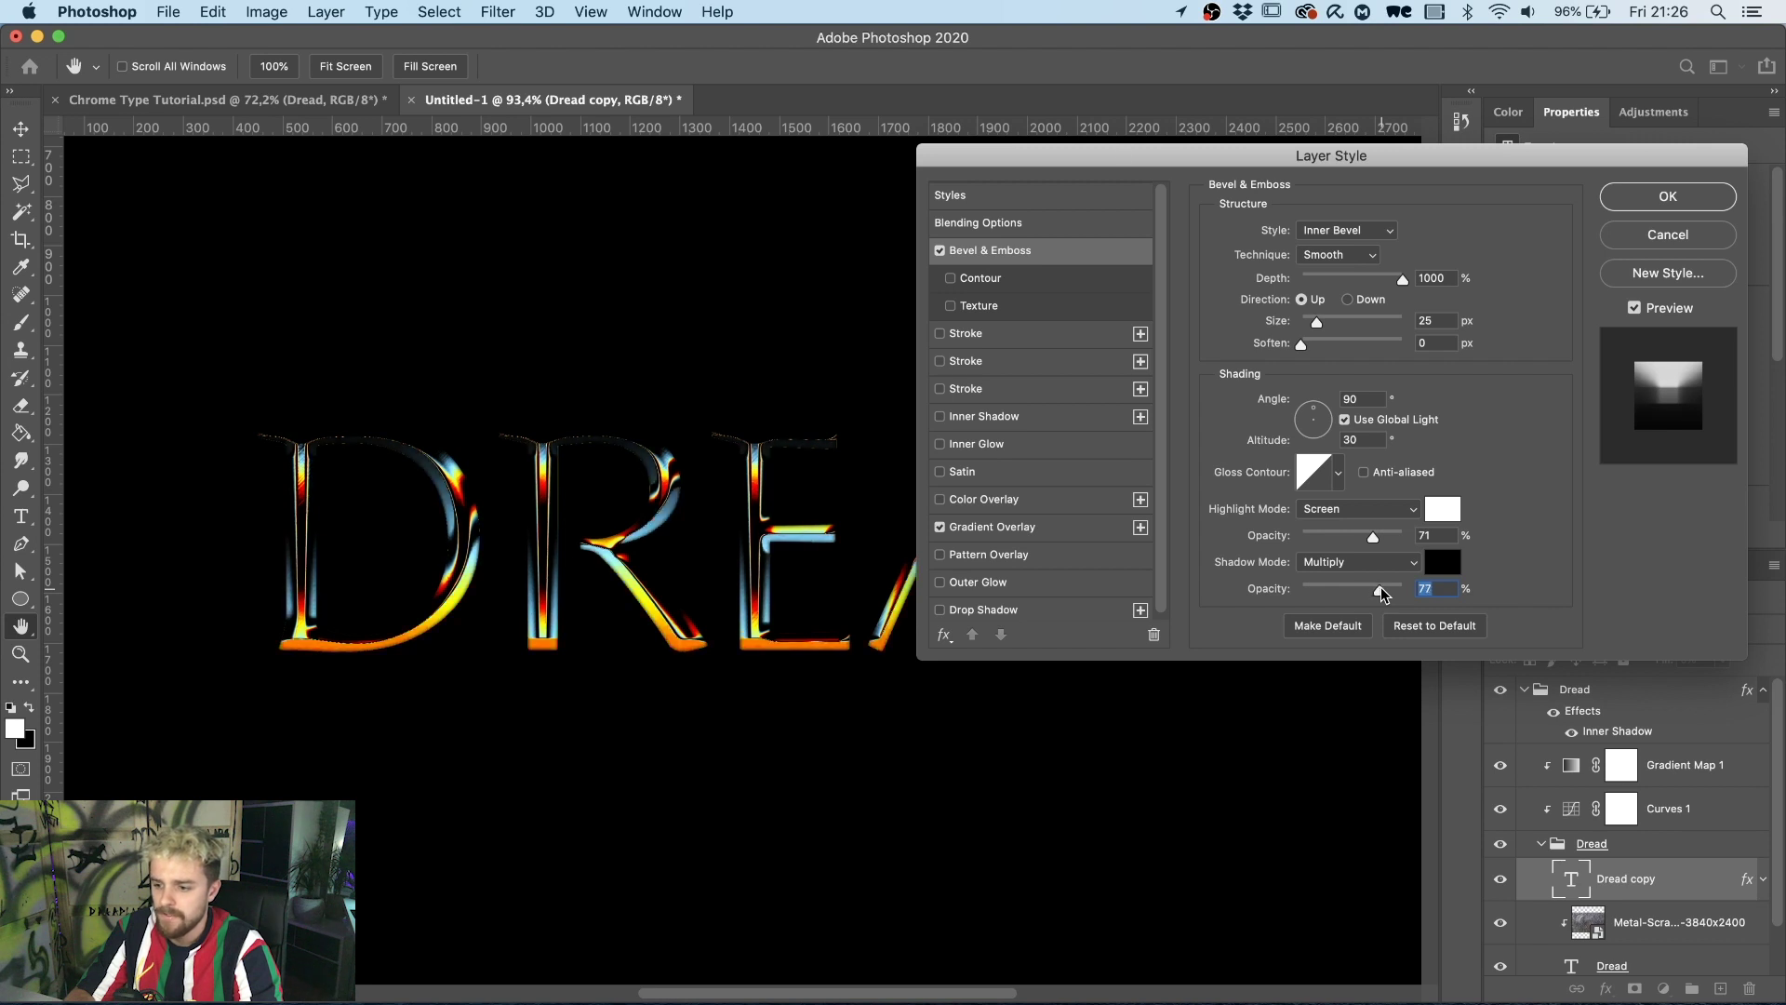
pyautogui.press('Up')
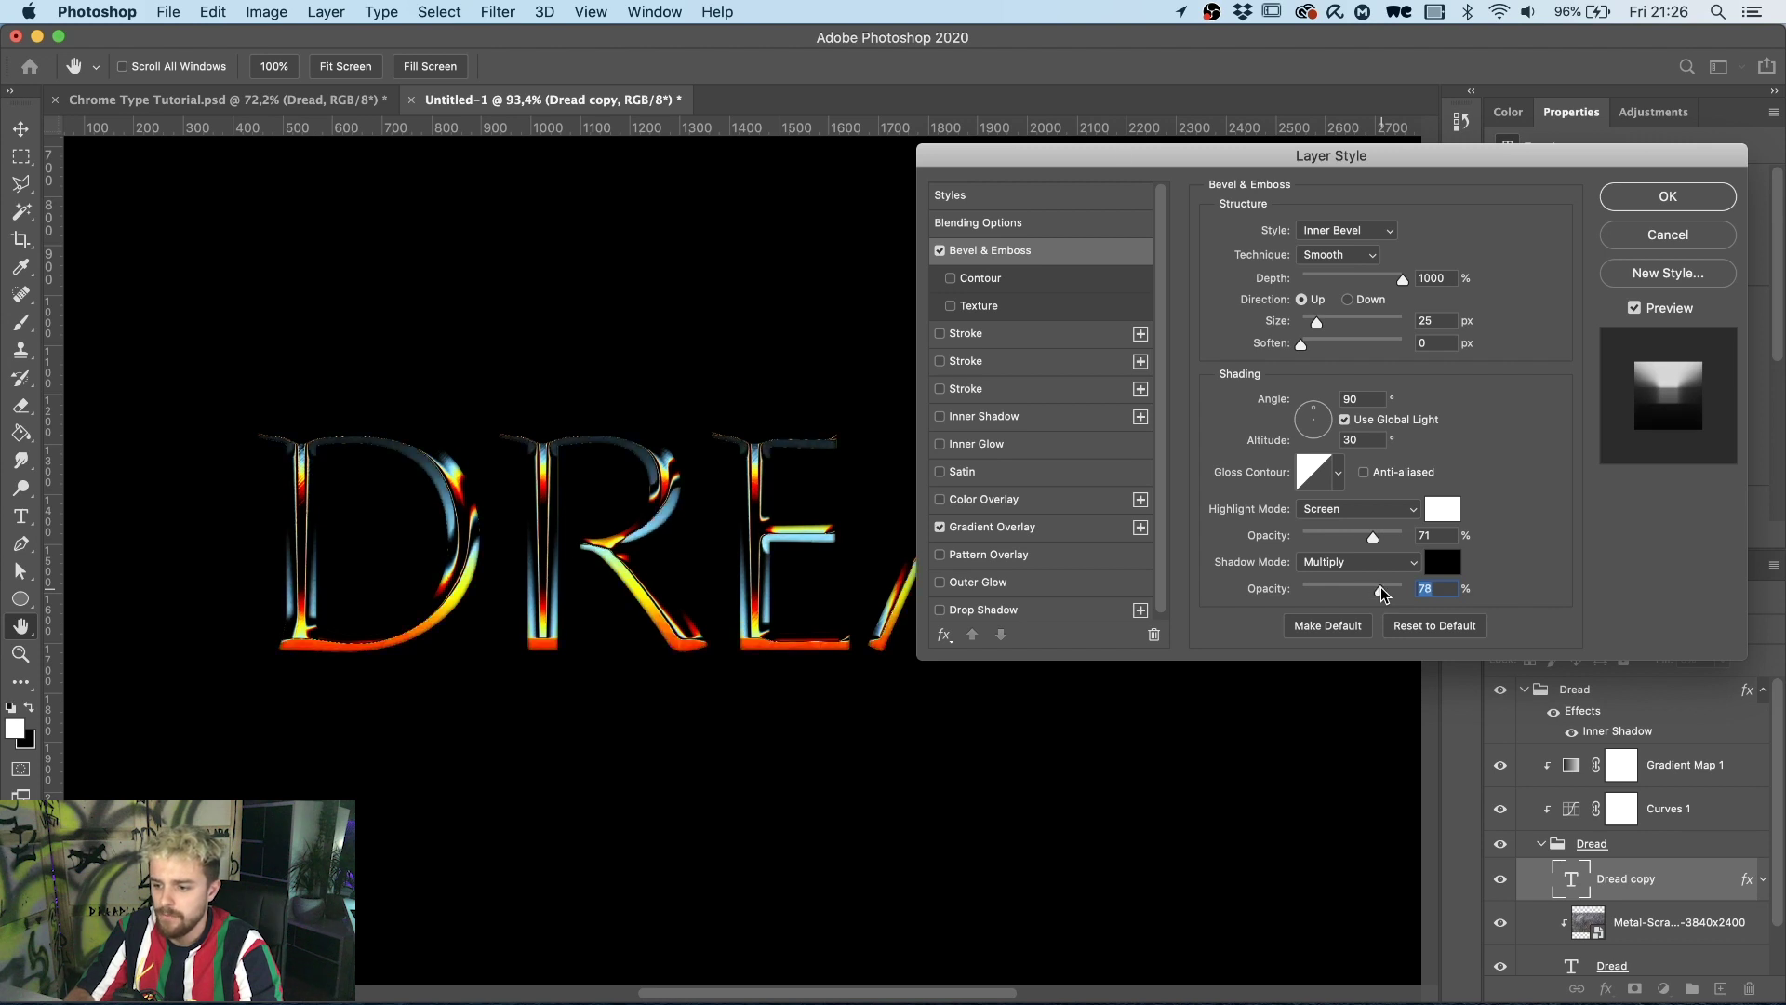
pyautogui.click(1366, 537)
pyautogui.press('Up')
pyautogui.press('Up')
pyautogui.press('Up')
pyautogui.press('Up')
pyautogui.press('Up')
pyautogui.press('Up')
pyautogui.press('Up')
pyautogui.press('Up')
pyautogui.press('Up')
pyautogui.press('Up')
pyautogui.press('Up')
pyautogui.press('Up')
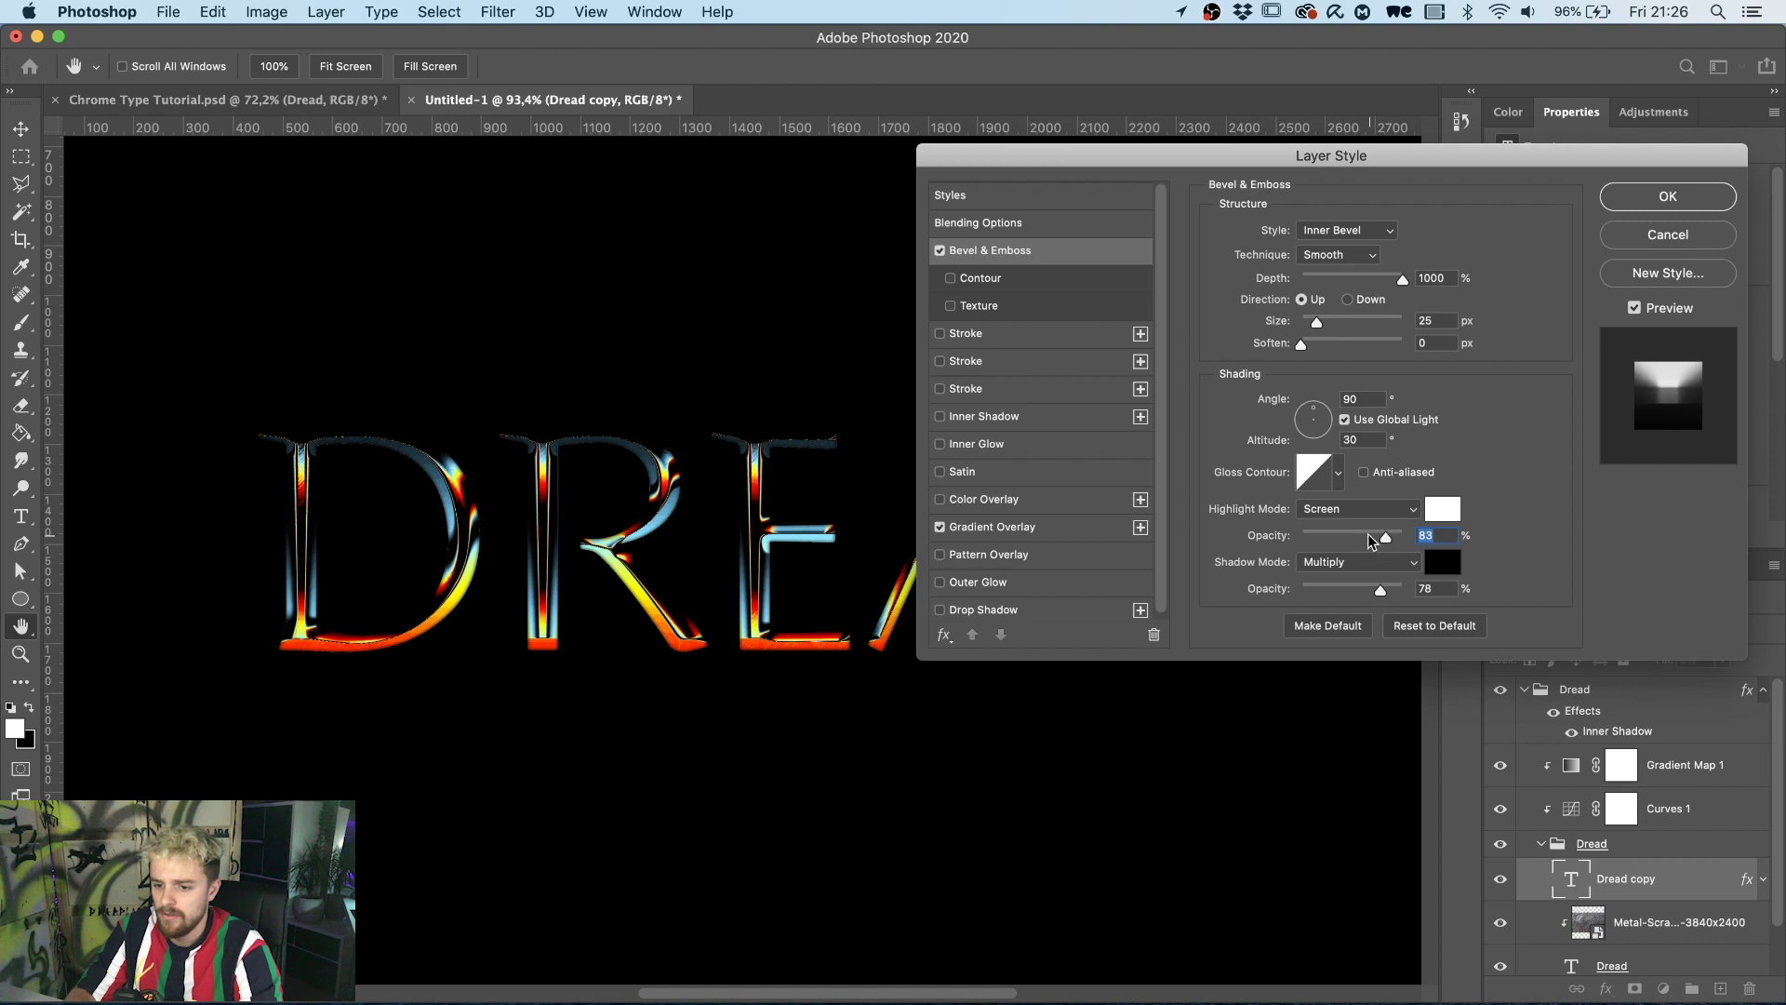
pyautogui.click(1687, 199)
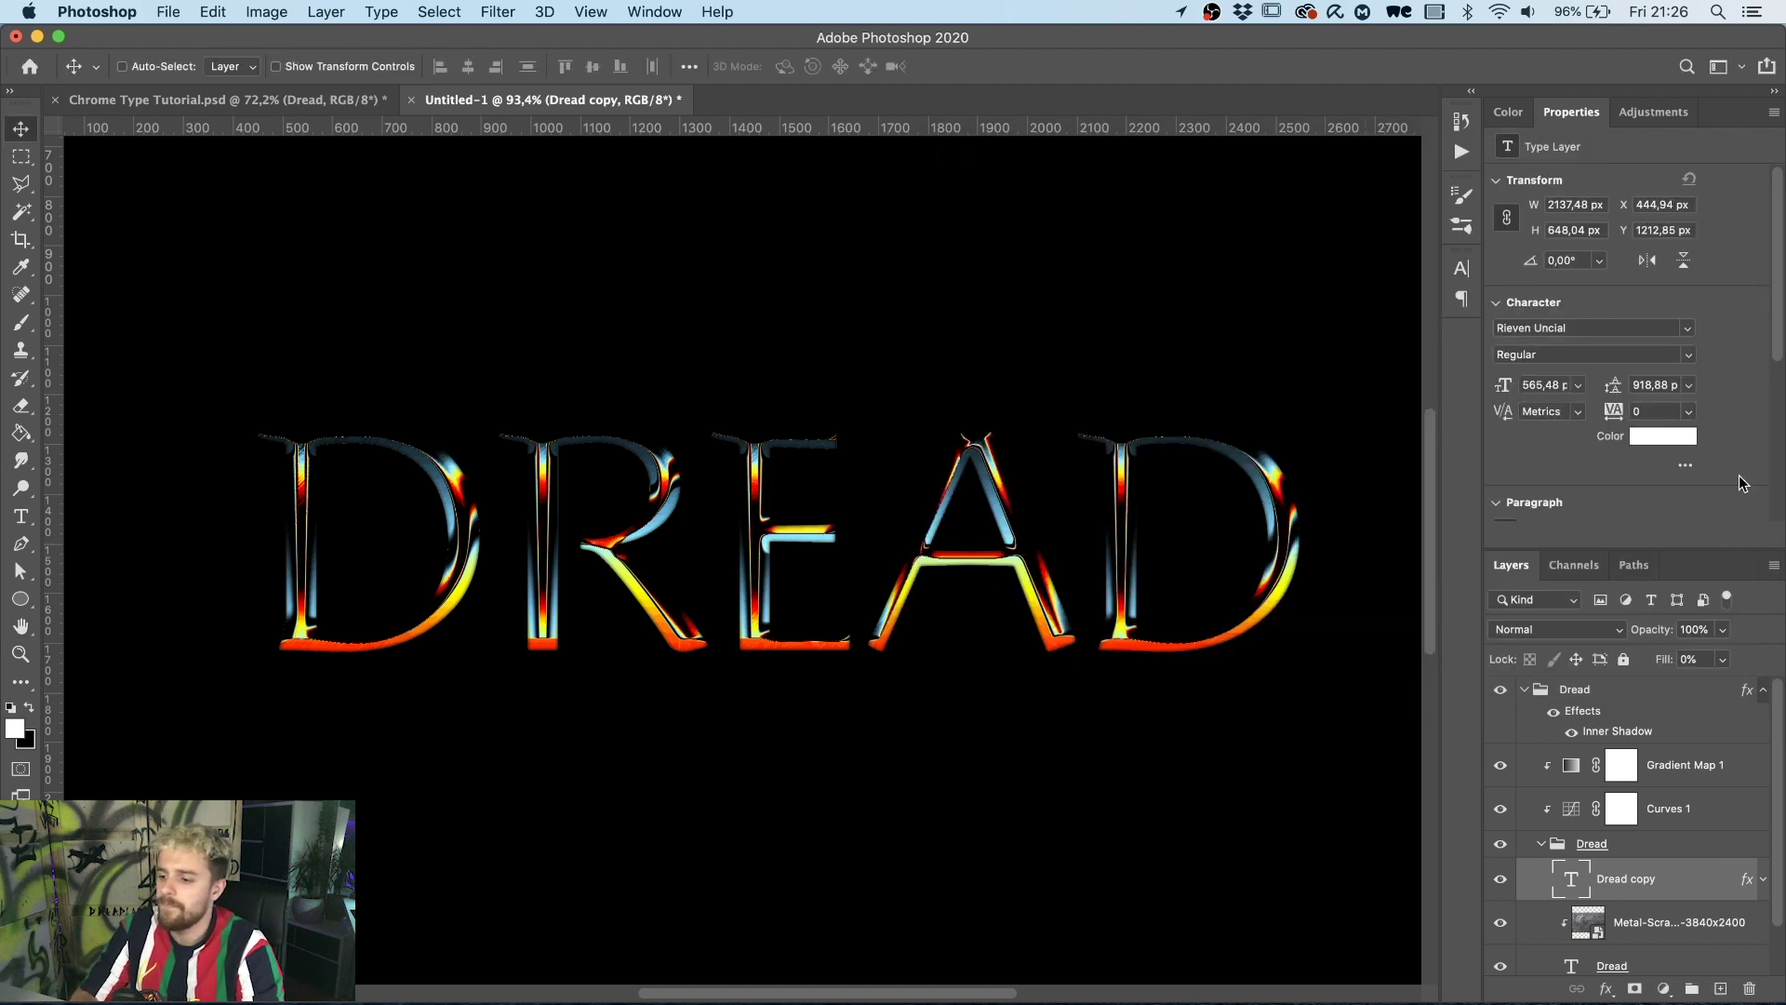
pyautogui.click(1526, 689)
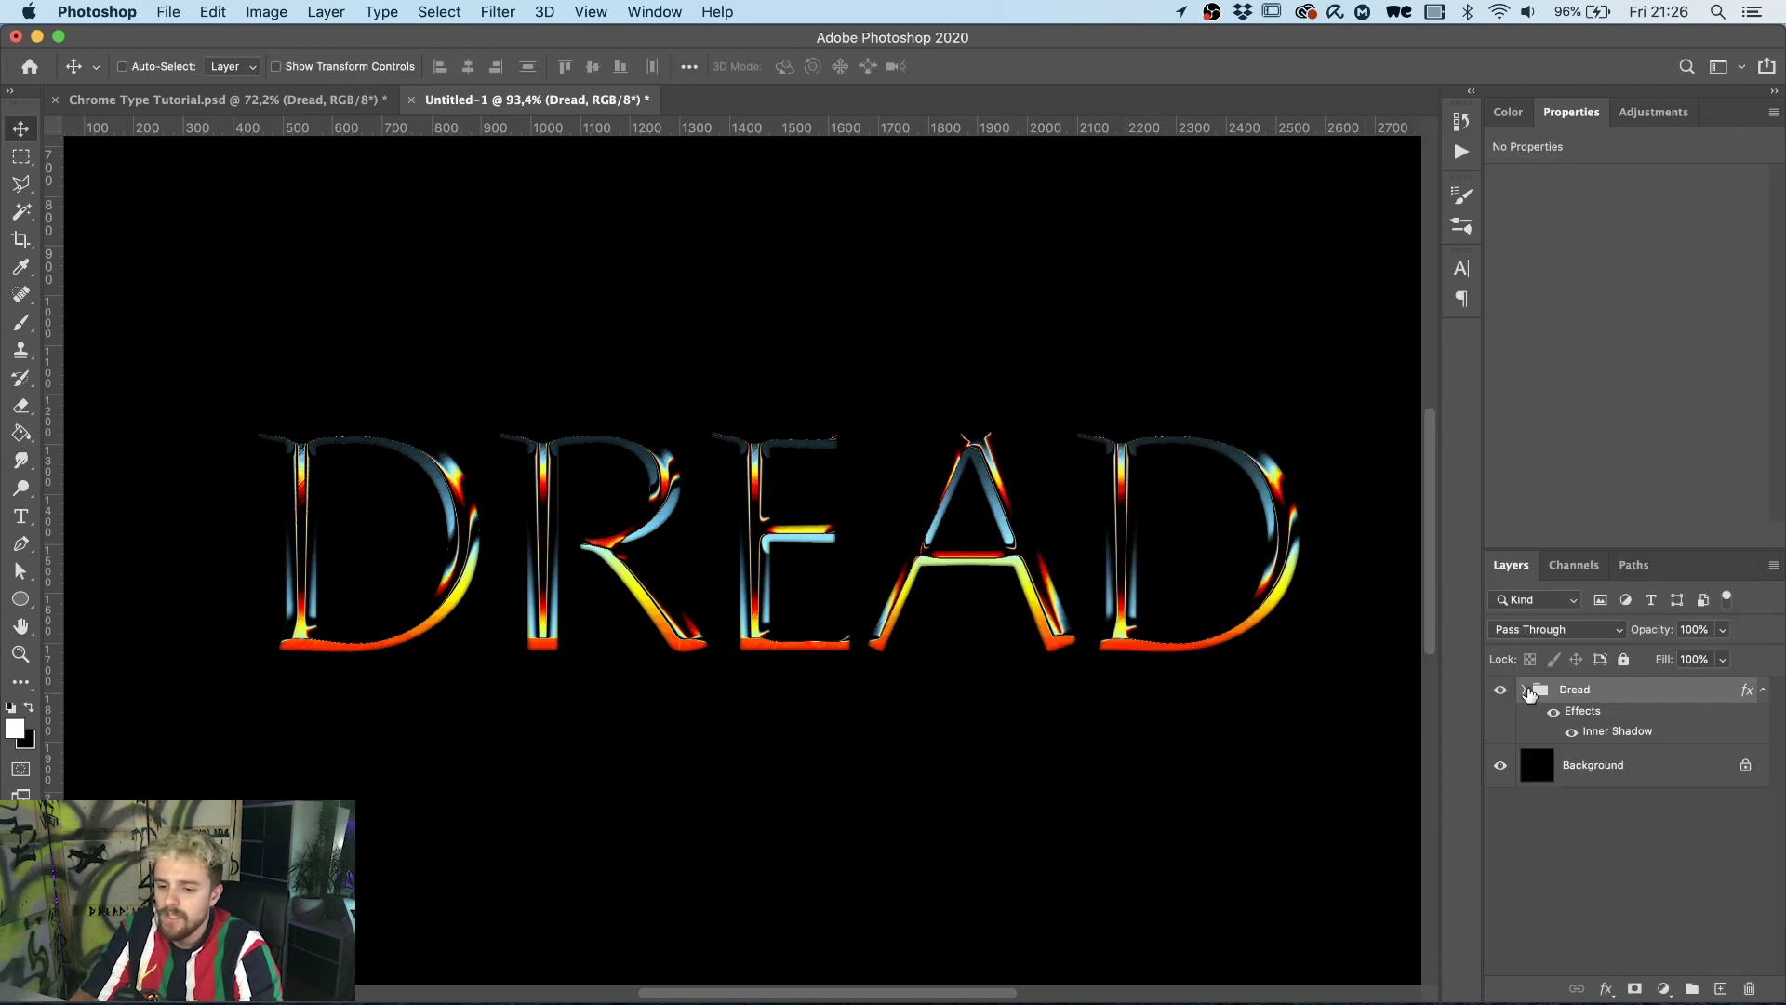
# Add a new layer above the Dread group and brush sparkles onto both D letters.
pyautogui.click(1762, 691)
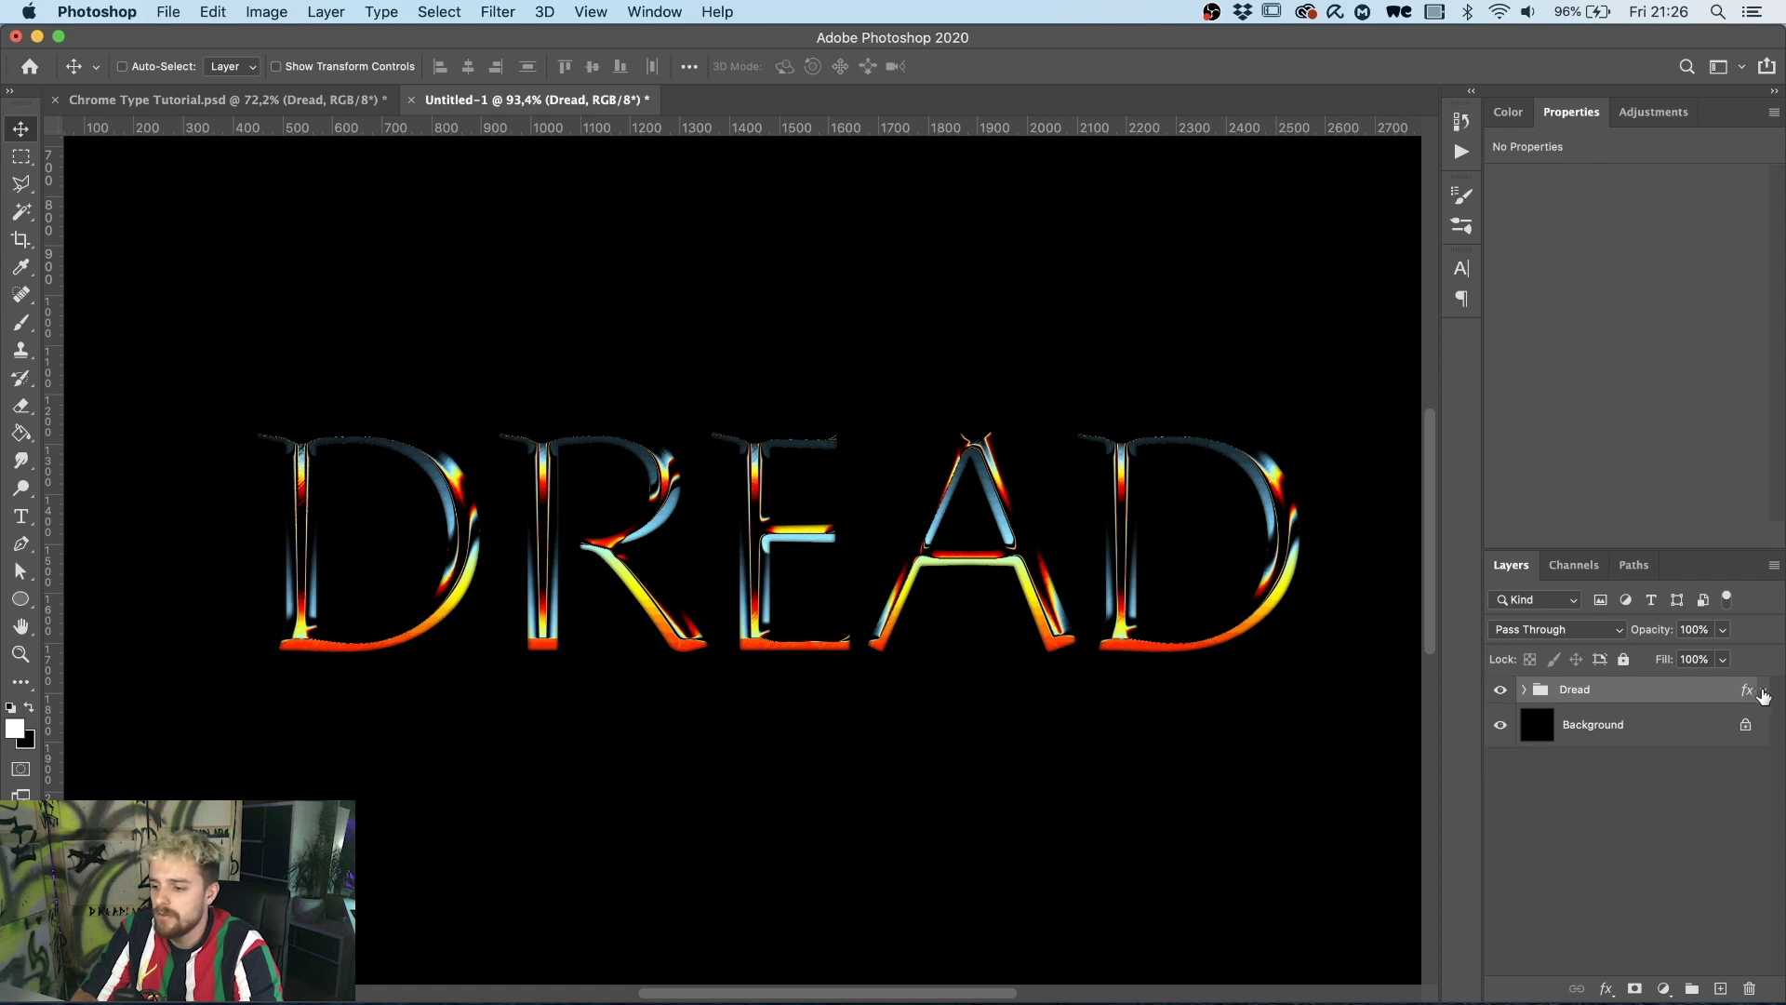
pyautogui.click(1720, 989)
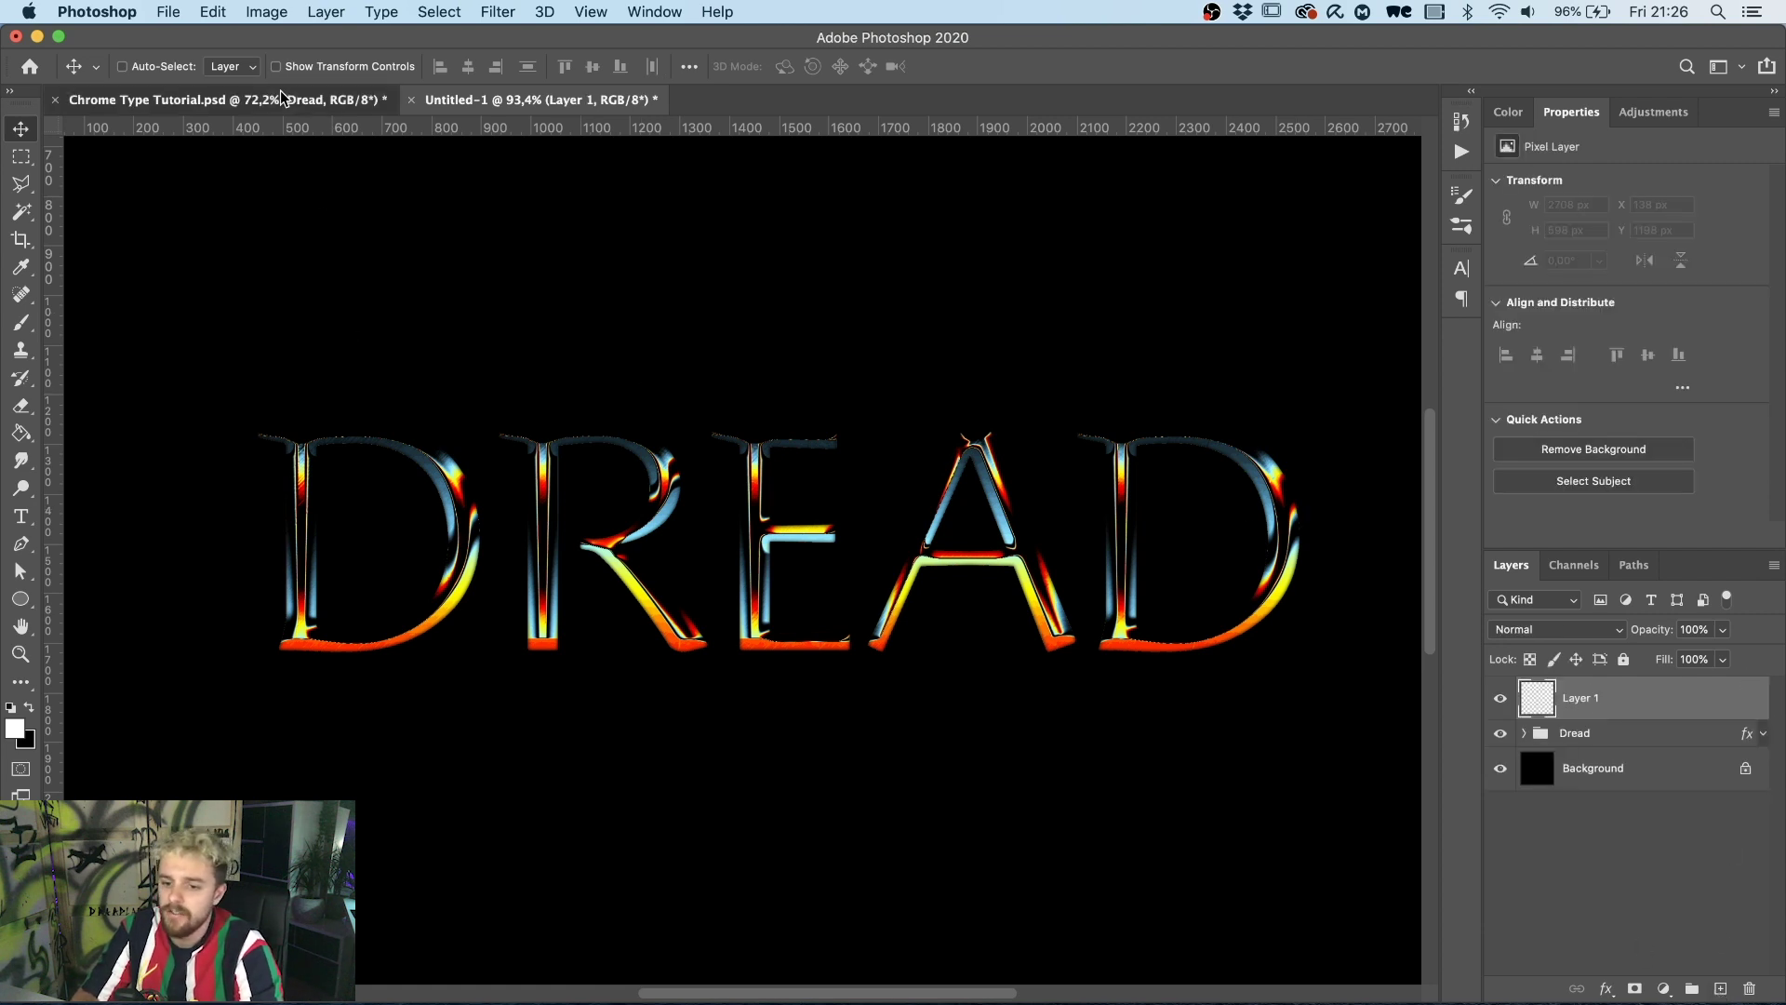
pyautogui.click(223, 100)
pyautogui.click(493, 100)
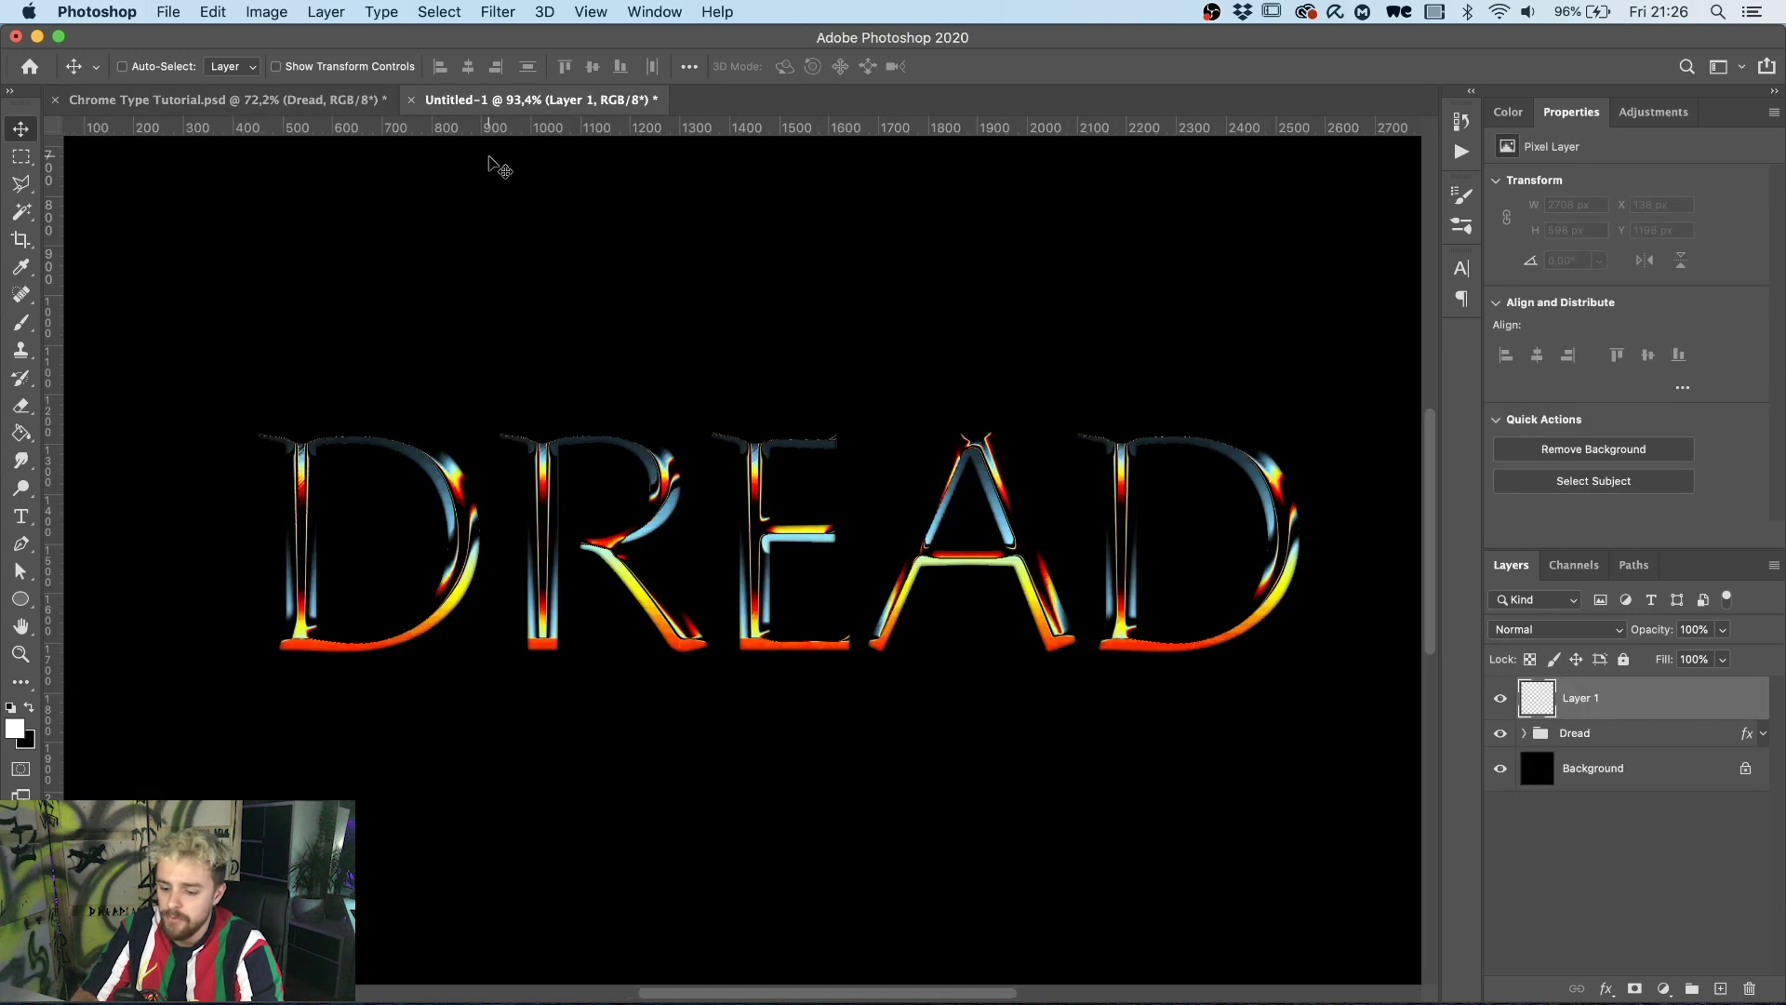
pyautogui.press('b')
pyautogui.click(154, 66)
pyautogui.click(154, 66)
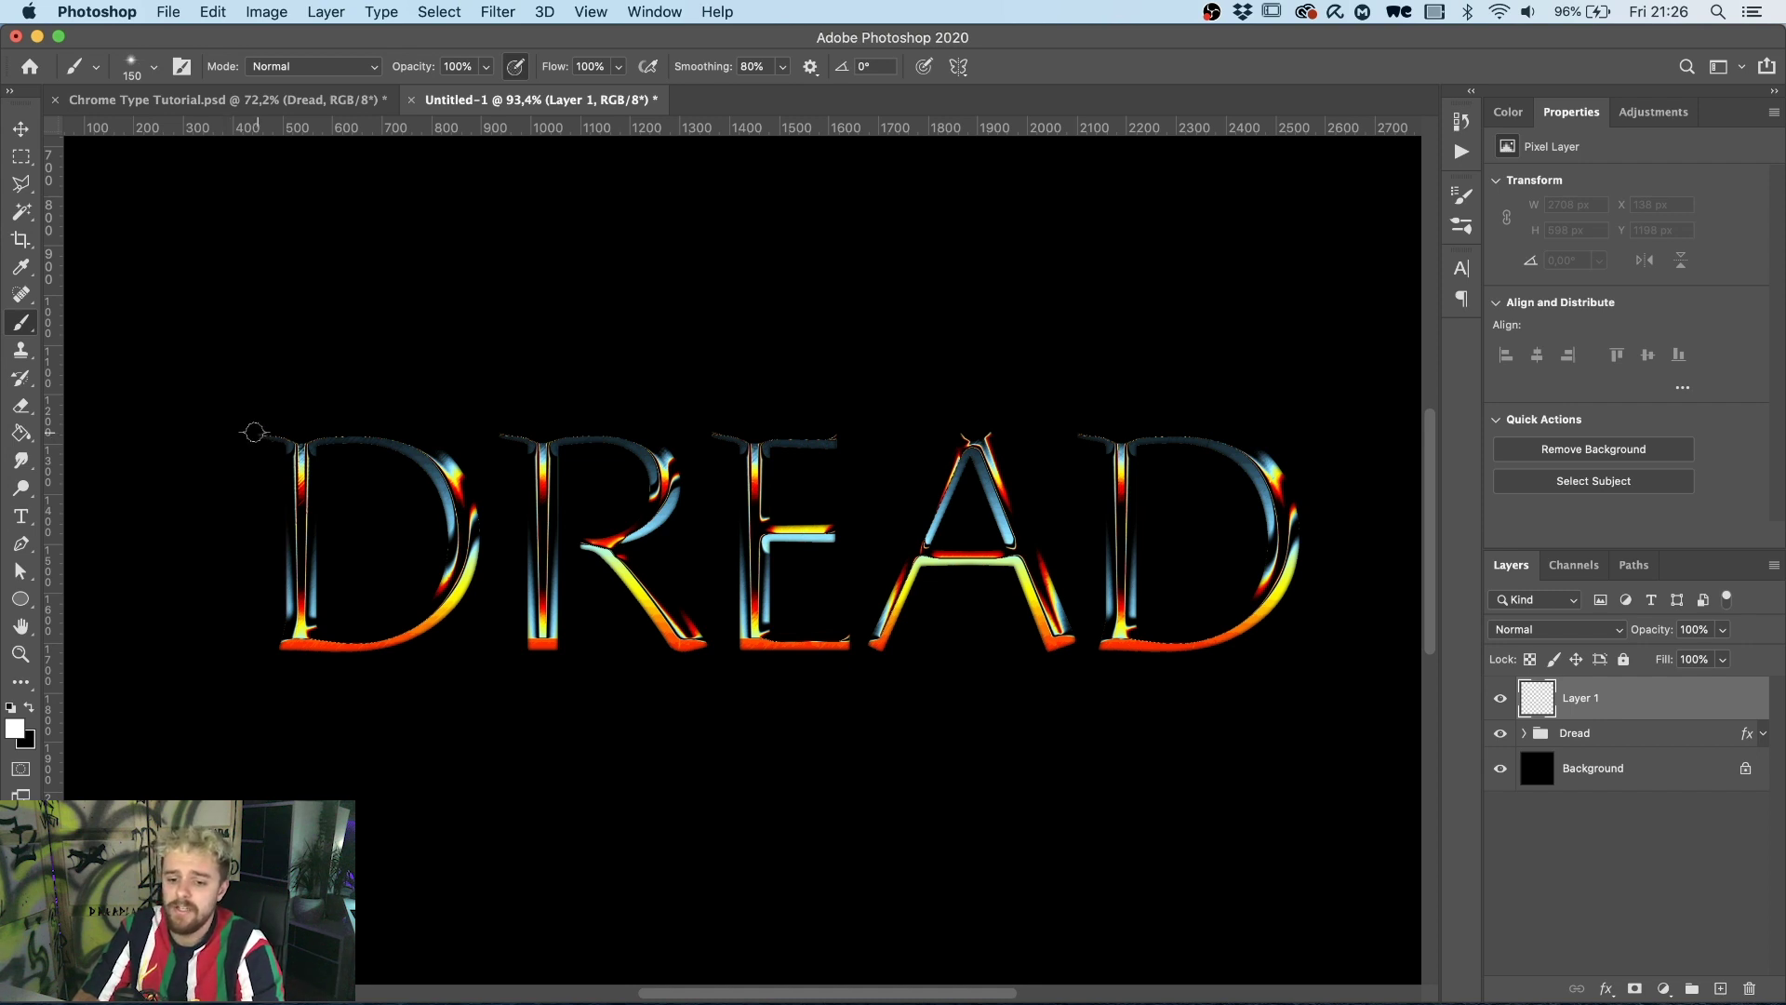
pyautogui.click(258, 434)
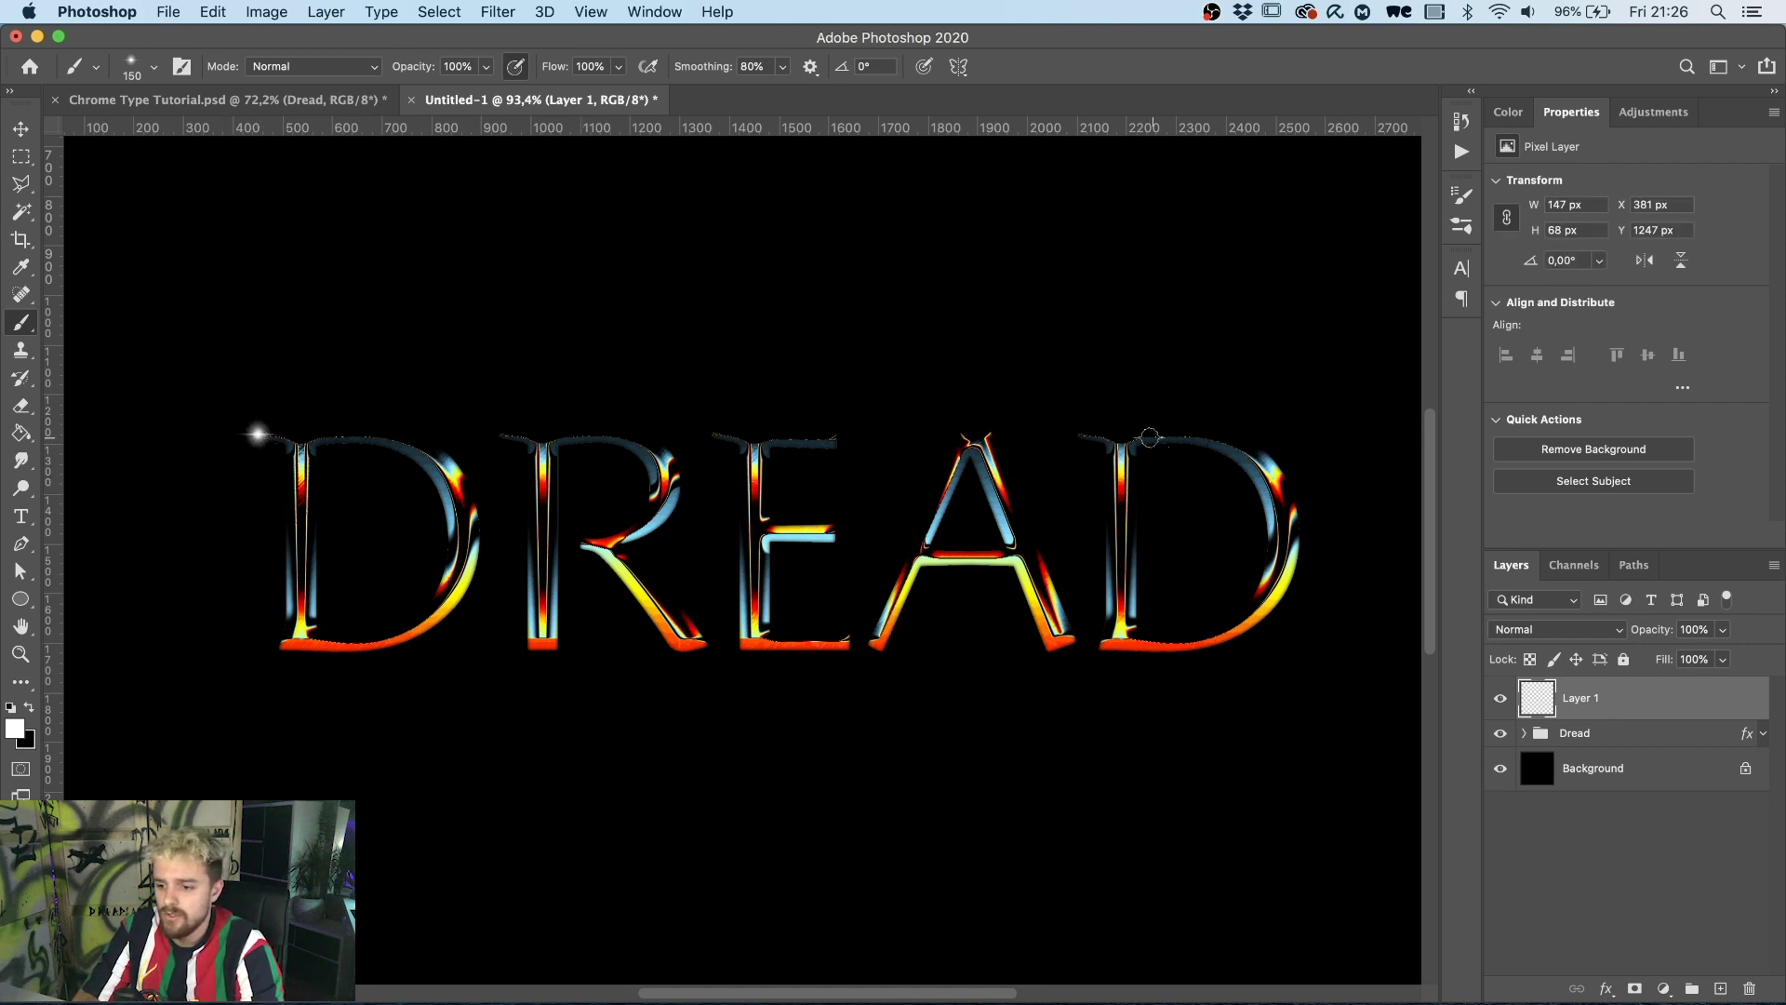
pyautogui.click(1285, 468)
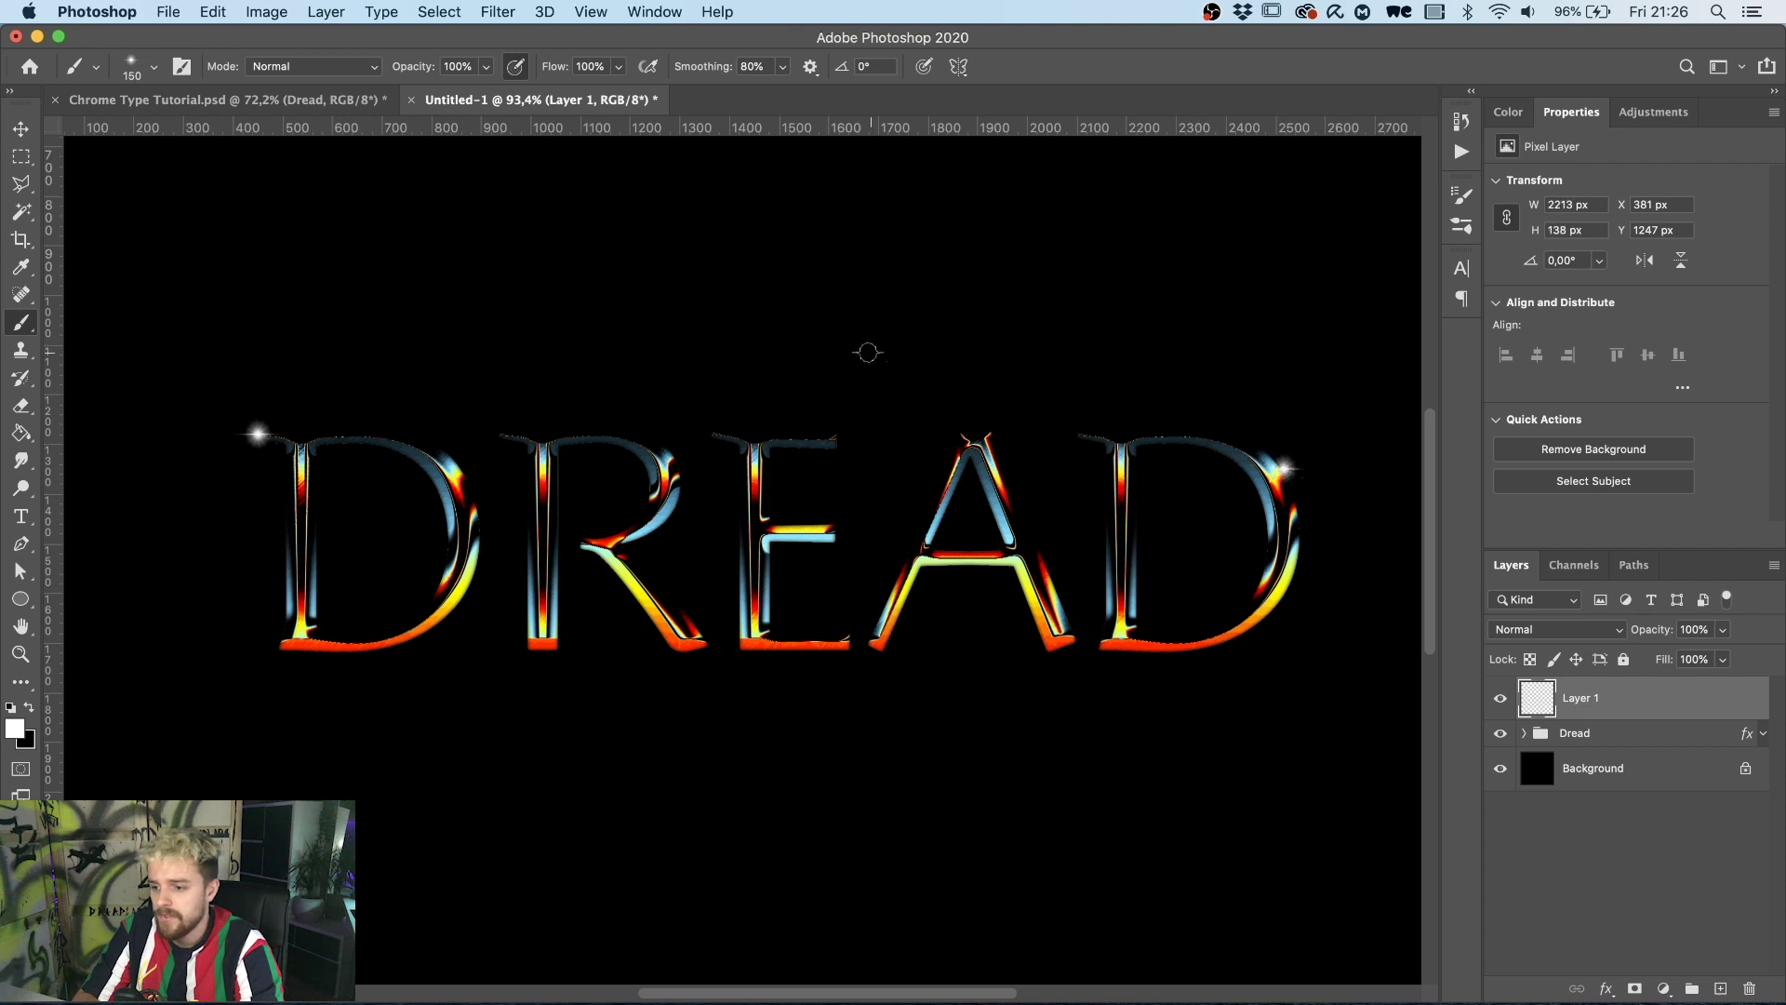
# Use a 175 px lens-flare brush rotated 90° to stamp sparkles on the E and R.
pyautogui.click(154, 66)
pyautogui.press('[')
pyautogui.press('[')
pyautogui.press('[')
pyautogui.press('[')
pyautogui.press('[')
pyautogui.press('[')
pyautogui.press('[')
pyautogui.press('[')
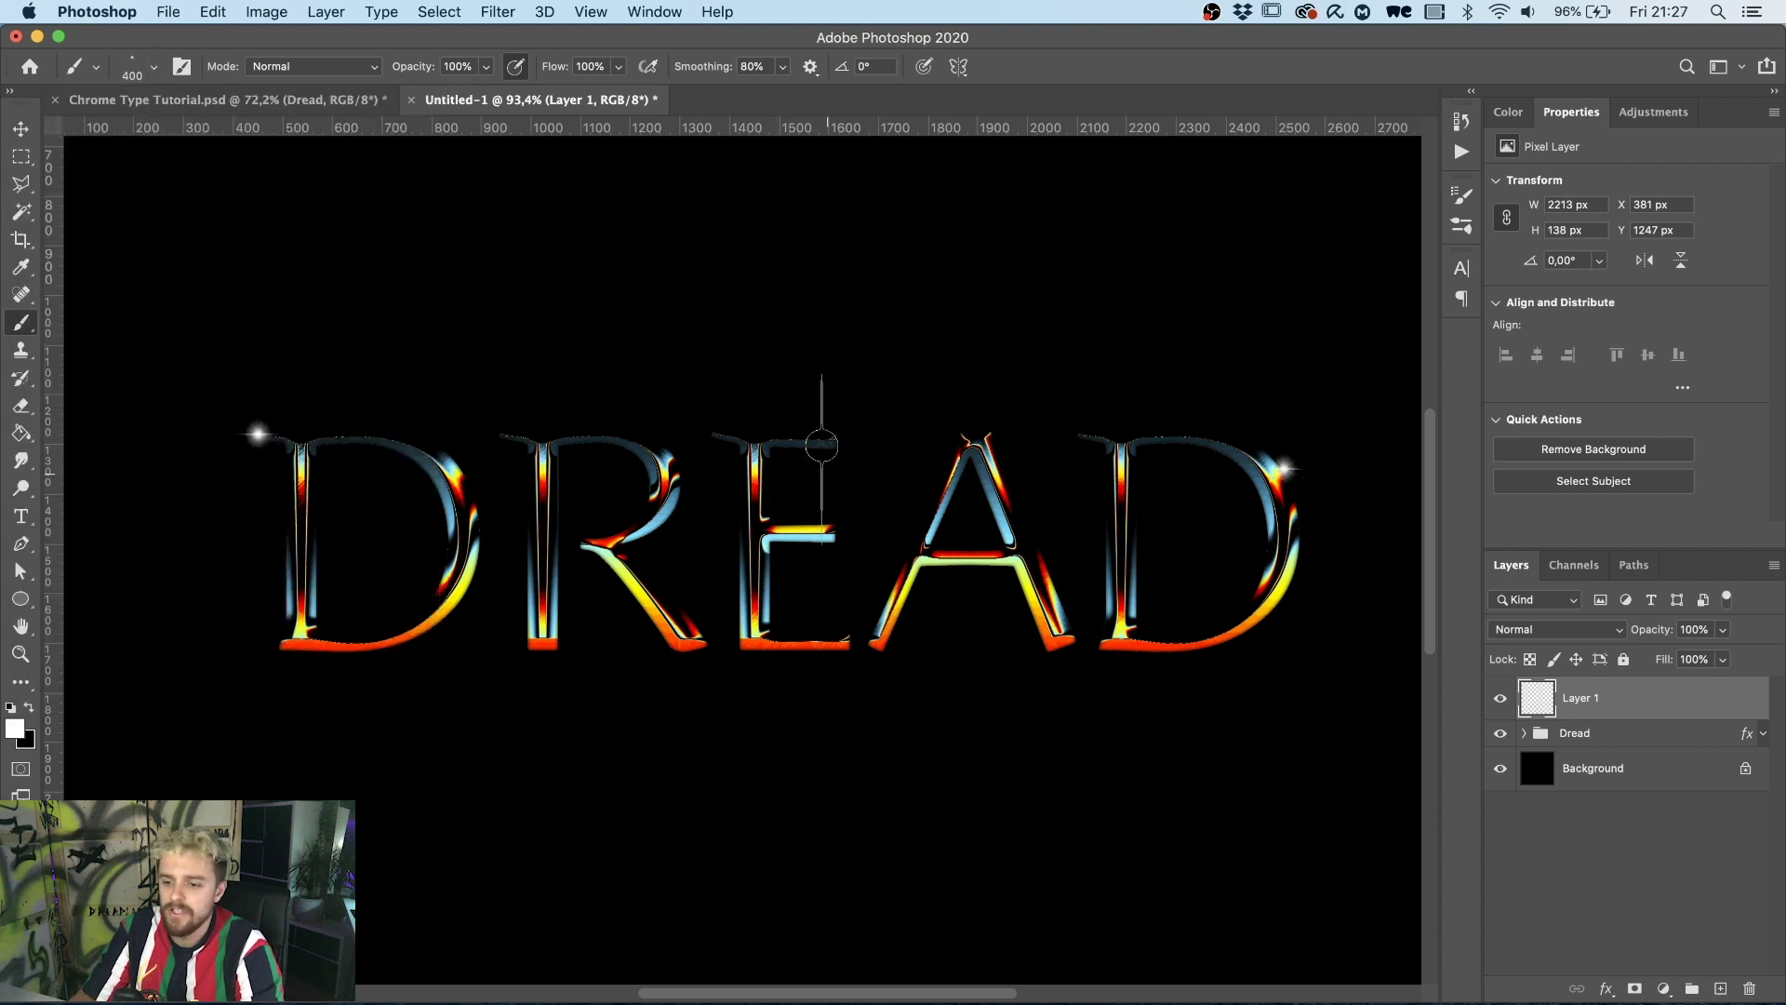
pyautogui.click(153, 66)
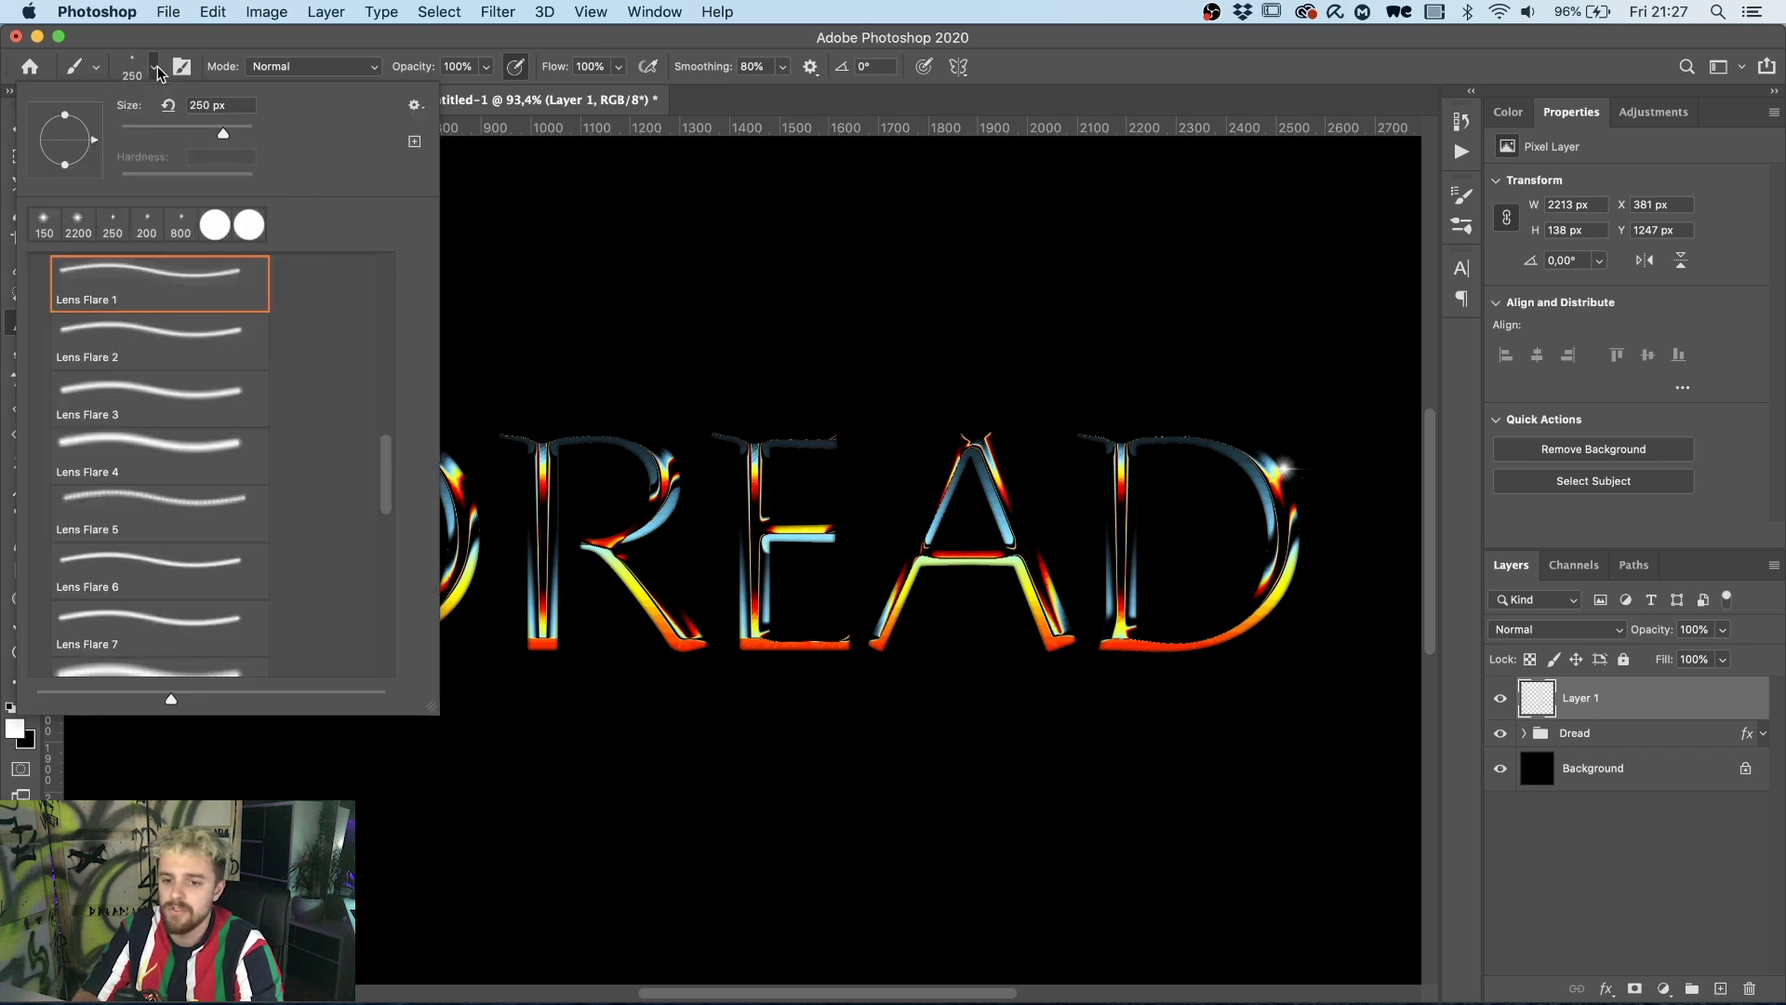
pyautogui.moveTo(93, 110); pyautogui.dragTo(76, 91)
pyautogui.press('Return')
pyautogui.press('[')
pyautogui.press('[')
pyautogui.click(834, 439)
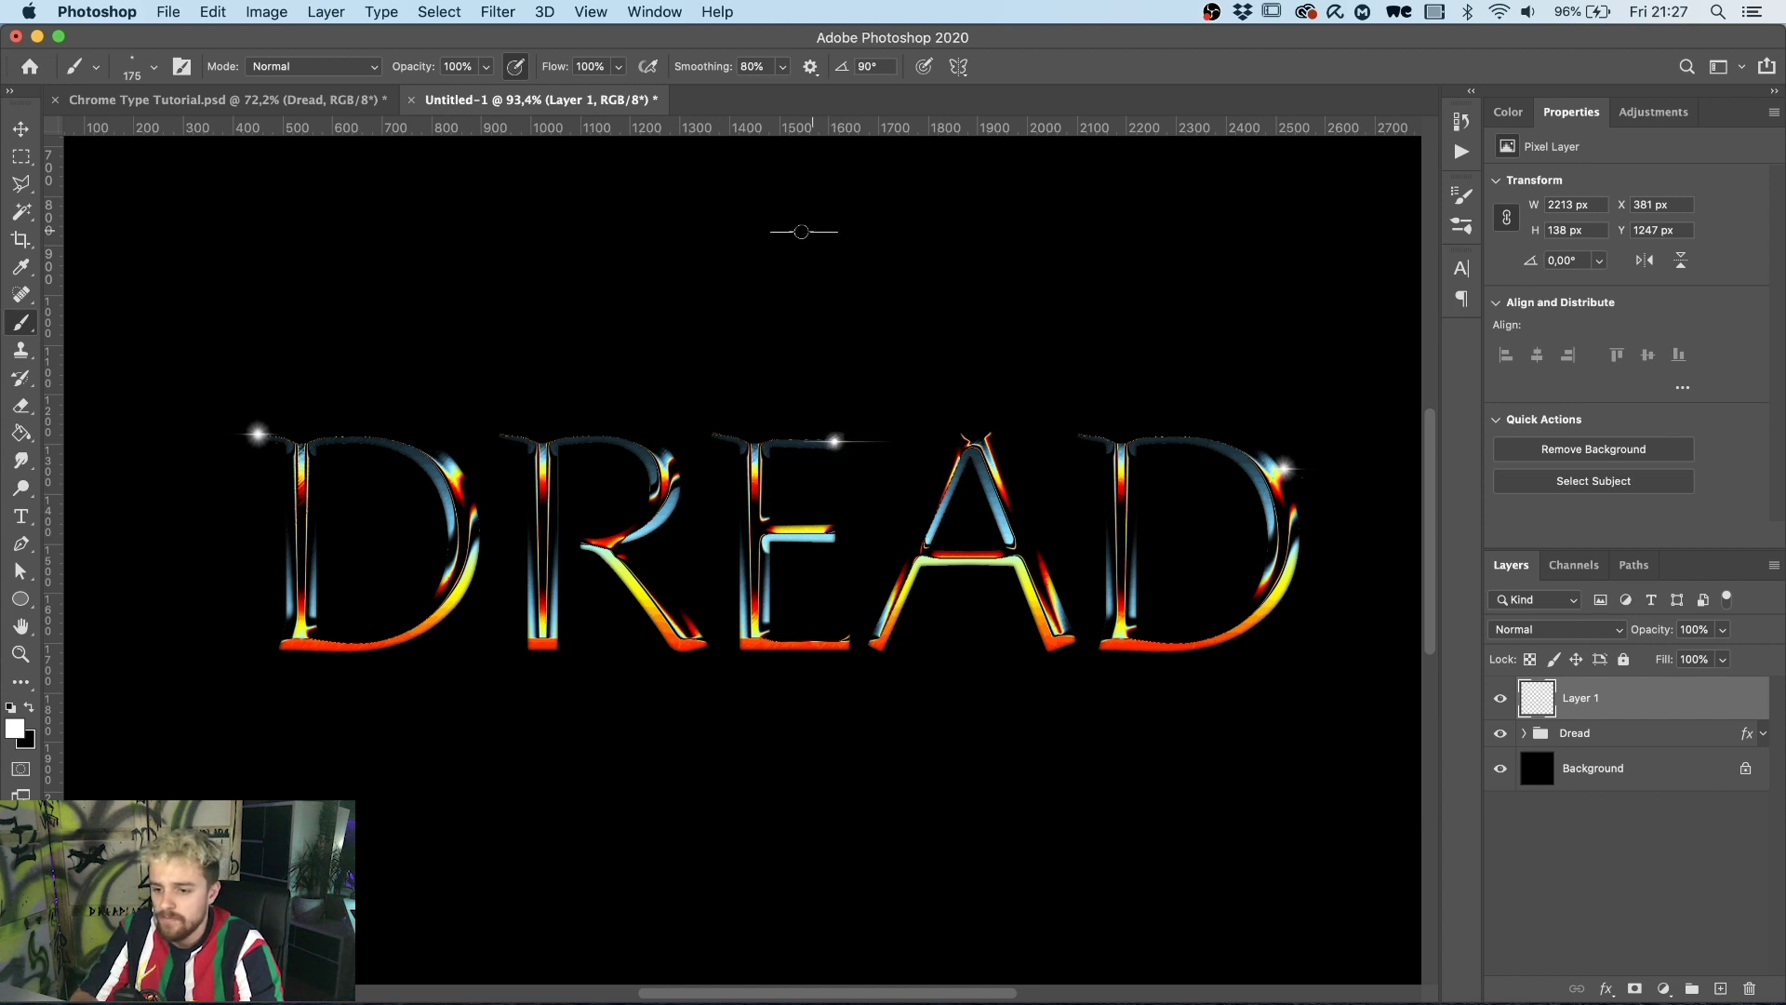
pyautogui.click(555, 441)
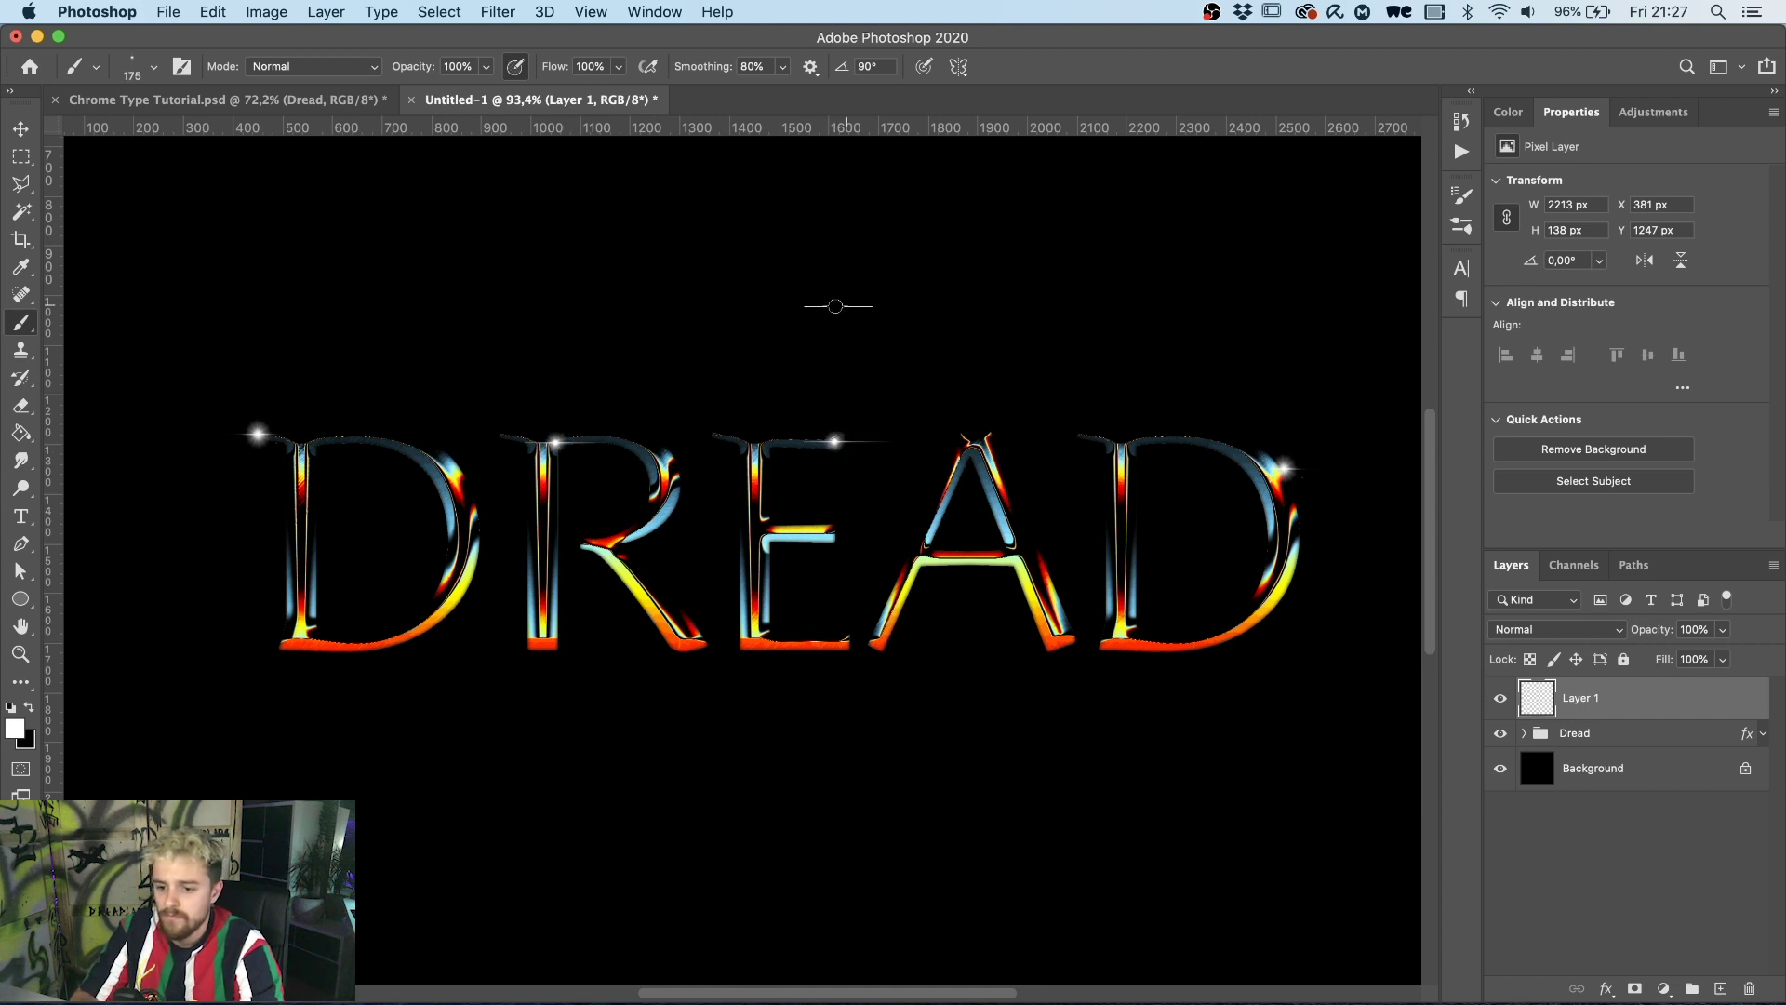
pyautogui.press('super+z')
pyautogui.click(588, 538)
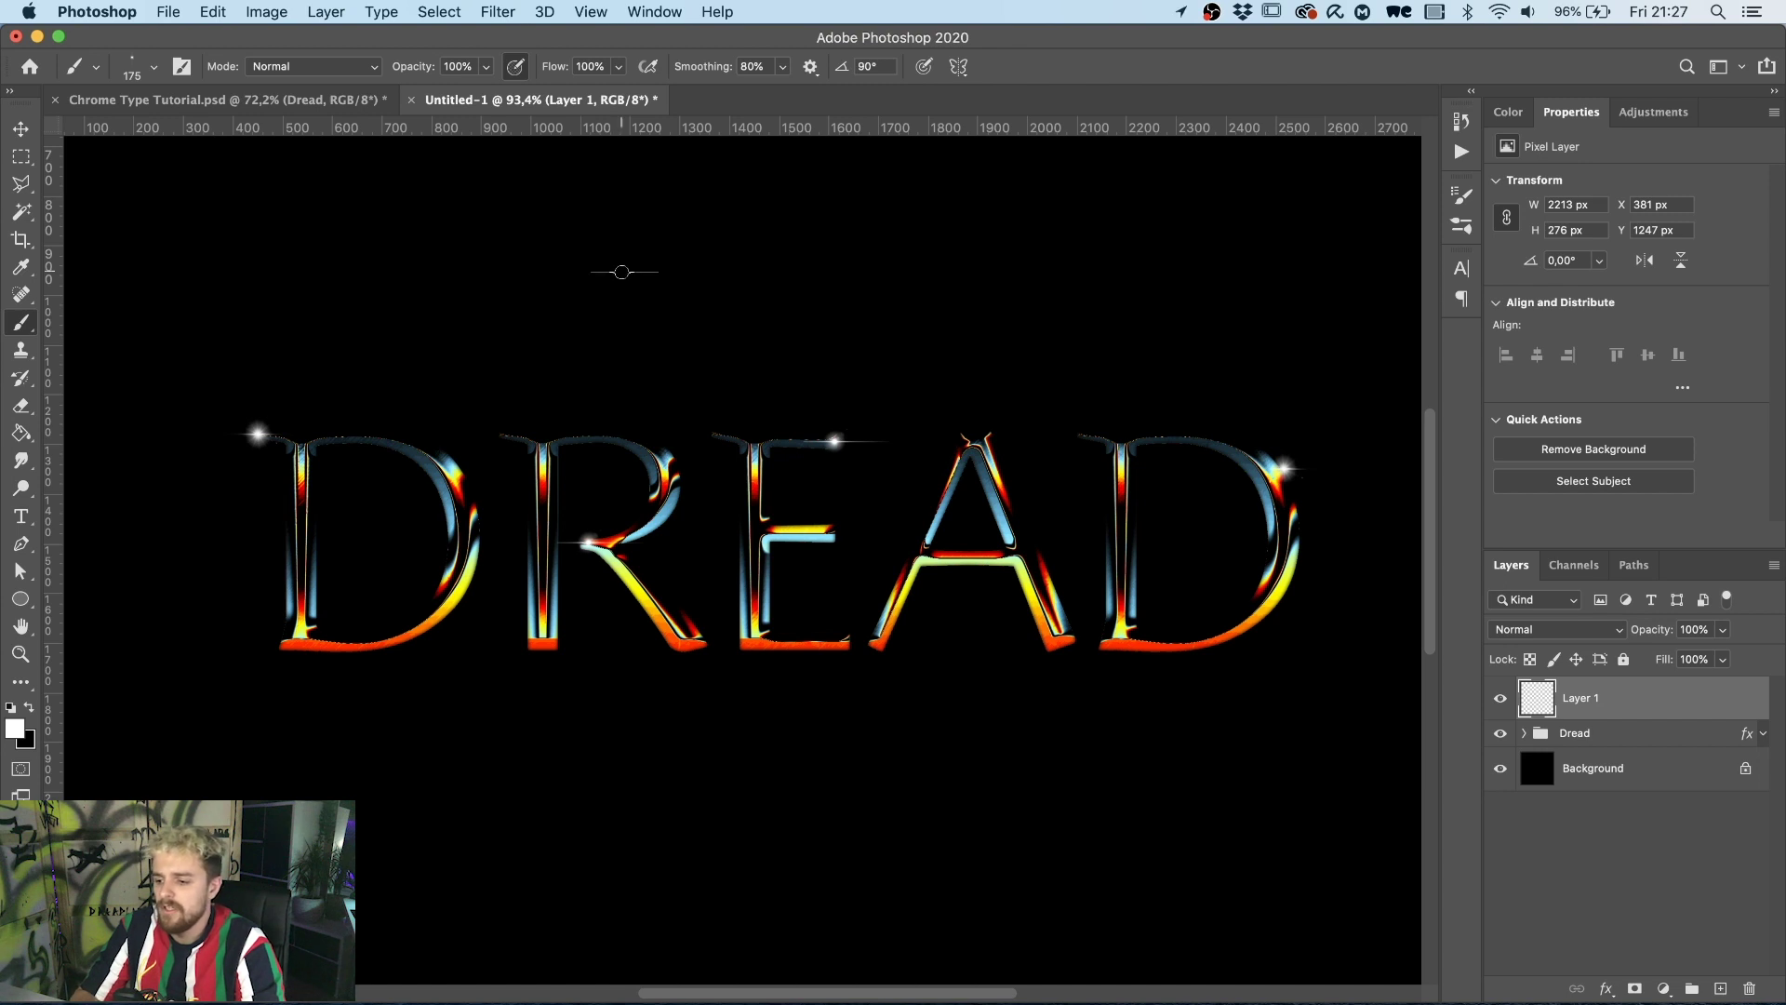
pyautogui.click(1595, 737)
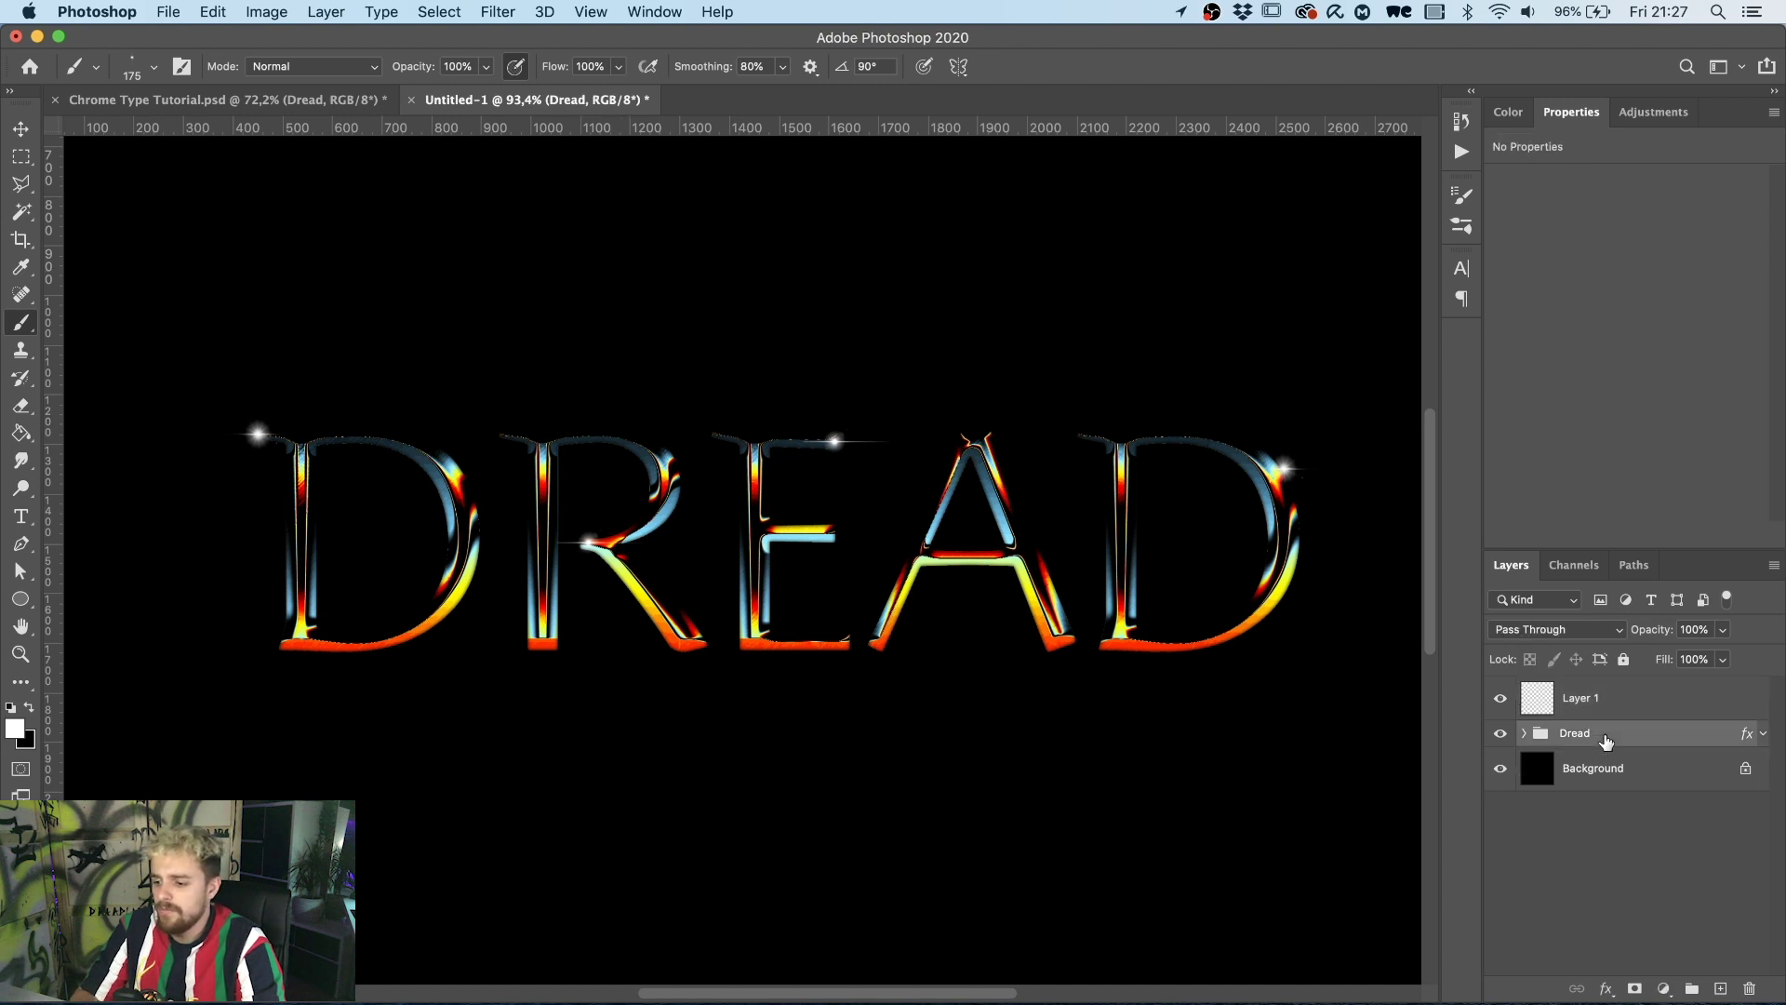
# Add a Hue/Saturation adjustment above the Dread group and shift its hue to -128.
pyautogui.click(1666, 114)
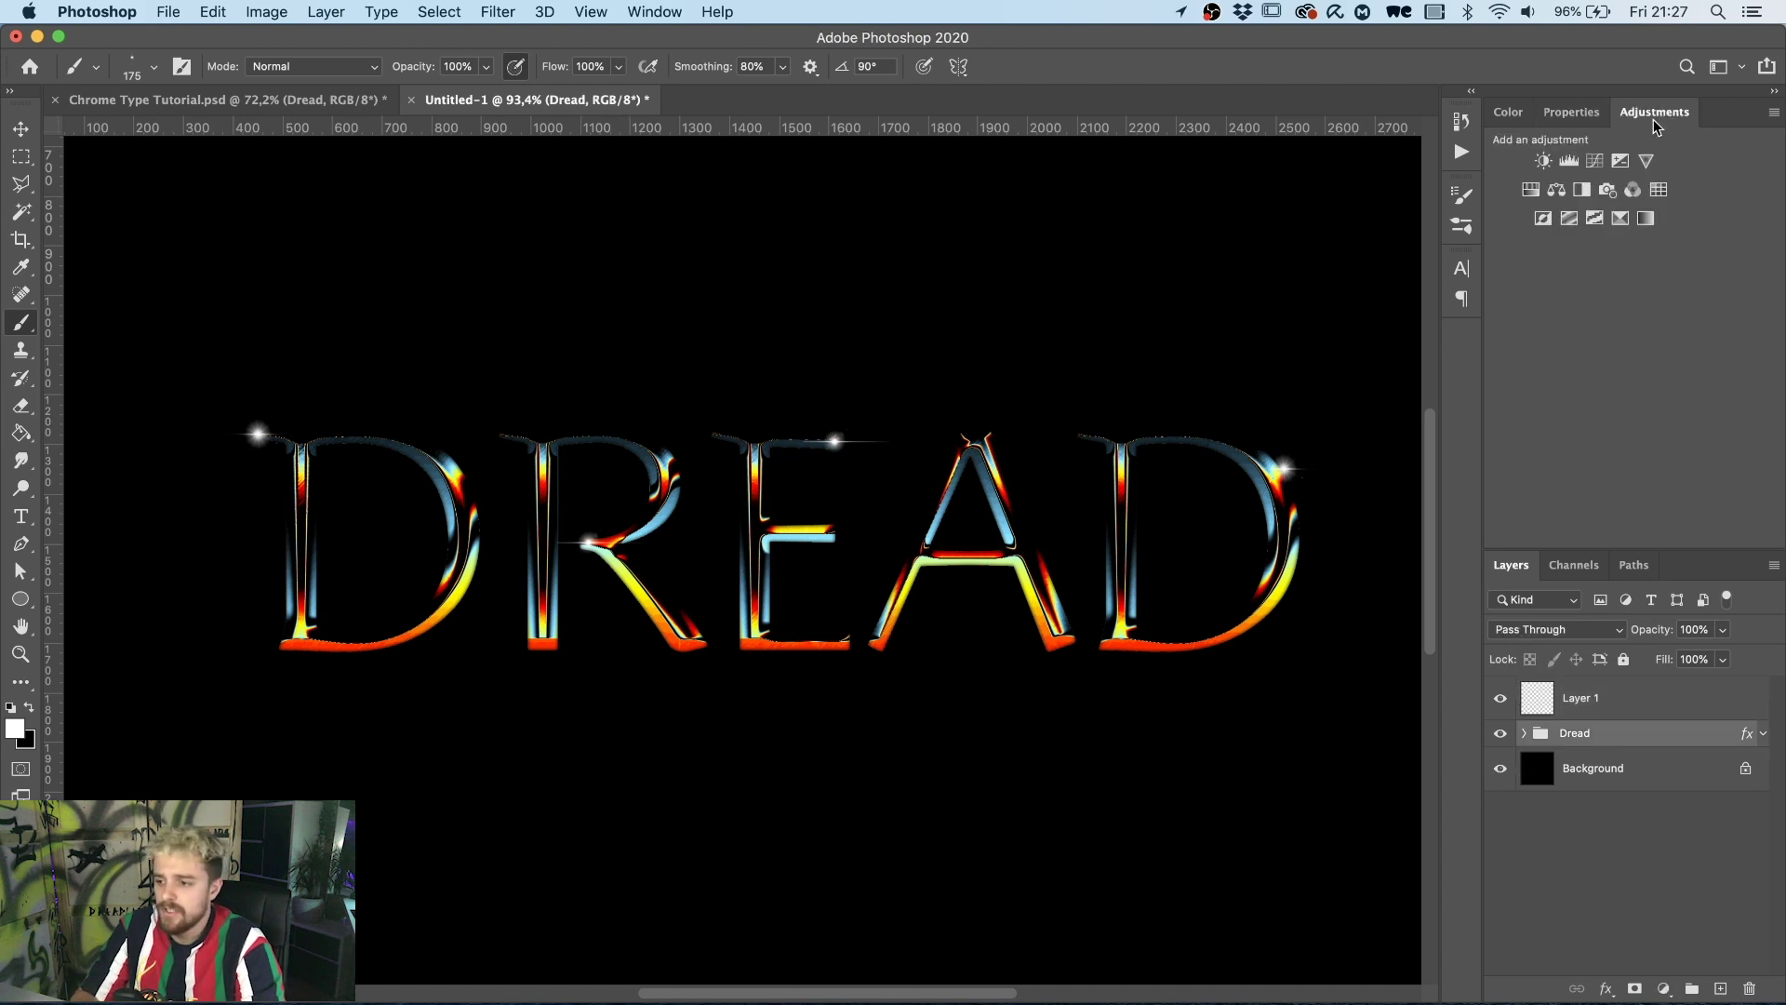
pyautogui.click(1534, 191)
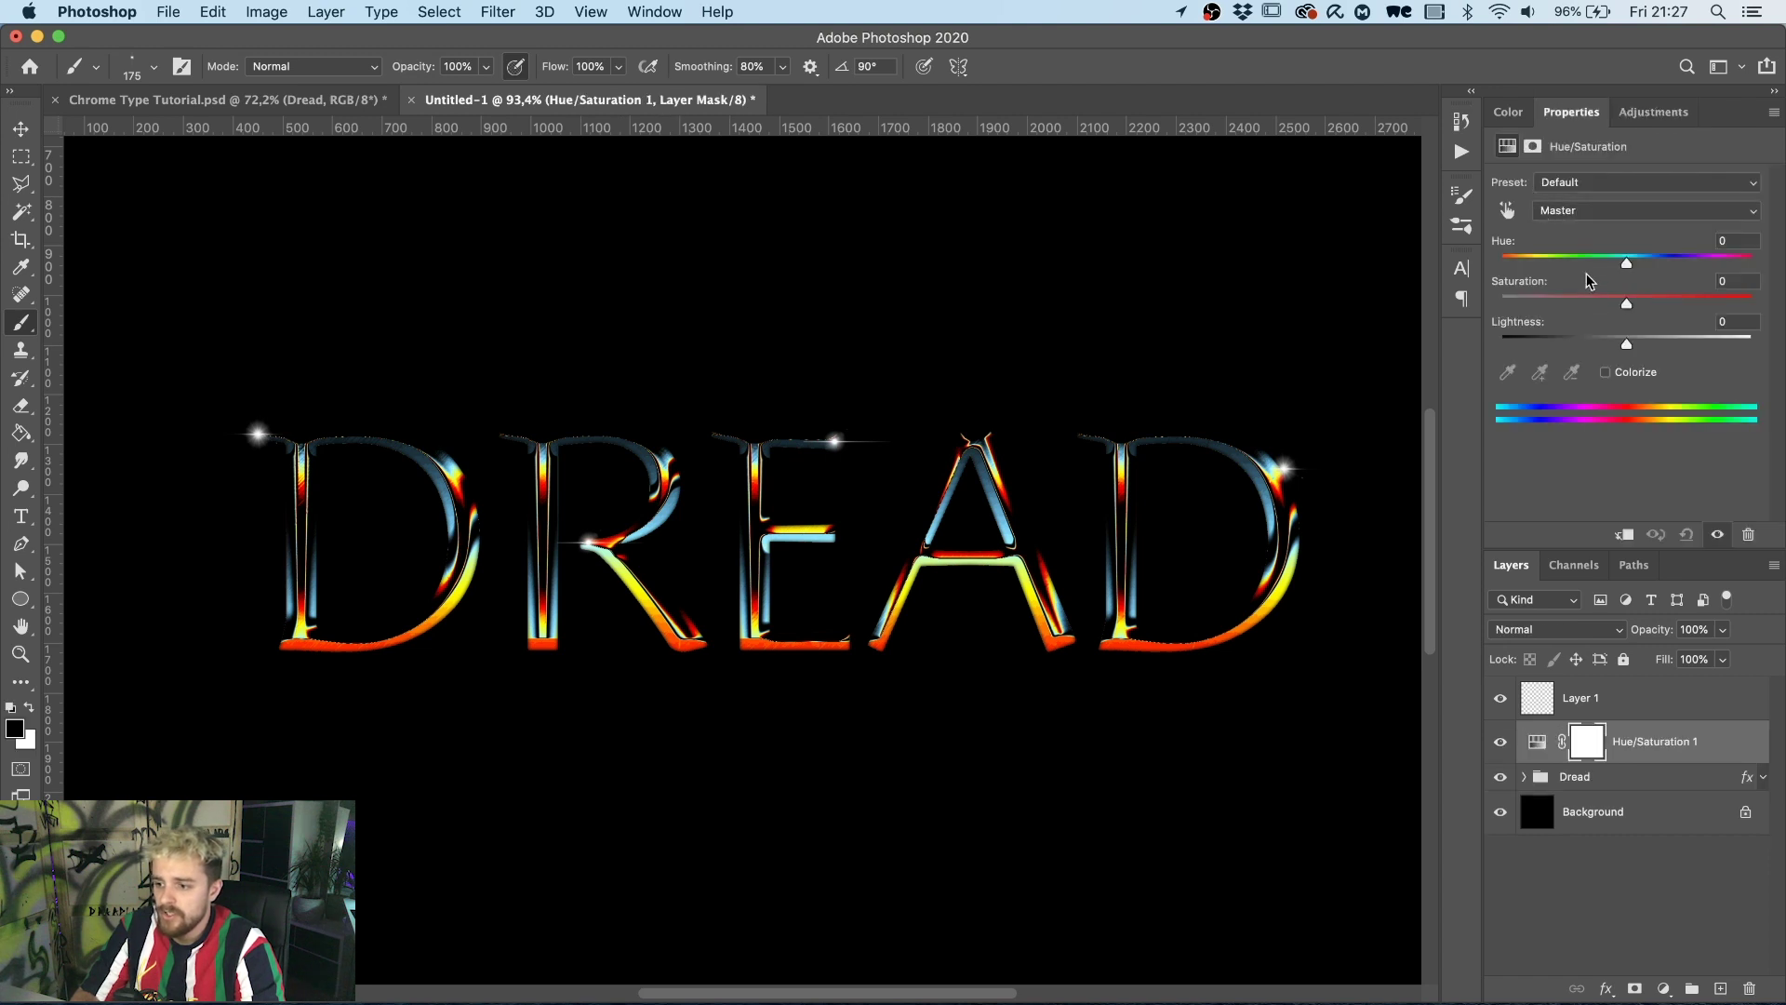
pyautogui.moveTo(1626, 304); pyautogui.dragTo(1463, 302)
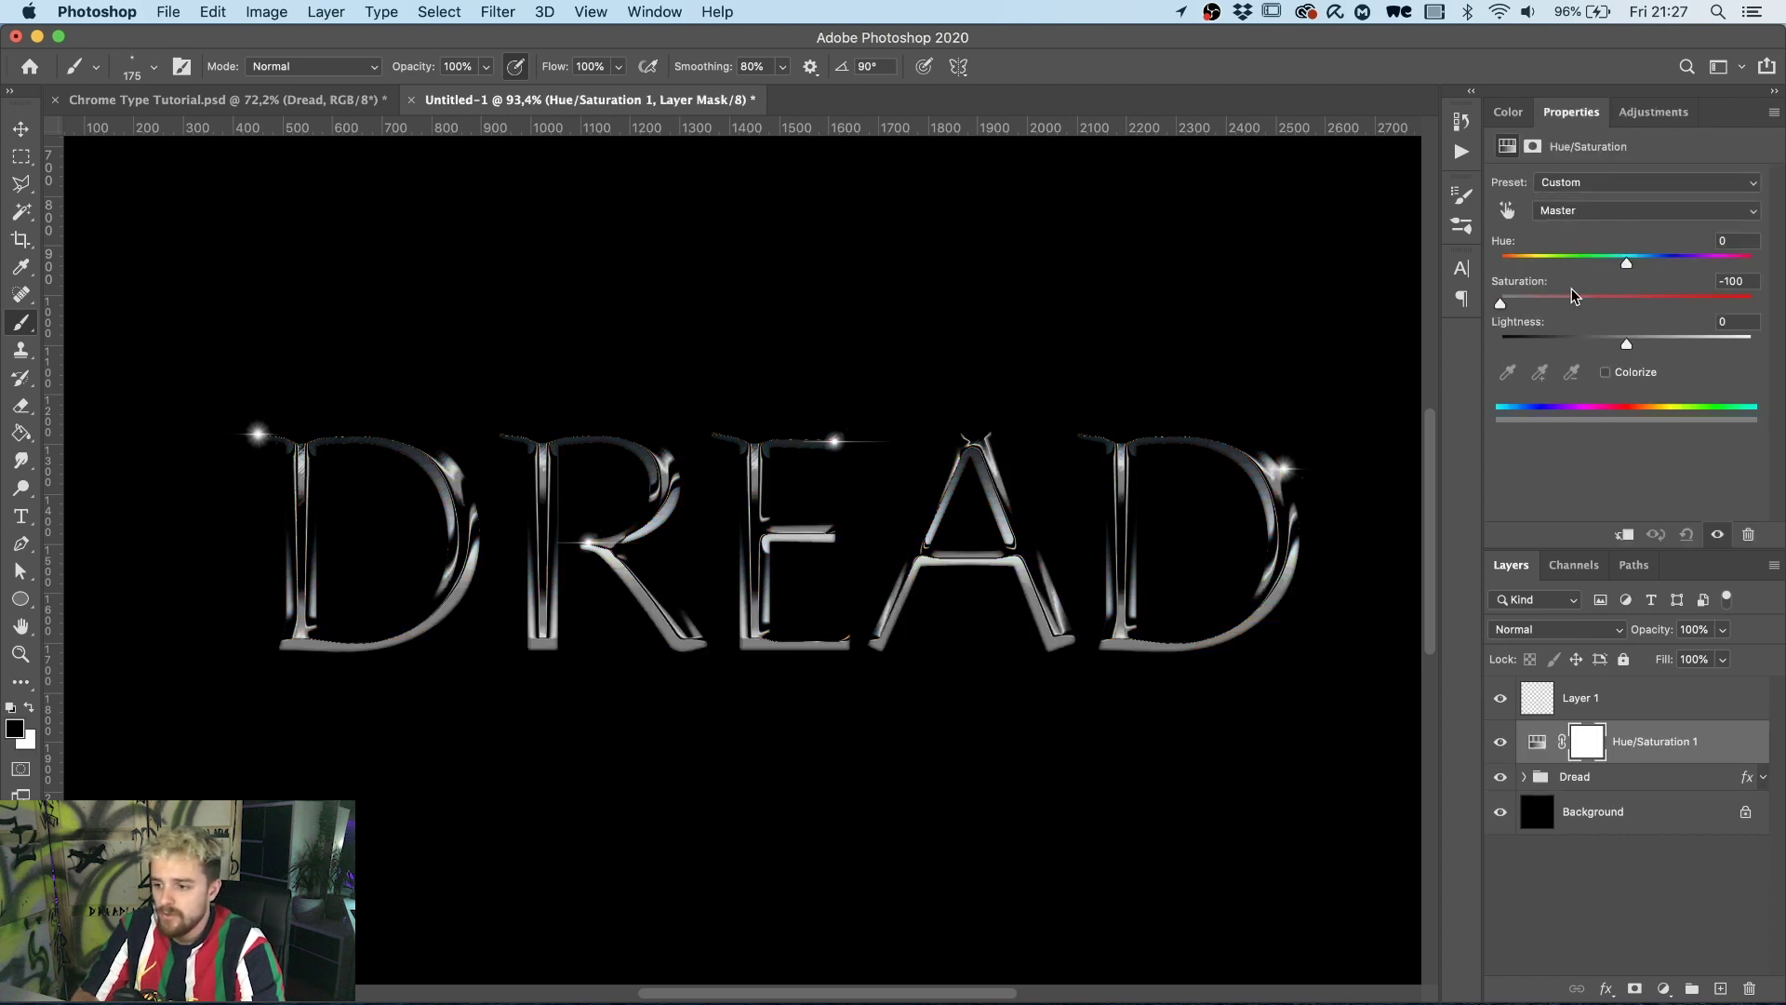
pyautogui.press('super+z')
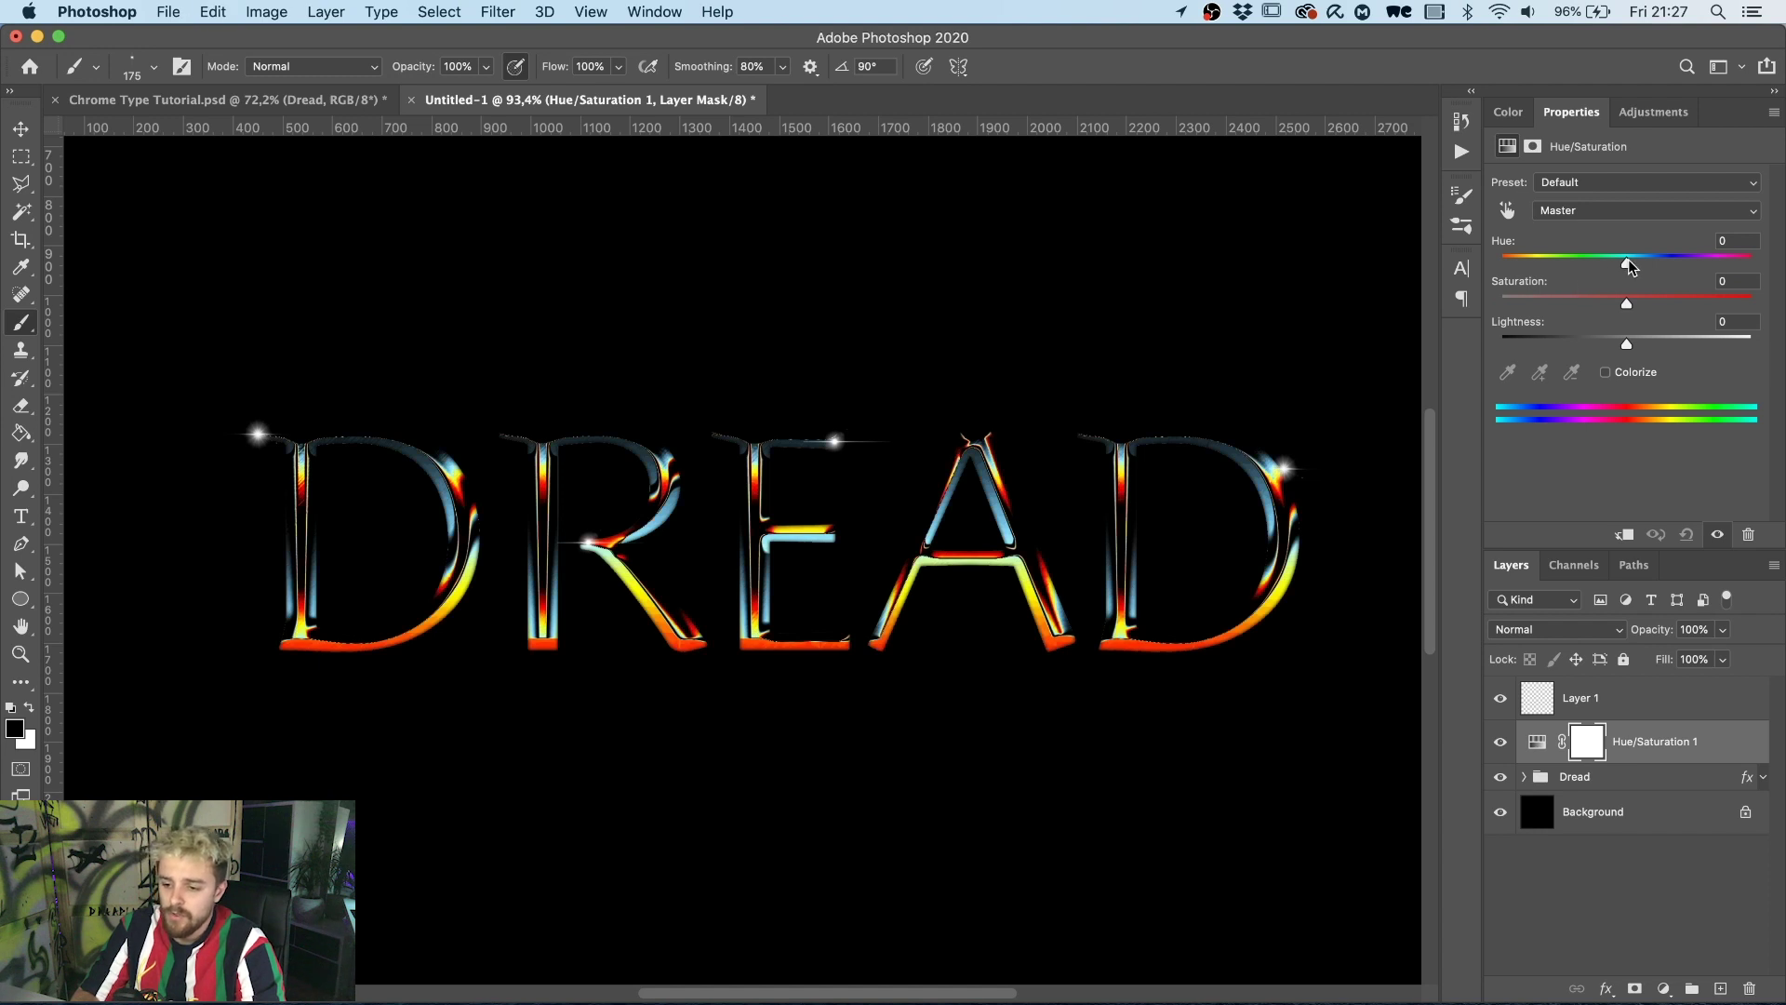
pyautogui.moveTo(1627, 264); pyautogui.dragTo(1527, 266)
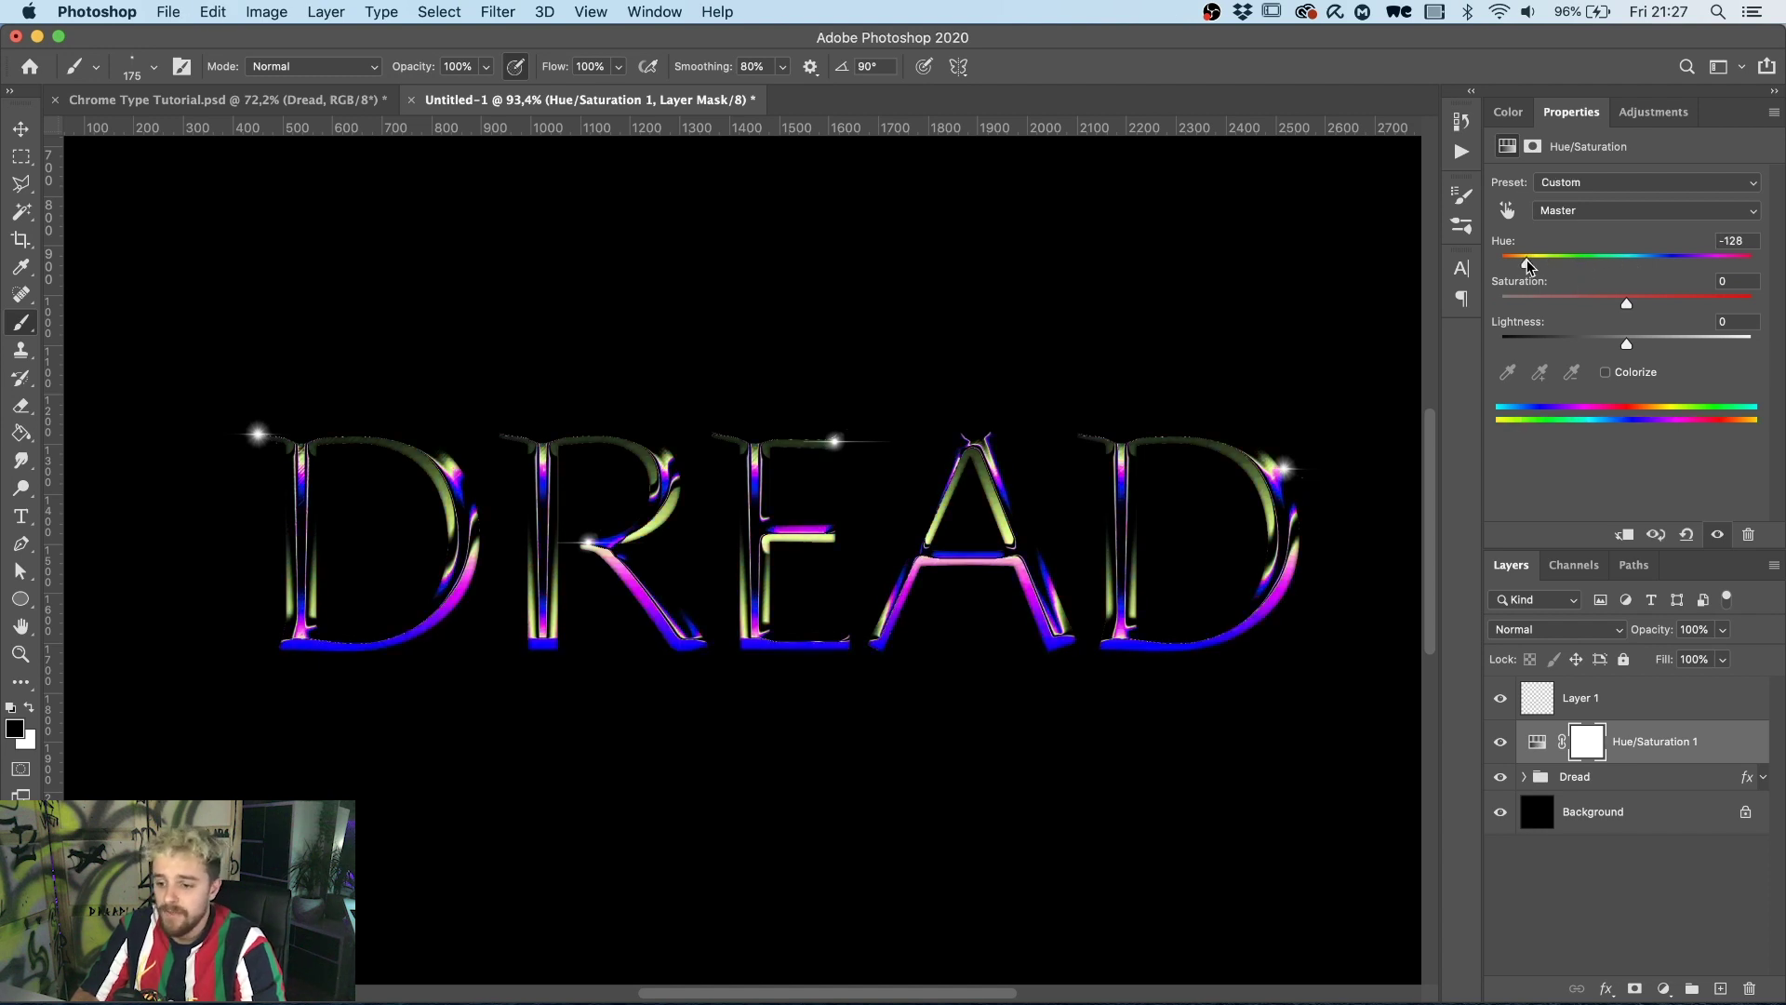